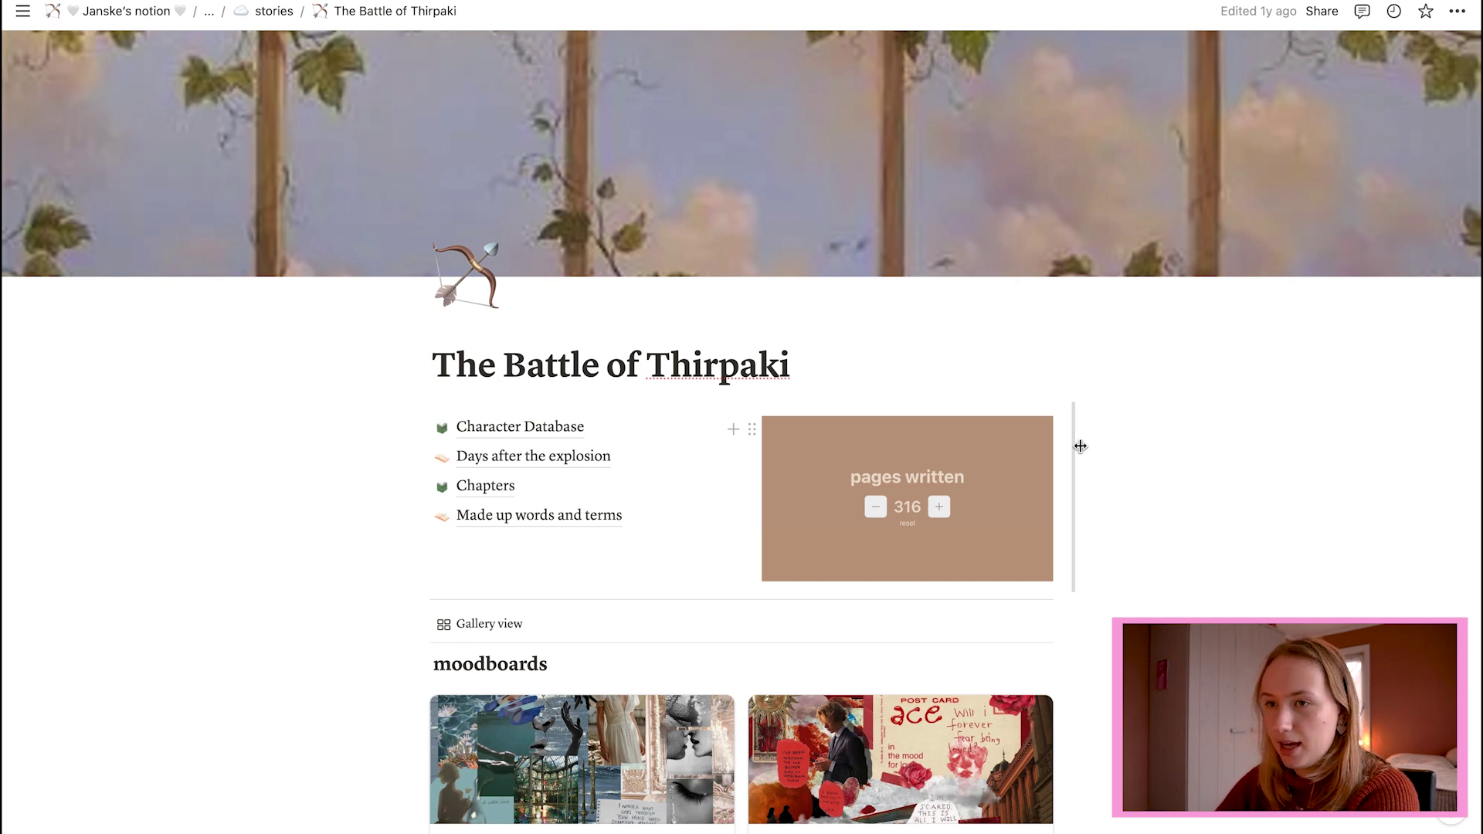
# - Go up to stories, reopen The Battle of Thirpaki and browse its moodboards gallery
pyautogui.click(274, 11)
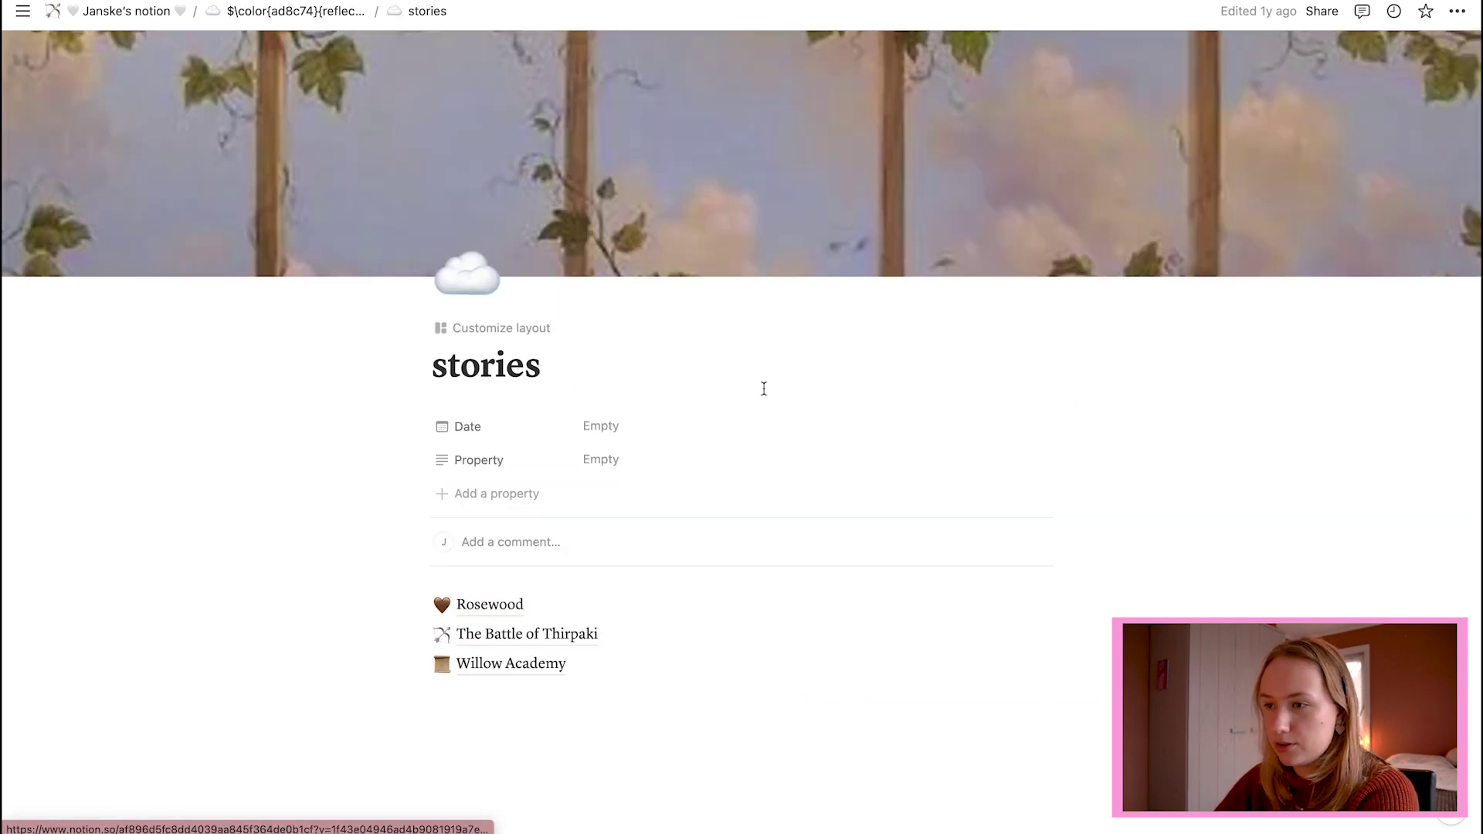
pyautogui.scroll(-2, 656, 507)
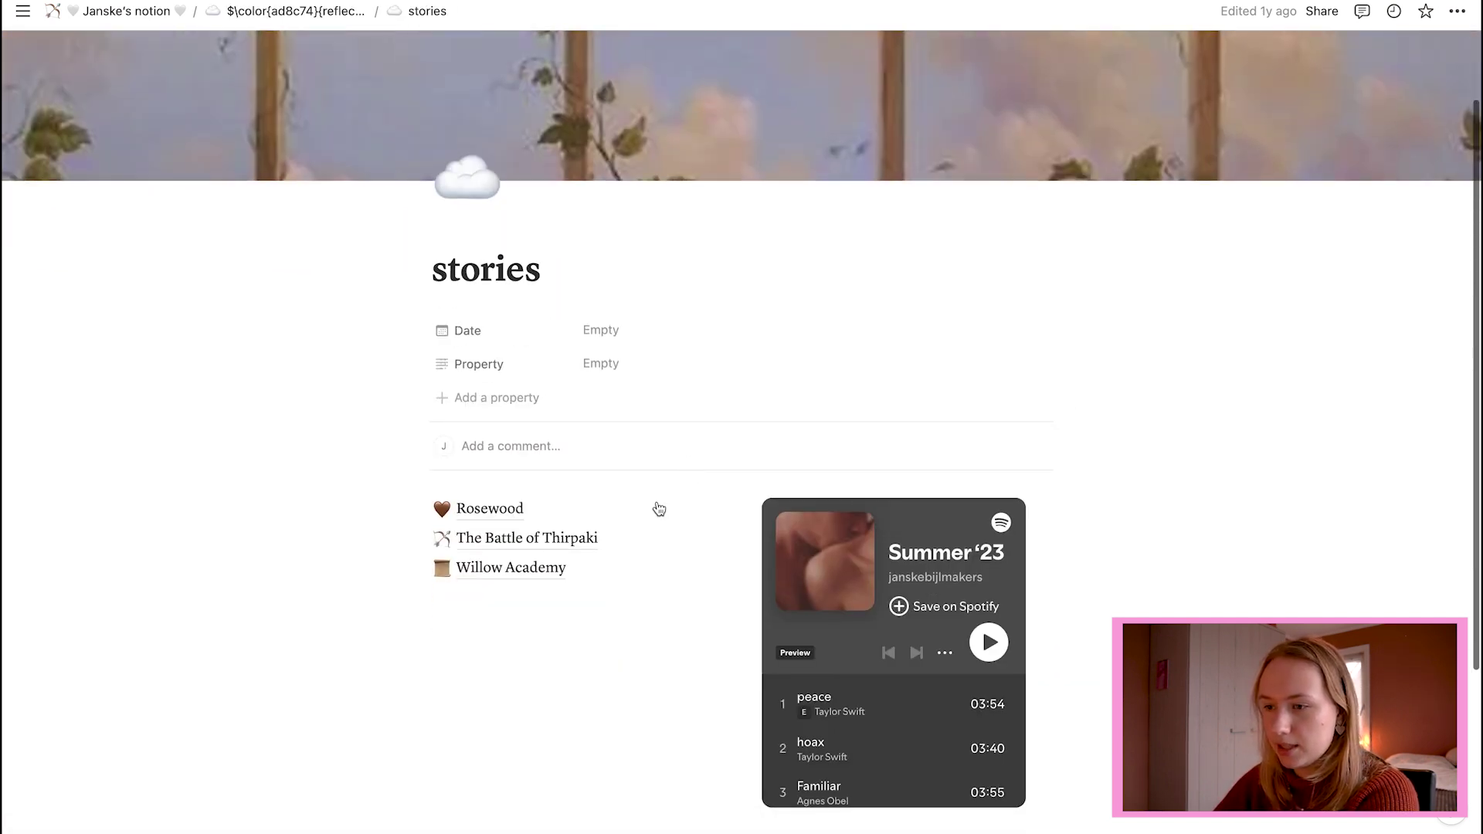
pyautogui.click(514, 540)
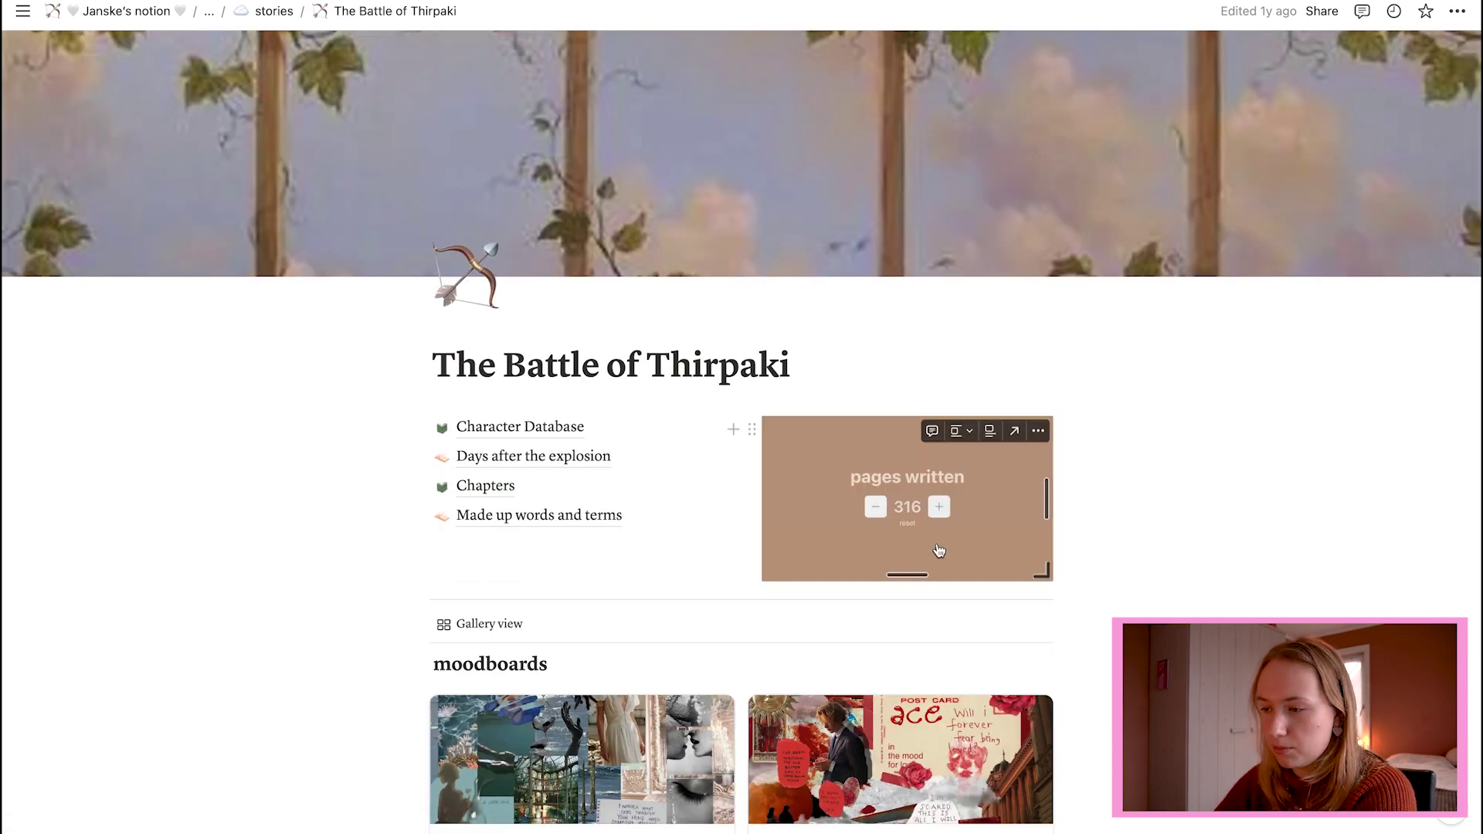
pyautogui.scroll(-3, 939, 550)
pyautogui.scroll(2, 937, 544)
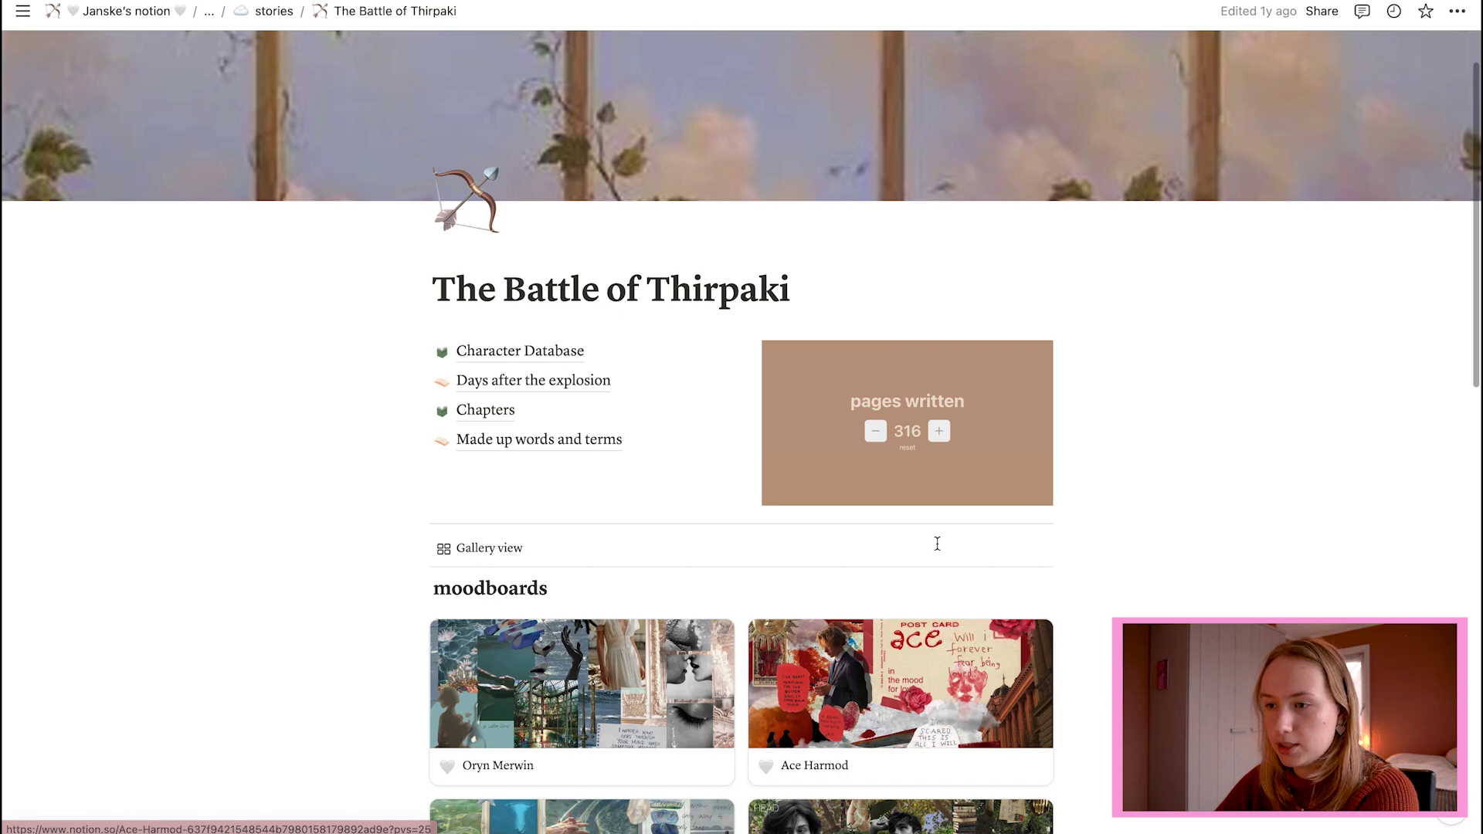
pyautogui.scroll(-9, 938, 543)
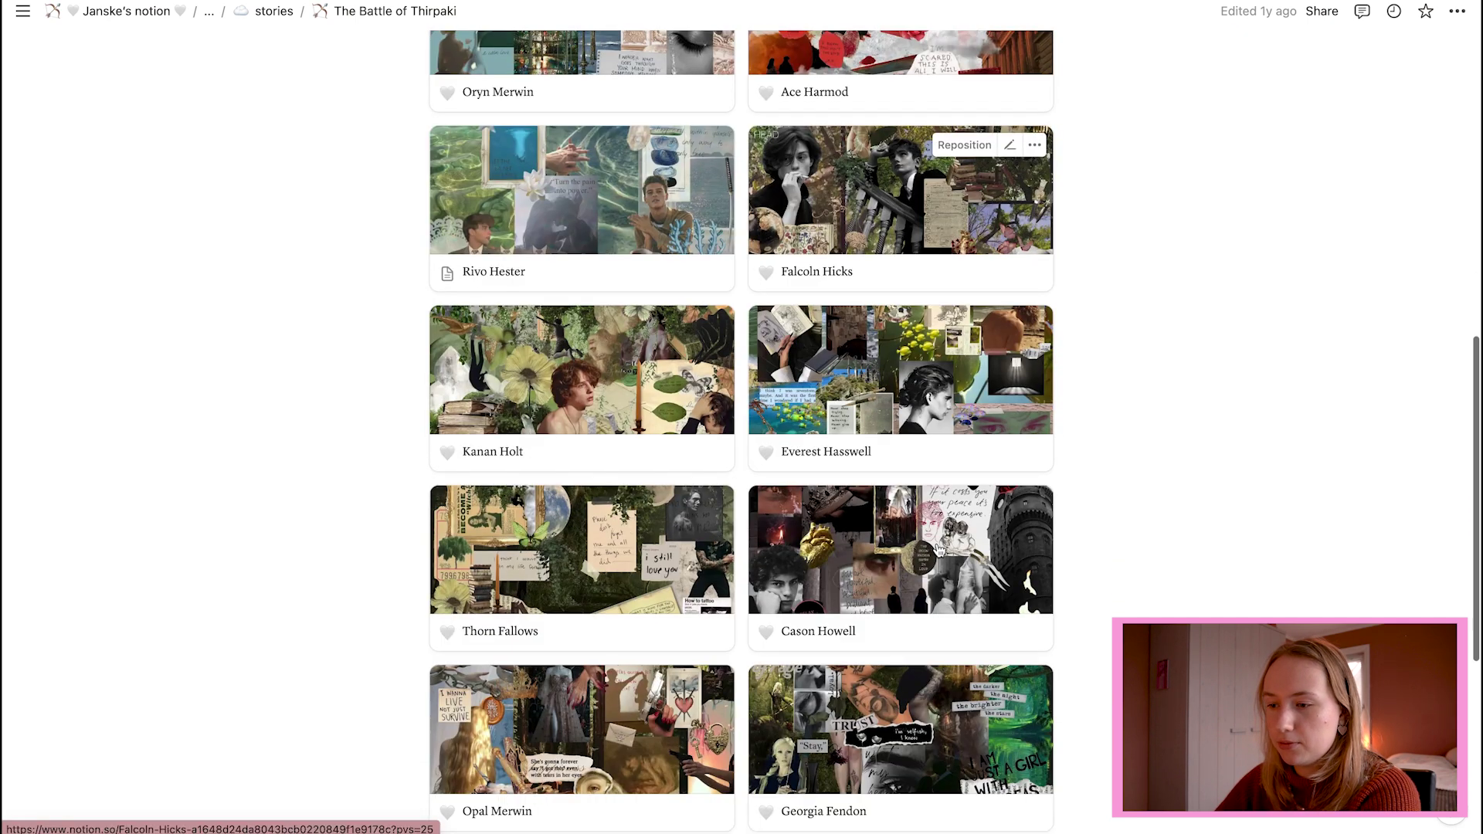
pyautogui.scroll(-4, 939, 550)
pyautogui.scroll(11, 939, 550)
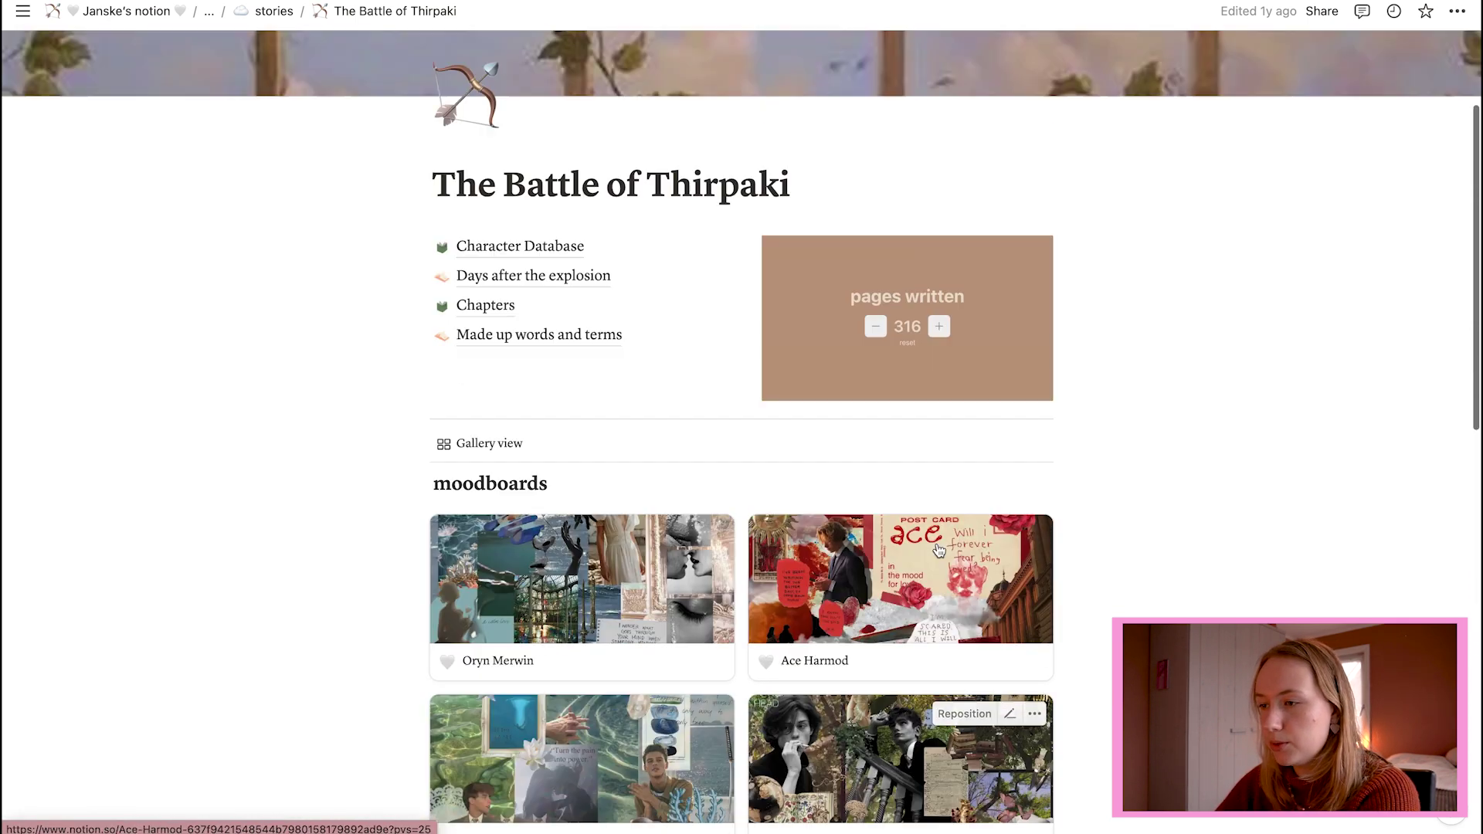
pyautogui.scroll(3, 939, 550)
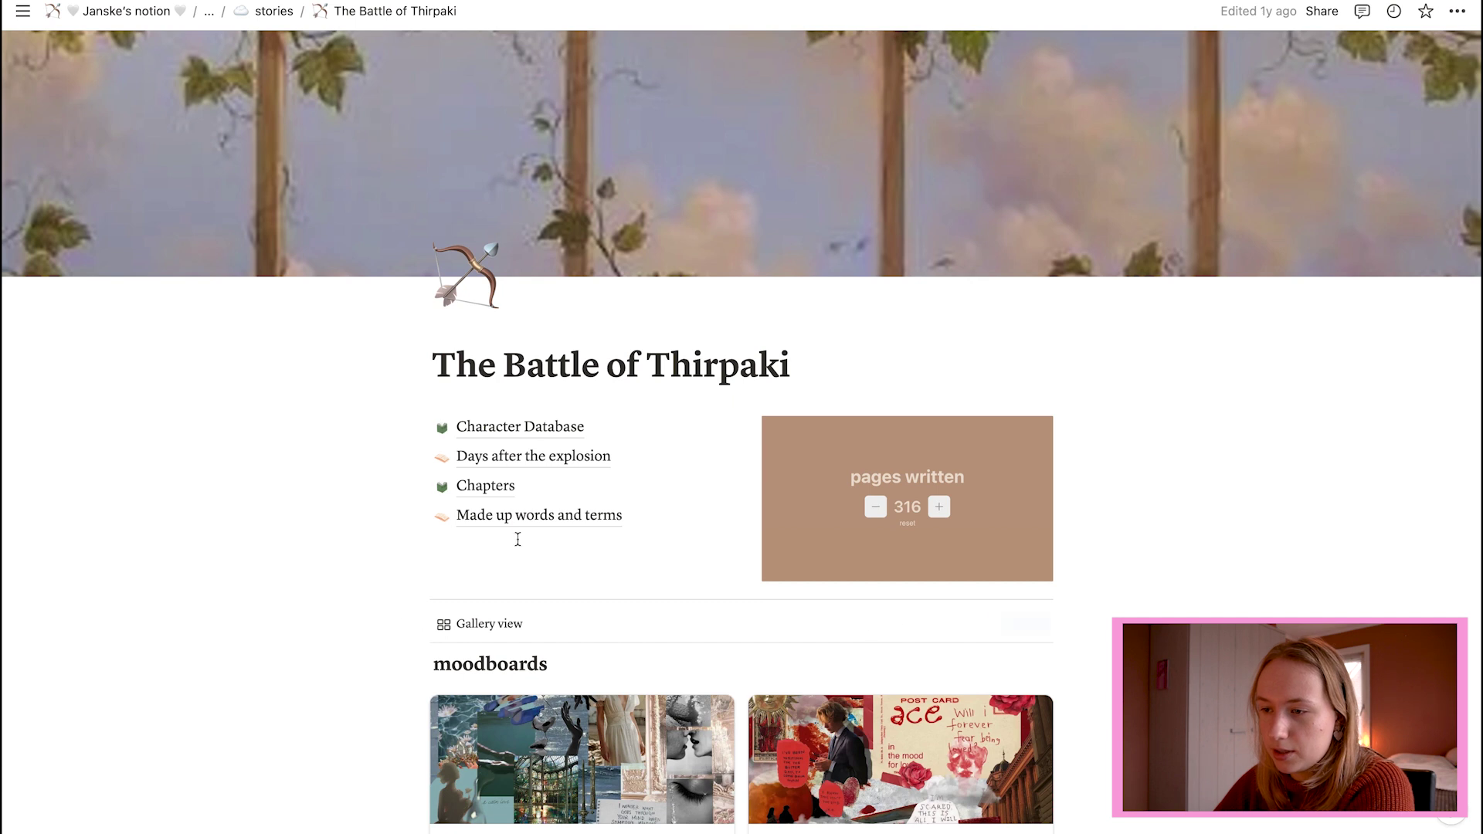
# - Open the Chapters page and toggle the 'Who ones was a mother in law' and 'Over the dead plain' chapters
pyautogui.click(465, 495)
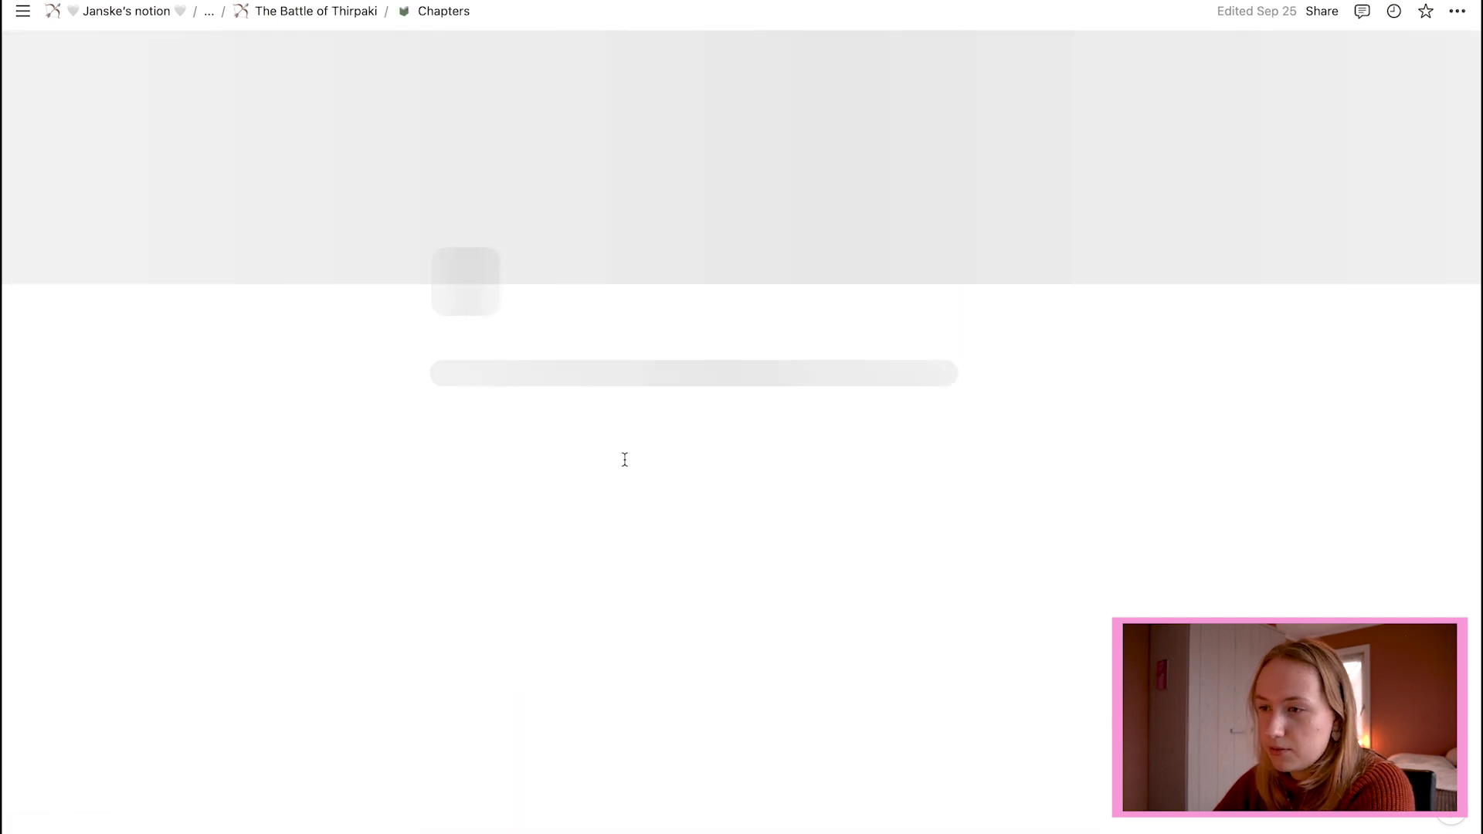
pyautogui.scroll(-6, 879, 380)
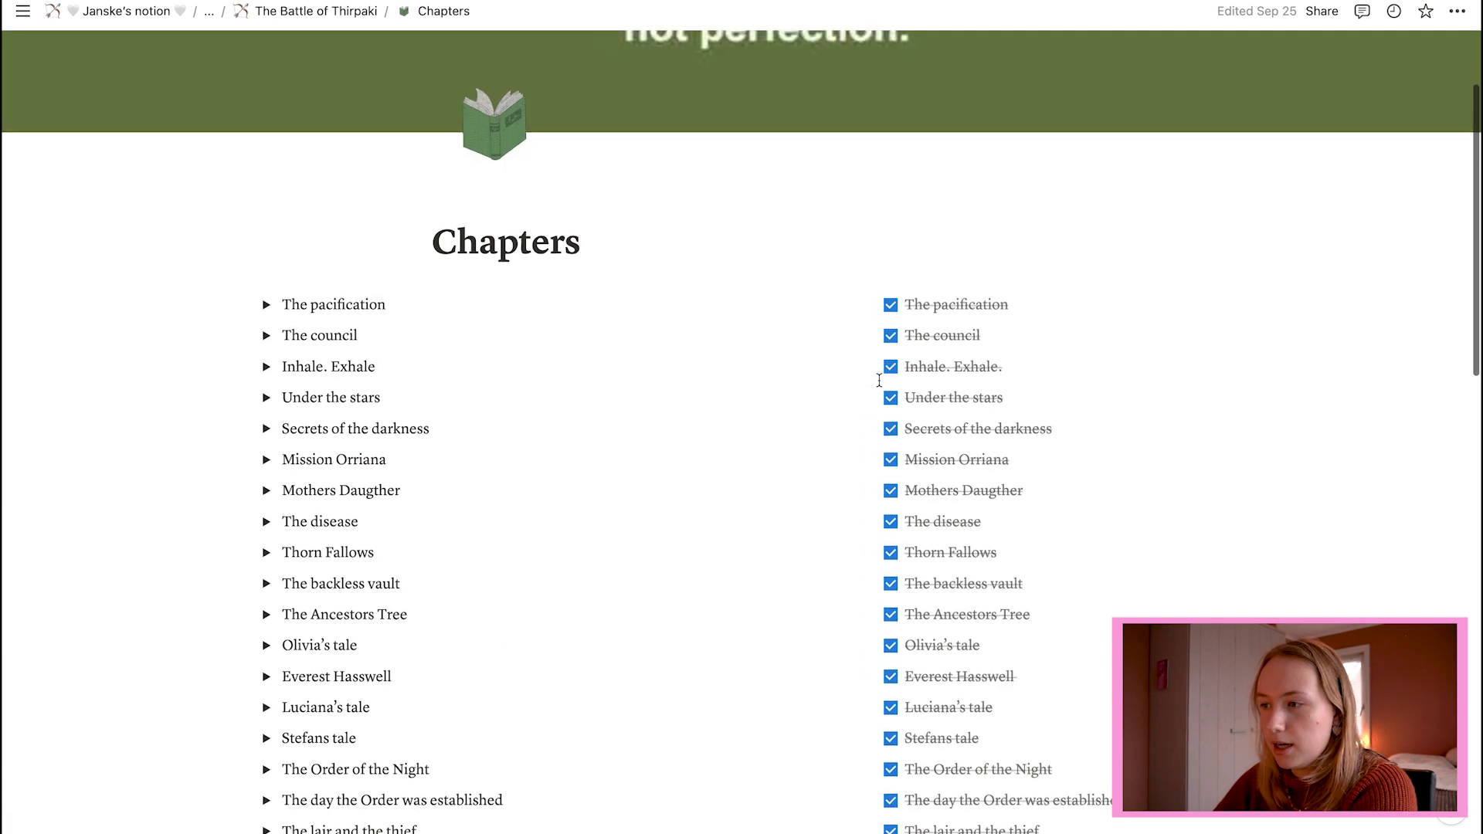
pyautogui.scroll(-10, 879, 380)
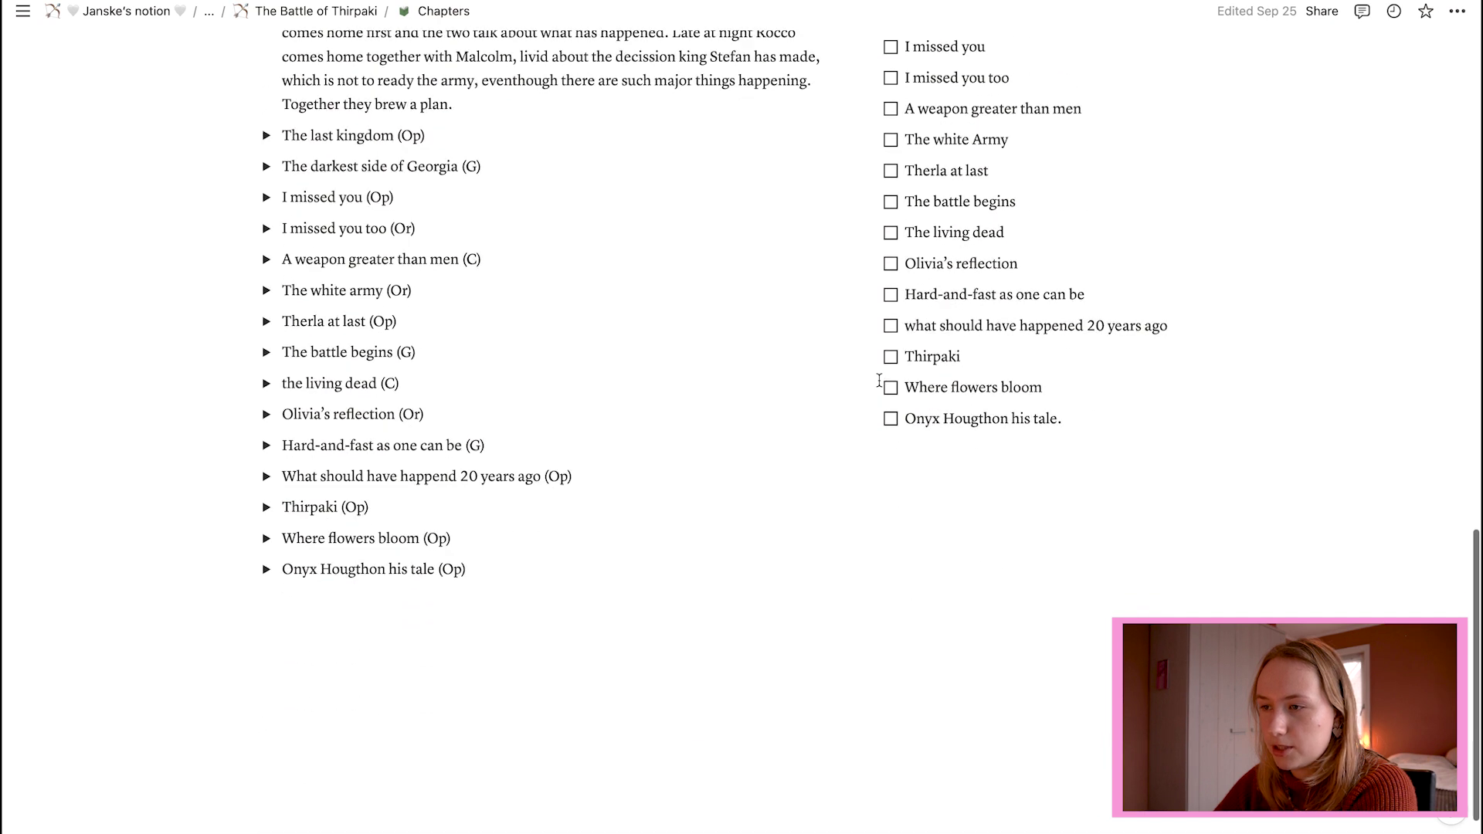
pyautogui.scroll(4, 879, 380)
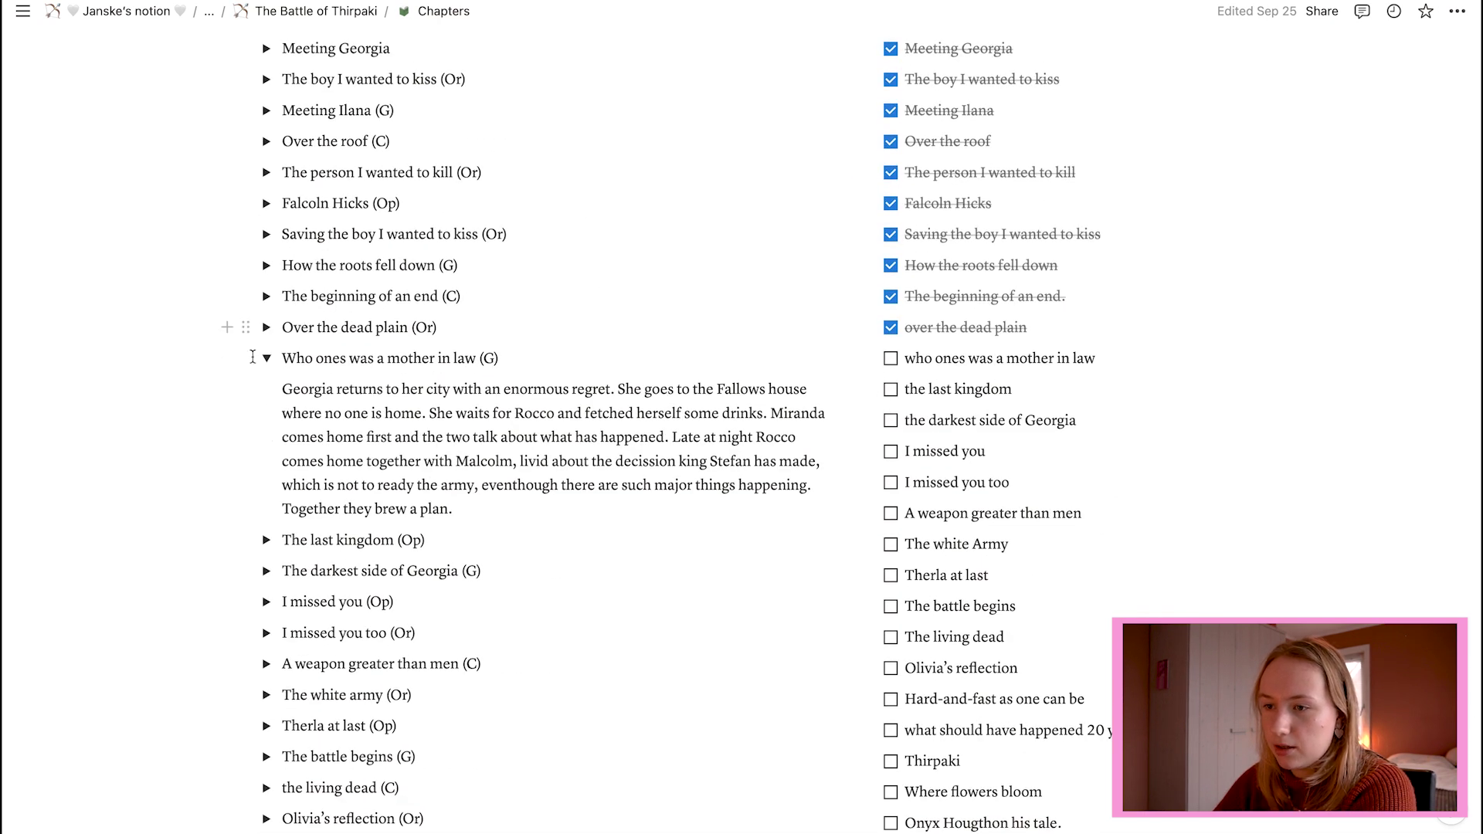
pyautogui.click(267, 359)
pyautogui.click(267, 329)
pyautogui.click(267, 329)
pyautogui.scroll(3, 531, 493)
pyautogui.scroll(-5, 921, 142)
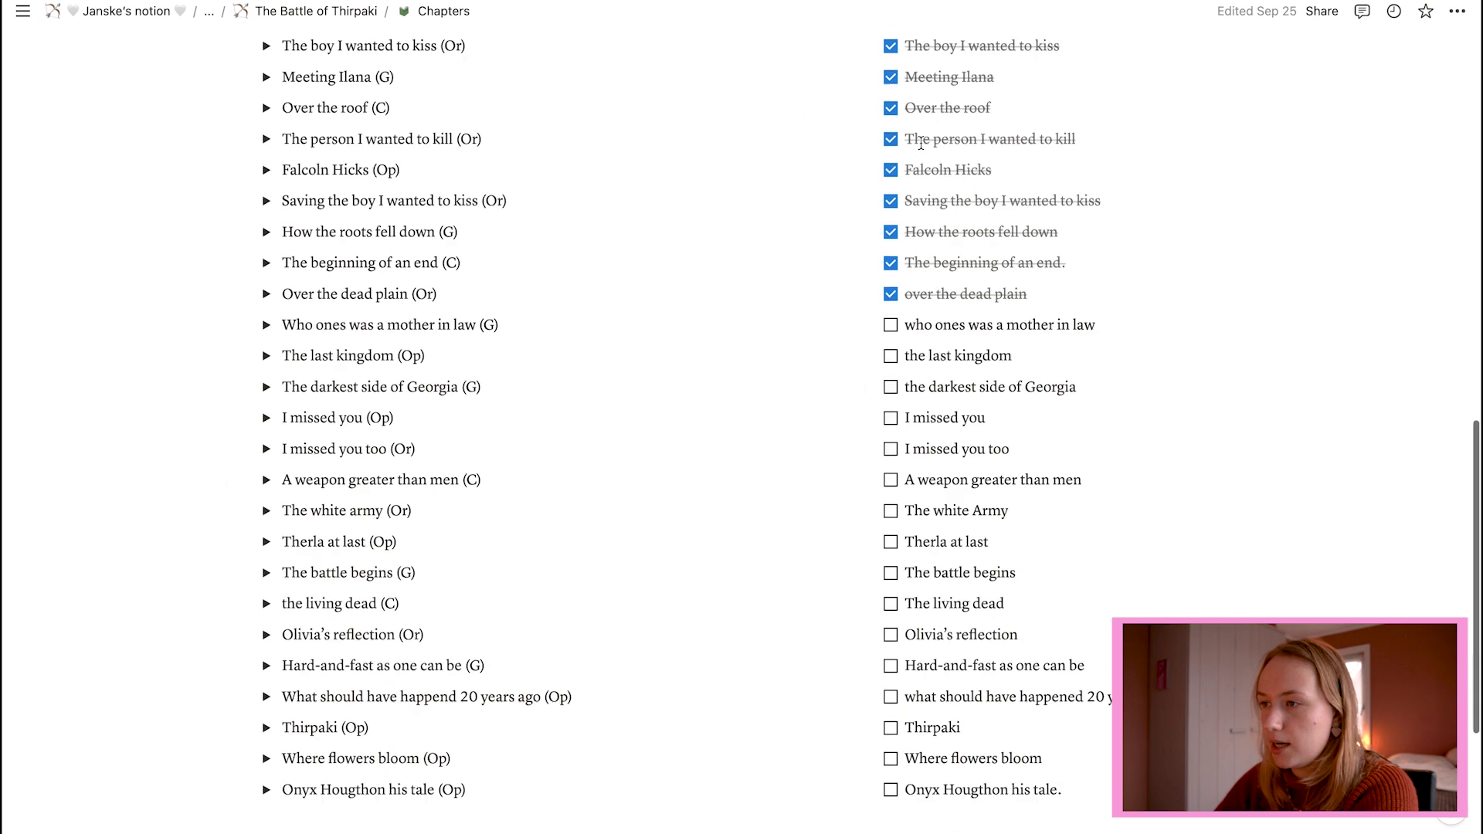
pyautogui.scroll(5, 921, 143)
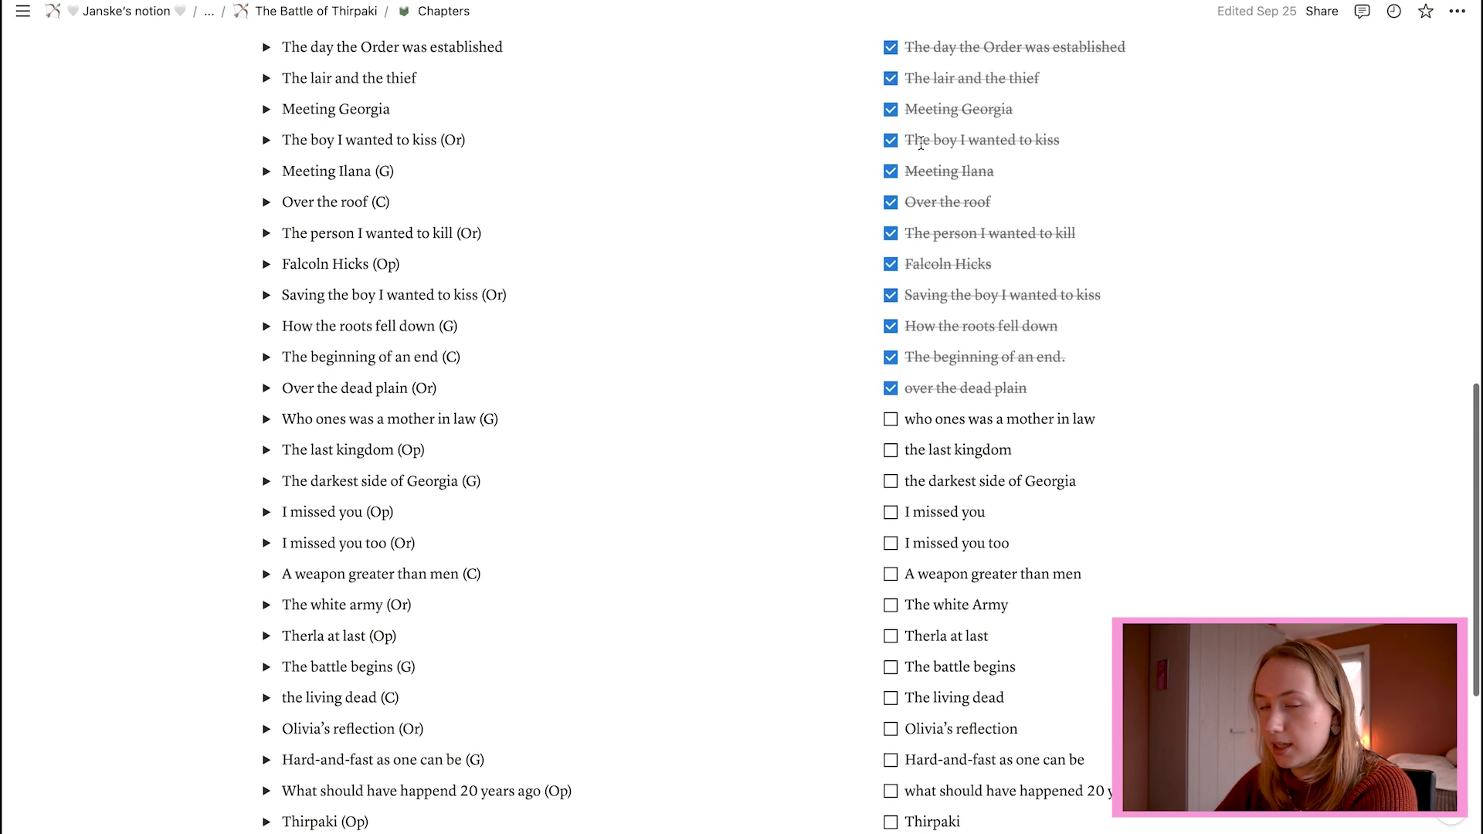
pyautogui.scroll(5, 926, 170)
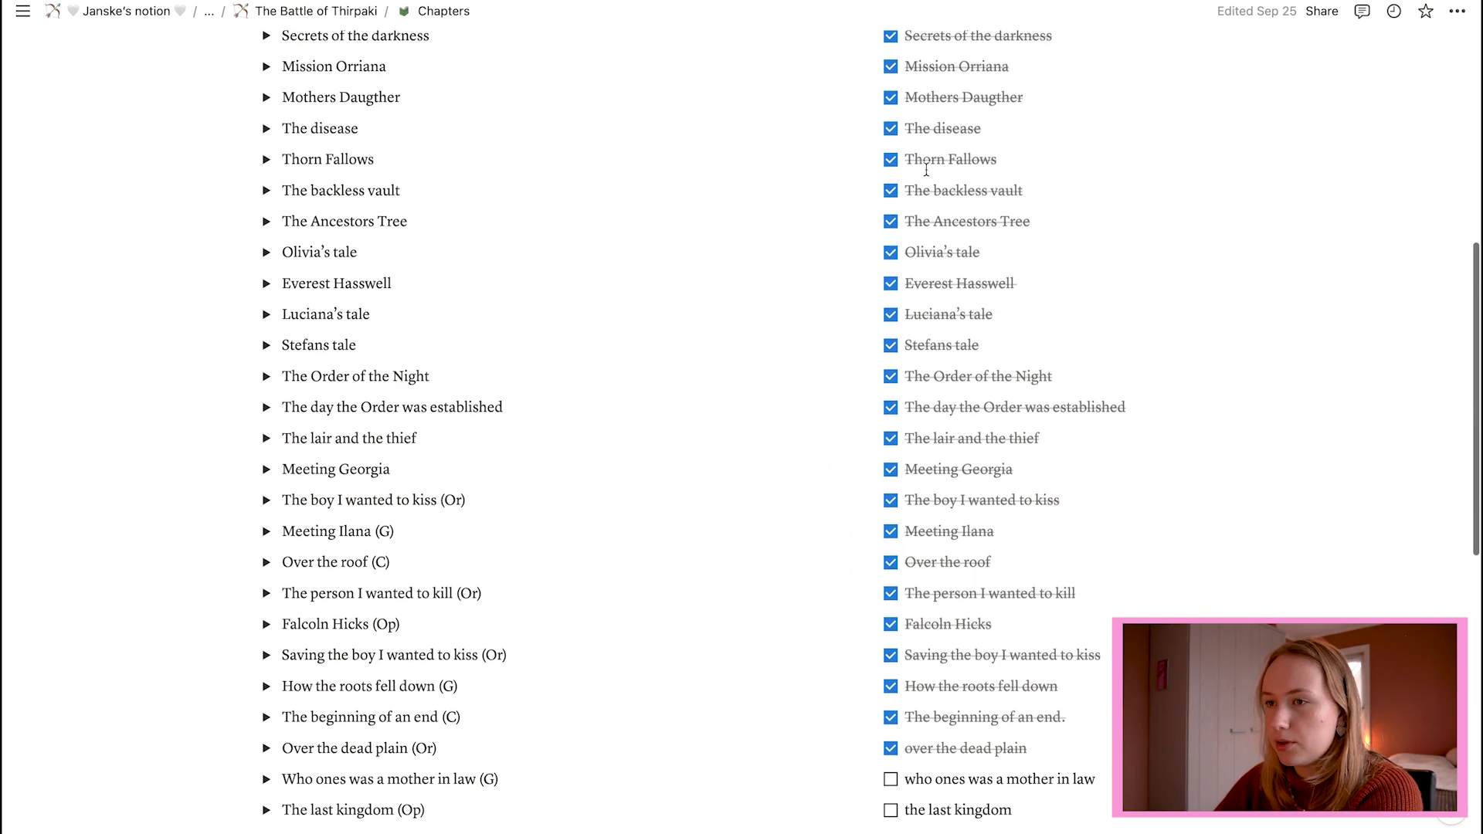
pyautogui.scroll(3, 926, 169)
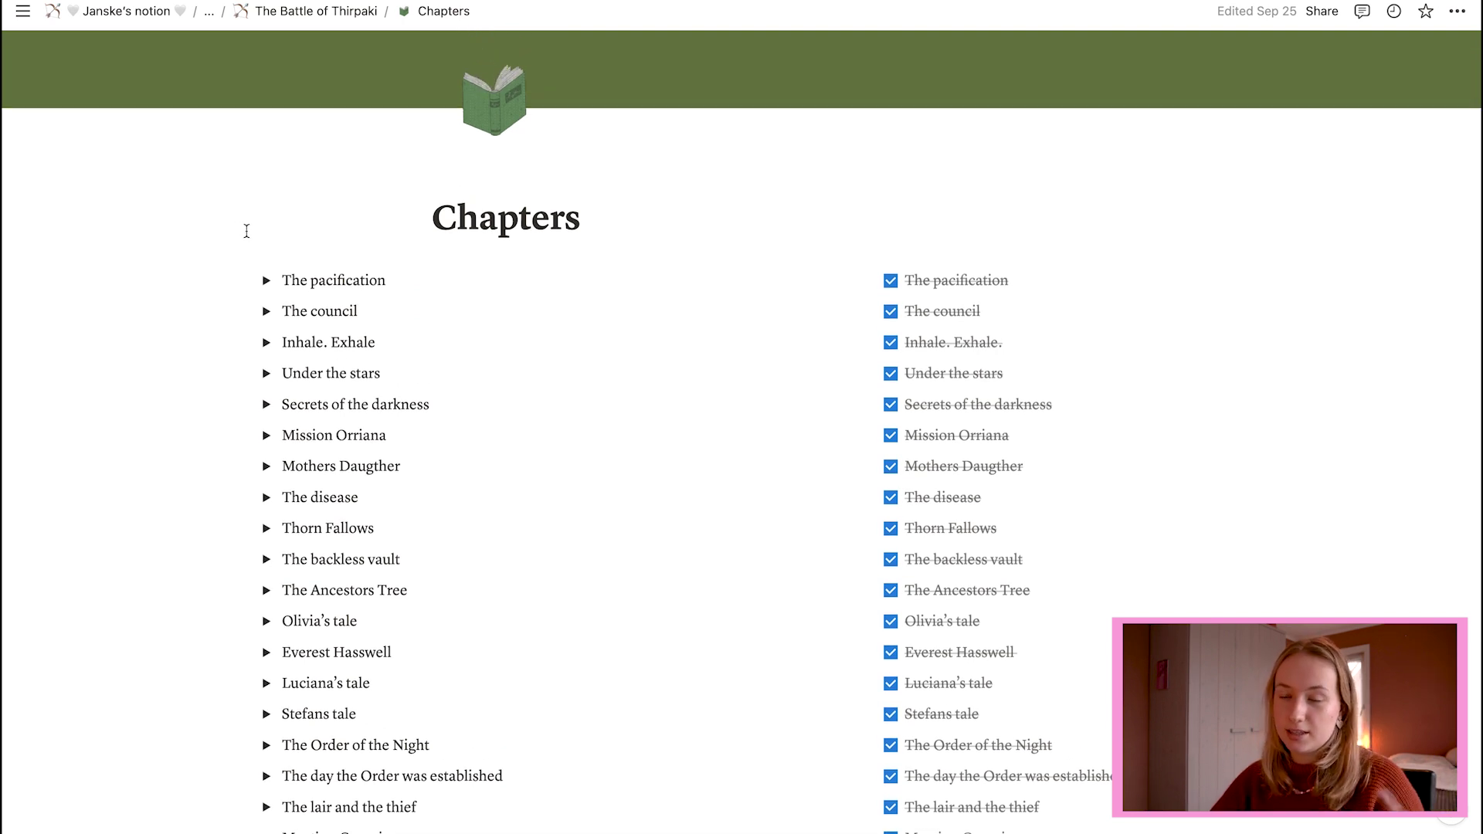
# - Strike through the 'The pacification' chapter title, then undo the strikethrough
pyautogui.moveTo(405, 282); pyautogui.dragTo(258, 281)
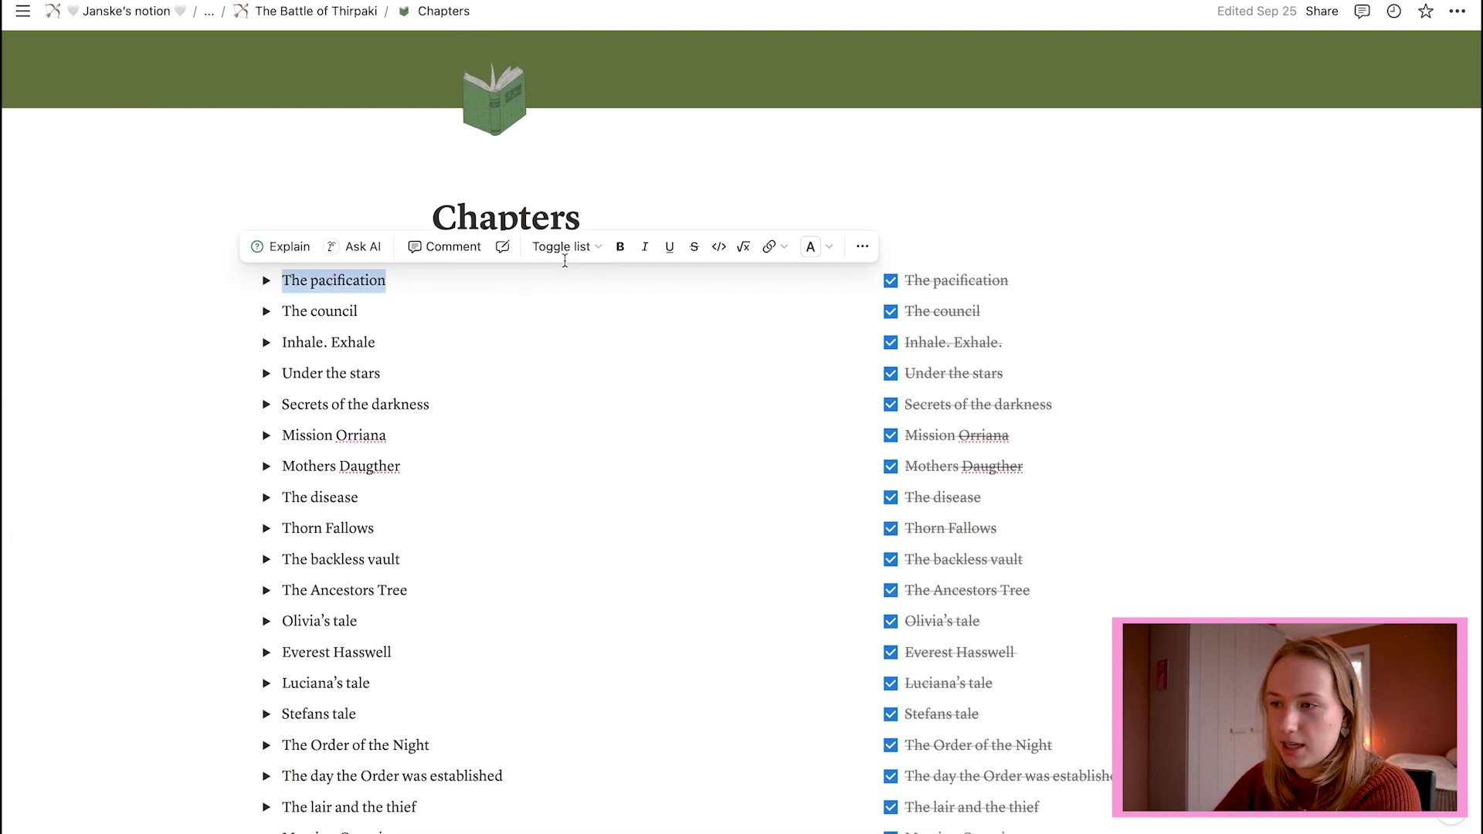
pyautogui.click(693, 246)
pyautogui.click(504, 525)
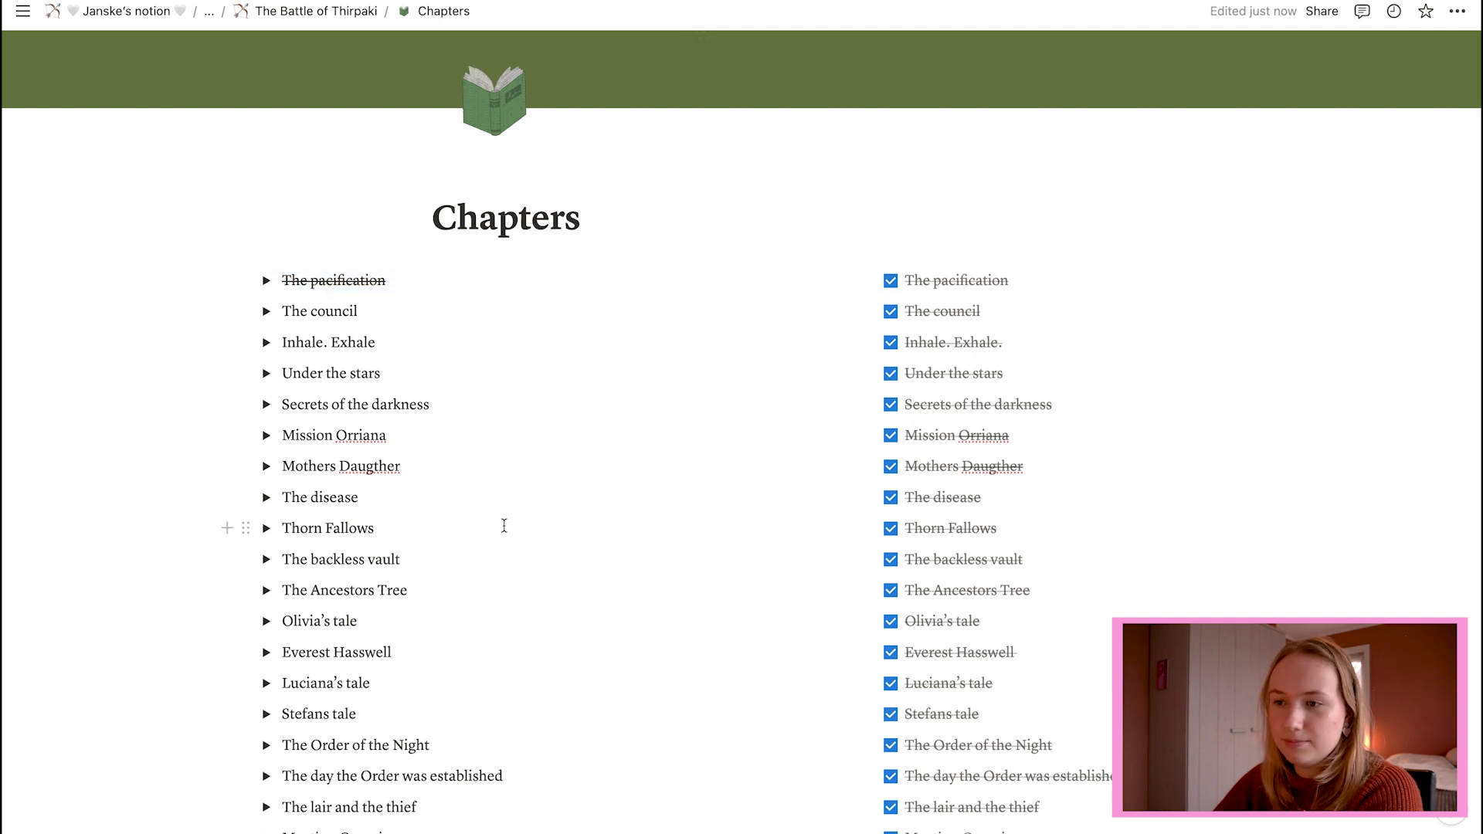
pyautogui.hotkey('ctrl', 'z')
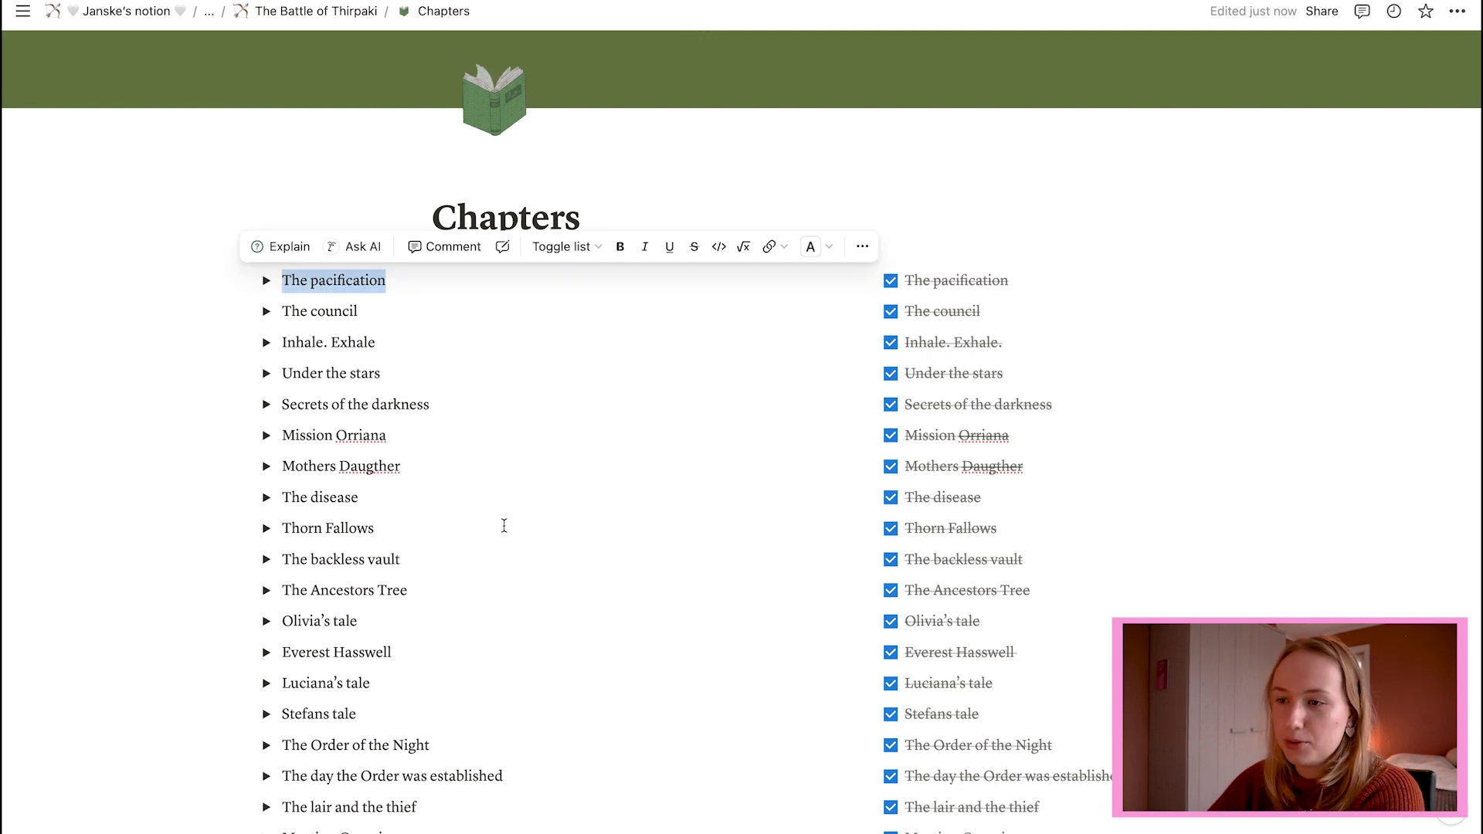
pyautogui.click(612, 417)
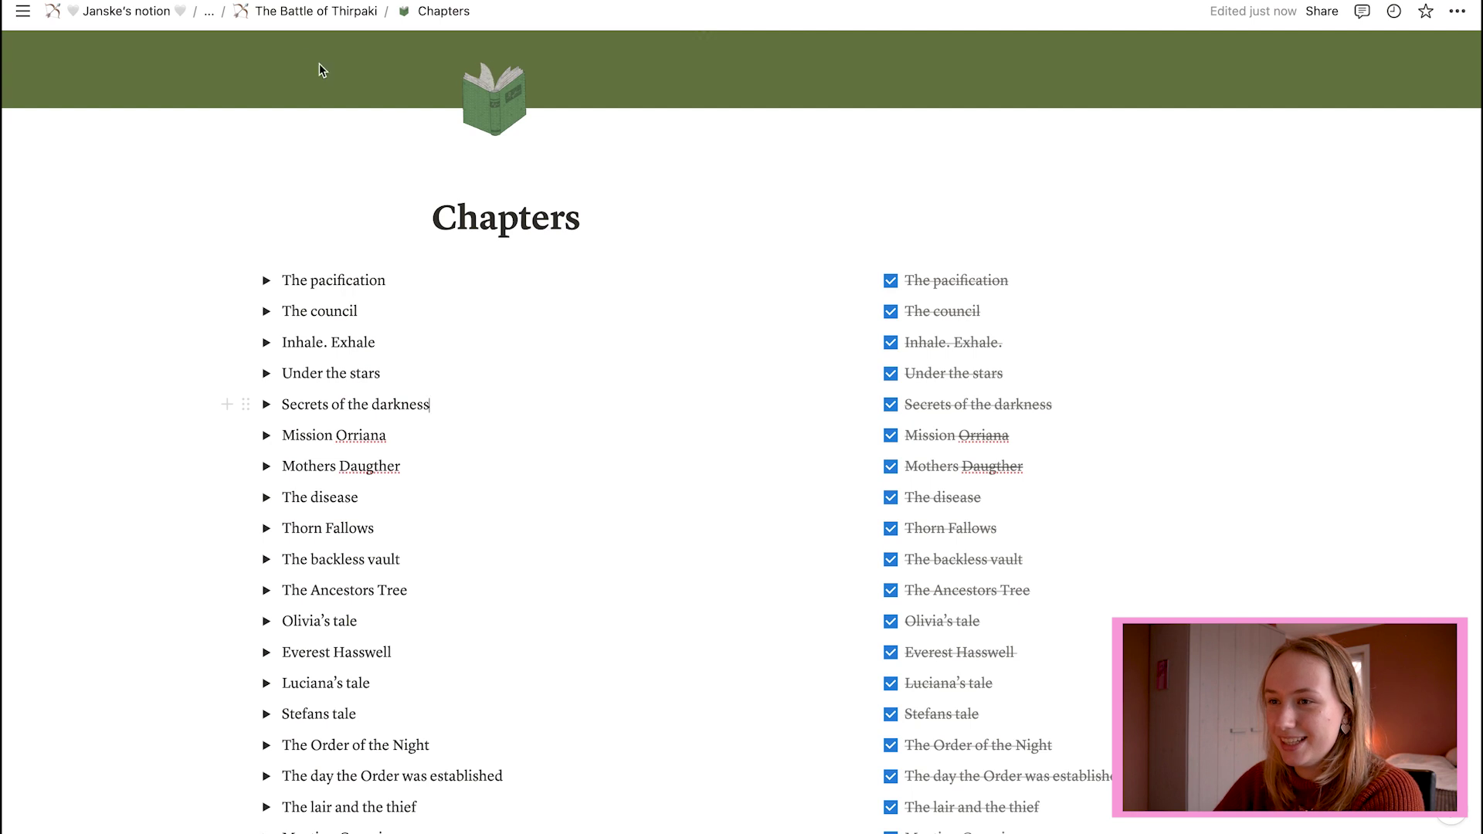
# - Return from the Chapters list to The Battle of Thirpaki page
pyautogui.scroll(-3, 729, 514)
pyautogui.scroll(-10, 730, 515)
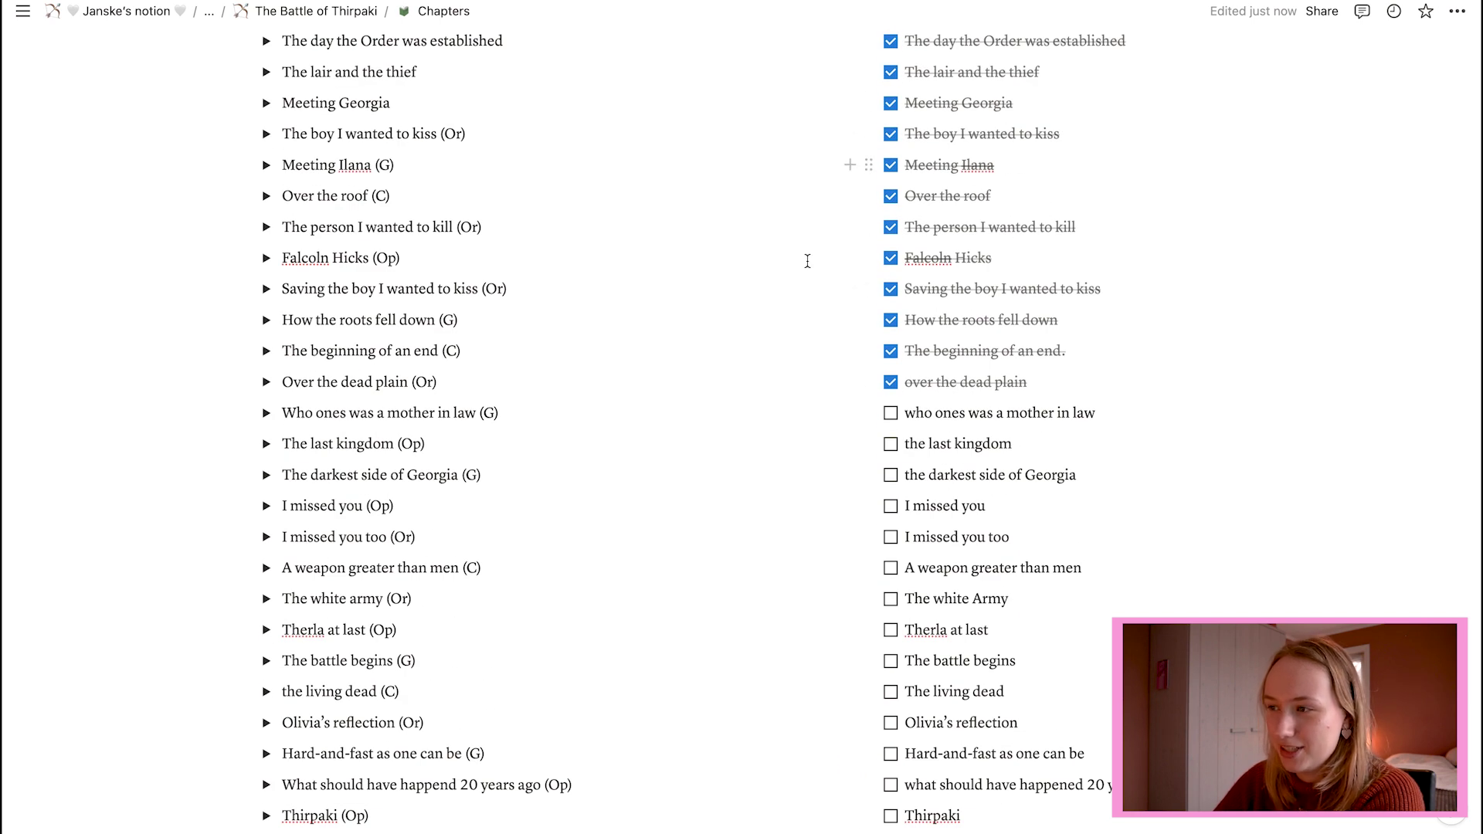
pyautogui.scroll(10, 745, 351)
pyautogui.press('super+bracketleft')
pyautogui.scroll(-2, 523, 390)
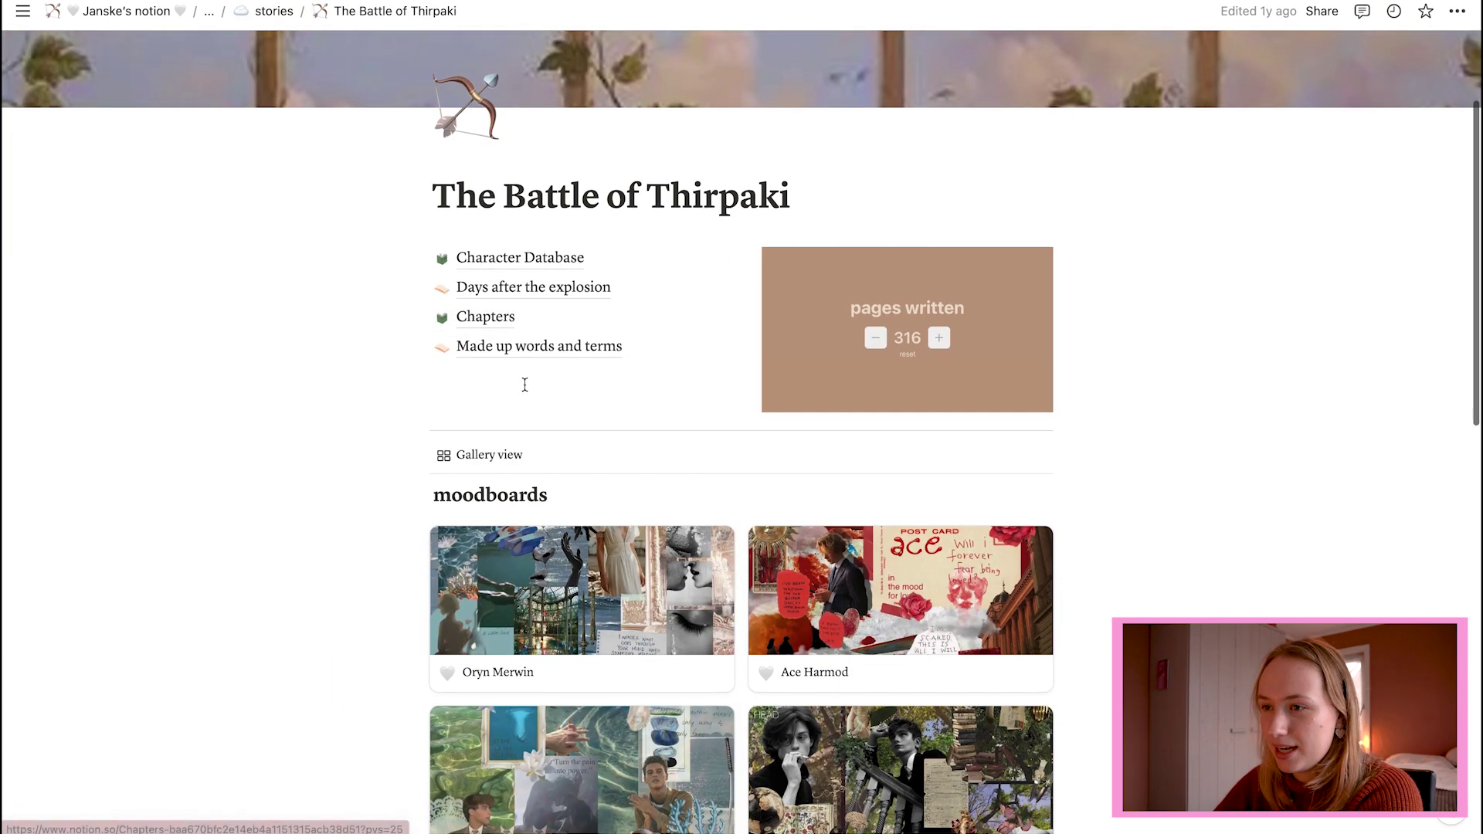
pyautogui.click(564, 292)
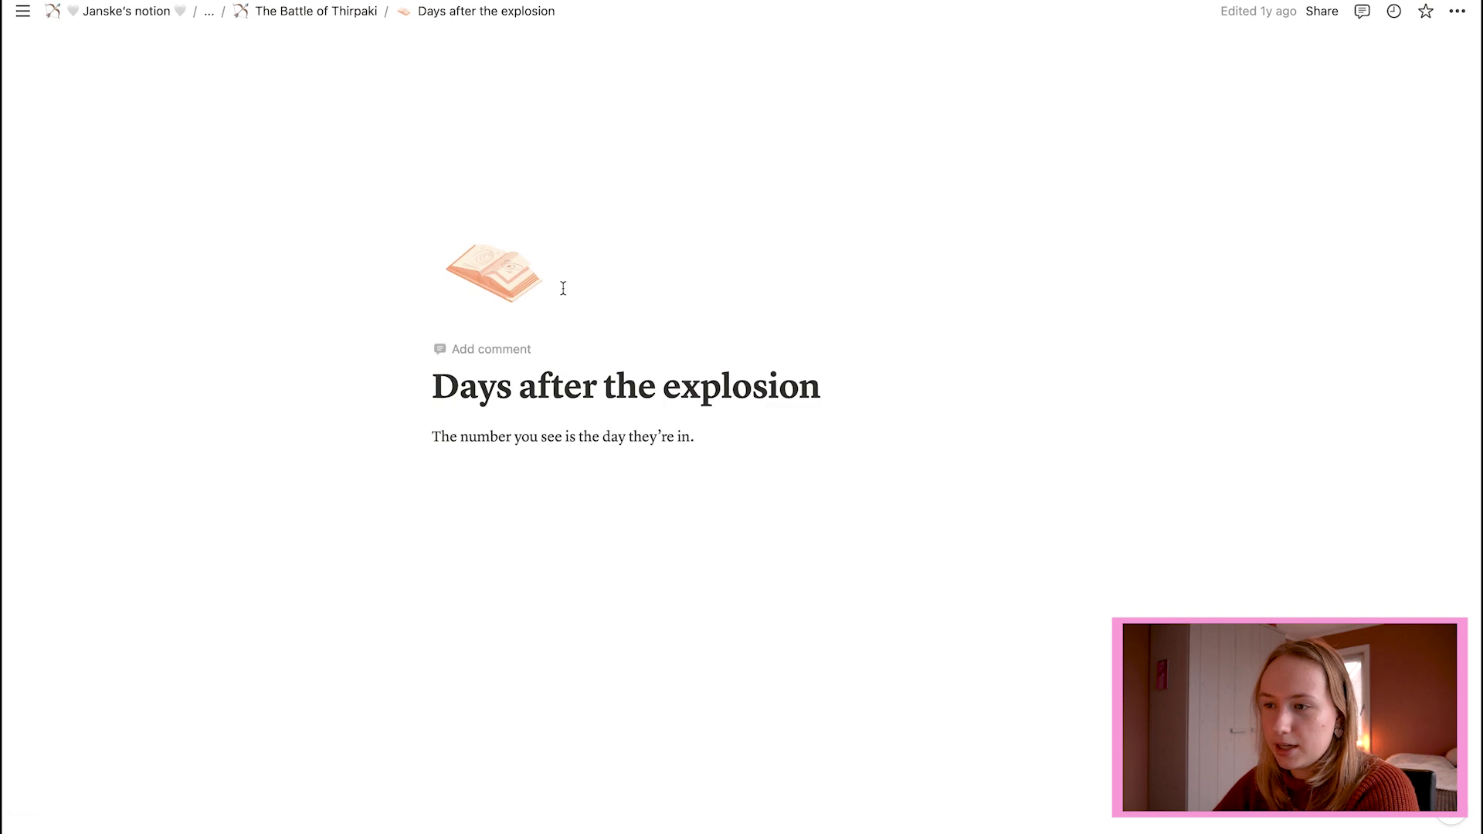
pyautogui.scroll(-2, 837, 427)
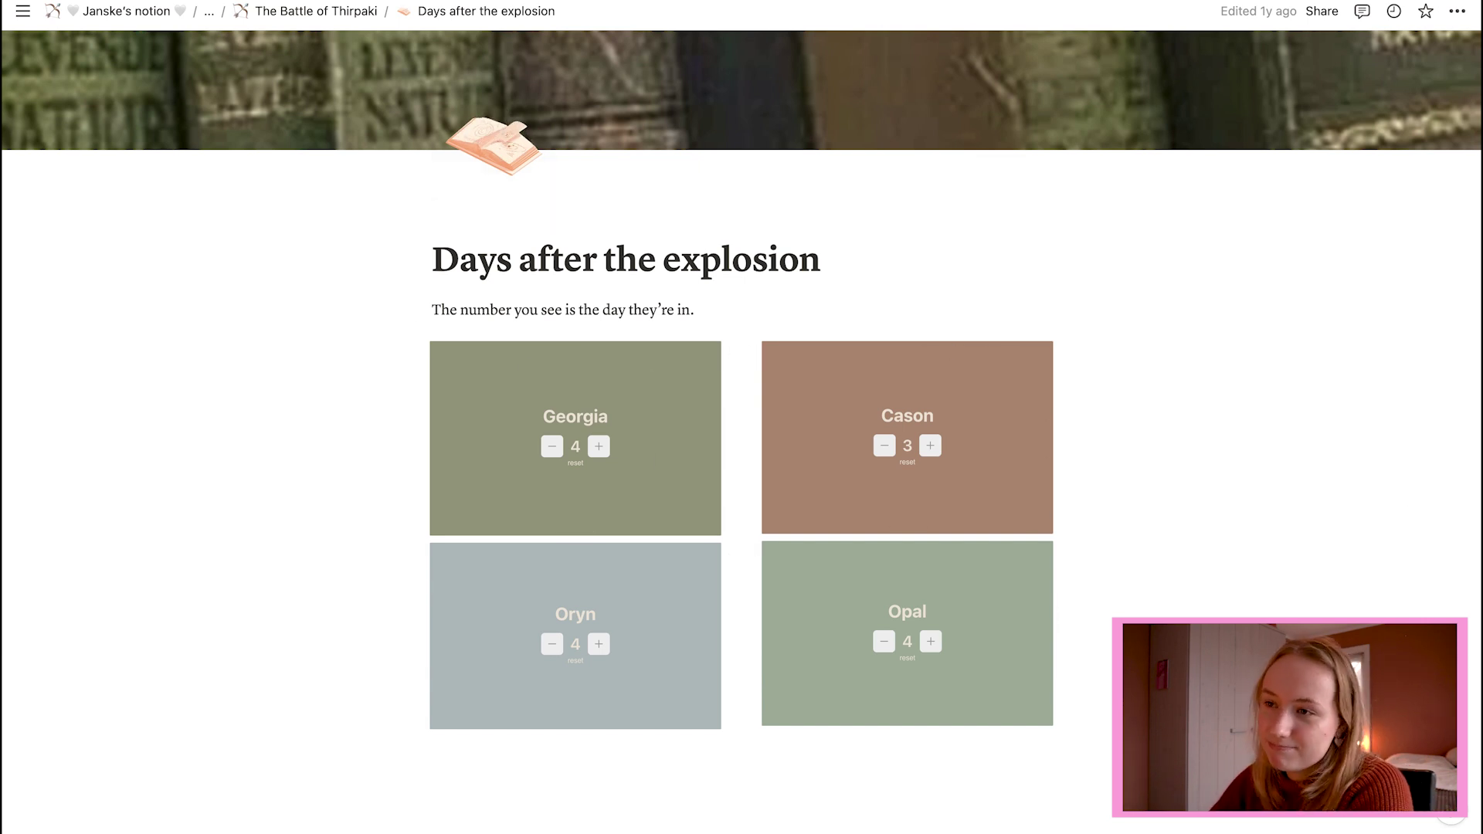
pyautogui.click(295, 10)
pyautogui.moveTo(565, 432)
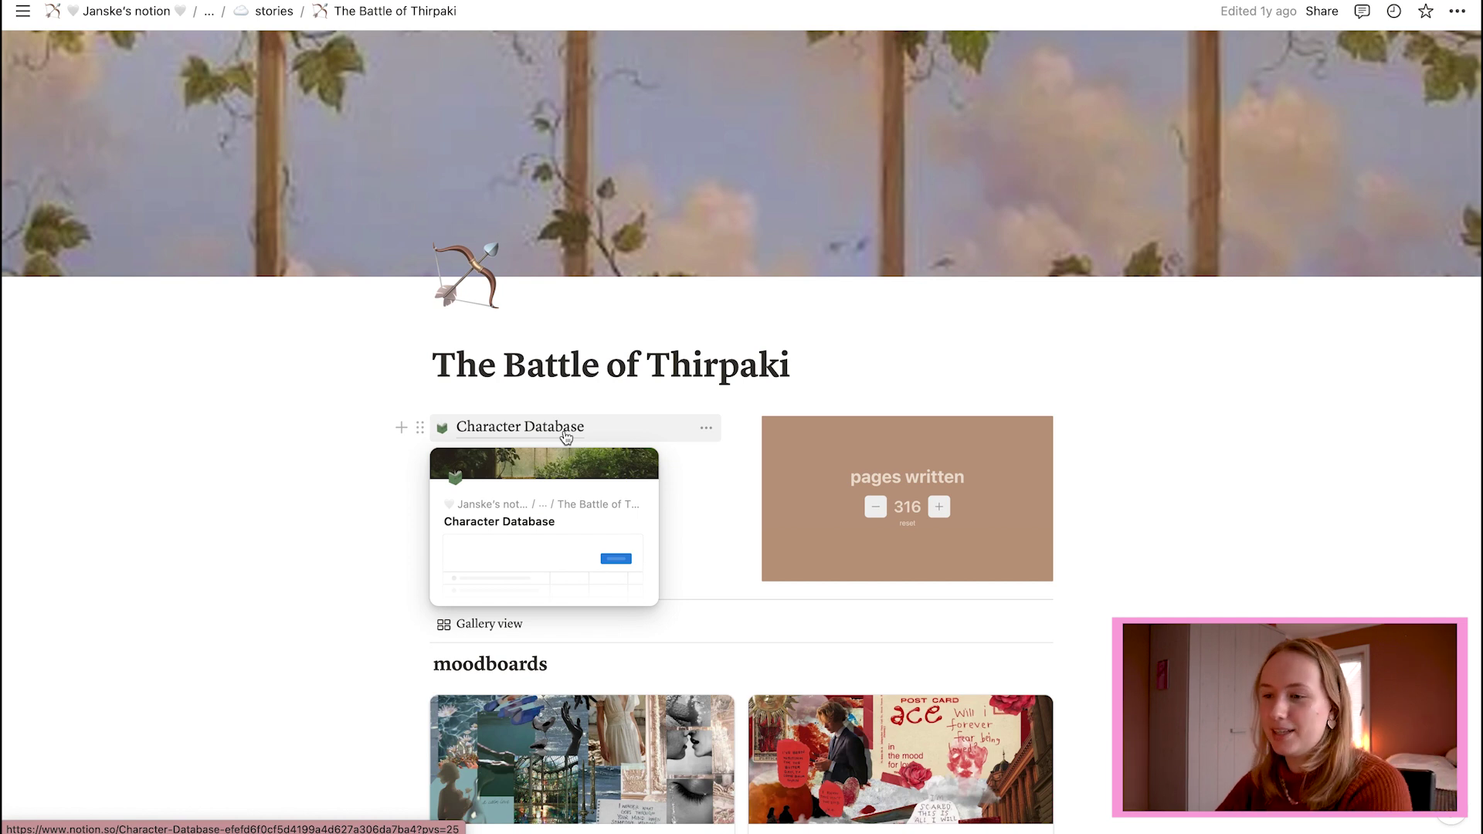
# - Open the Character Database and browse its gallery of character cards
pyautogui.click(564, 432)
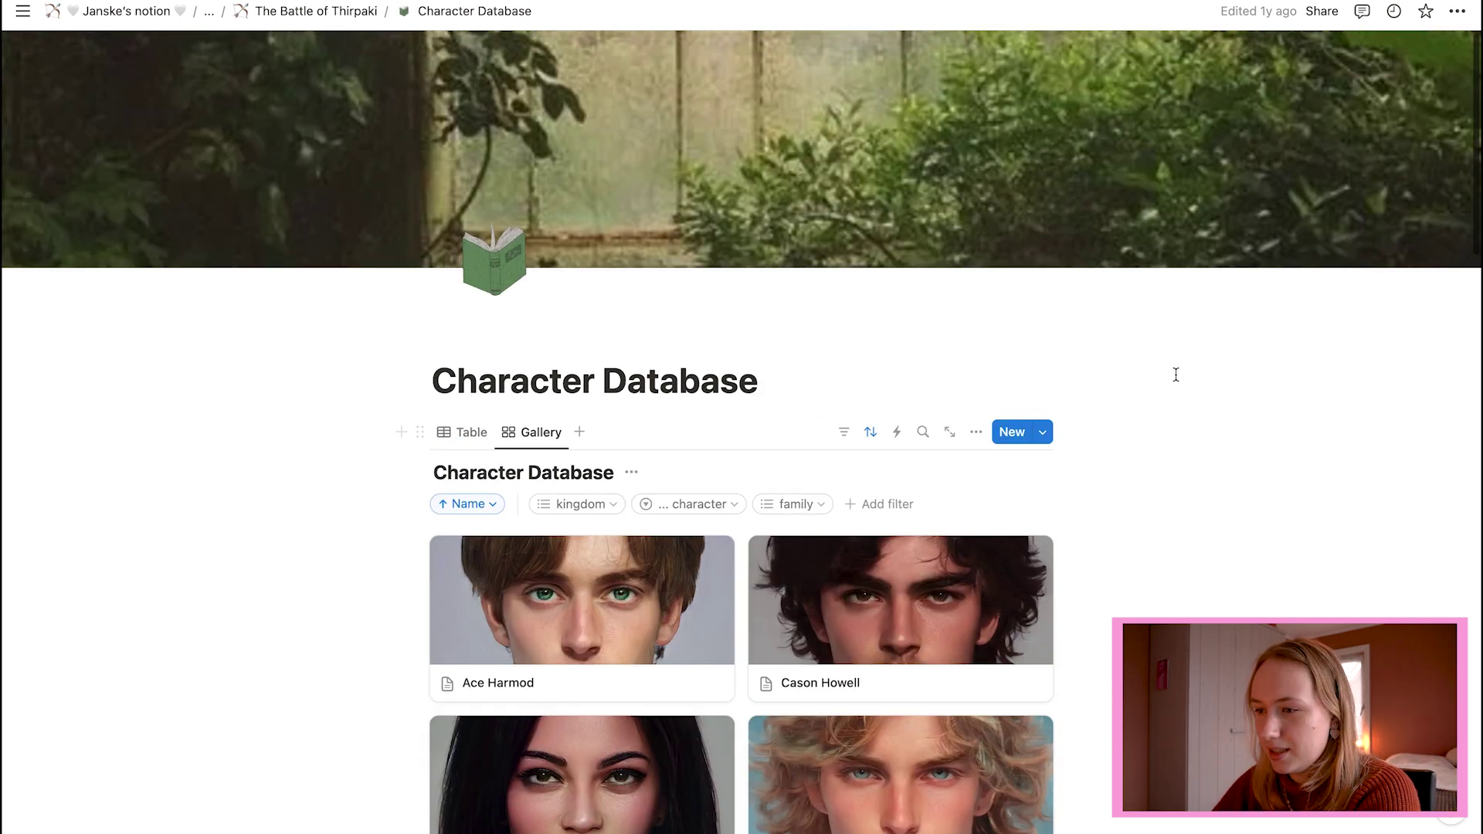
pyautogui.scroll(-6, 1175, 375)
pyautogui.scroll(-5, 1175, 375)
pyautogui.scroll(10, 1175, 374)
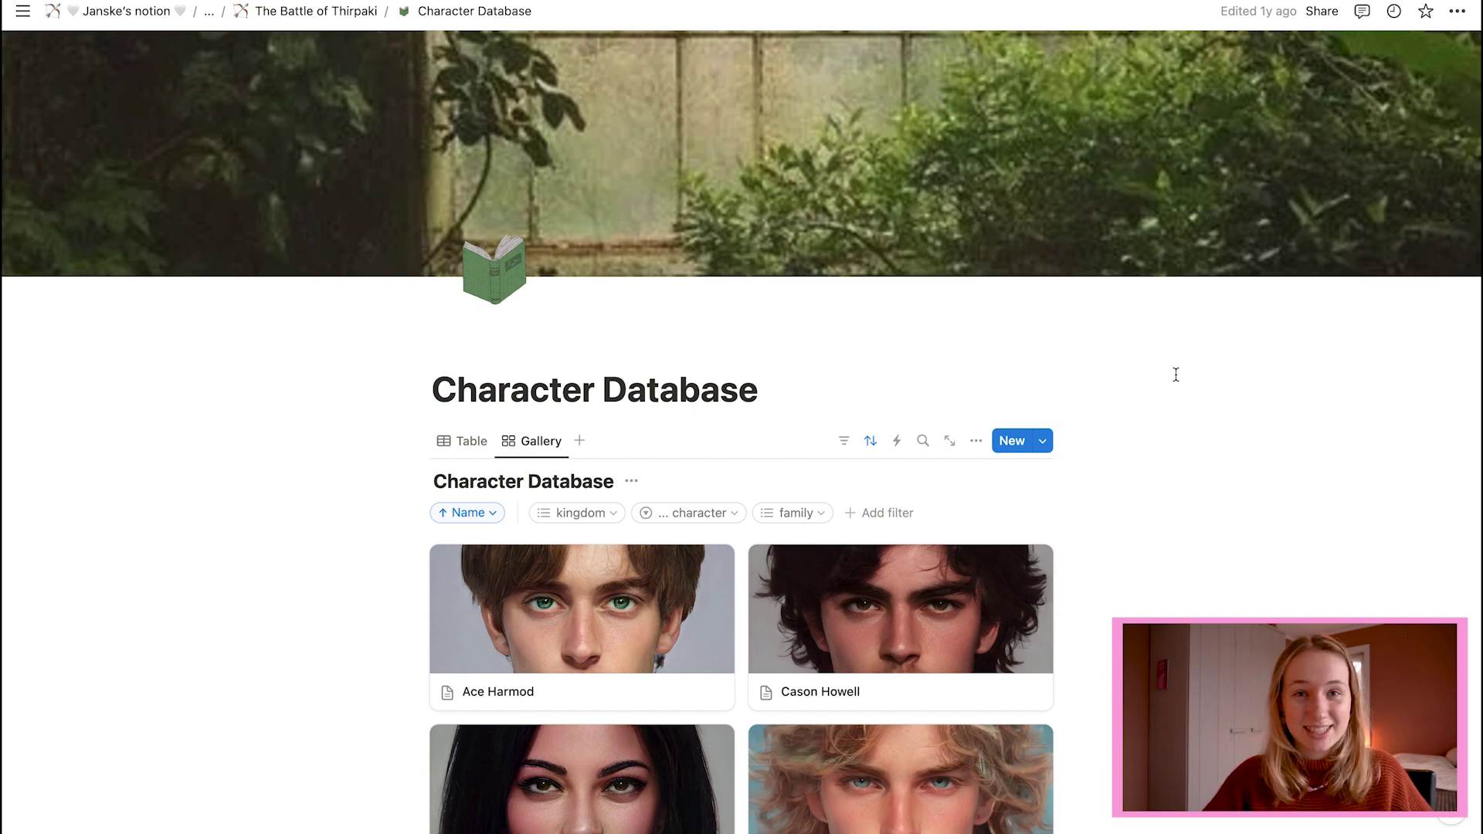
pyautogui.scroll(-6, 1175, 375)
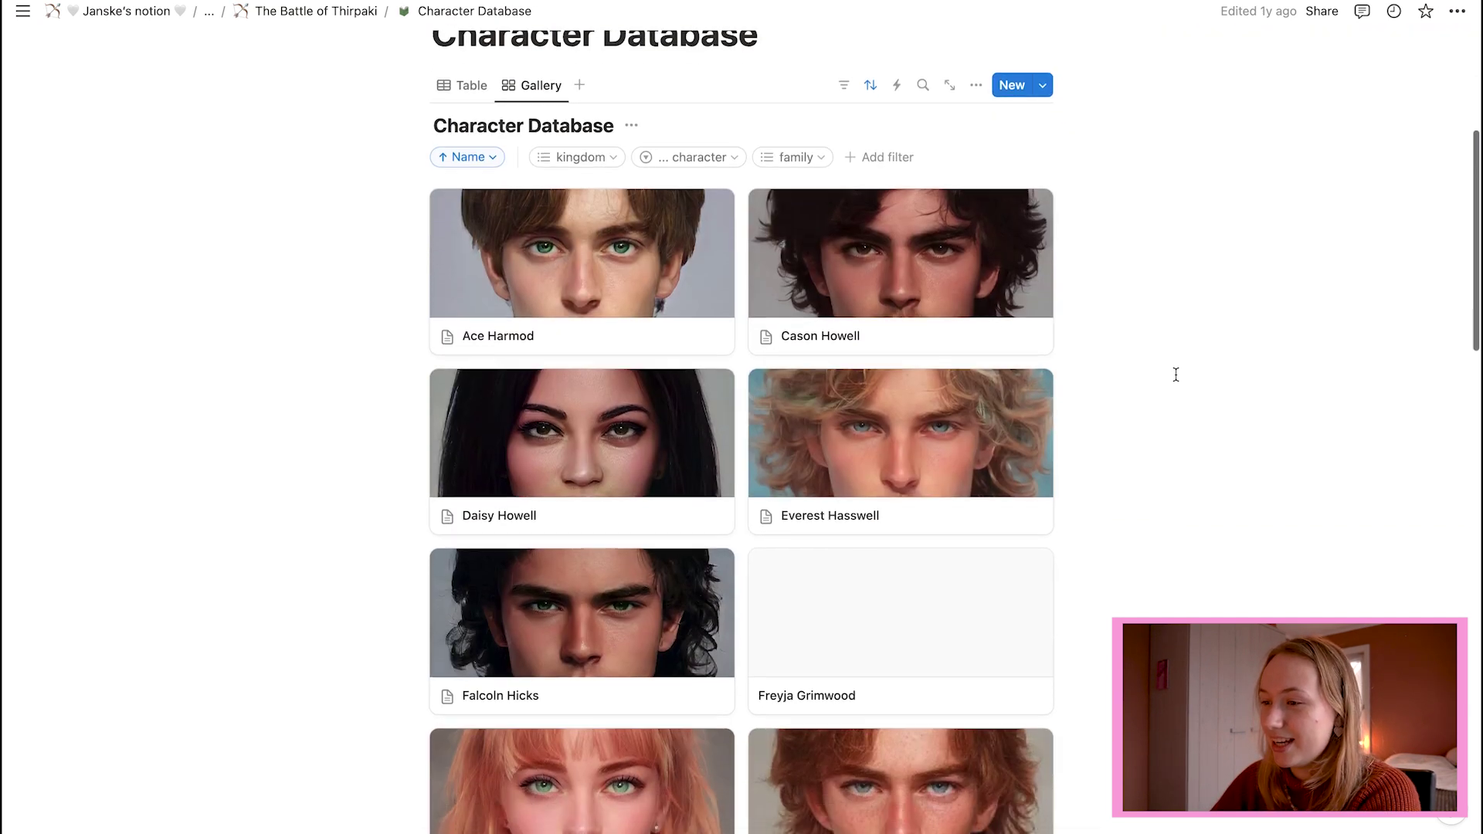
pyautogui.scroll(-8, 1175, 375)
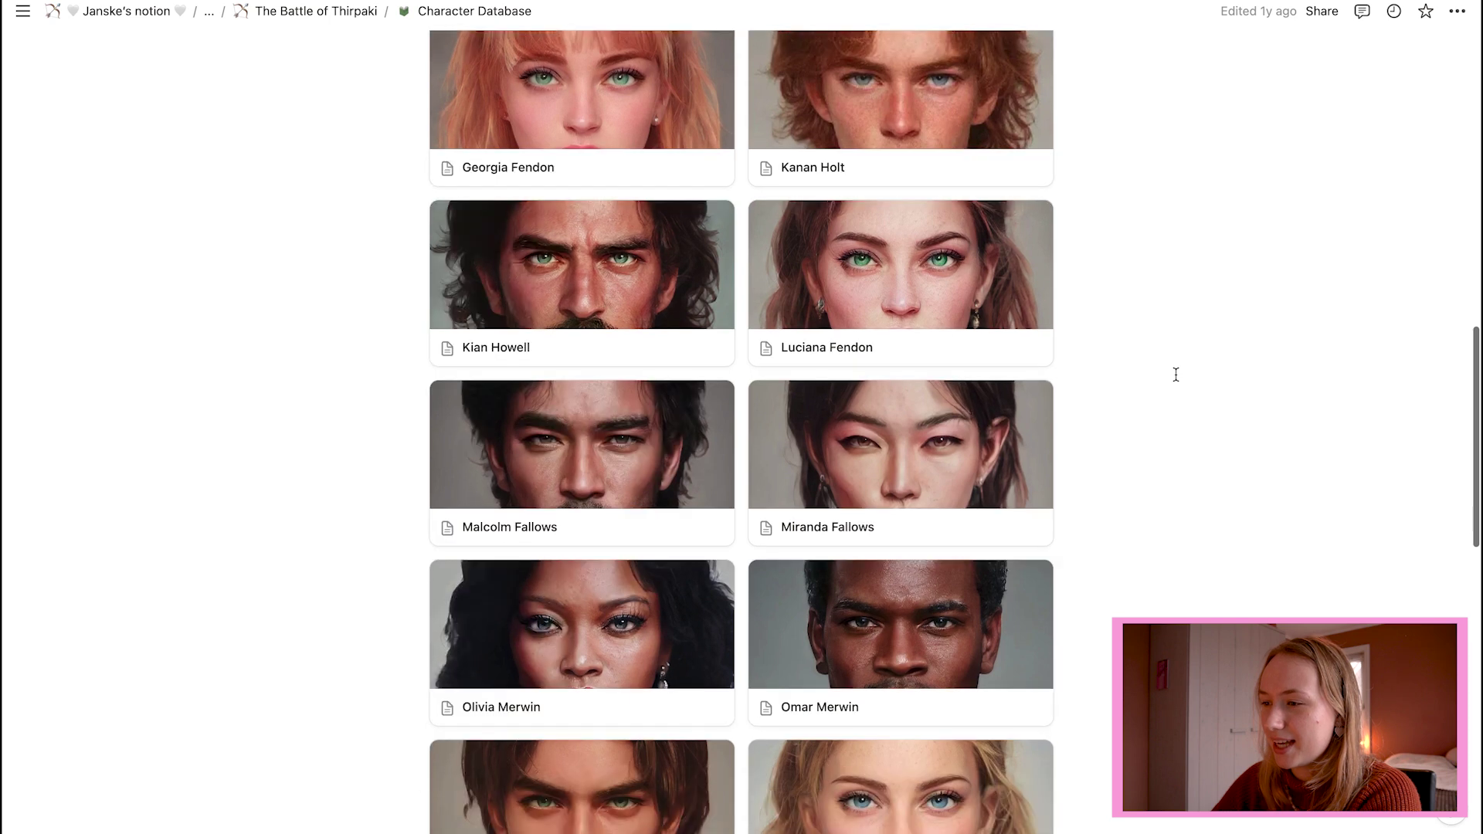
pyautogui.scroll(-10, 1176, 375)
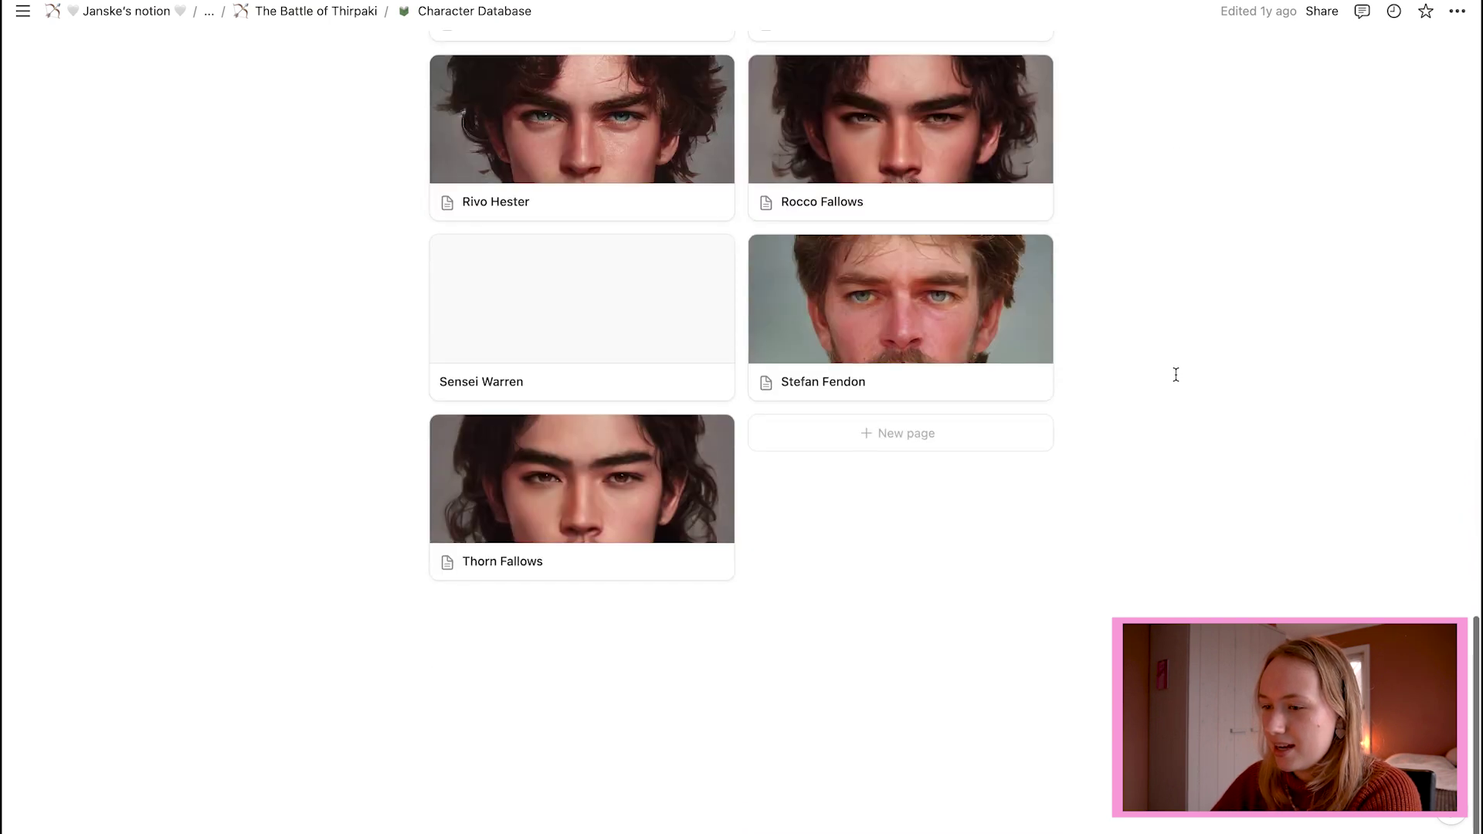
pyautogui.scroll(18, 1176, 375)
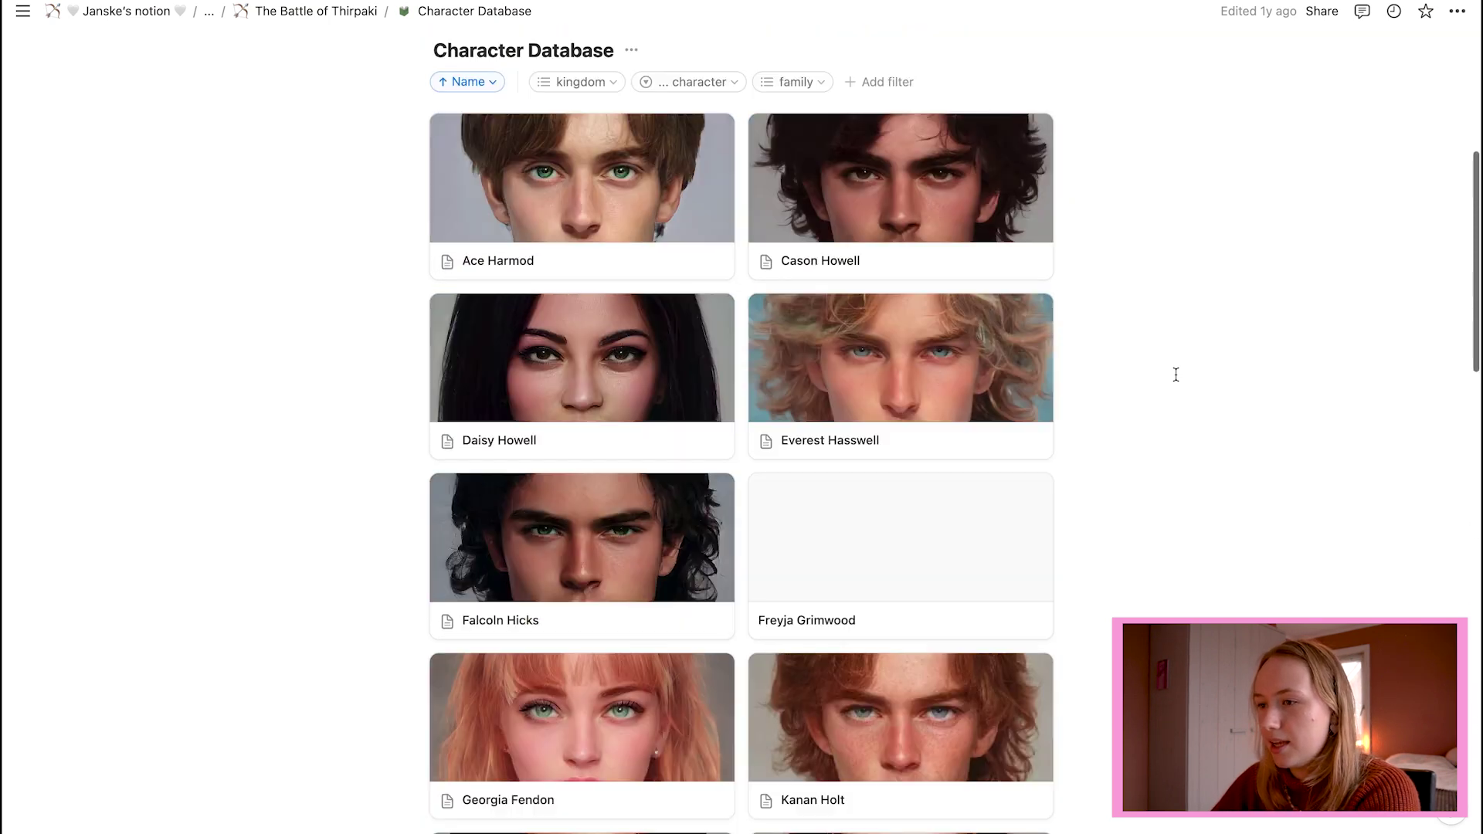
pyautogui.scroll(3, 1176, 374)
# - Filter the gallery by kingdom to show only Tholar characters
pyautogui.click(607, 323)
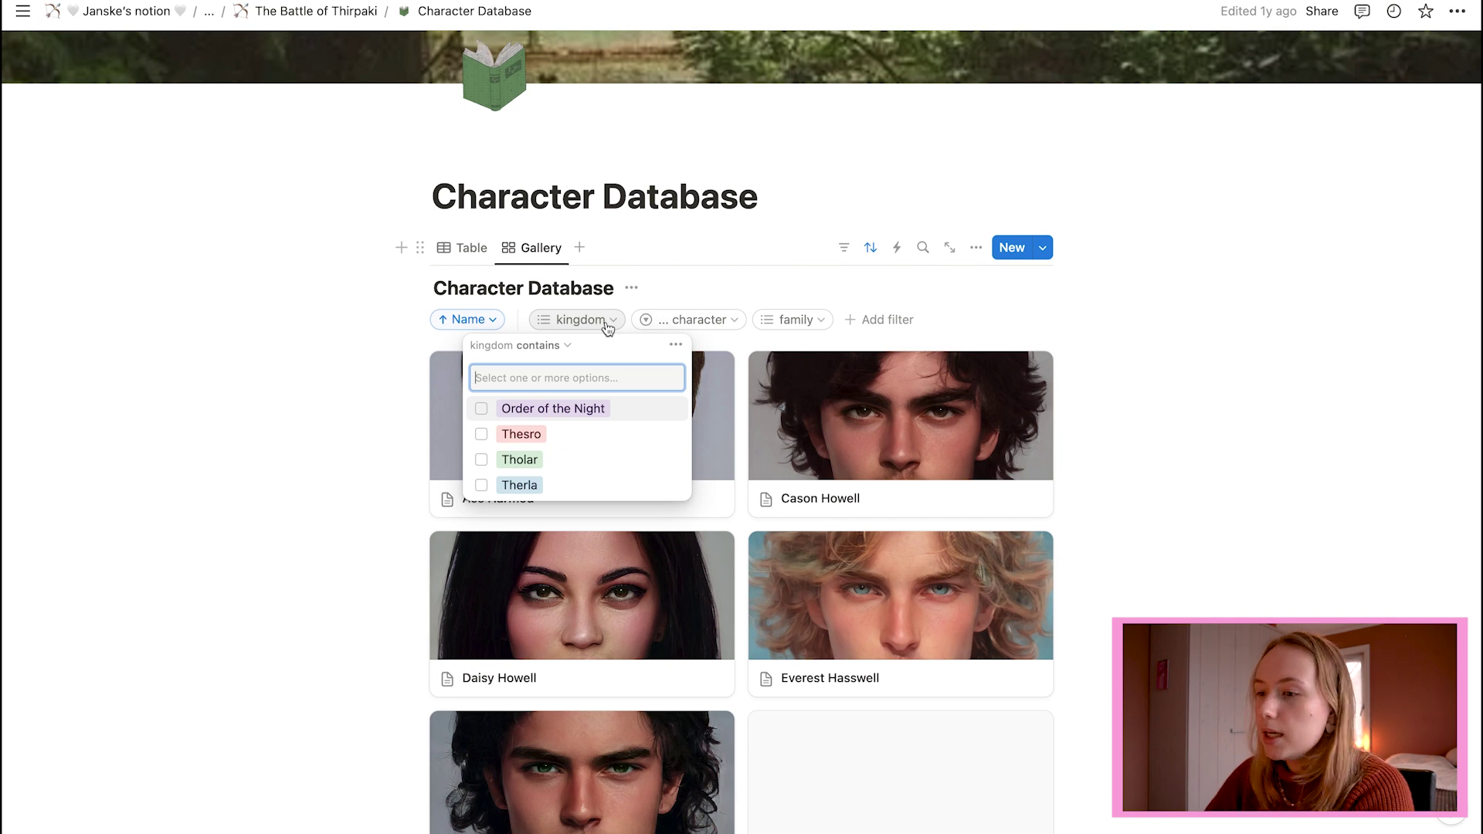
pyautogui.click(480, 460)
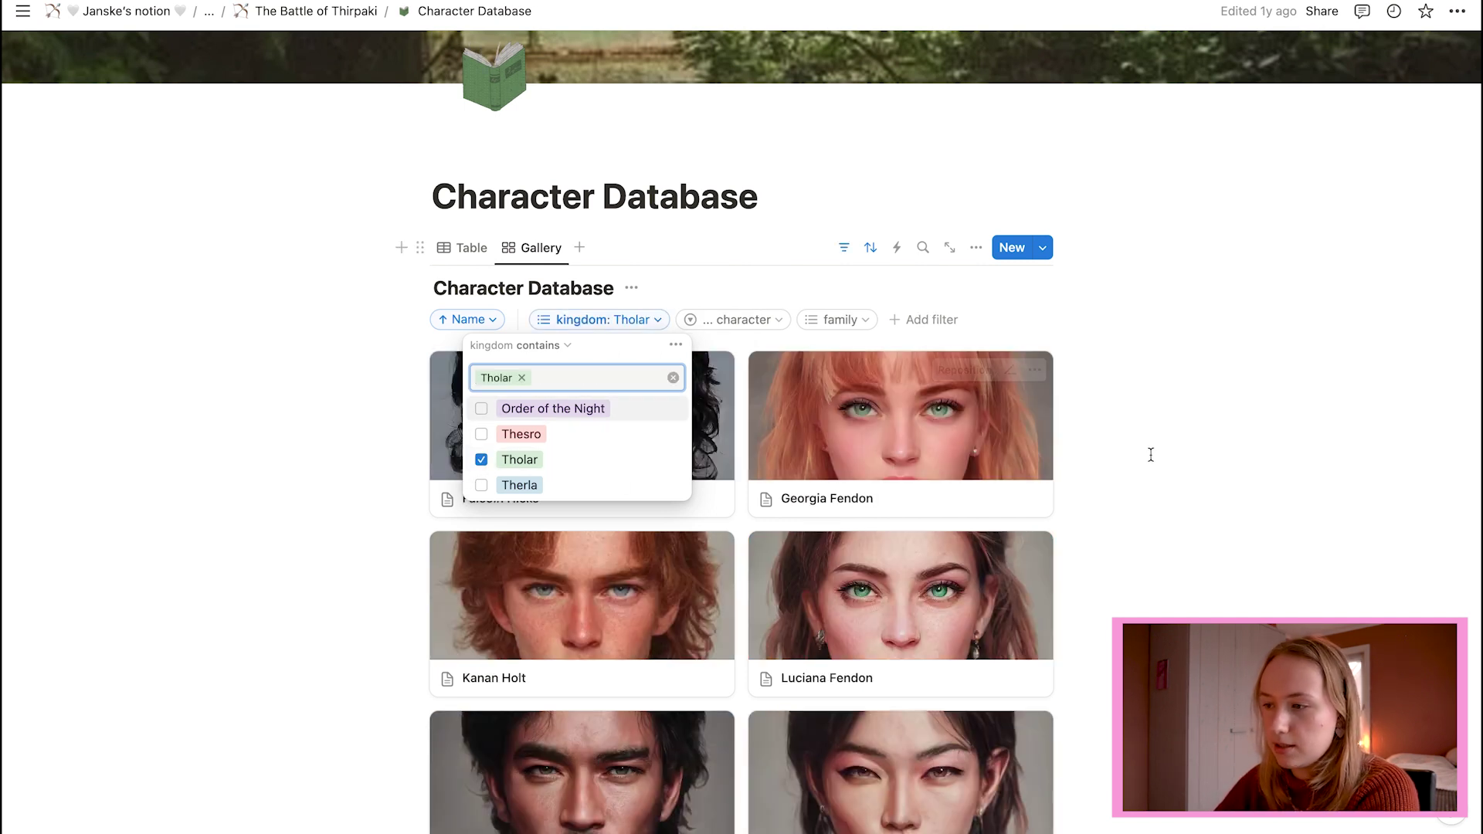
pyautogui.click(1212, 466)
pyautogui.scroll(-5, 1213, 467)
pyautogui.scroll(-5, 1212, 468)
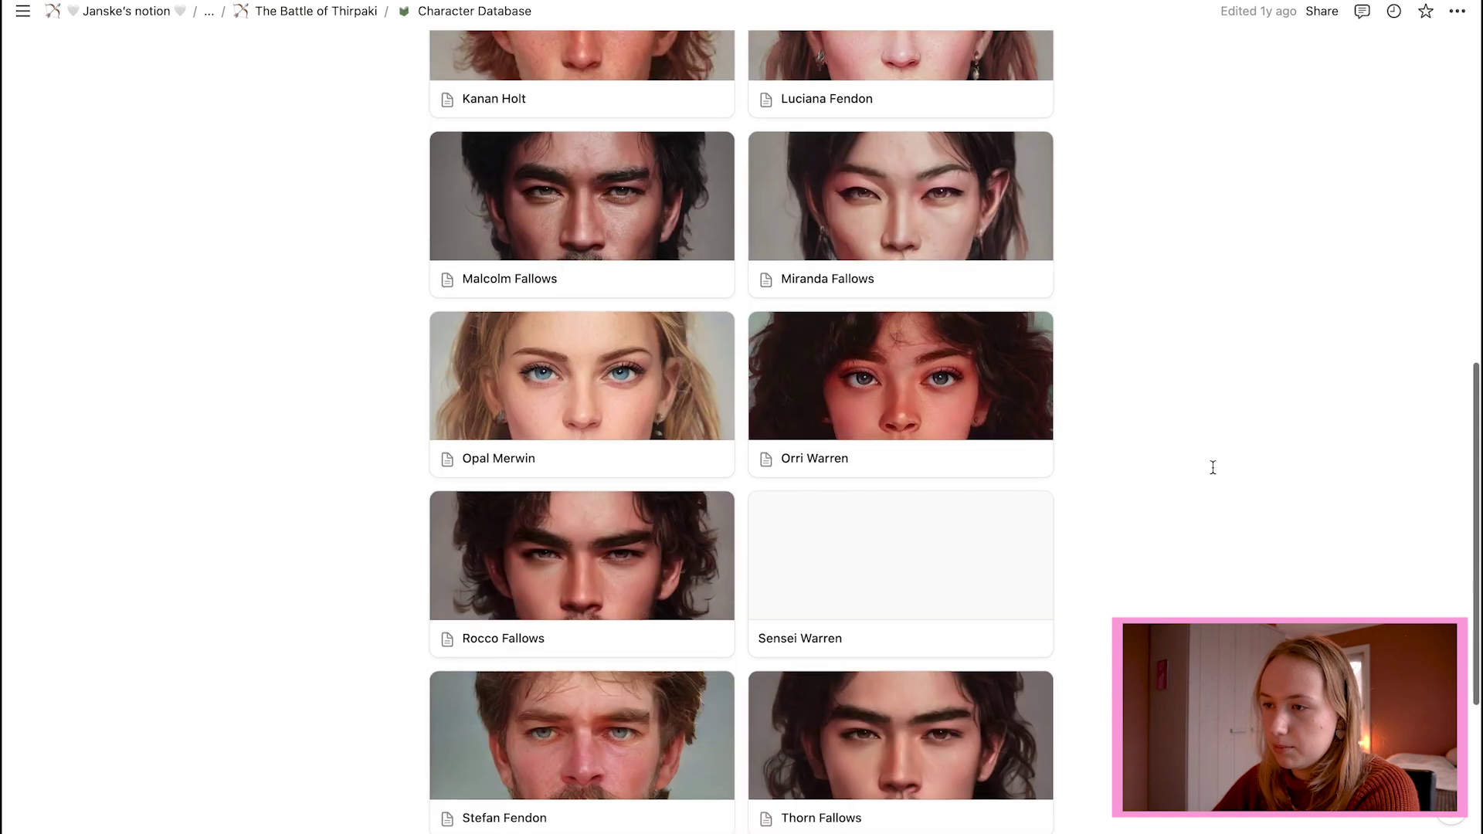
pyautogui.scroll(4, 1213, 467)
pyautogui.scroll(9, 1213, 467)
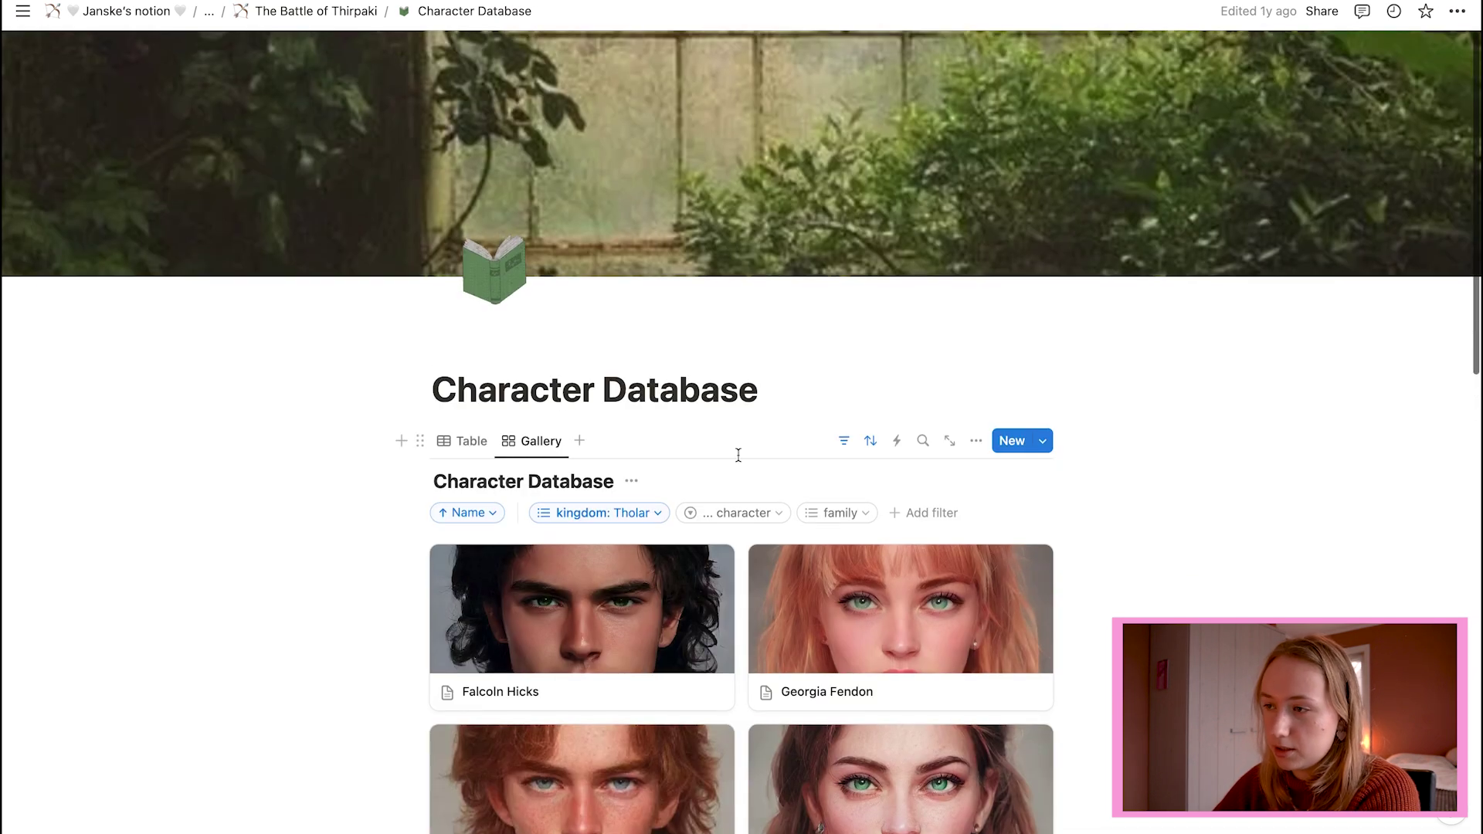
# - Switch the kingdom filter from Tholar to Thesro
pyautogui.click(637, 521)
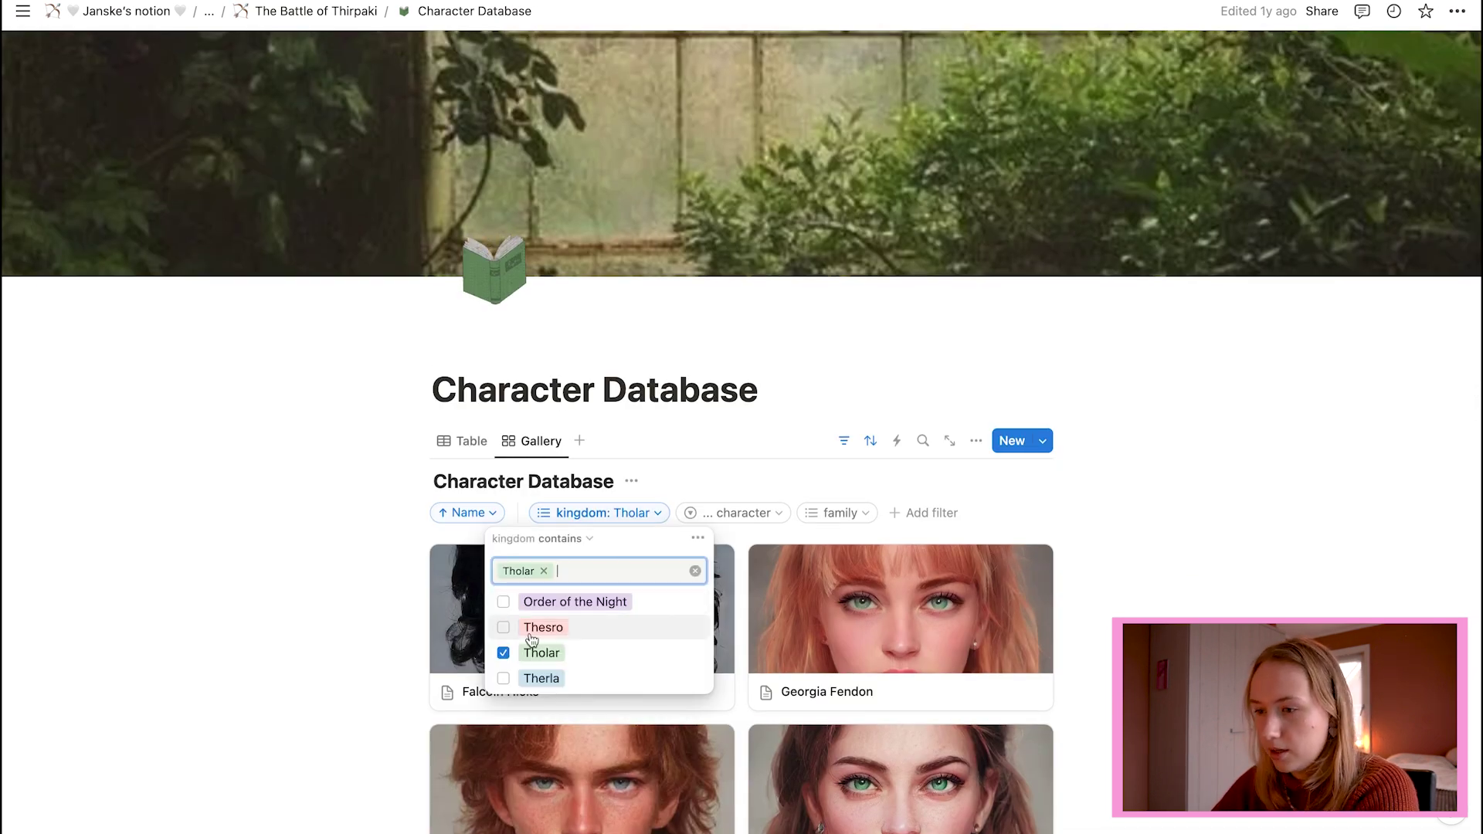
pyautogui.click(506, 652)
pyautogui.click(560, 634)
pyautogui.click(1228, 605)
pyautogui.scroll(-9, 1228, 605)
pyautogui.scroll(9, 1228, 606)
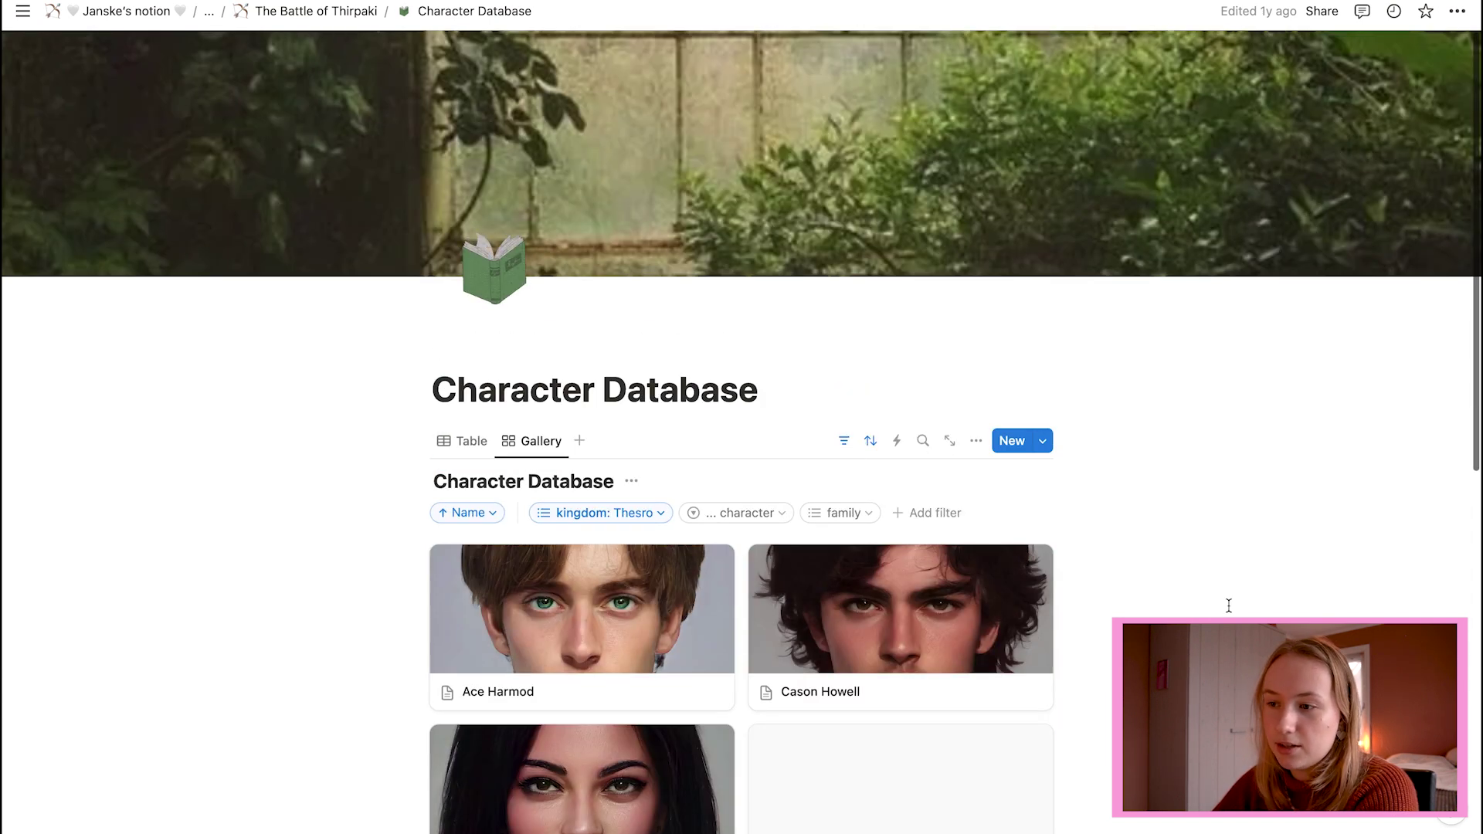
# - Clear the kingdom filter, then preview the character type and family filter options
pyautogui.click(587, 512)
pyautogui.click(546, 451)
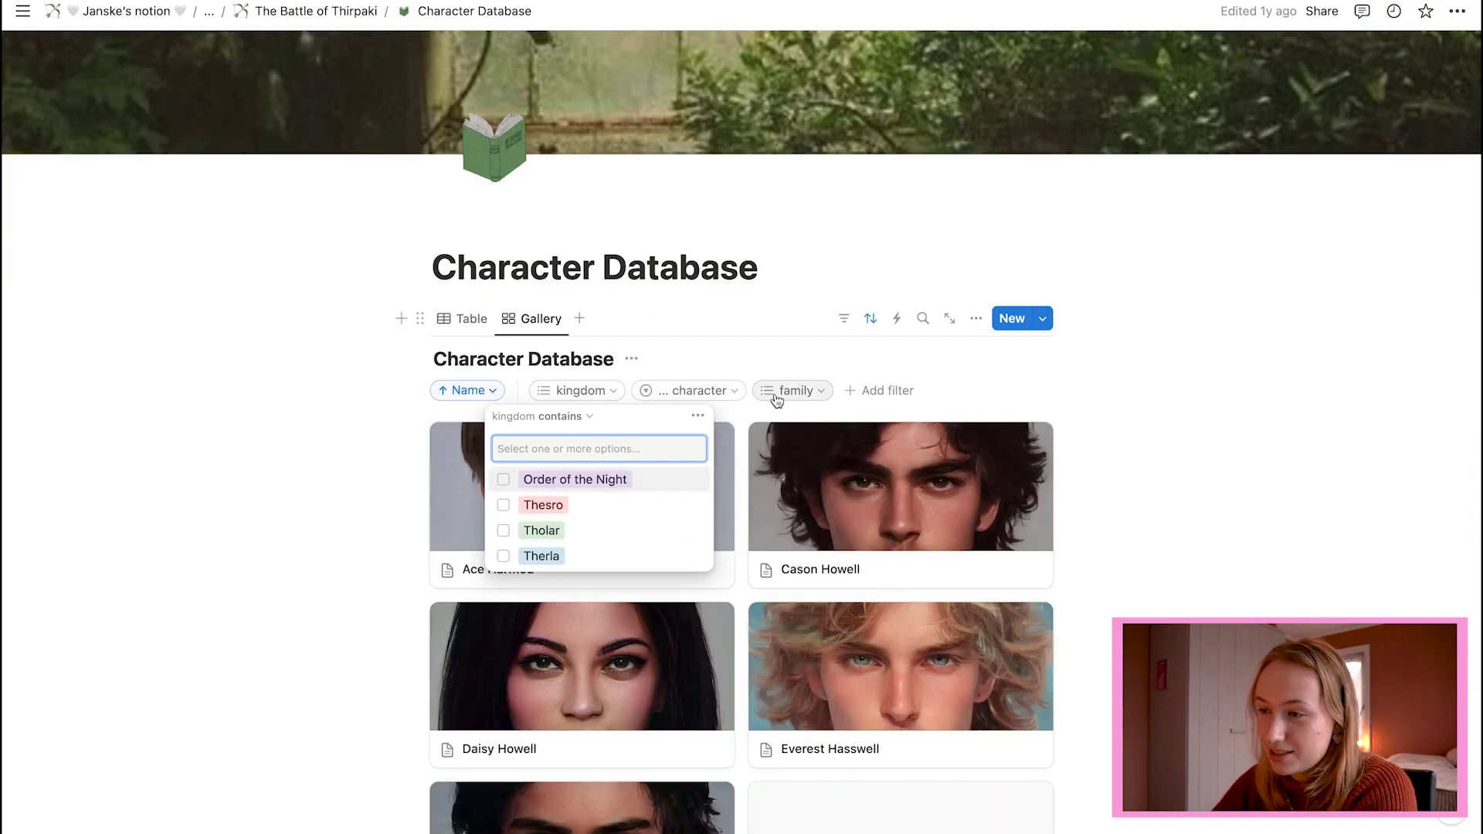
pyautogui.click(730, 393)
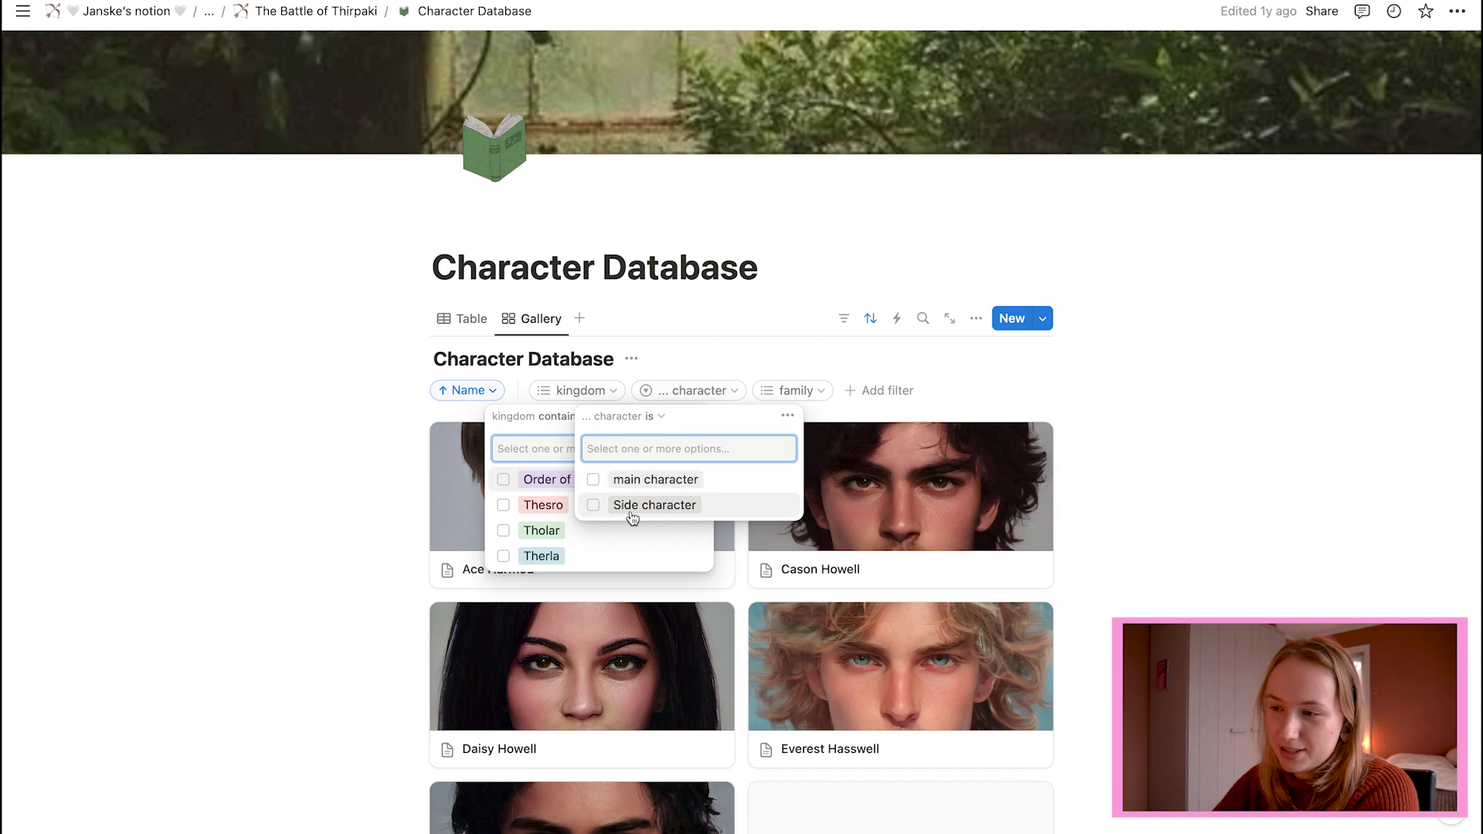
pyautogui.click(1059, 351)
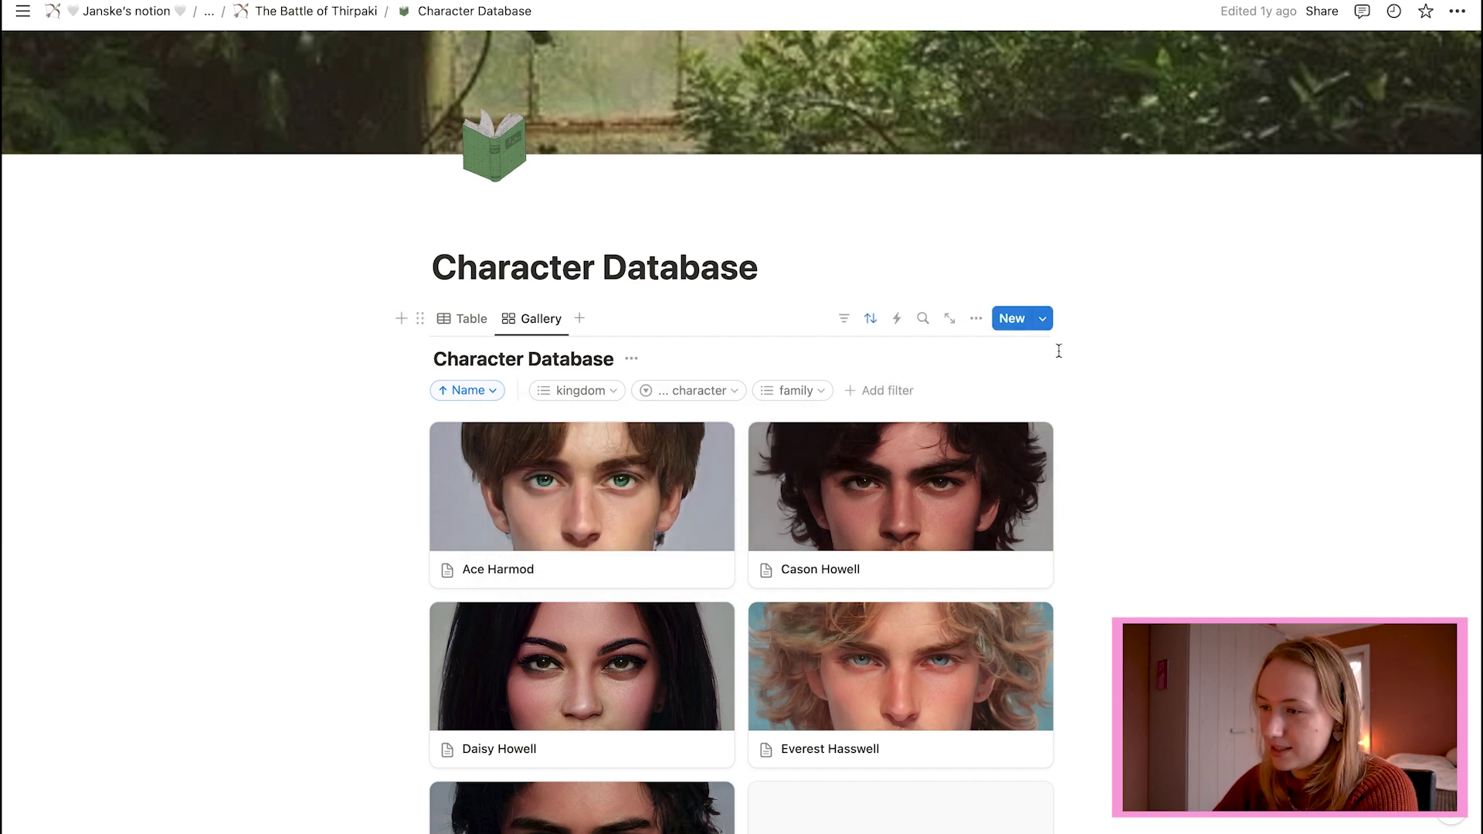
pyautogui.click(791, 392)
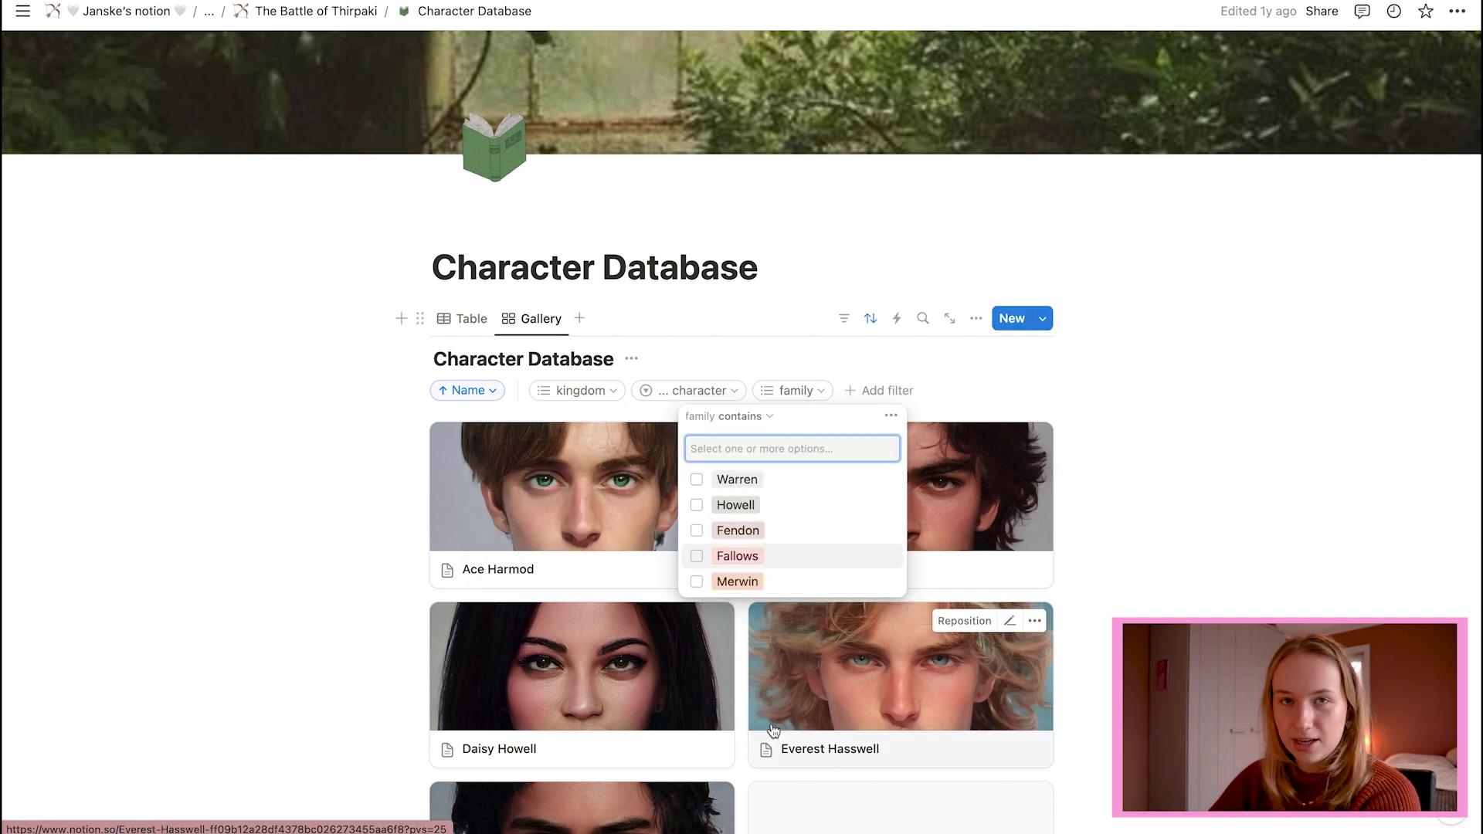
pyautogui.click(1215, 536)
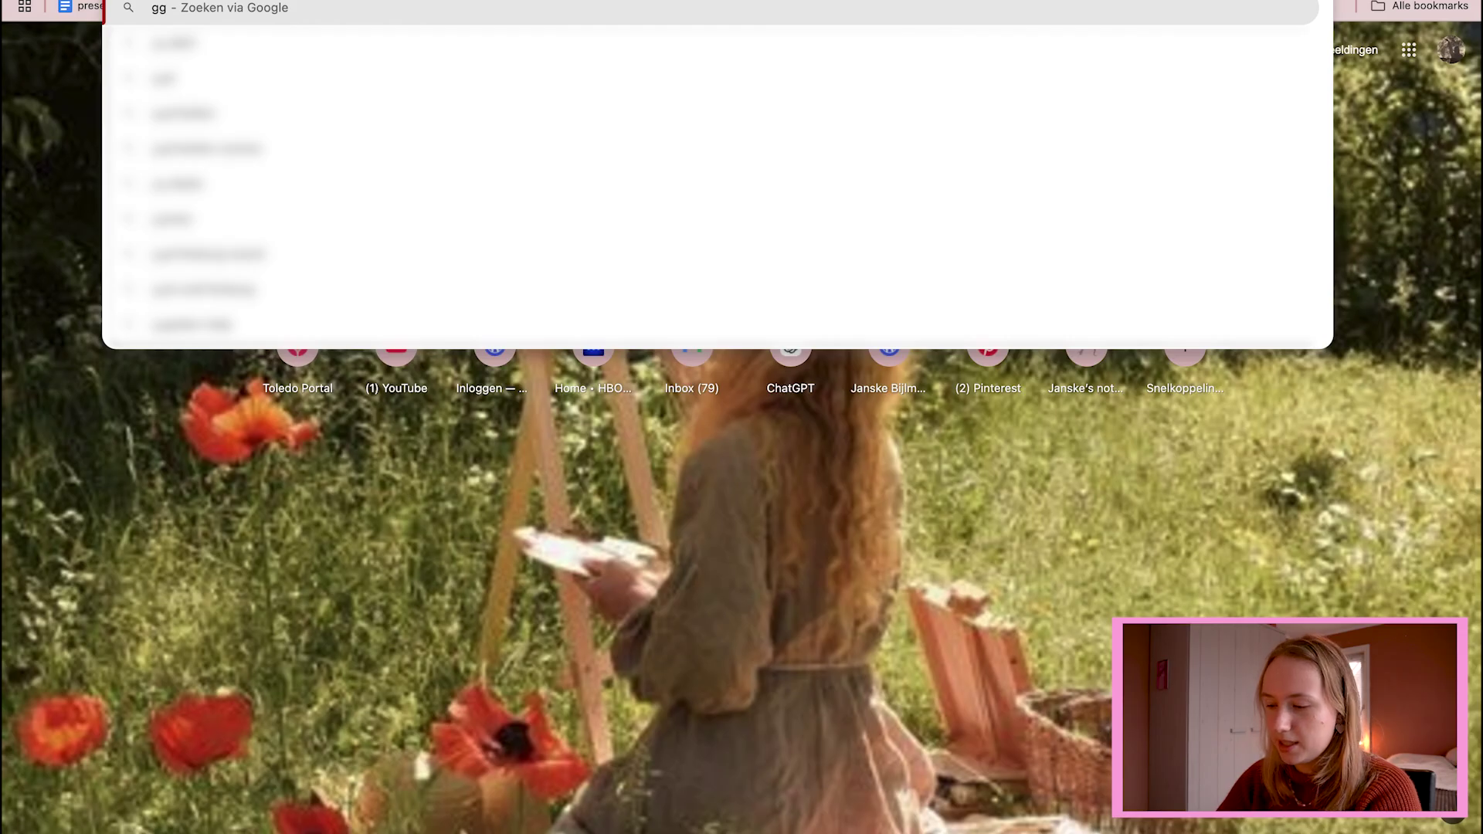
# - Search for Google Translate and enter the Dutch word 'overzichtelijk' to translate
pyautogui.press('BackSpace')
pyautogui.write('oole translate')
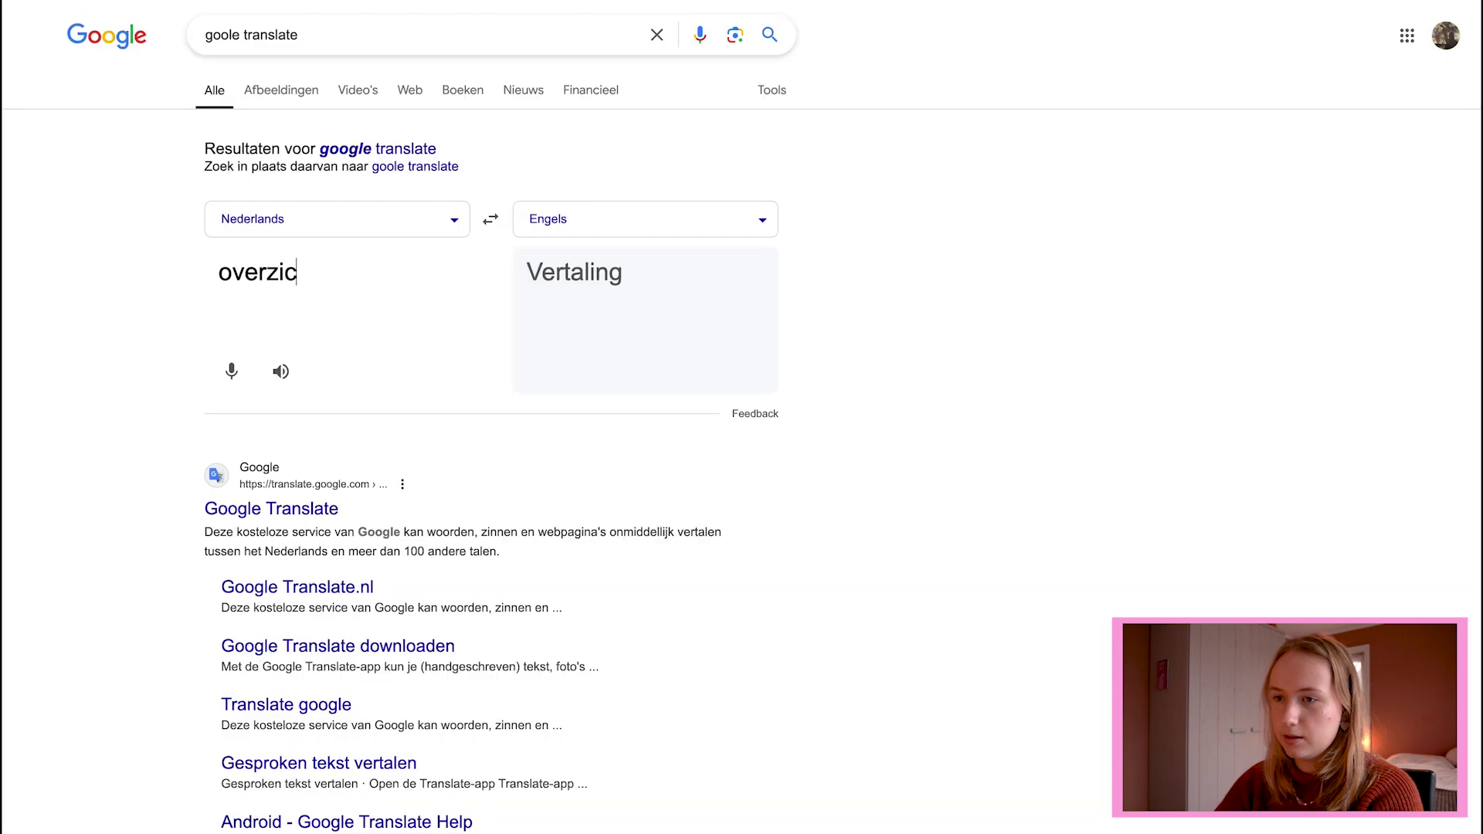
pyautogui.write('htelijk')
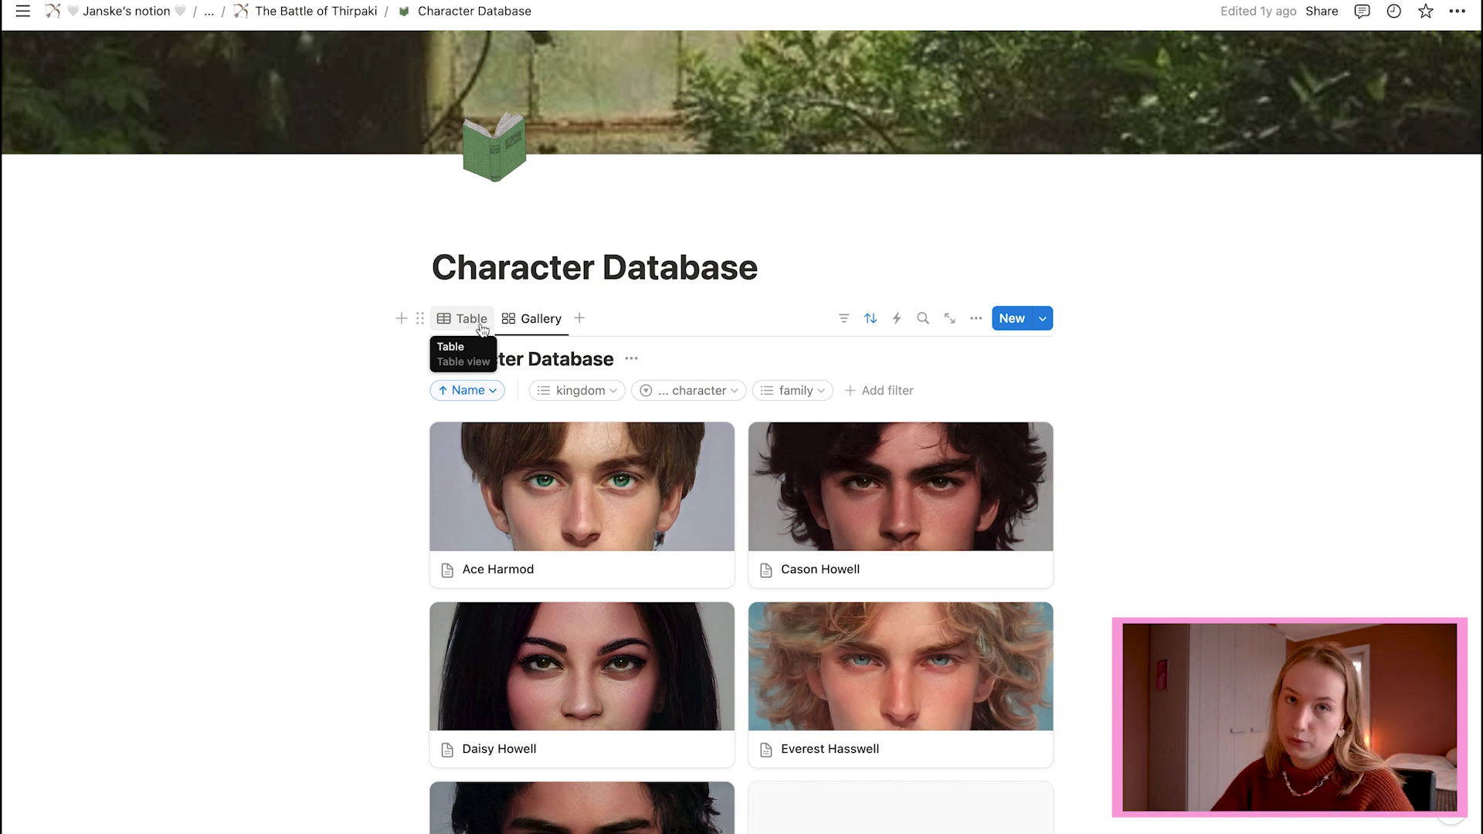
pyautogui.click(478, 323)
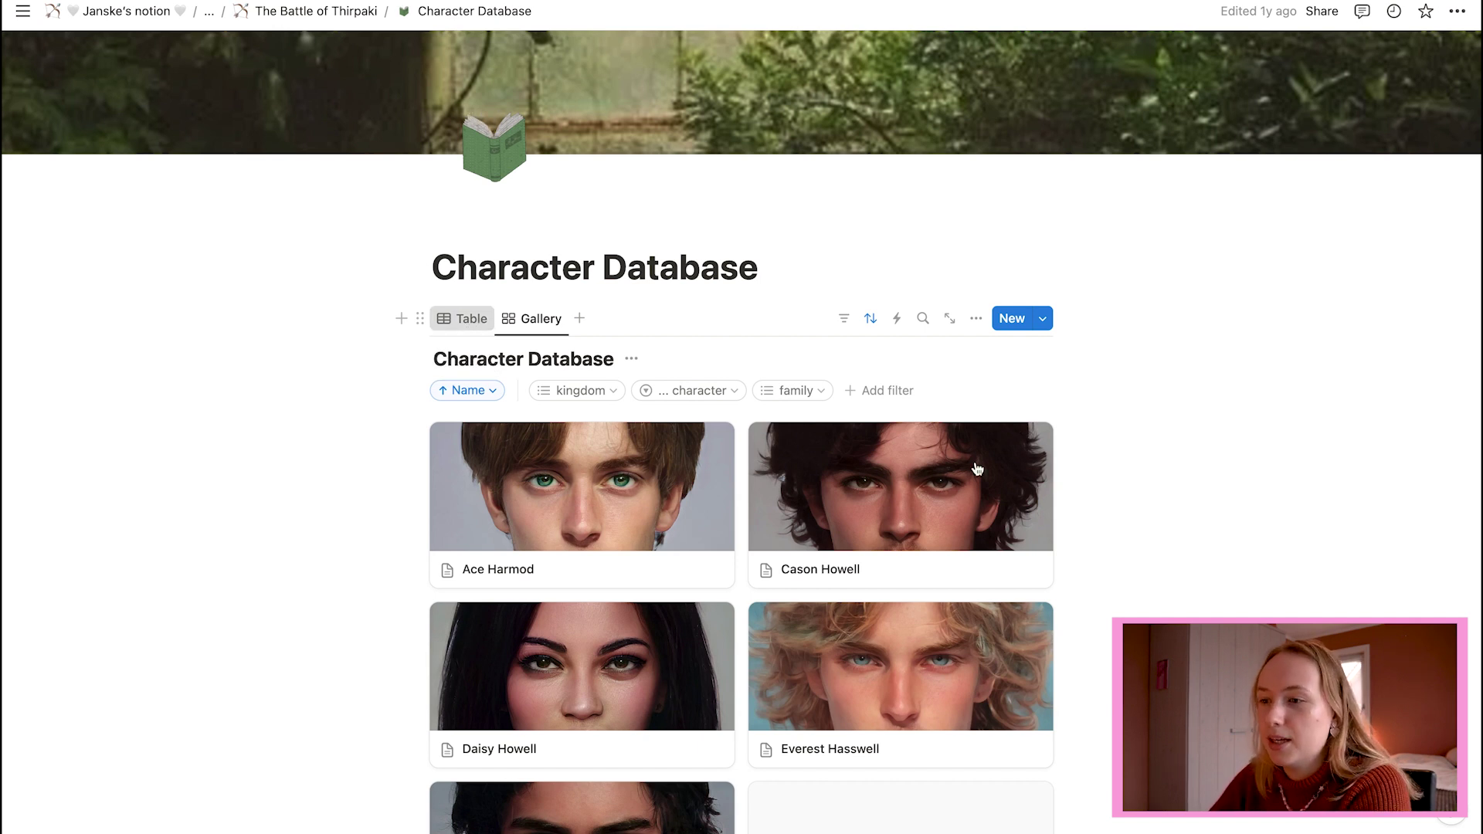
pyautogui.scroll(-5, 979, 461)
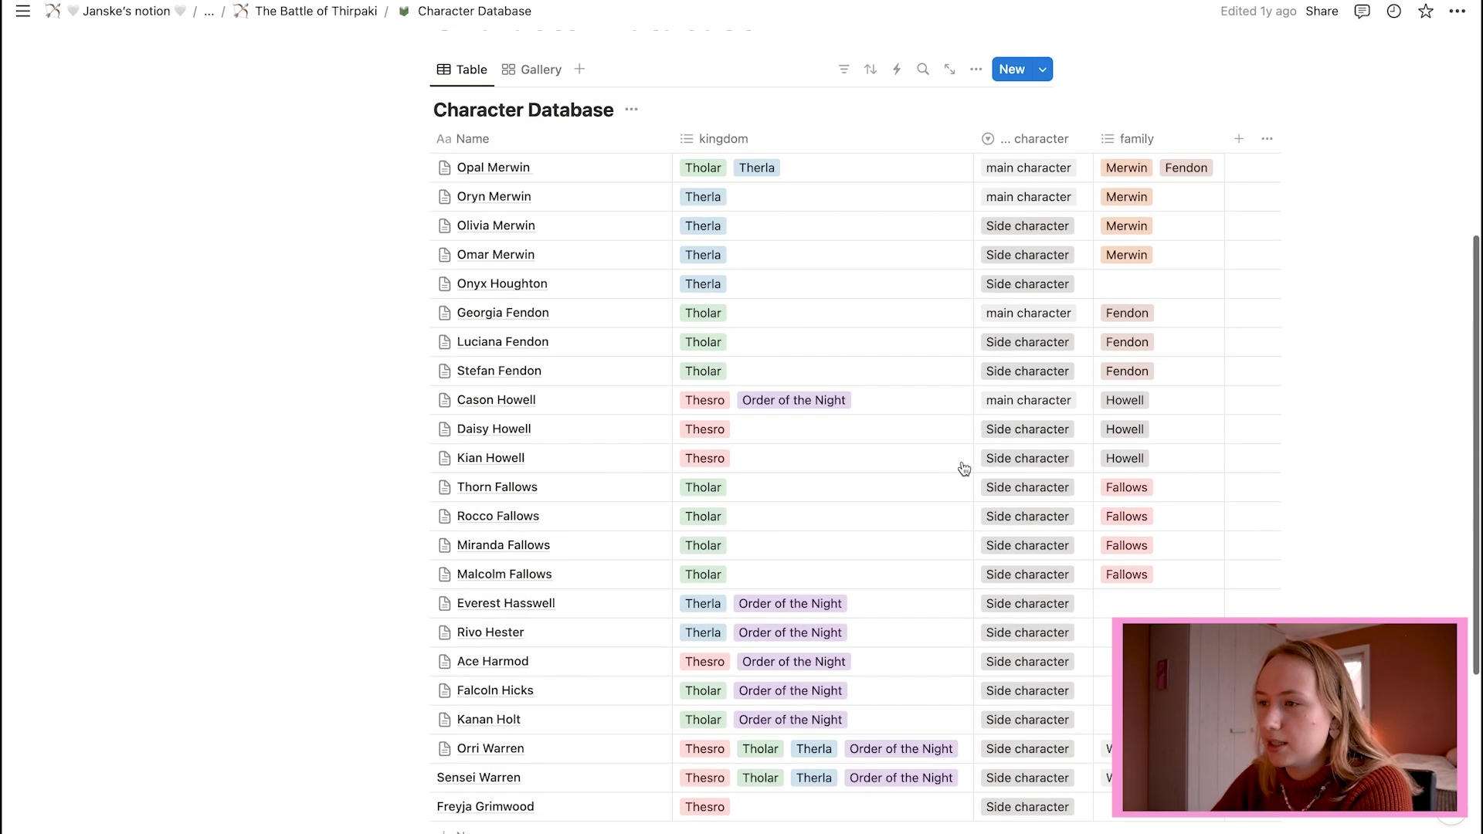
pyautogui.scroll(2, 849, 386)
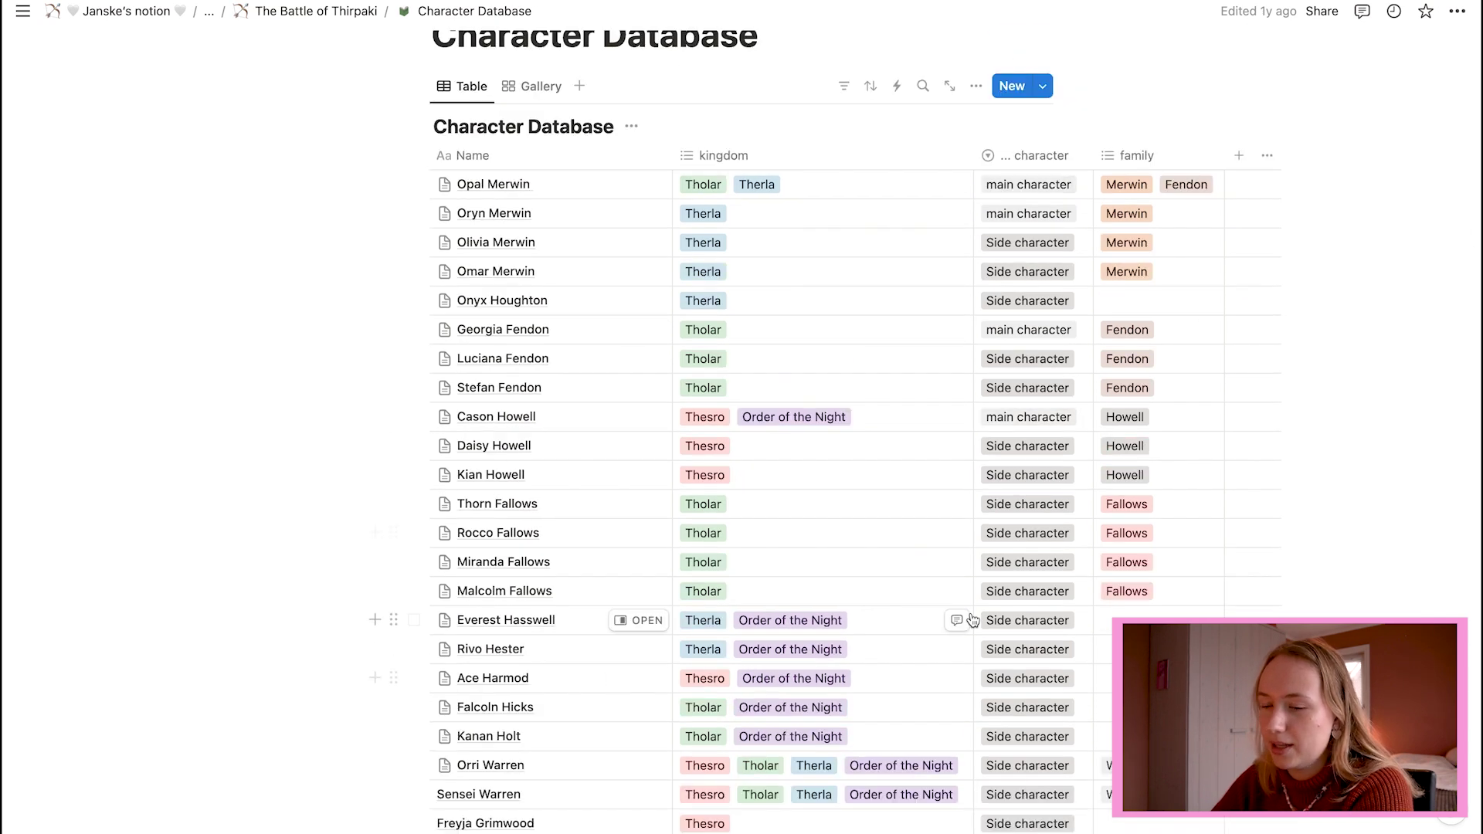
pyautogui.scroll(-1, 971, 620)
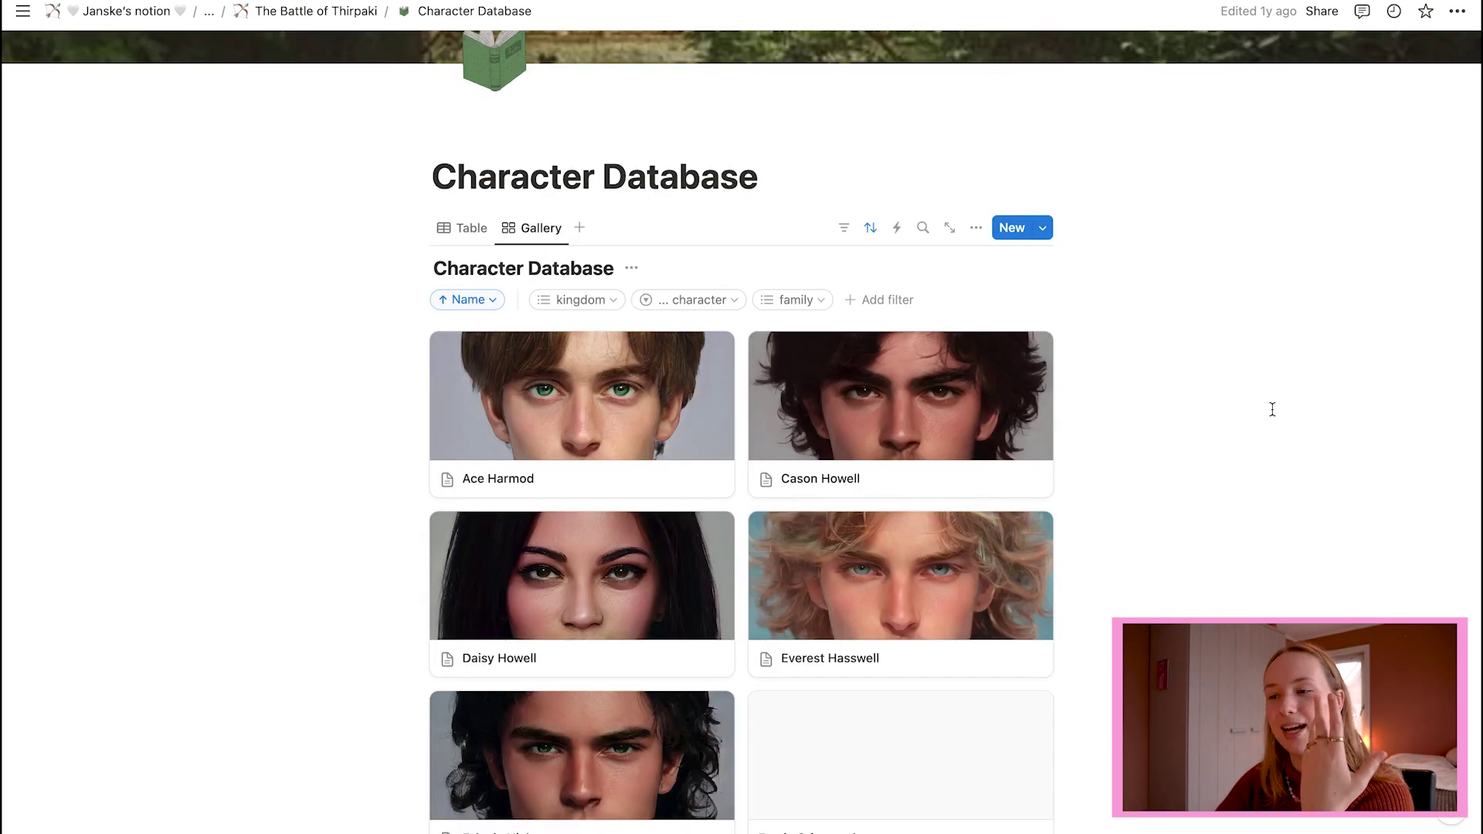
pyautogui.scroll(-3, 1272, 409)
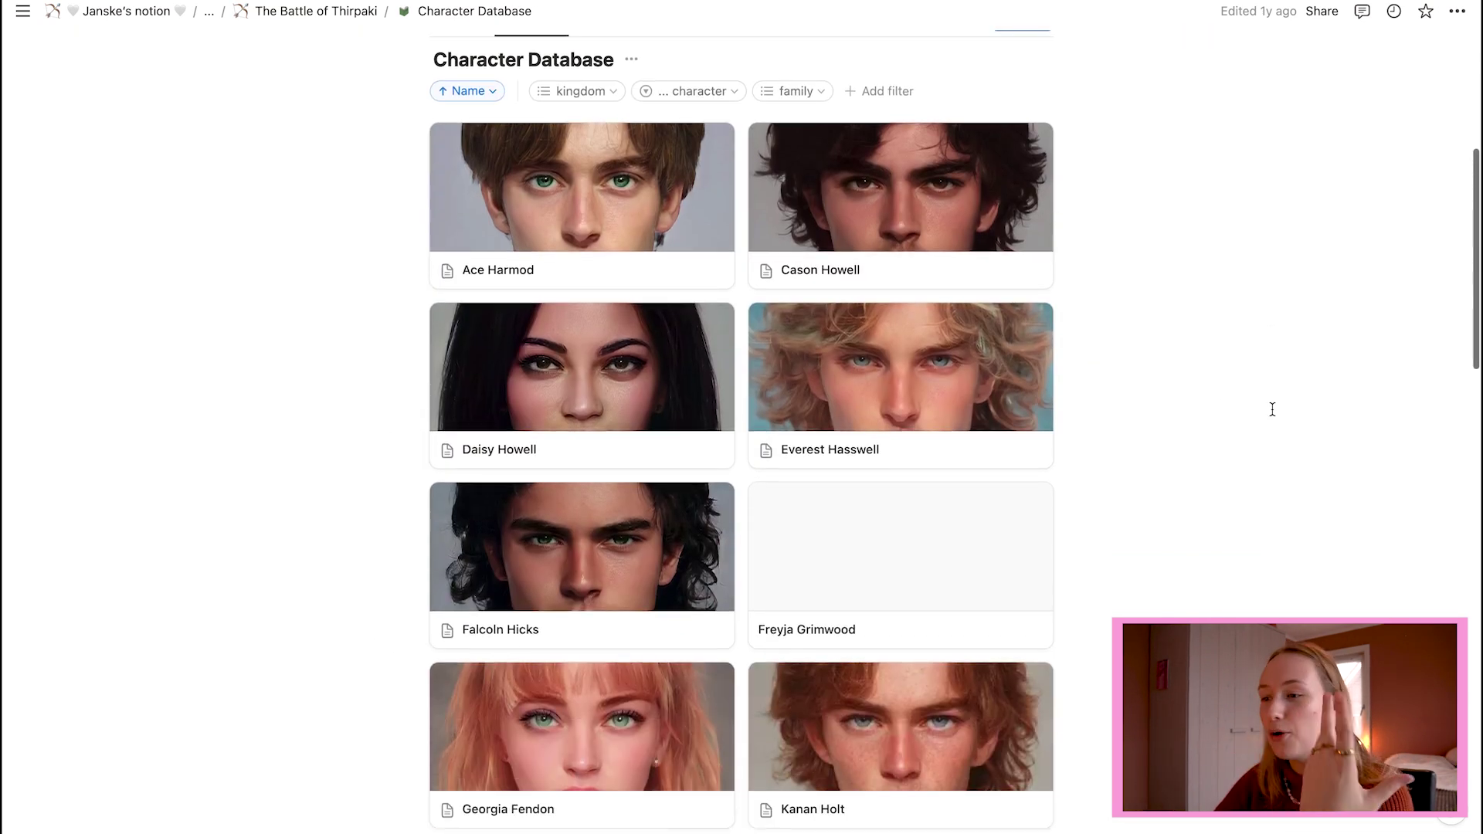
pyautogui.scroll(-3, 1272, 409)
pyautogui.scroll(5, 1272, 410)
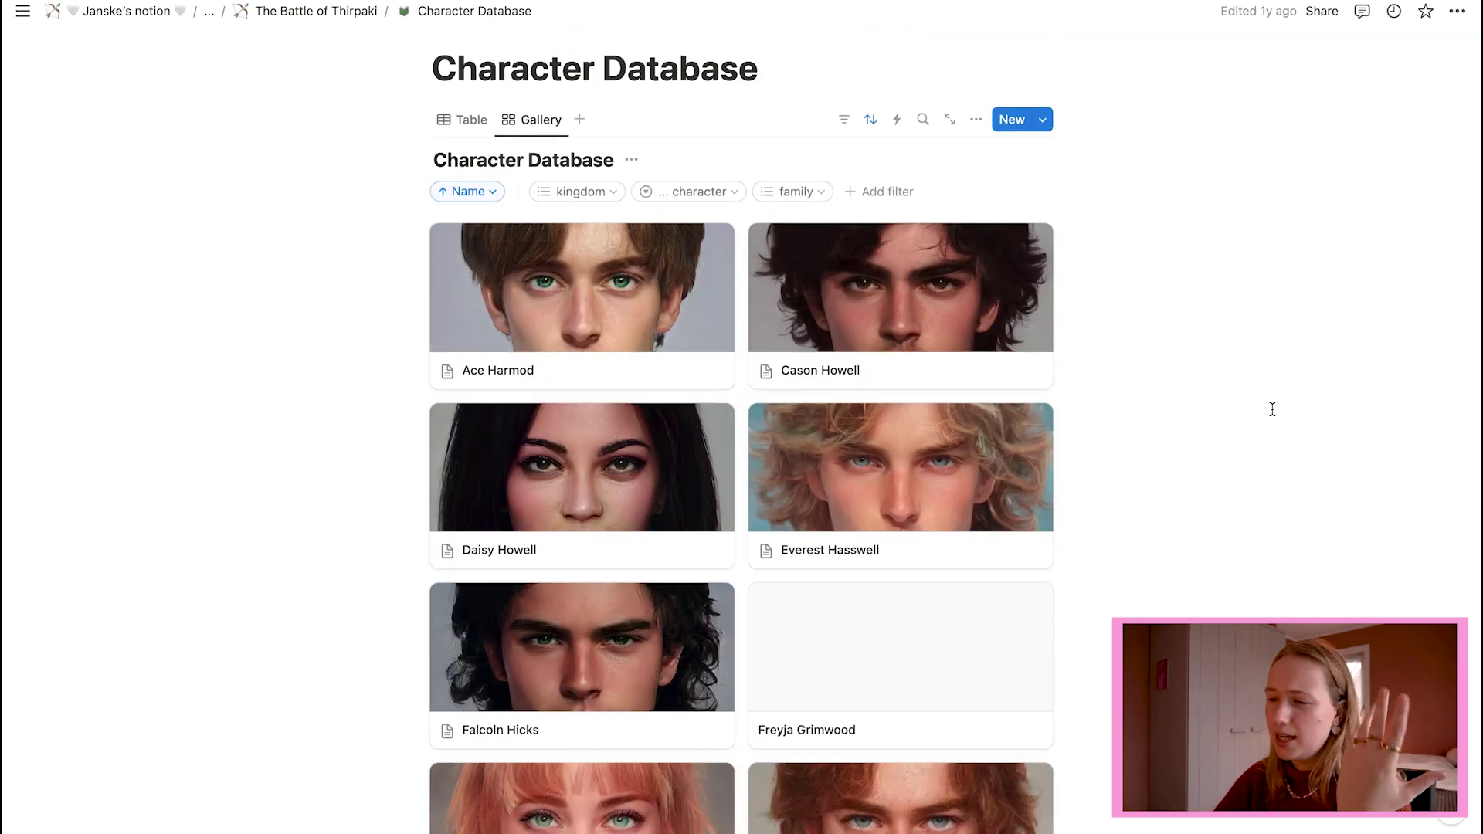
# - Open Ace Harmod's card and review its properties, portrait, trait tables, values and backstory
pyautogui.click(700, 313)
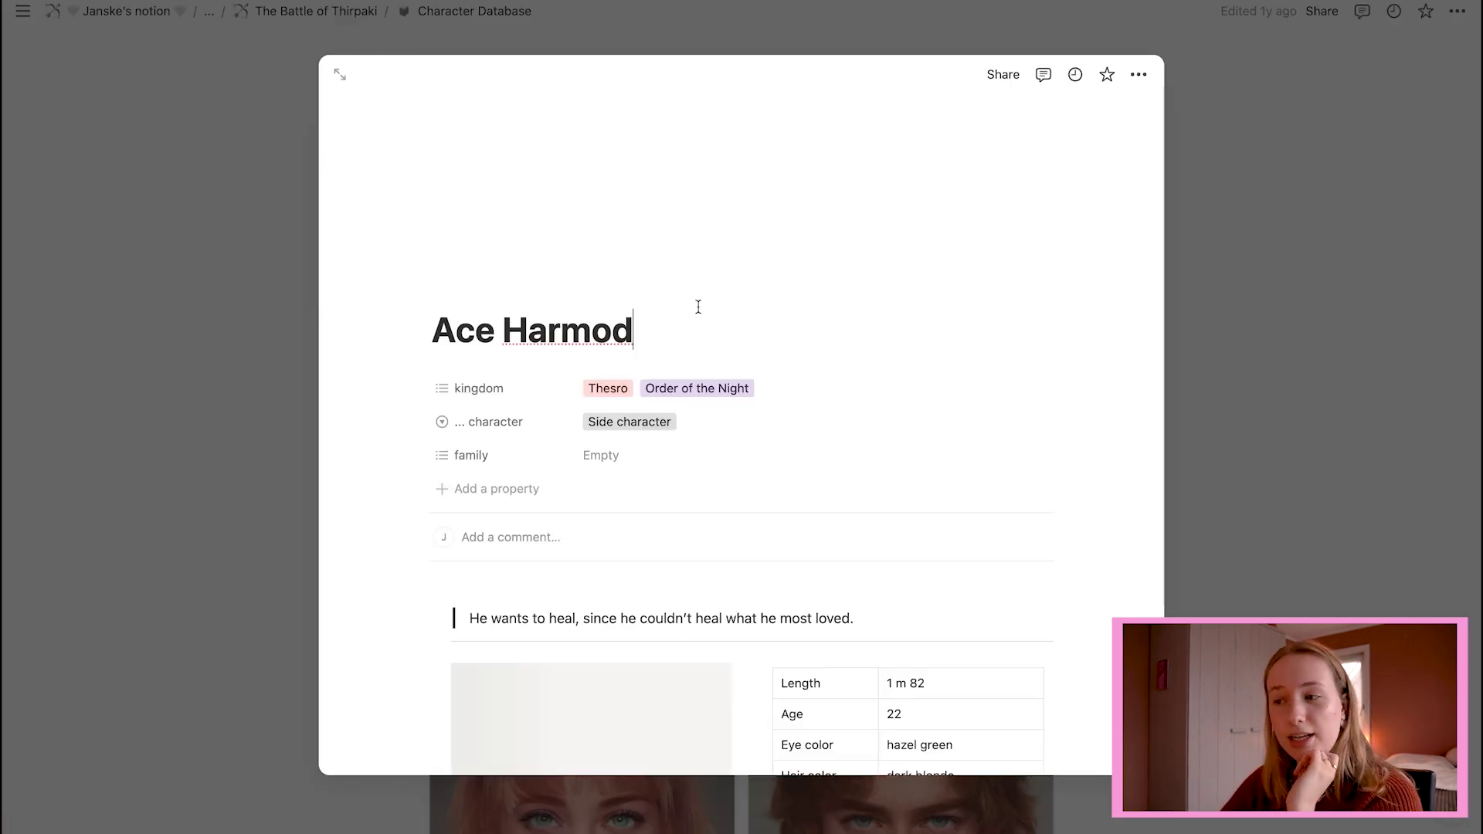
pyautogui.scroll(-8, 698, 305)
pyautogui.scroll(-10, 697, 306)
pyautogui.scroll(-3, 698, 305)
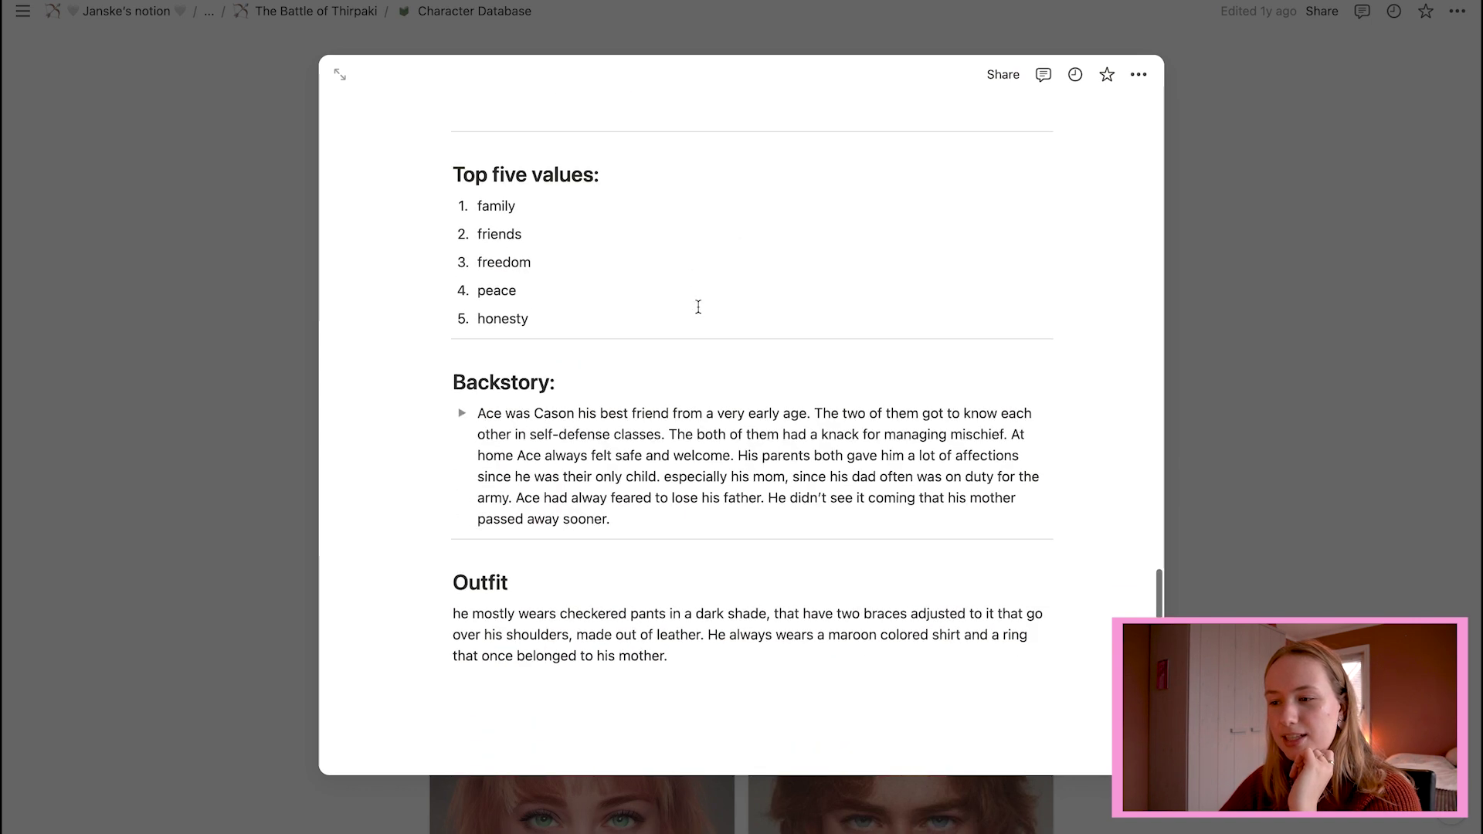
pyautogui.scroll(5, 697, 306)
pyautogui.scroll(5, 698, 306)
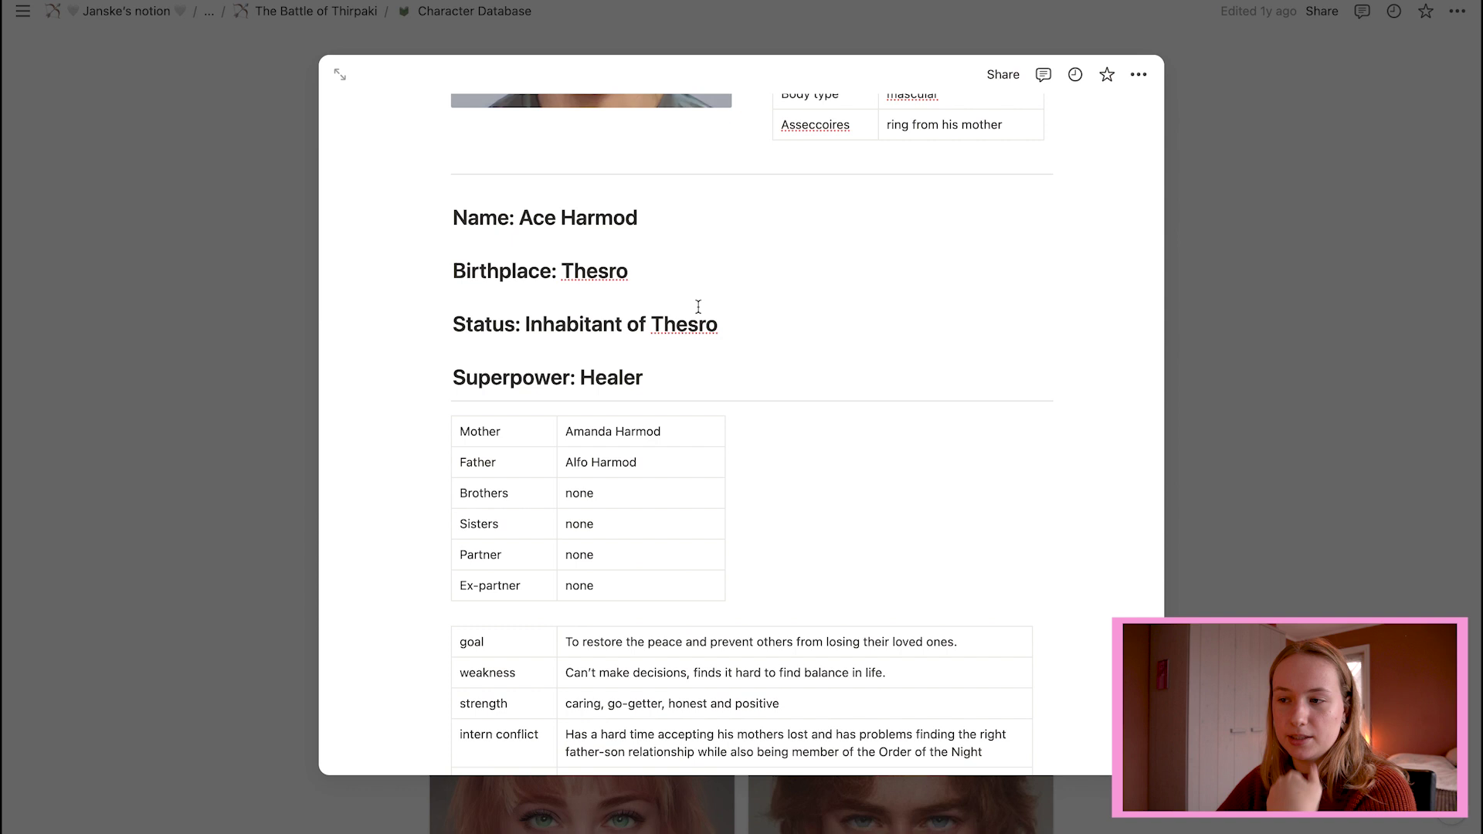
pyautogui.scroll(5, 697, 307)
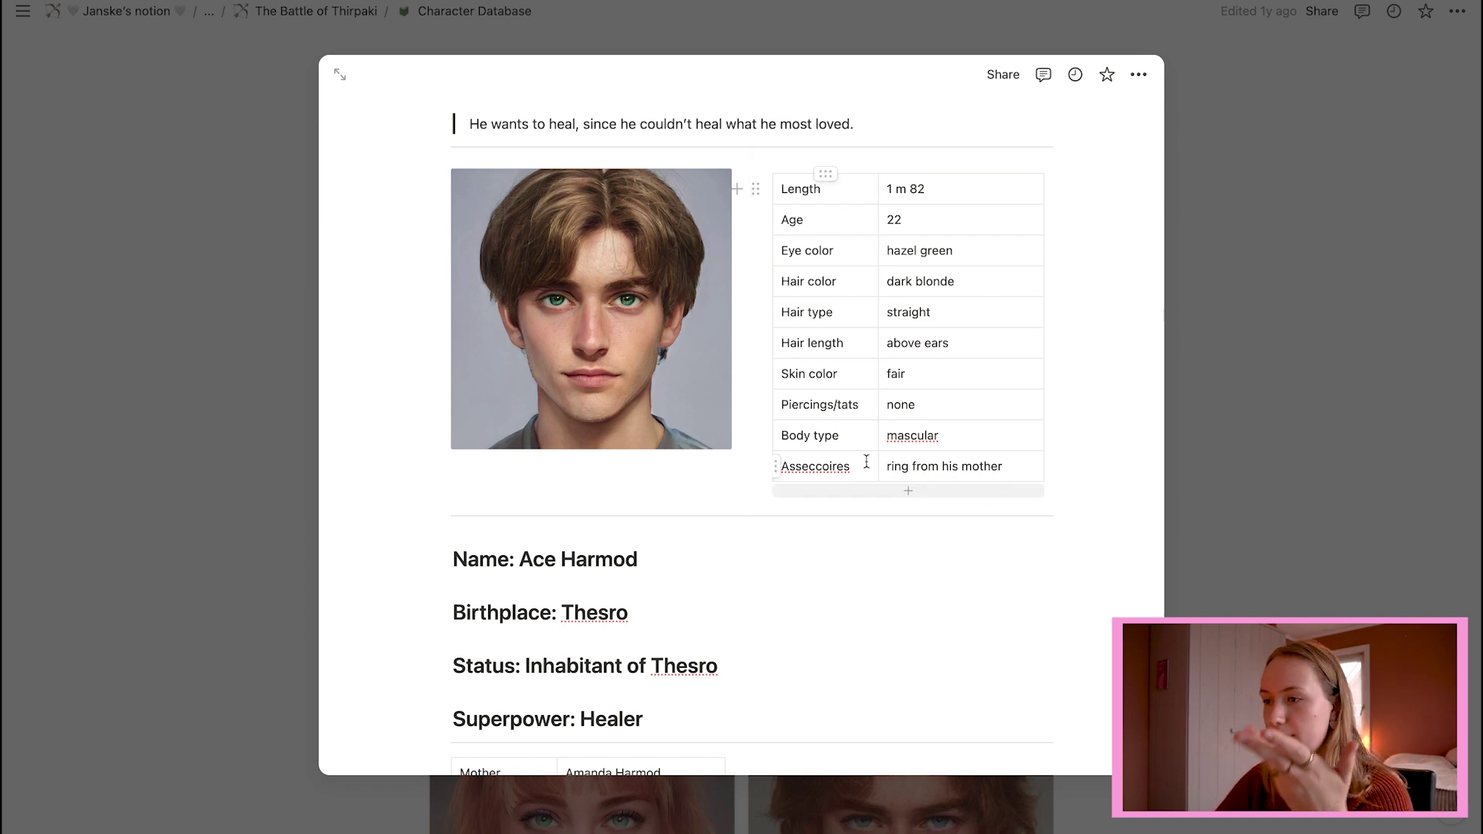
pyautogui.scroll(5, 867, 461)
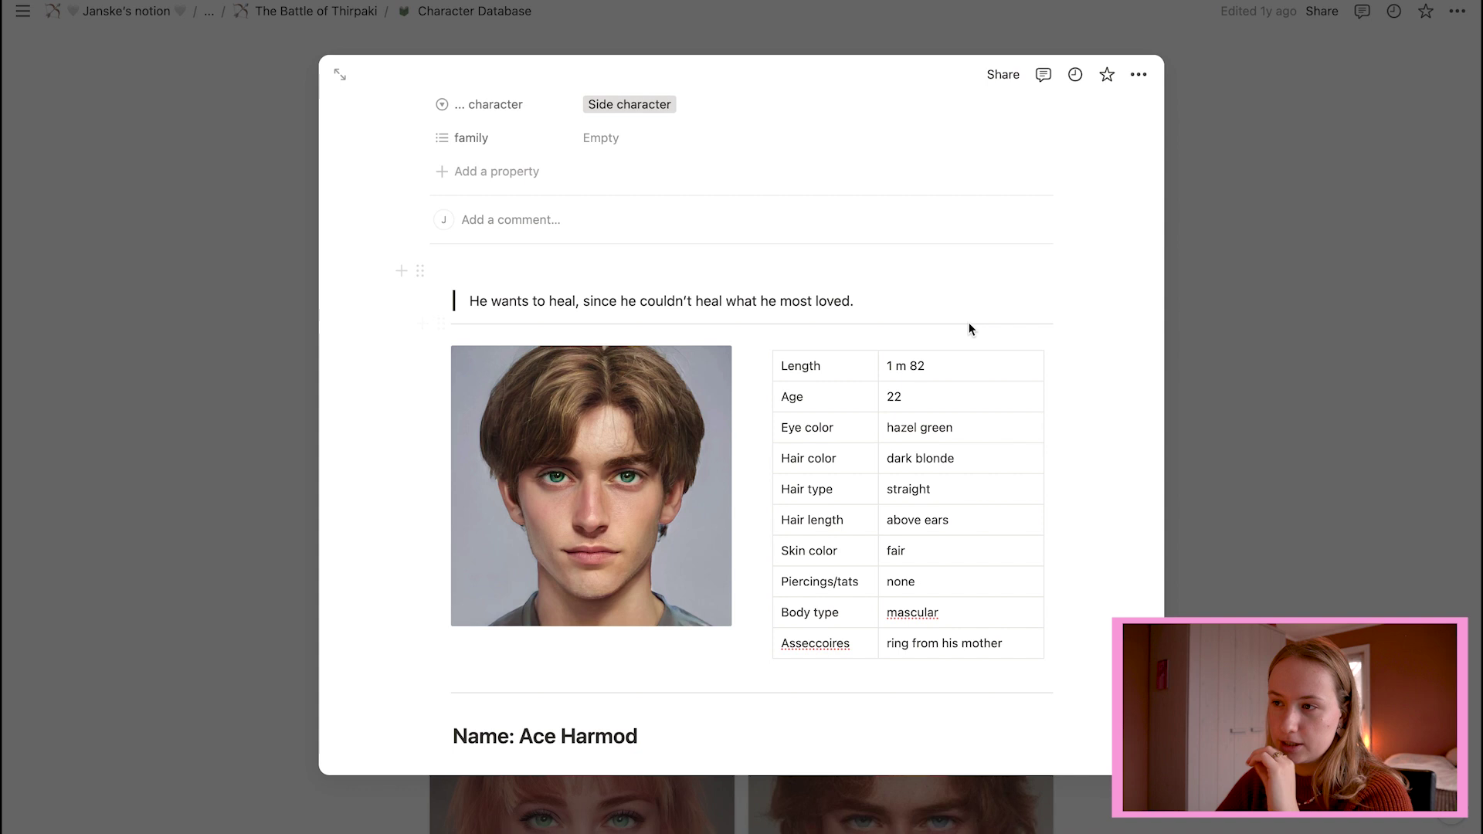
pyautogui.scroll(1, 971, 329)
pyautogui.scroll(-9, 969, 324)
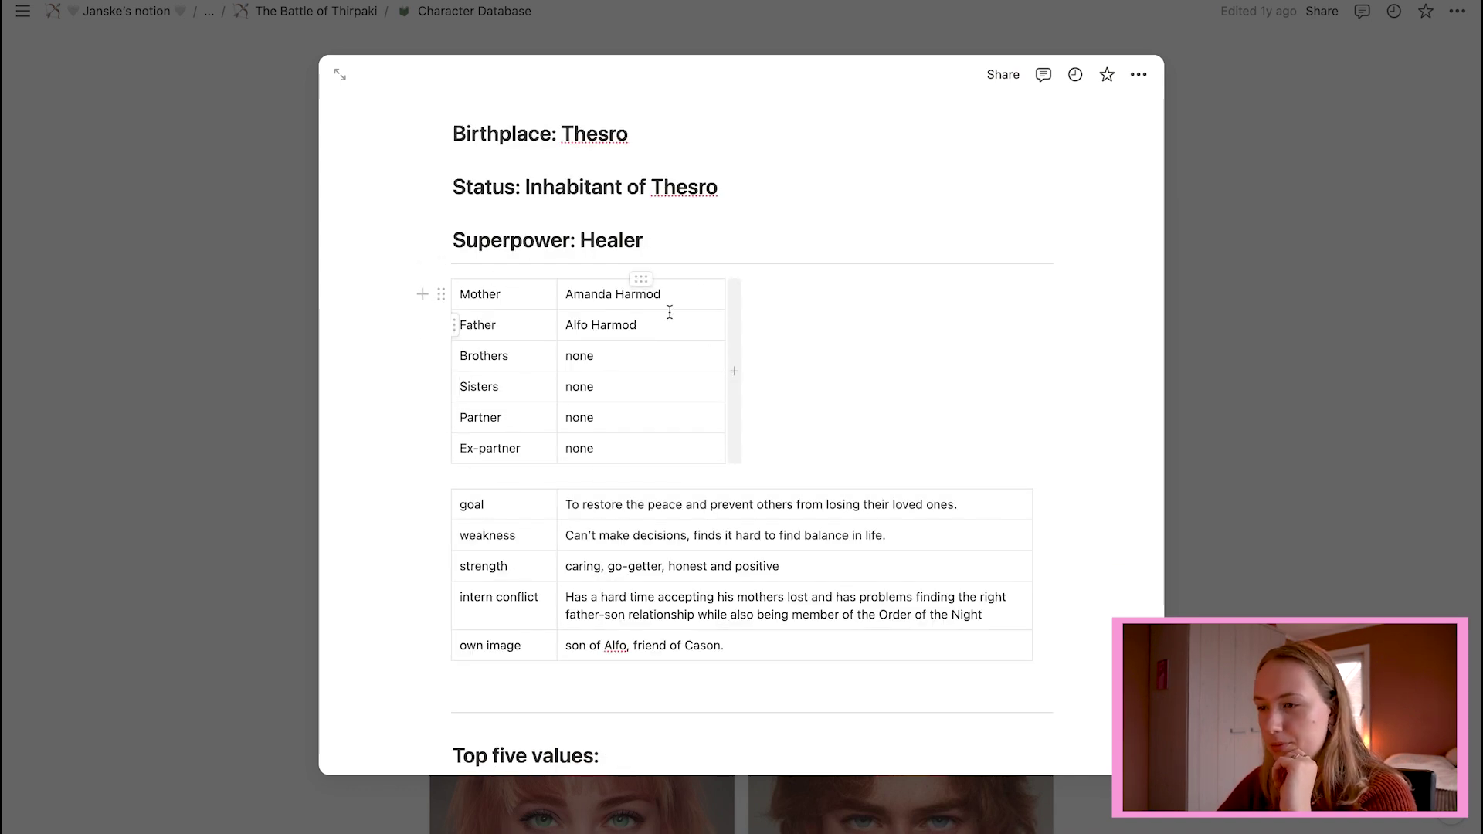
pyautogui.scroll(-2, 670, 312)
pyautogui.scroll(5, 669, 311)
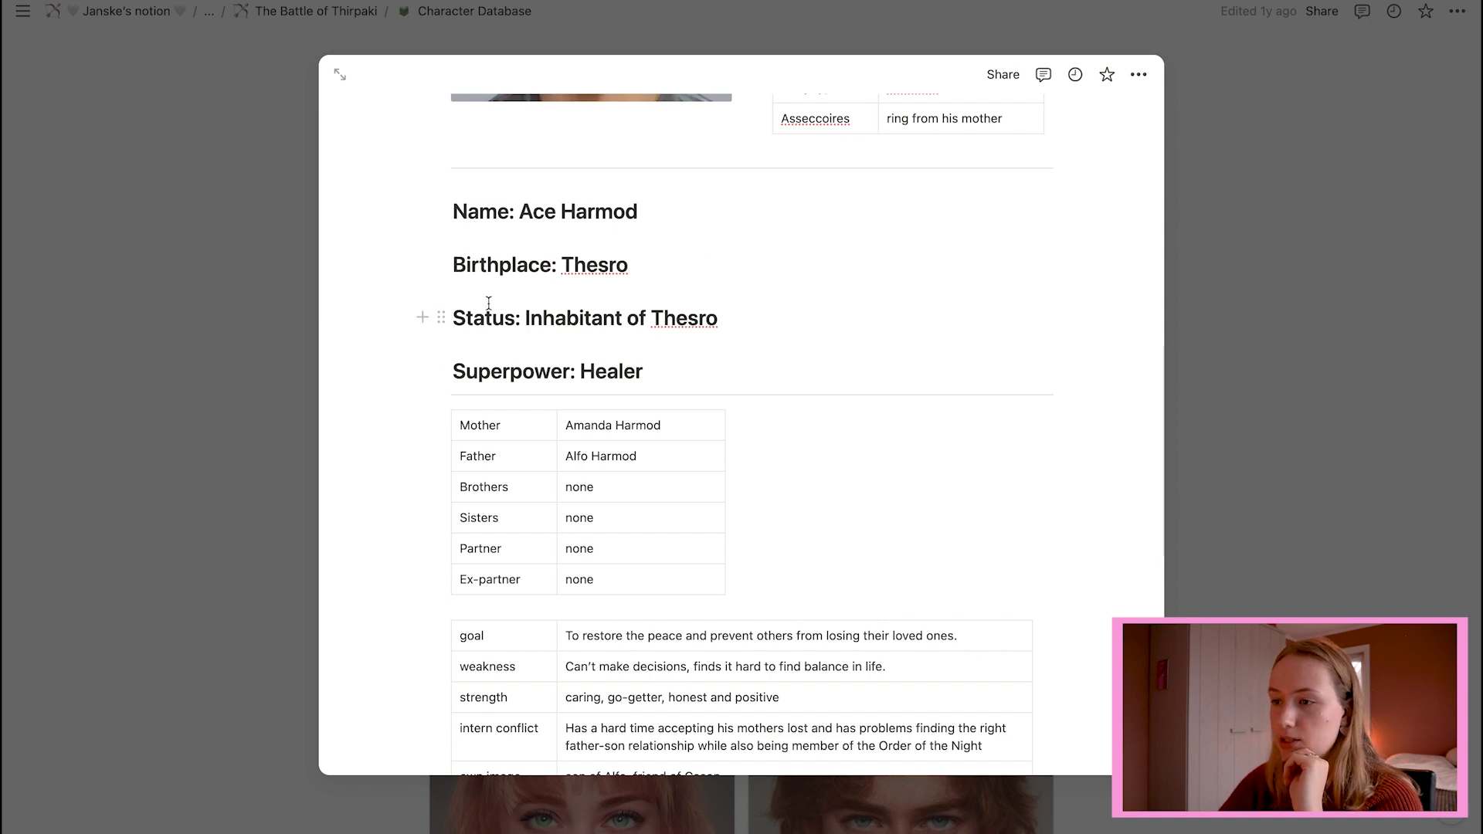
pyautogui.scroll(-1, 488, 303)
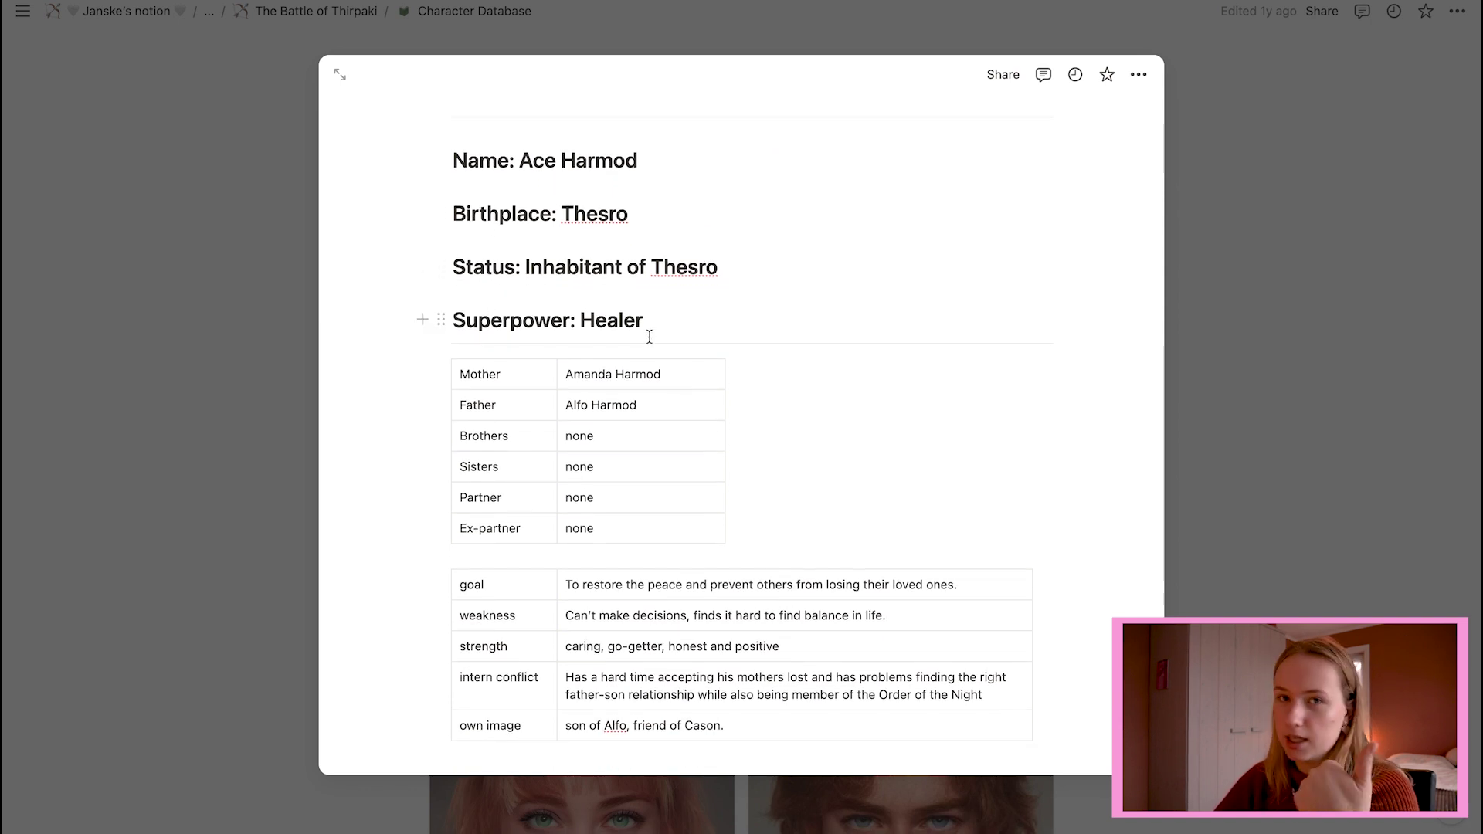
# - Scroll through Ace Harmod's page: kingdoms Thesro and Order of the Night, Side character, age 22
pyautogui.scroll(-5, 648, 337)
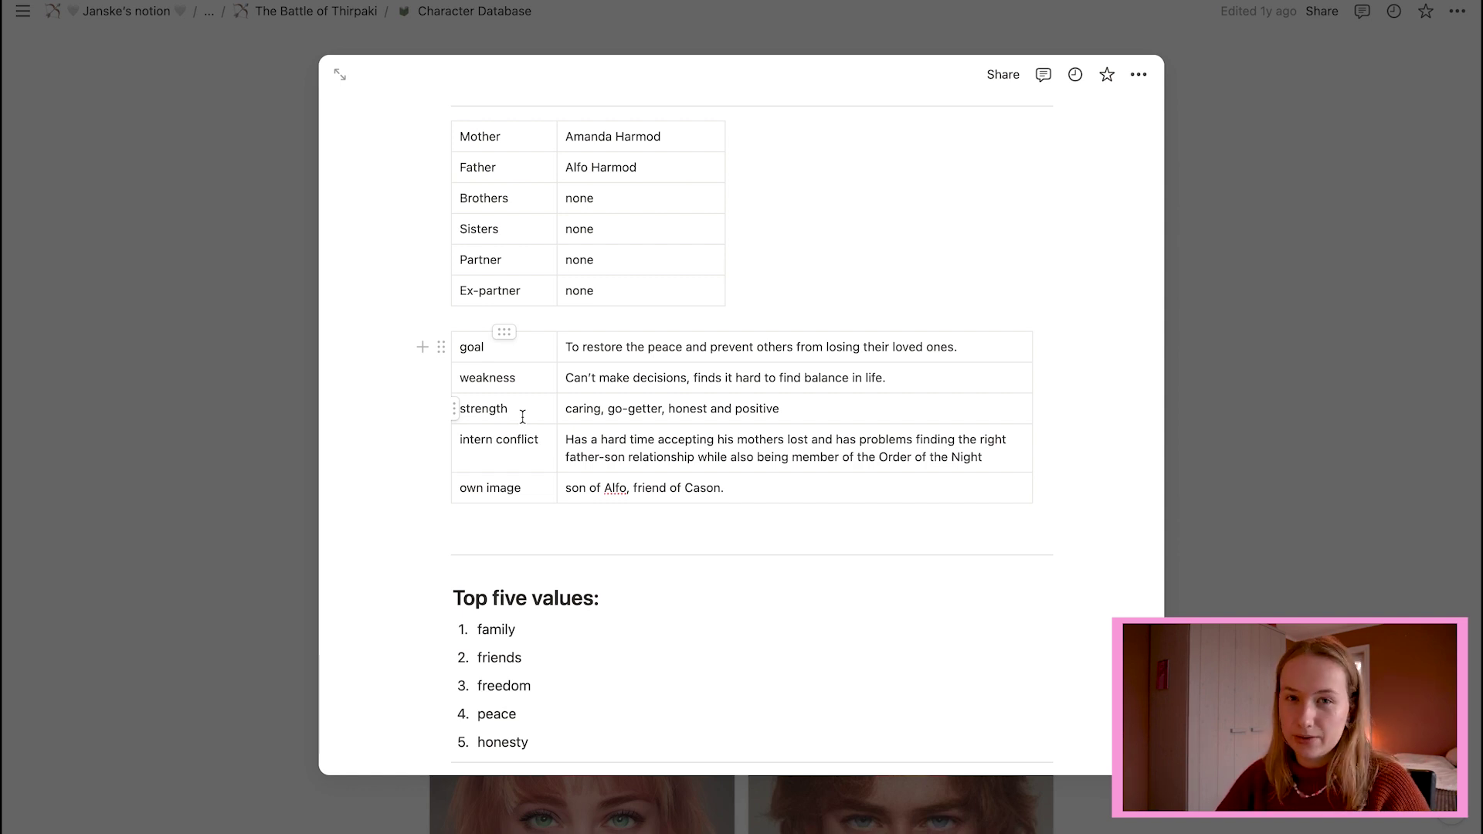
pyautogui.scroll(-3, 522, 418)
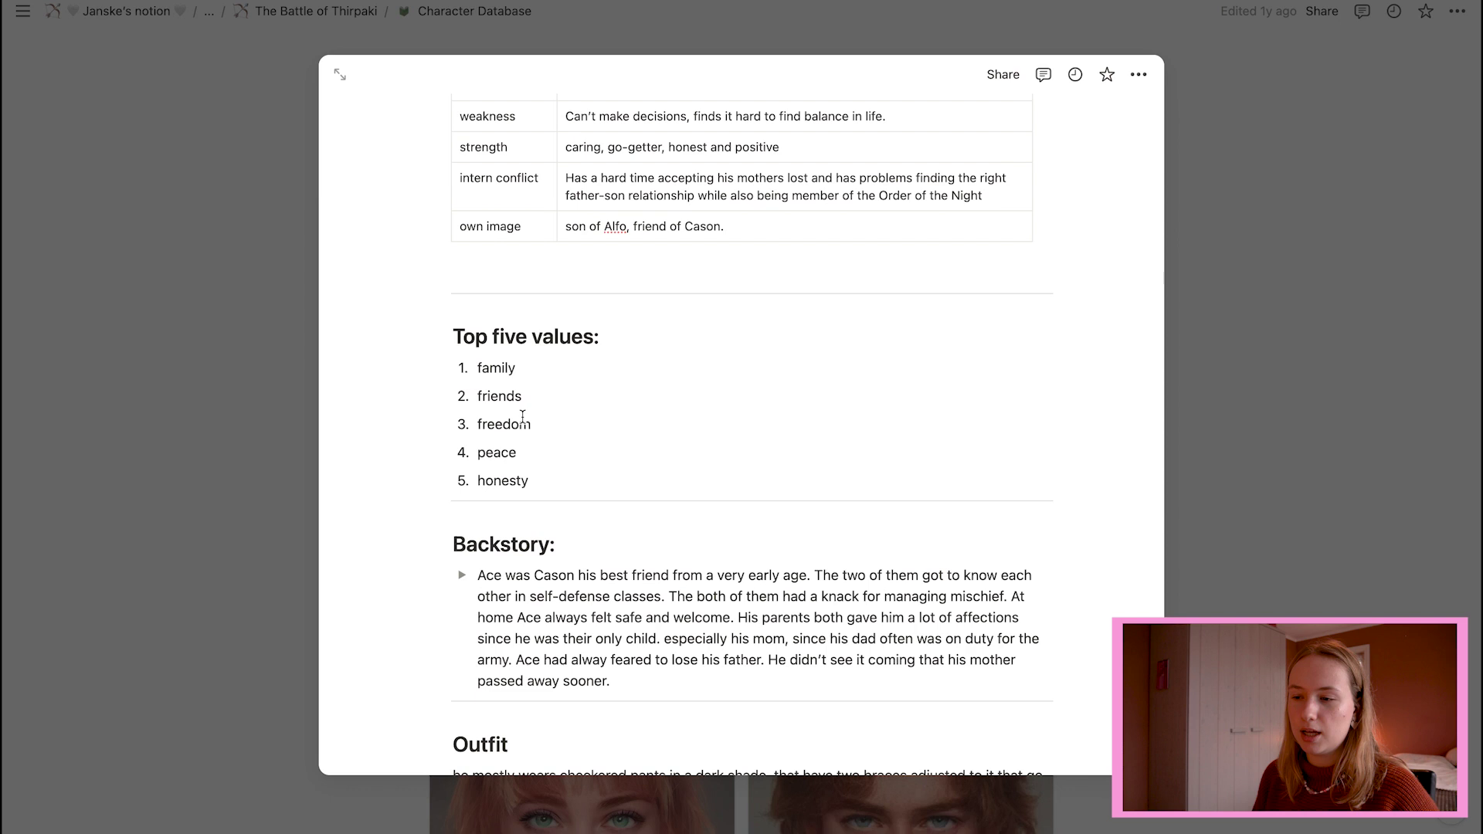
pyautogui.scroll(-3, 522, 417)
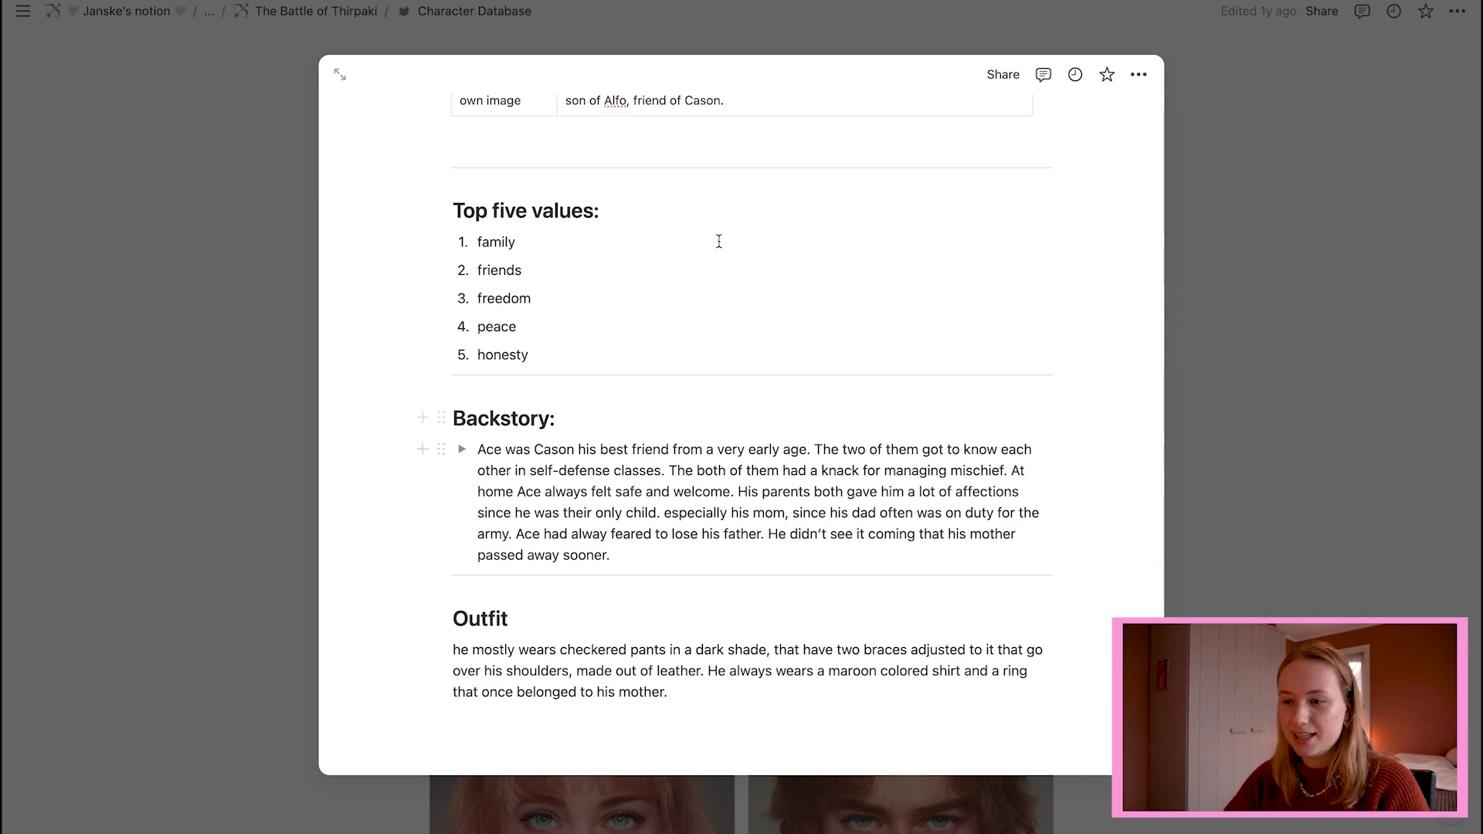
pyautogui.scroll(-1, 460, 359)
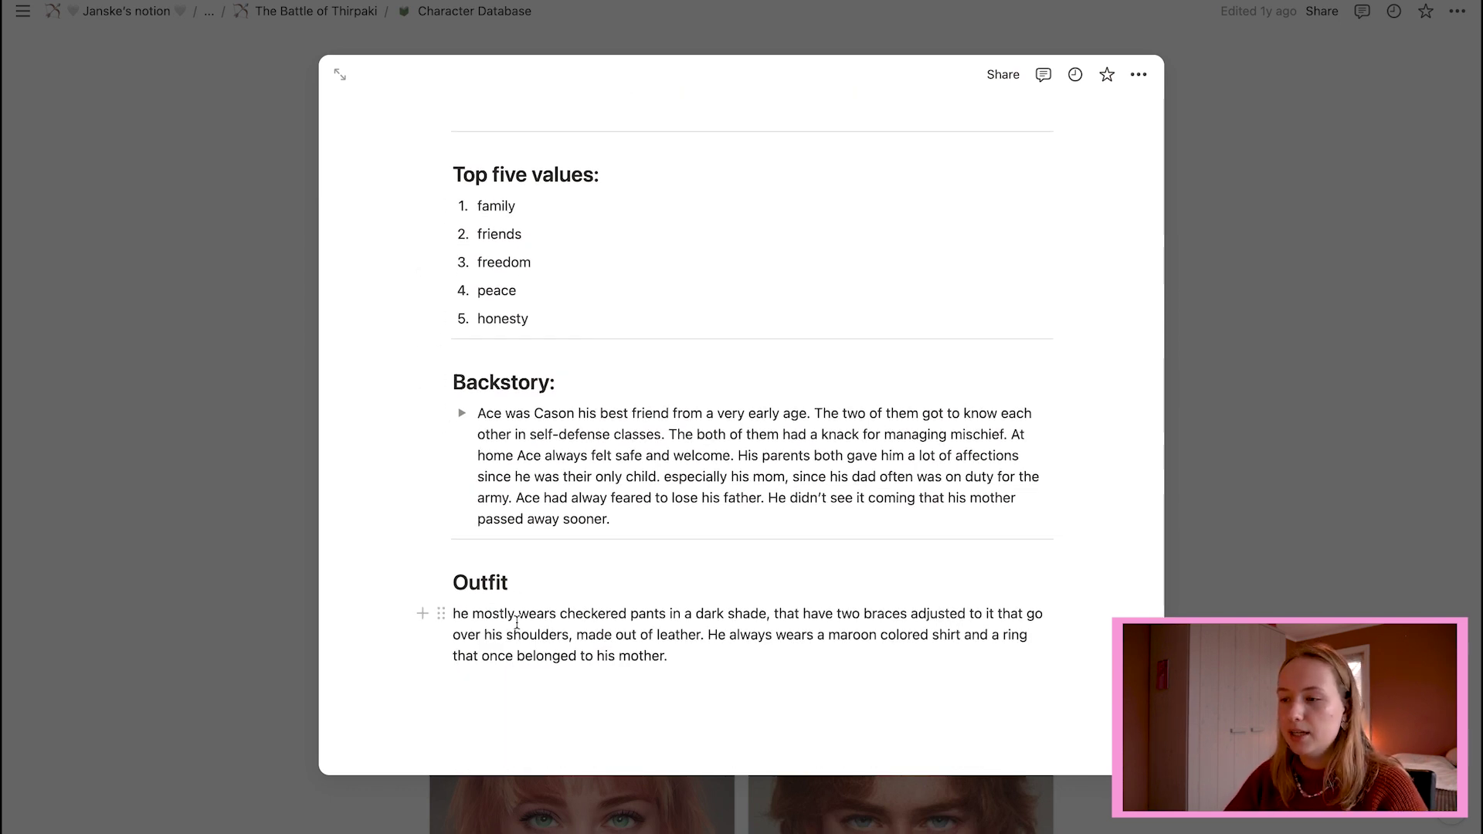
pyautogui.scroll(20, 516, 622)
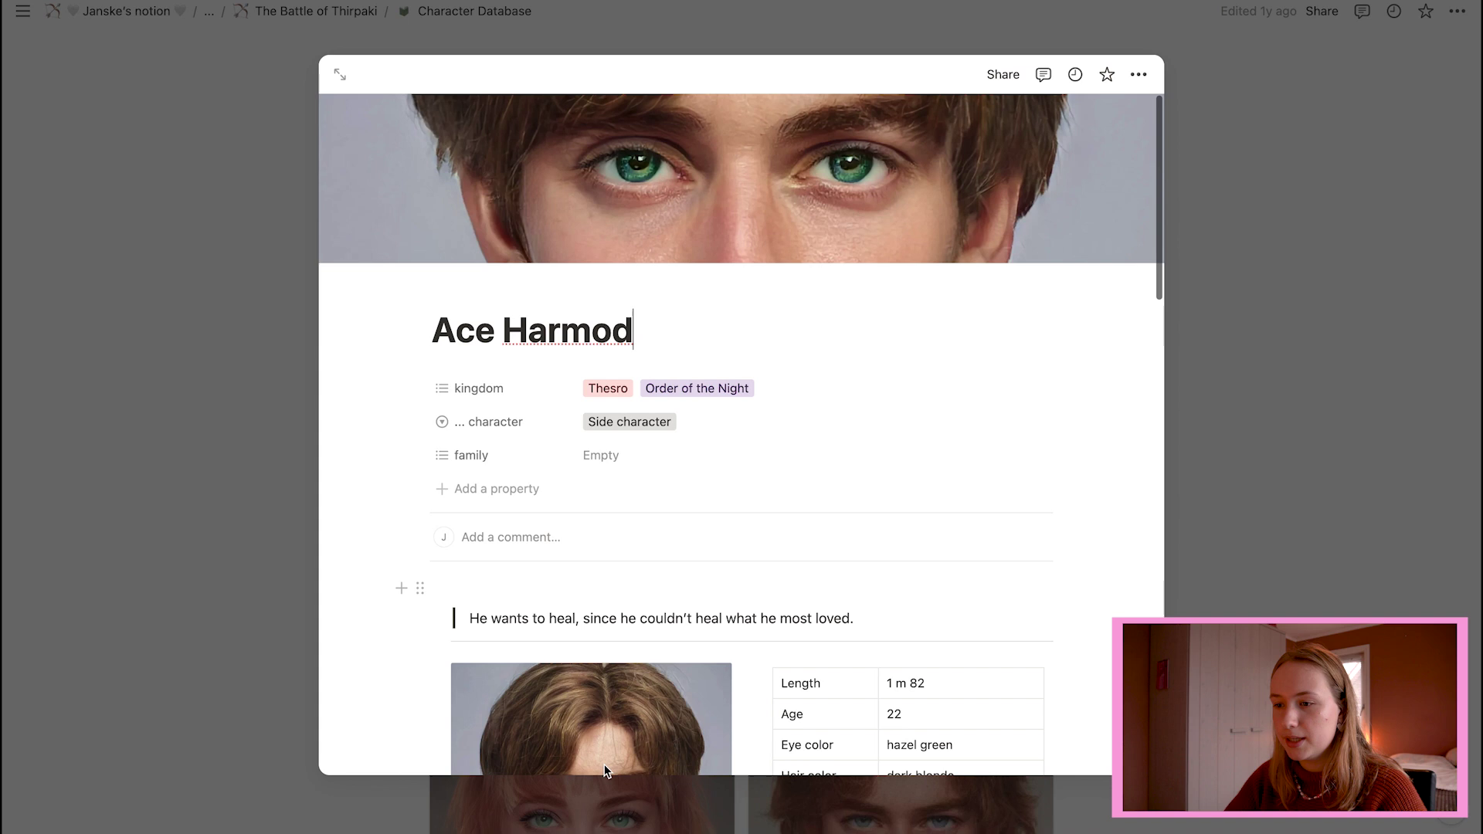
# - Close Ace Harmod's page and go up to The Battle of Thirpaki story page
pyautogui.click(1371, 514)
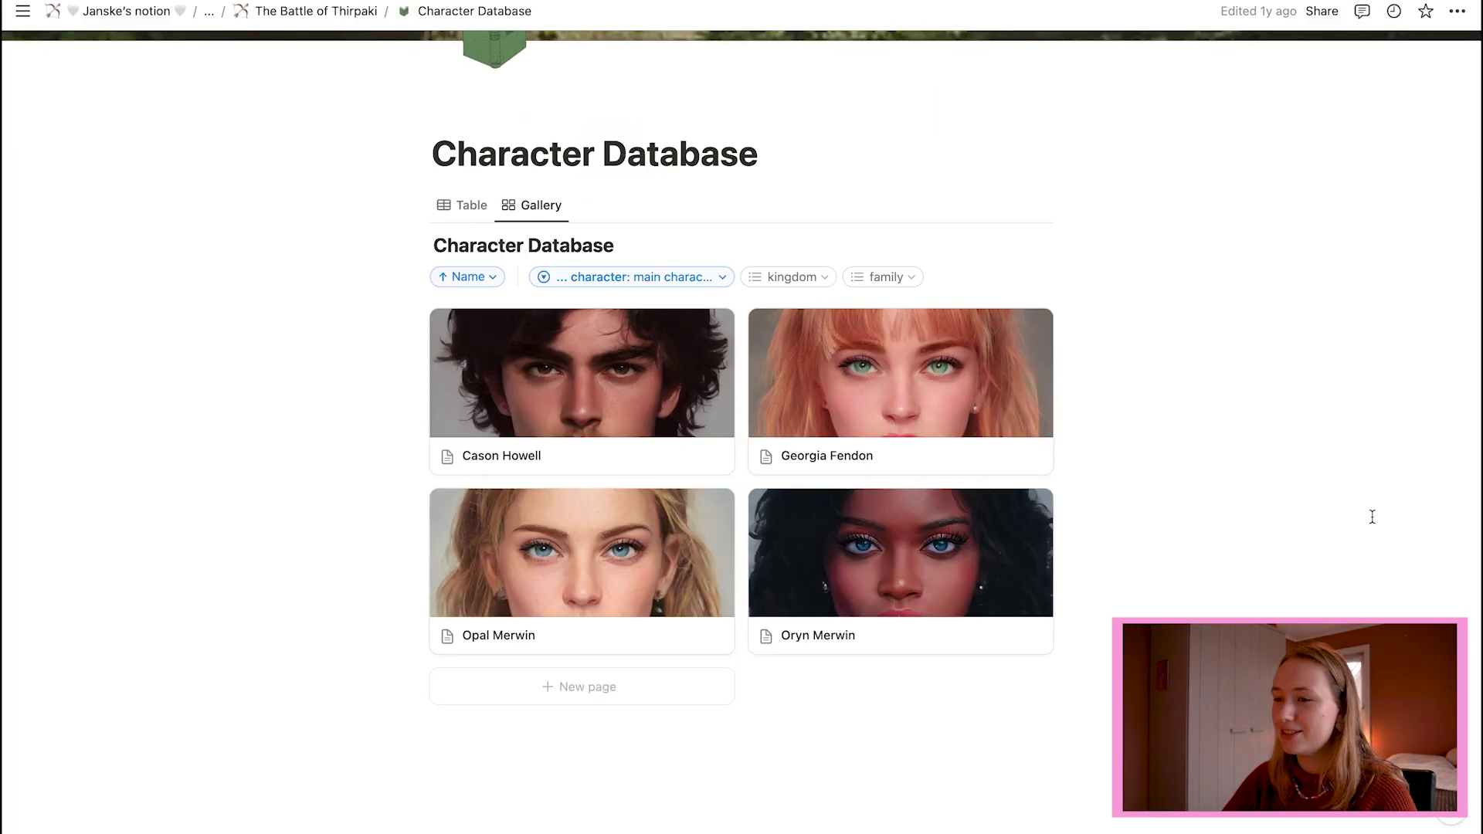
pyautogui.scroll(1, 1371, 517)
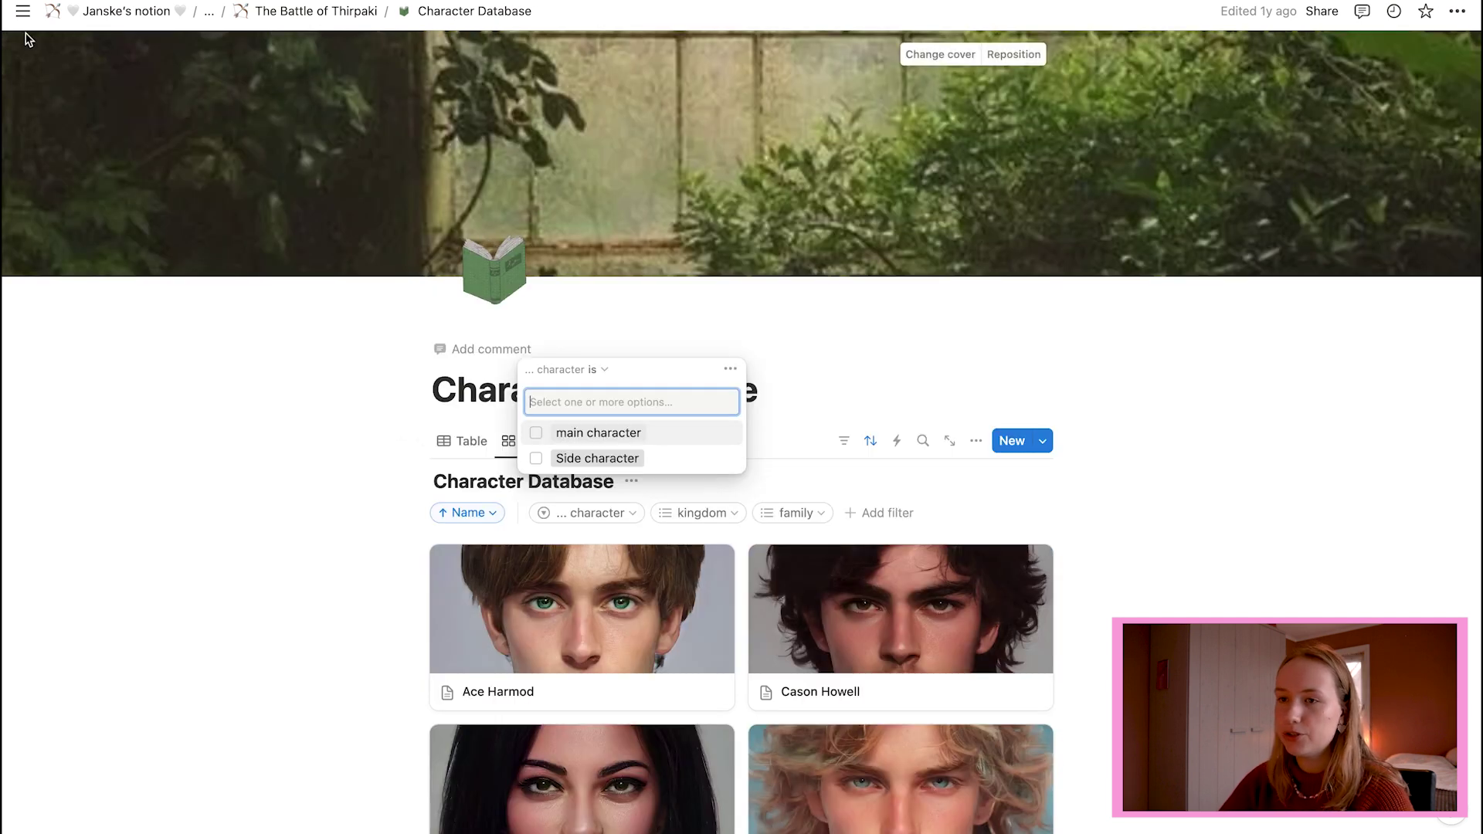
pyautogui.click(317, 10)
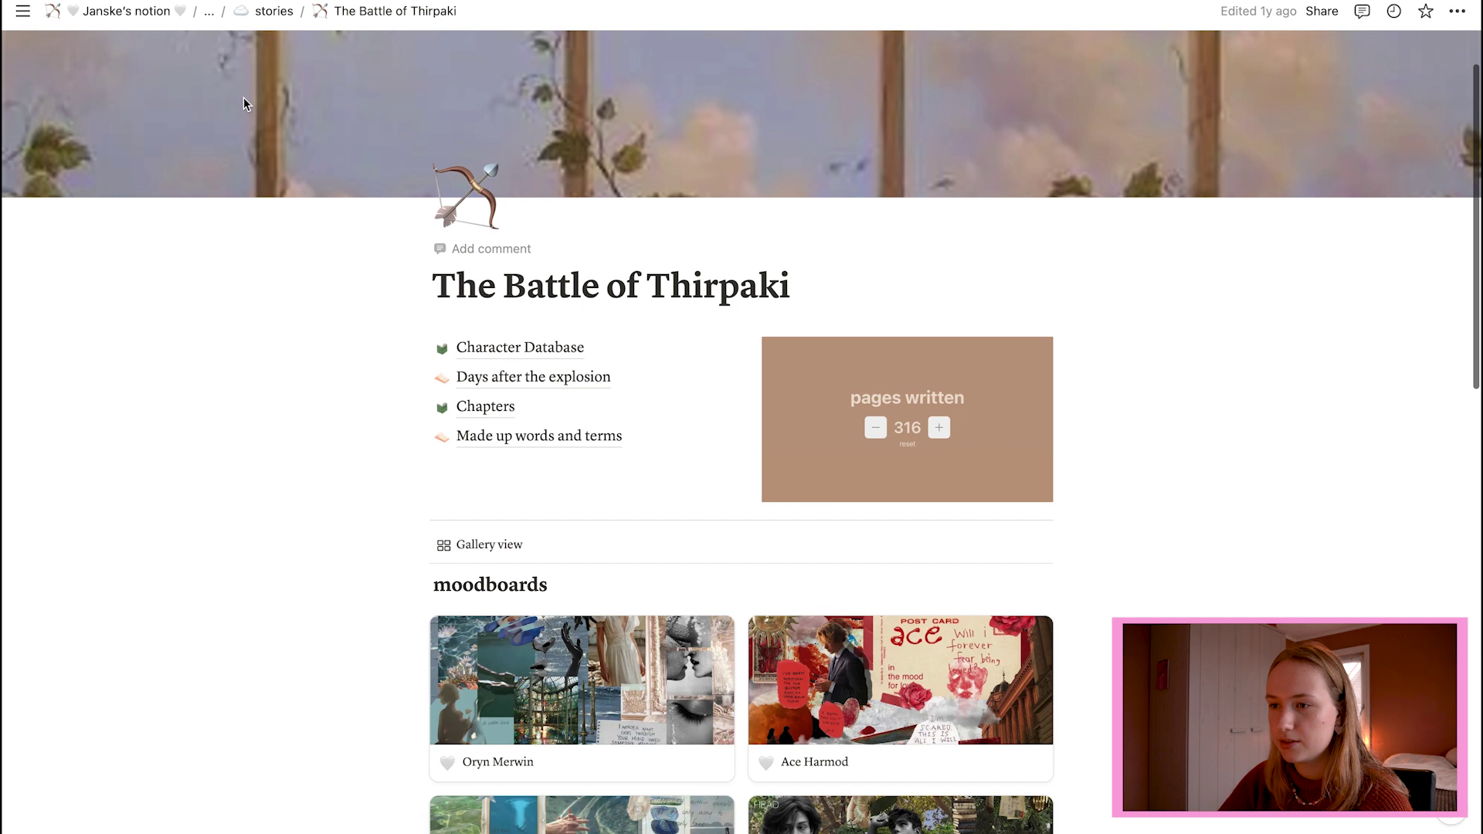
# - Go to stories, open Willow Academy and browse its character gallery
pyautogui.click(273, 11)
pyautogui.scroll(-1, 418, 504)
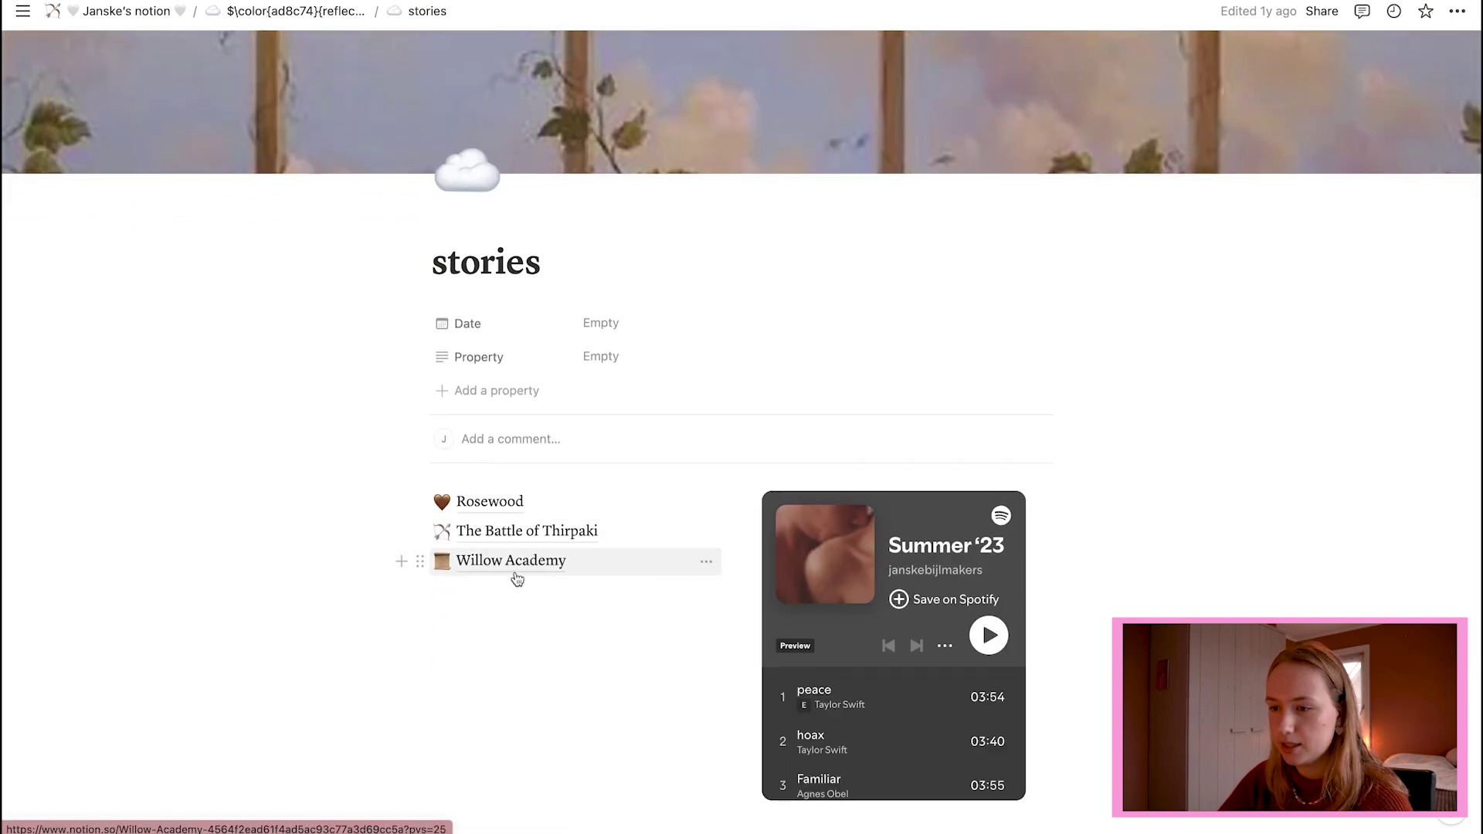
pyautogui.click(517, 578)
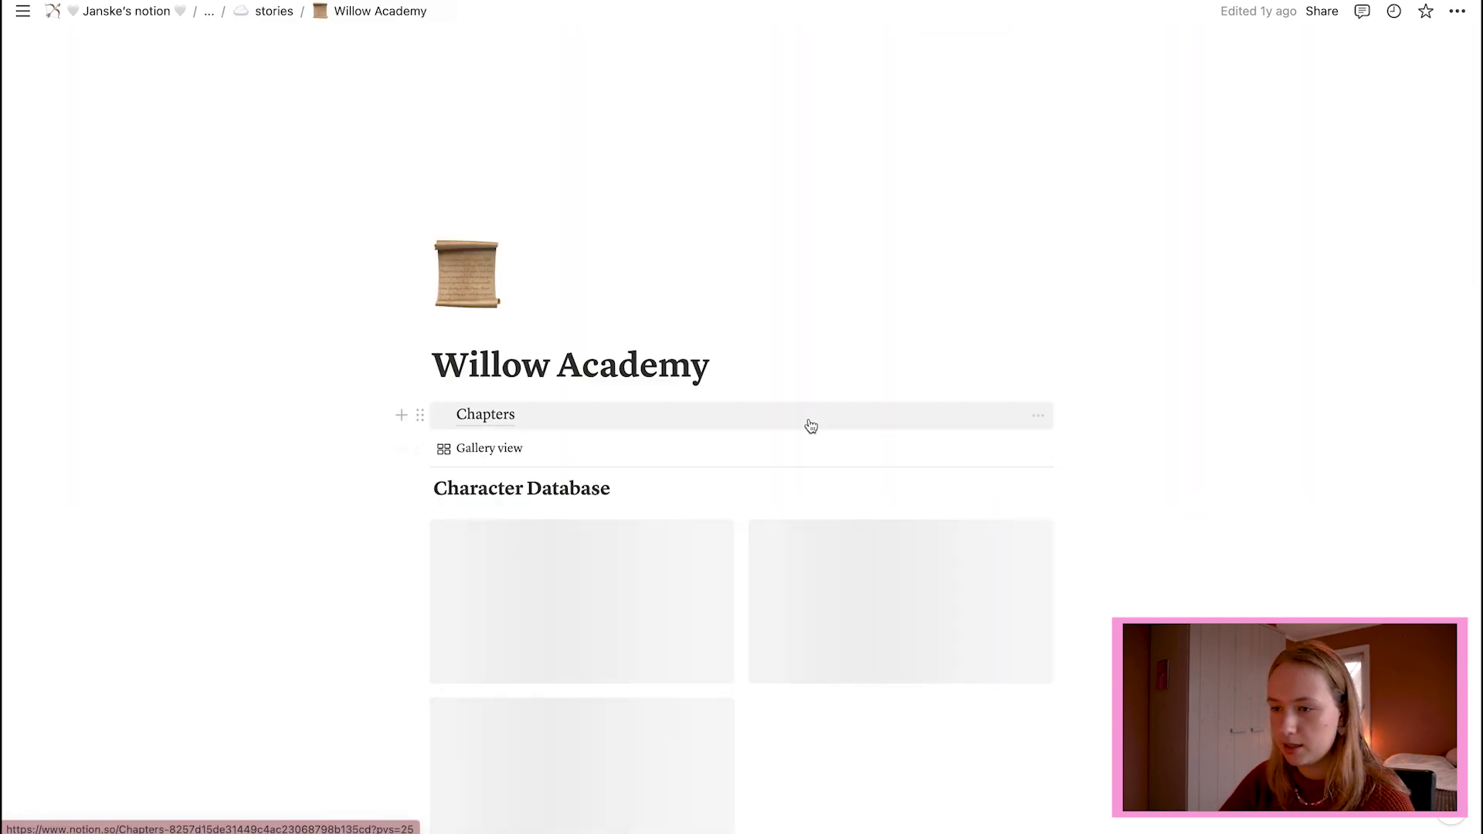
pyautogui.scroll(-5, 808, 418)
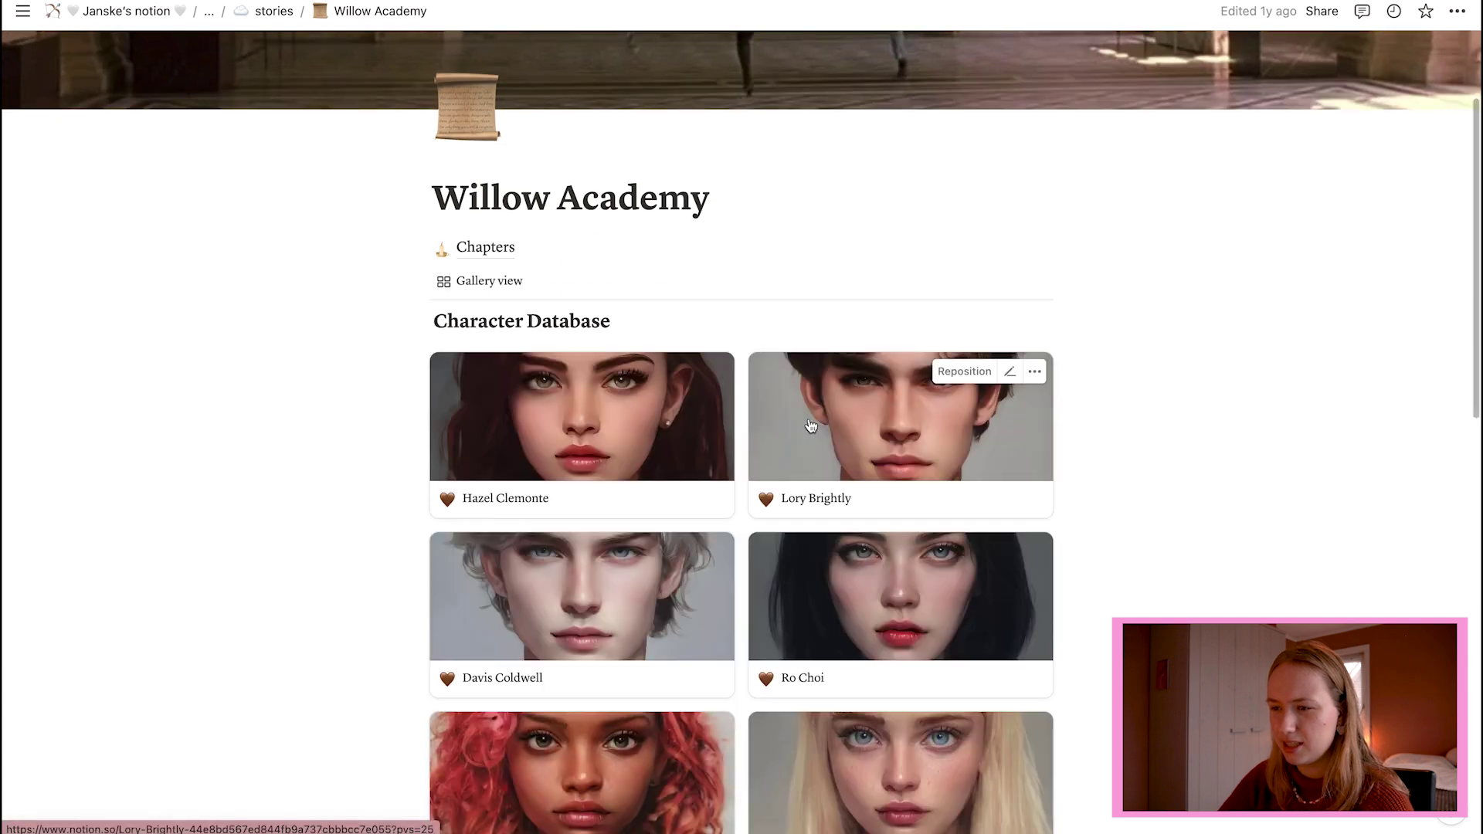
pyautogui.scroll(-5, 811, 426)
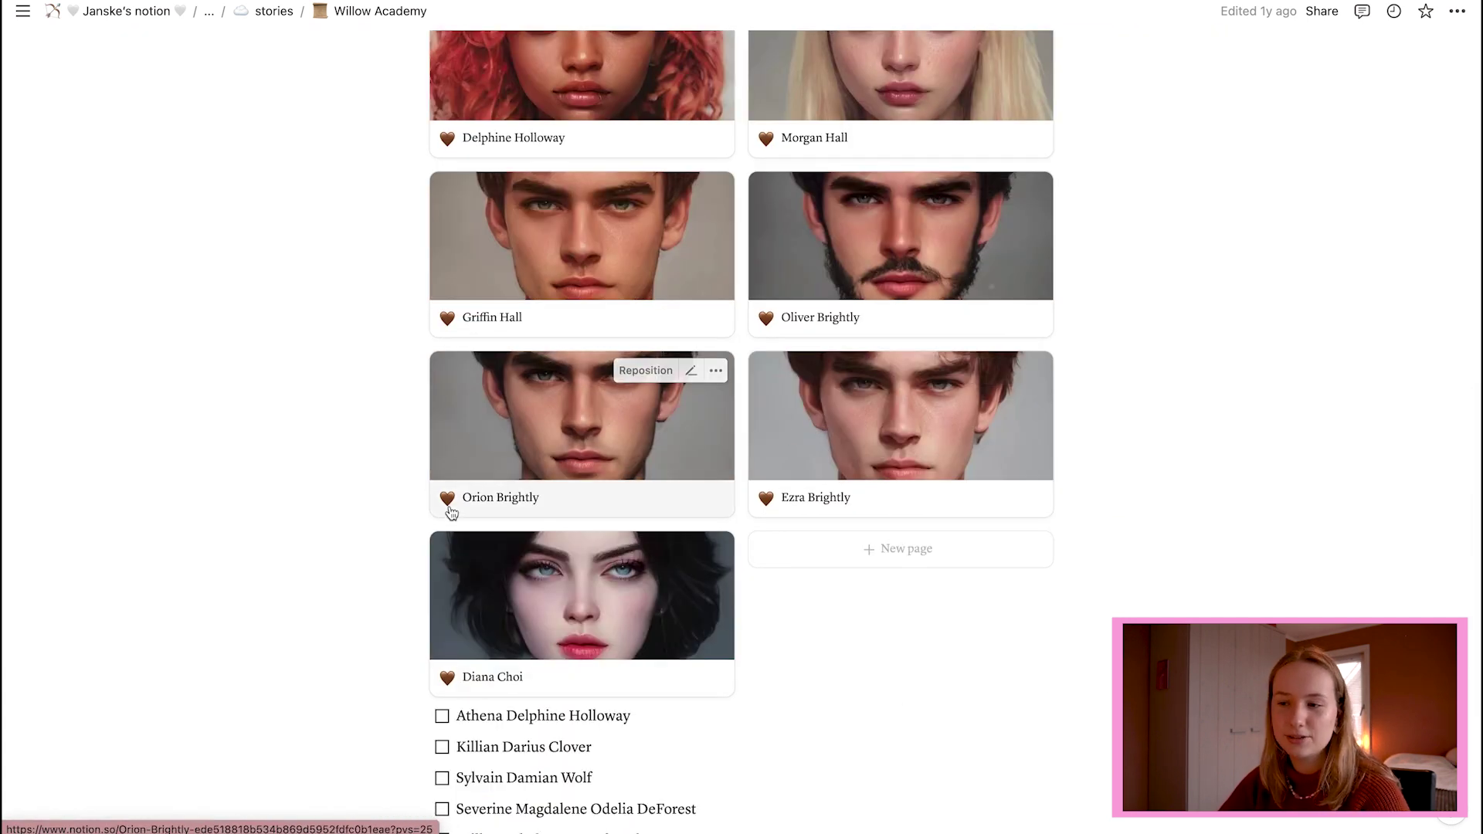
pyautogui.scroll(1, 722, 317)
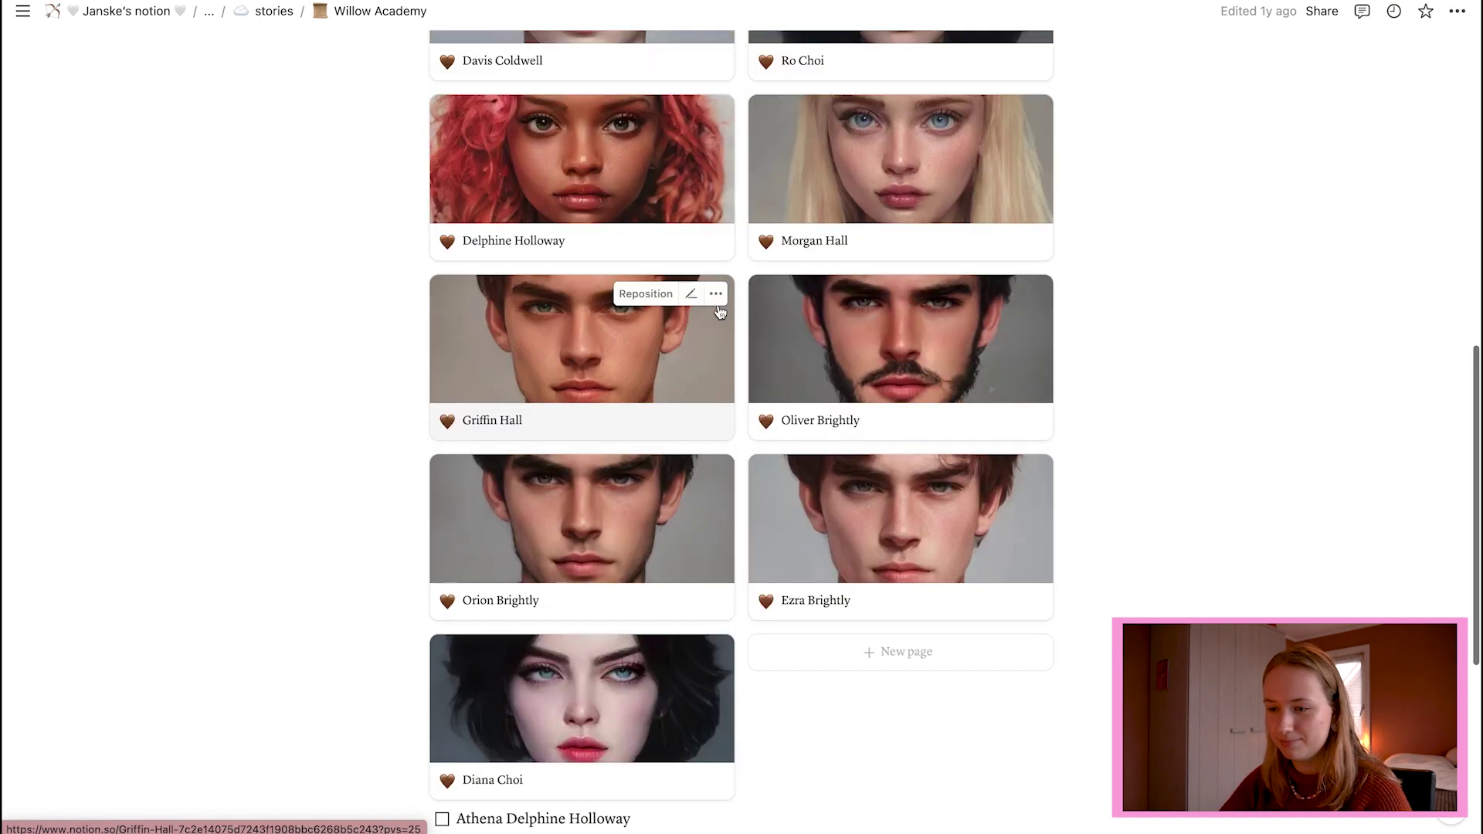
pyautogui.scroll(-6, 618, 425)
pyautogui.scroll(2, 518, 528)
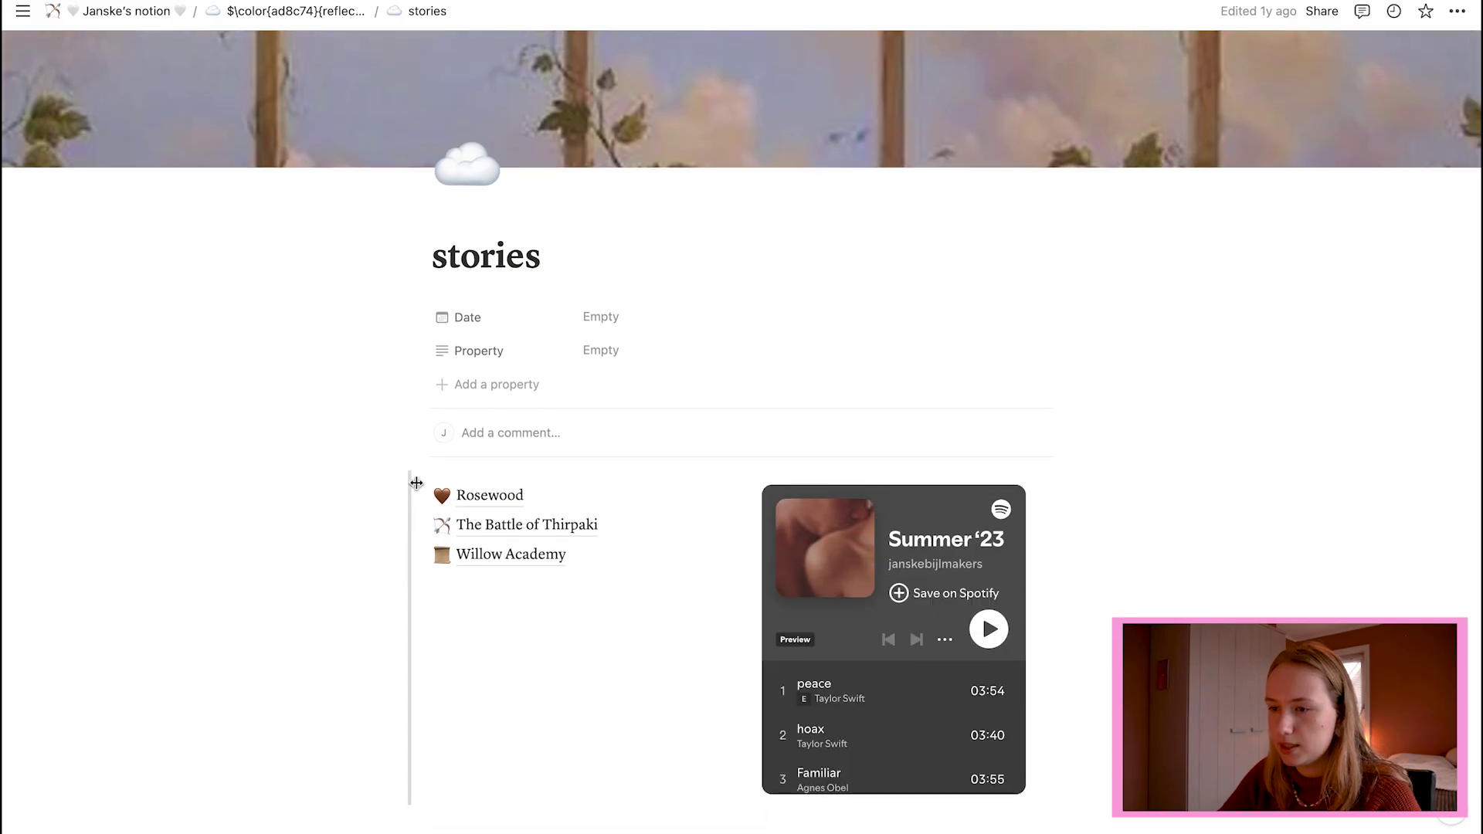
# - Insert a sub-page below Rosewood named 'character database turtorial' with nebula cover and heart-envelope icon
pyautogui.click(400, 495)
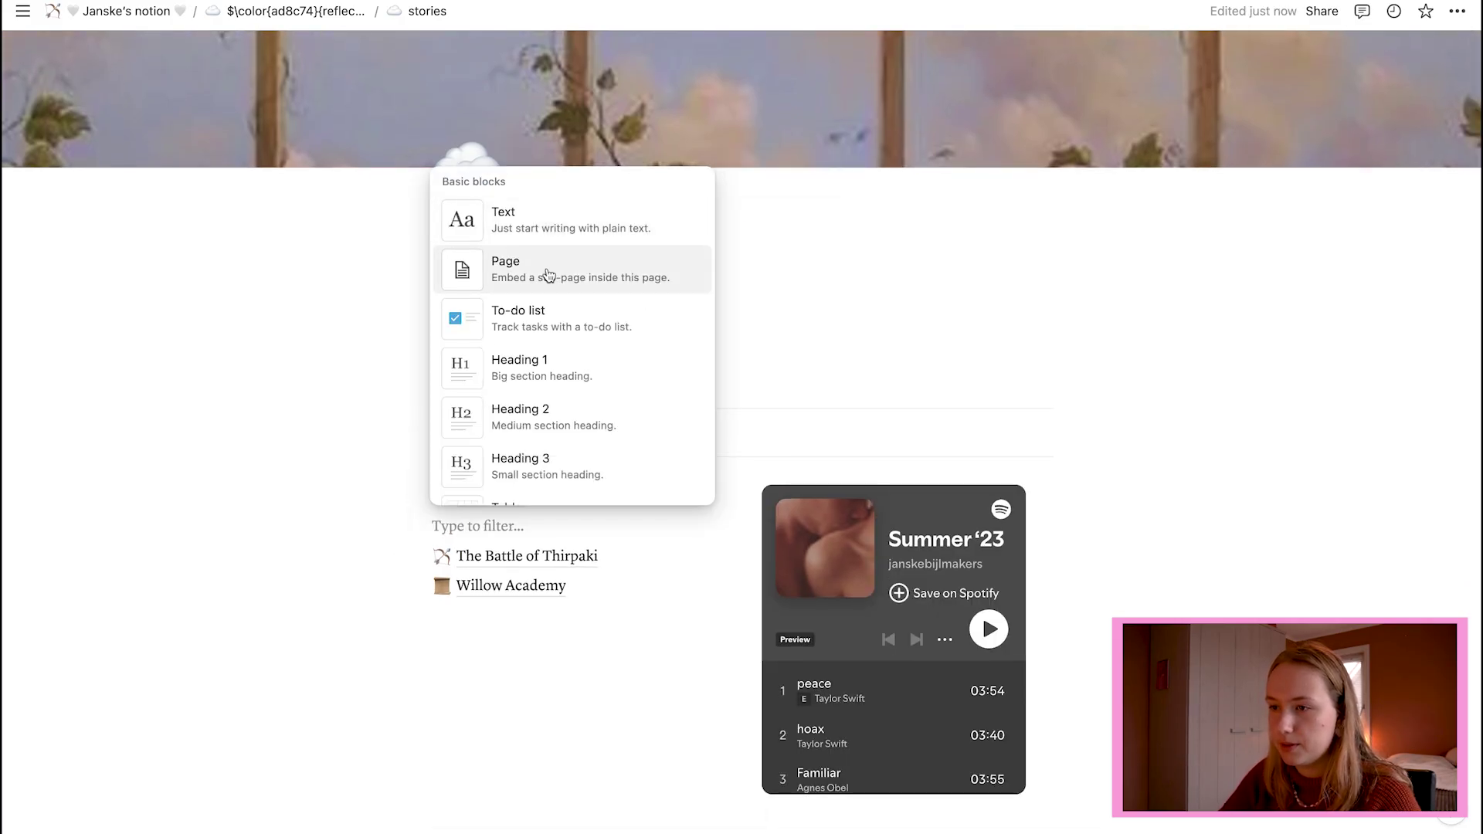
pyautogui.click(553, 250)
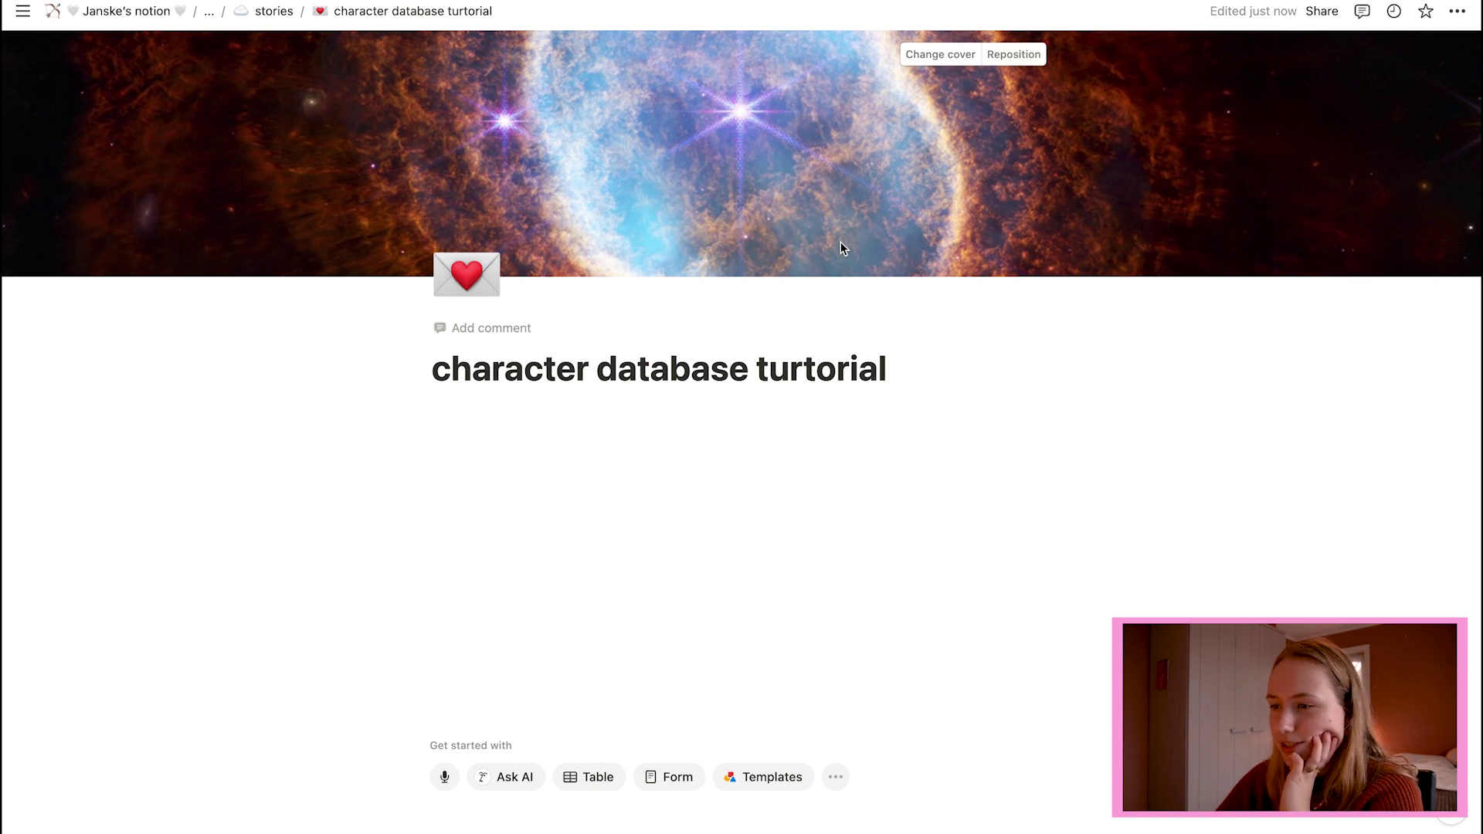
pyautogui.click(434, 454)
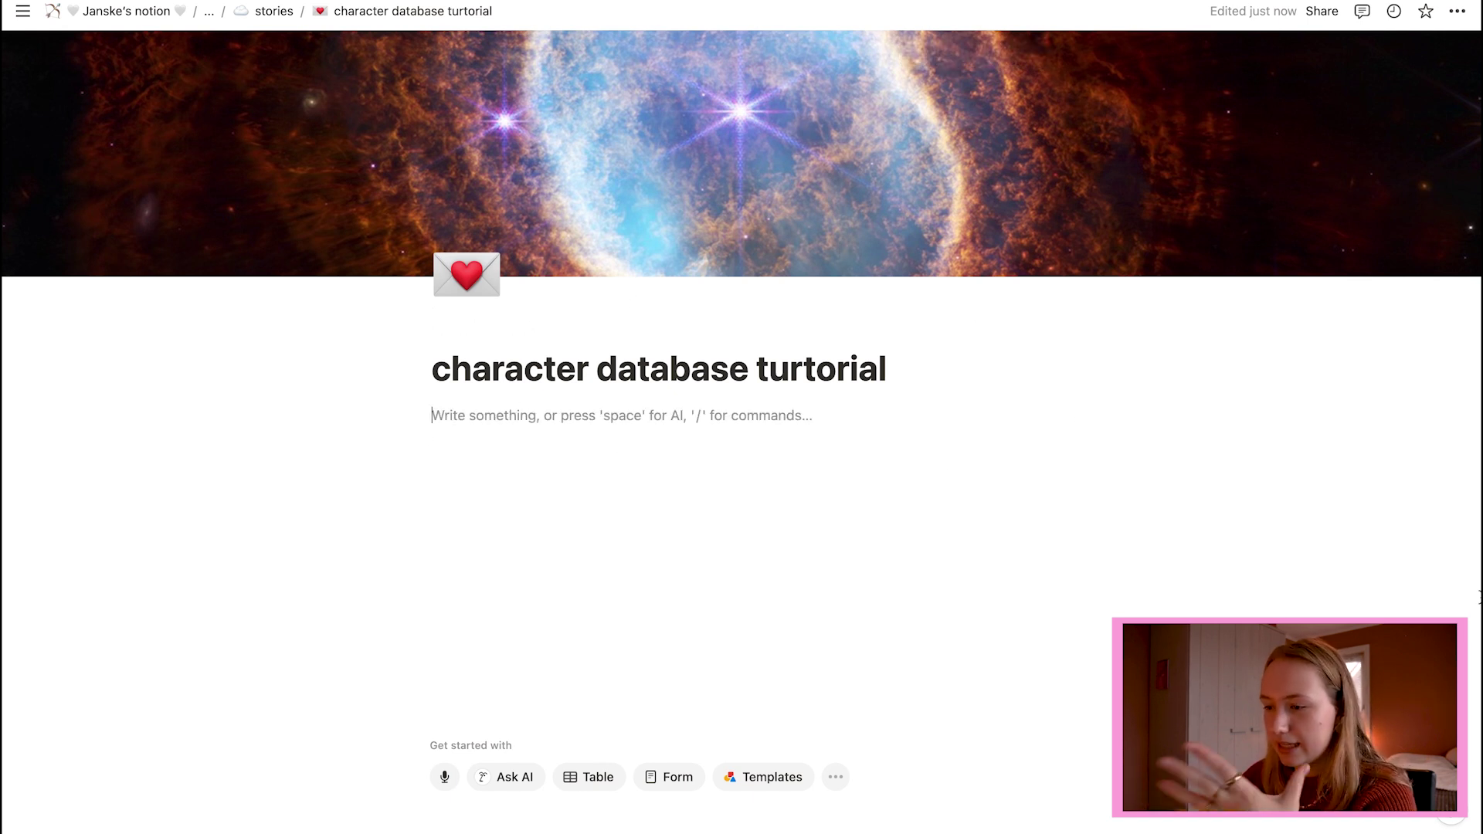
# - Insert a table database named 'character database' with Name and Tags columns
pyautogui.click(403, 416)
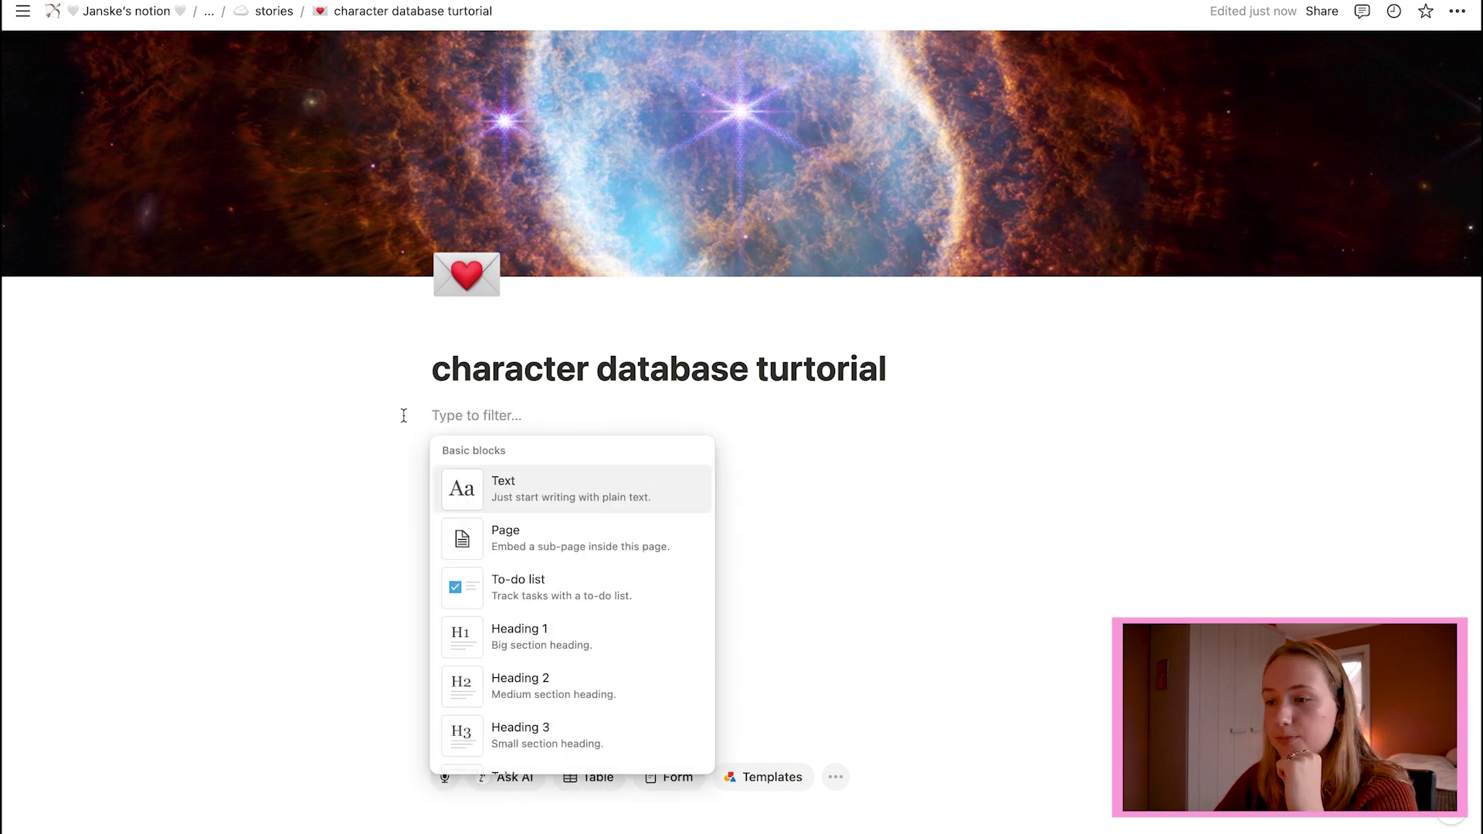
pyautogui.scroll(-1, 593, 523)
pyautogui.scroll(-5, 594, 523)
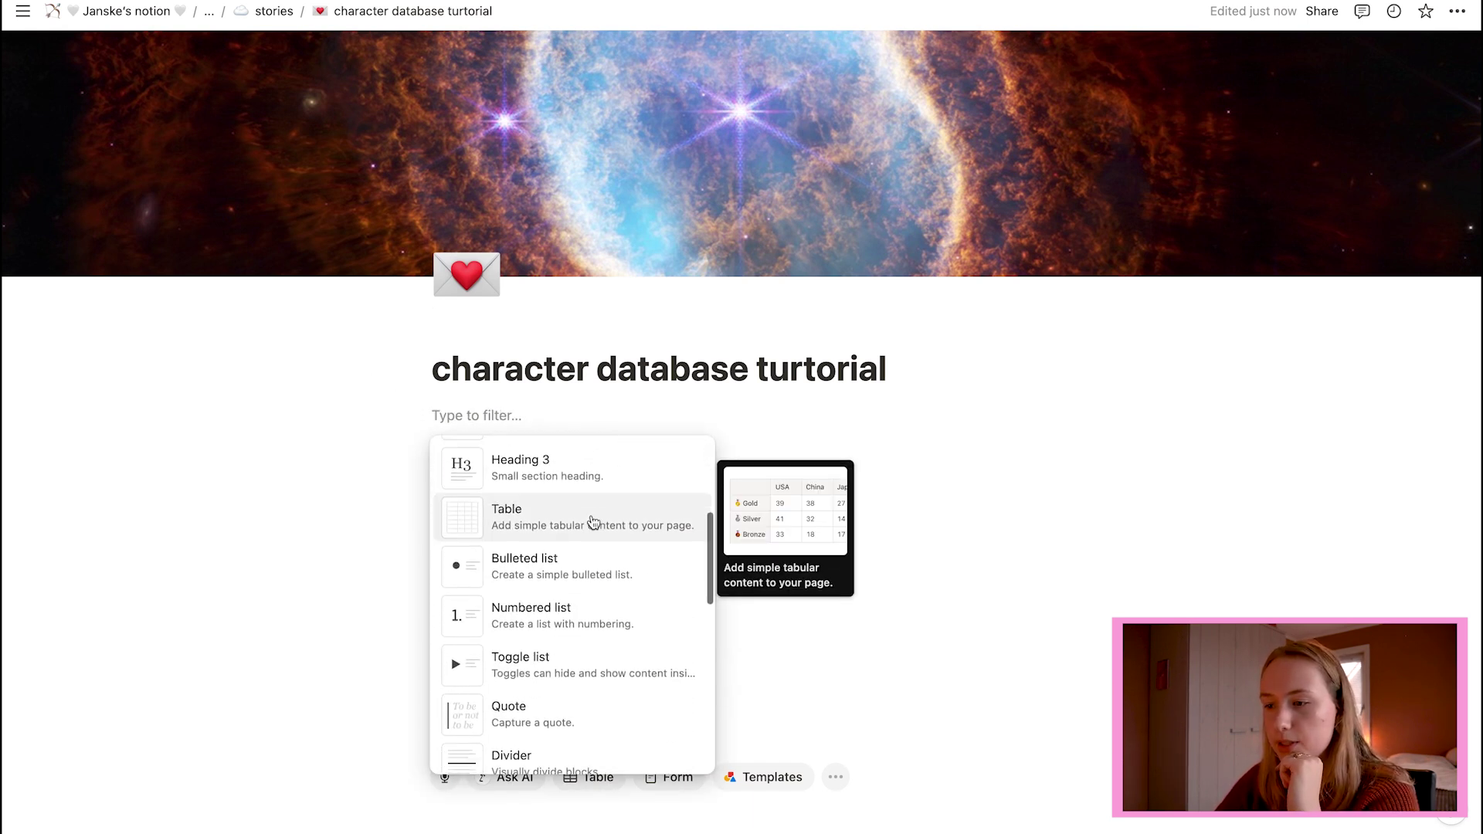
pyautogui.scroll(-5, 594, 523)
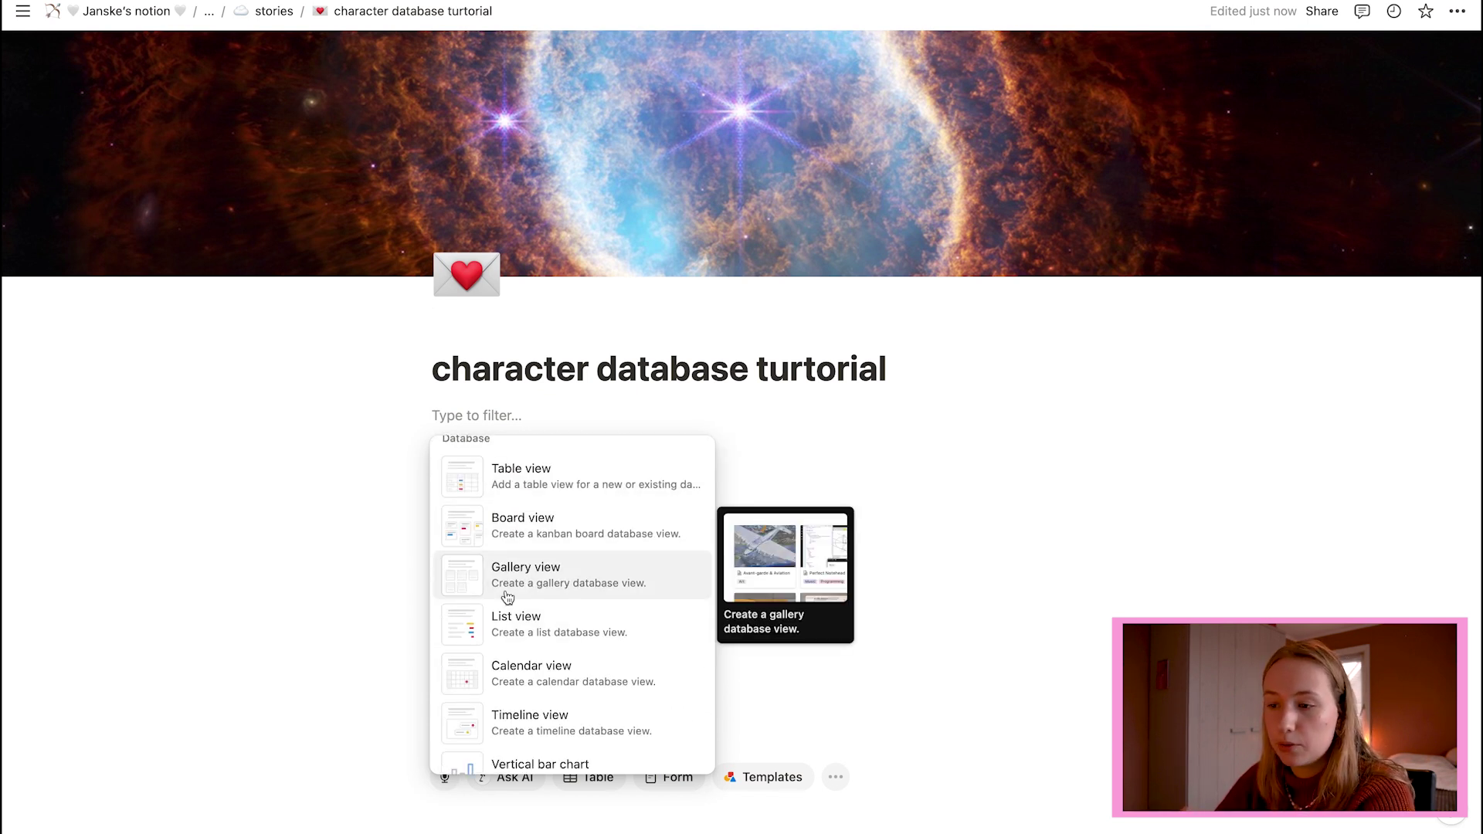
pyautogui.click(581, 481)
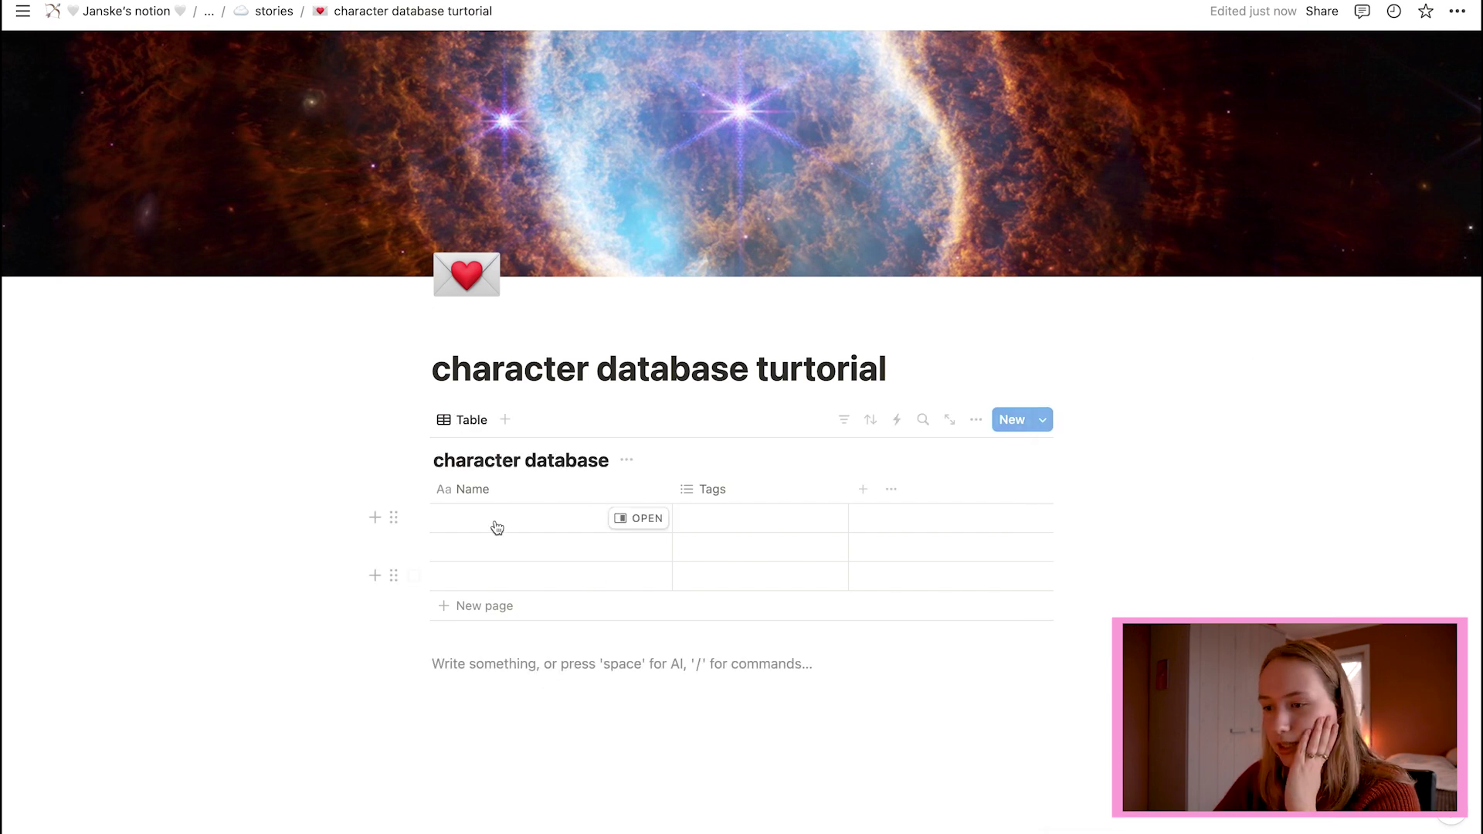
pyautogui.click(495, 526)
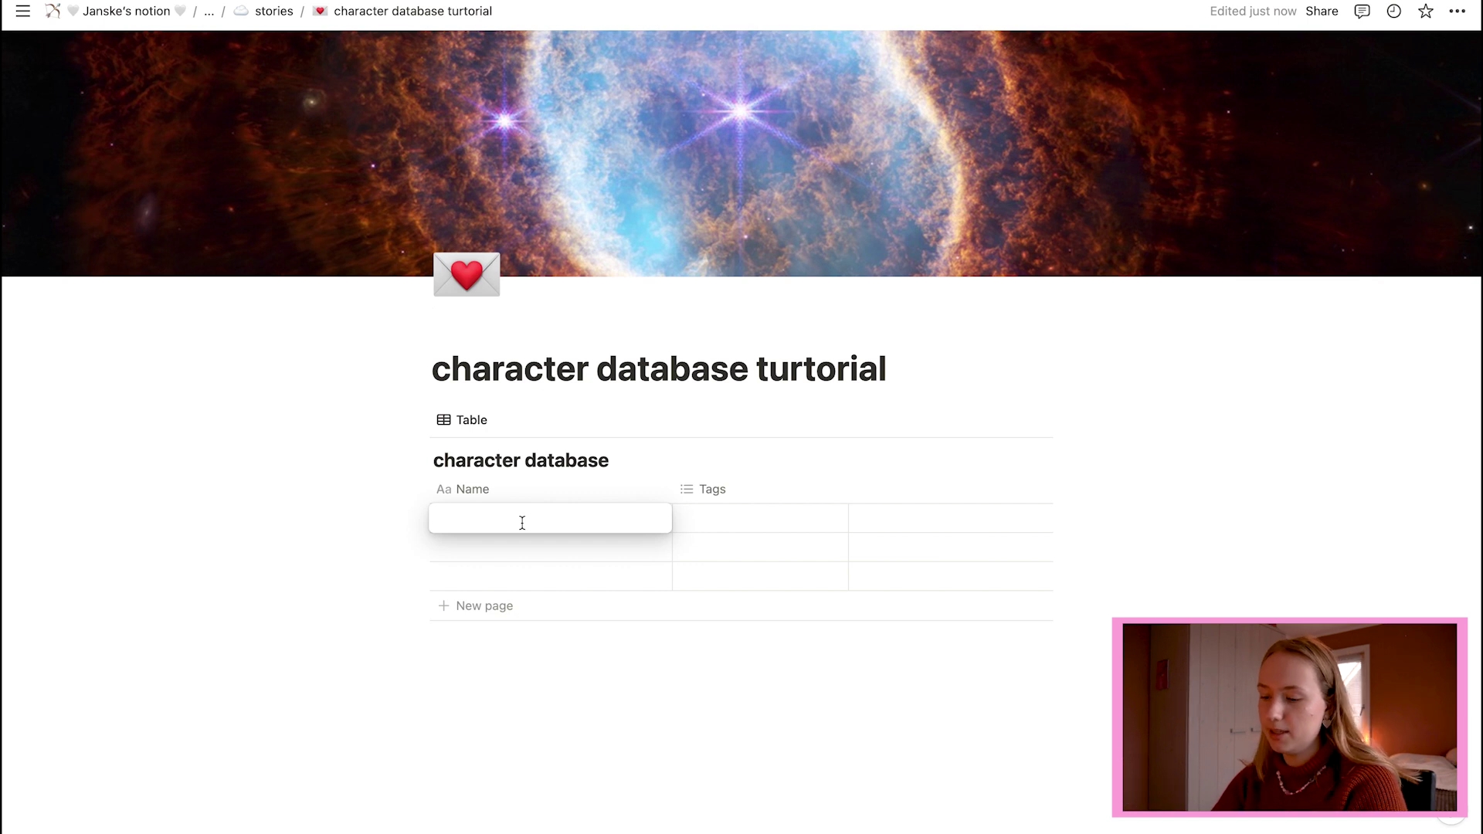
# - Enter Suzy Sunflower, Poppy Sunflower, Tommy Woods and Daisy Leafs as the four character names
pyautogui.write('Suzy Sunflower')
pyautogui.click(486, 539)
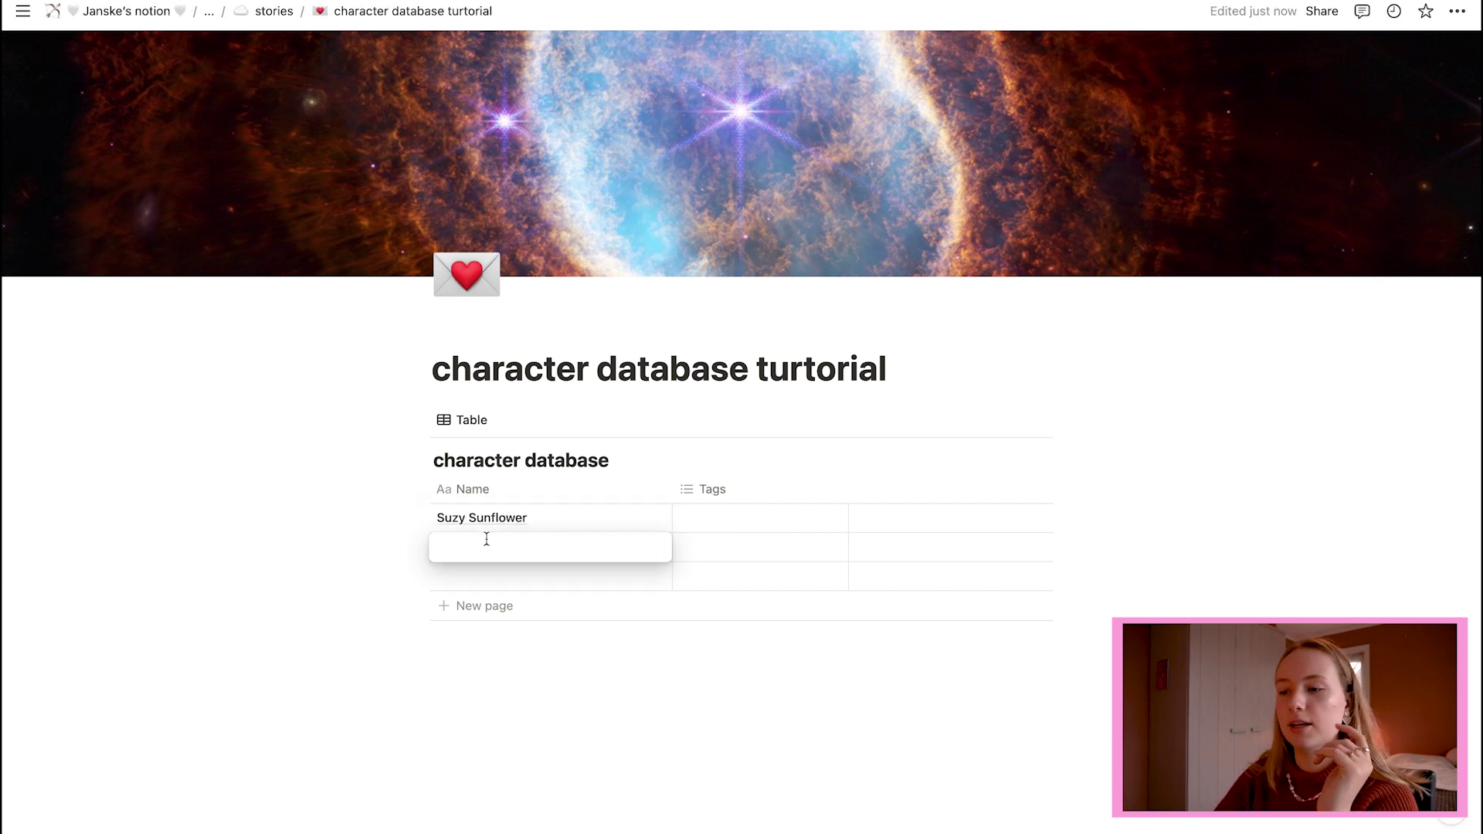
pyautogui.write('Pop')
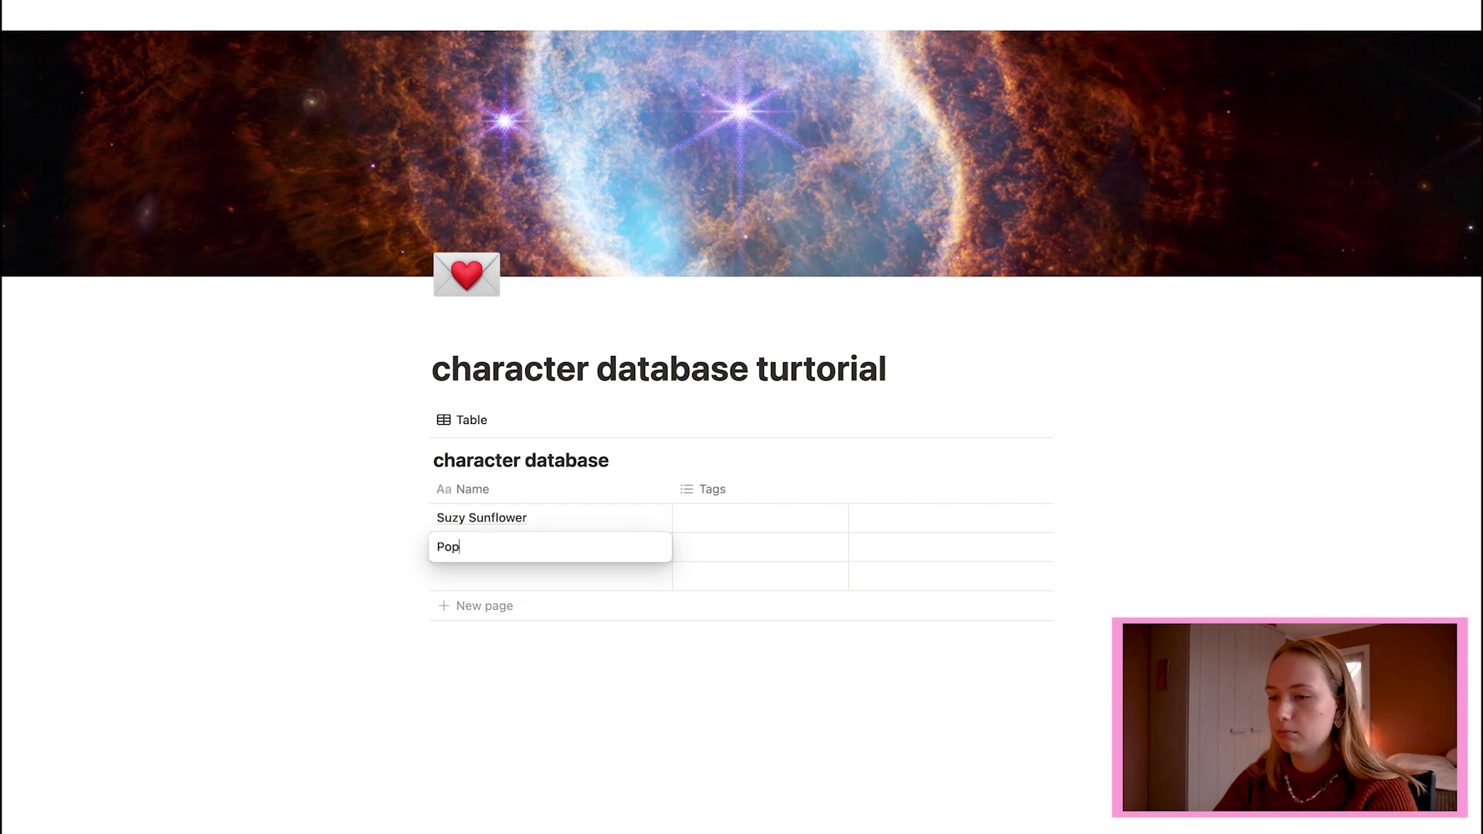
pyautogui.write('py Sunflower')
pyautogui.press('Escape')
pyautogui.click(488, 580)
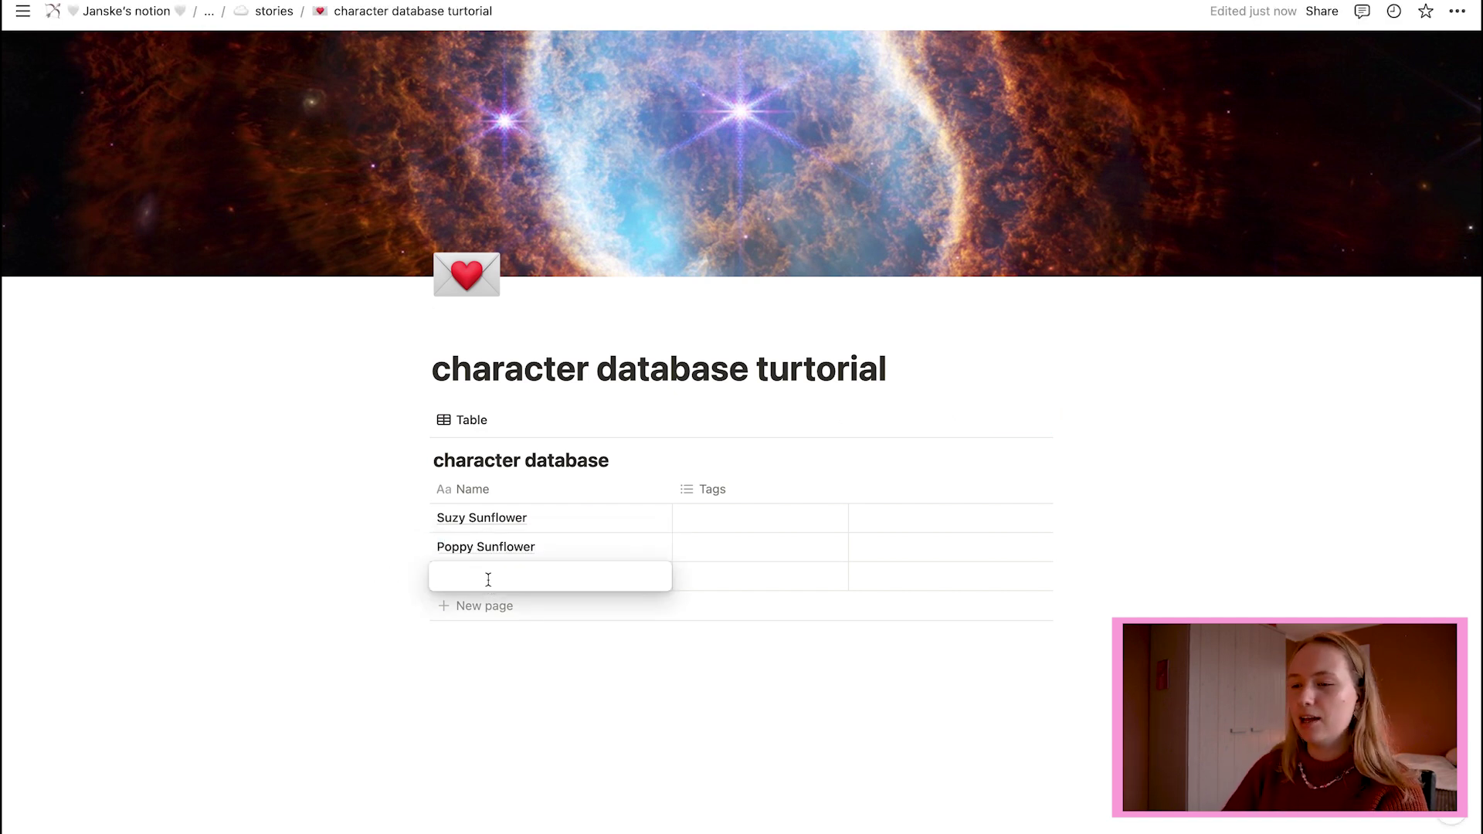
pyautogui.write('Tommy ')
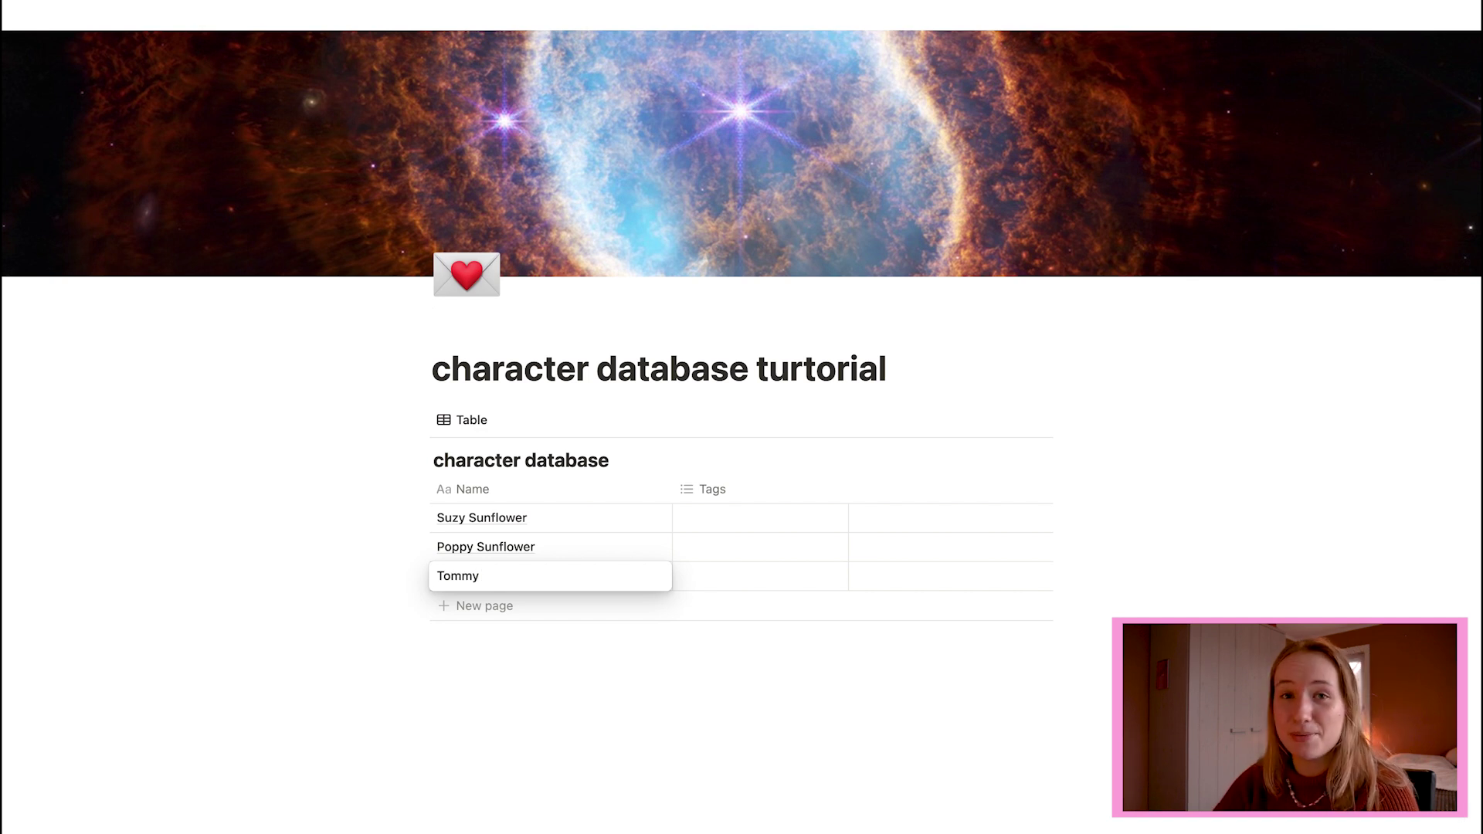
pyautogui.write('Woods')
pyautogui.press('Escape')
pyautogui.click(469, 605)
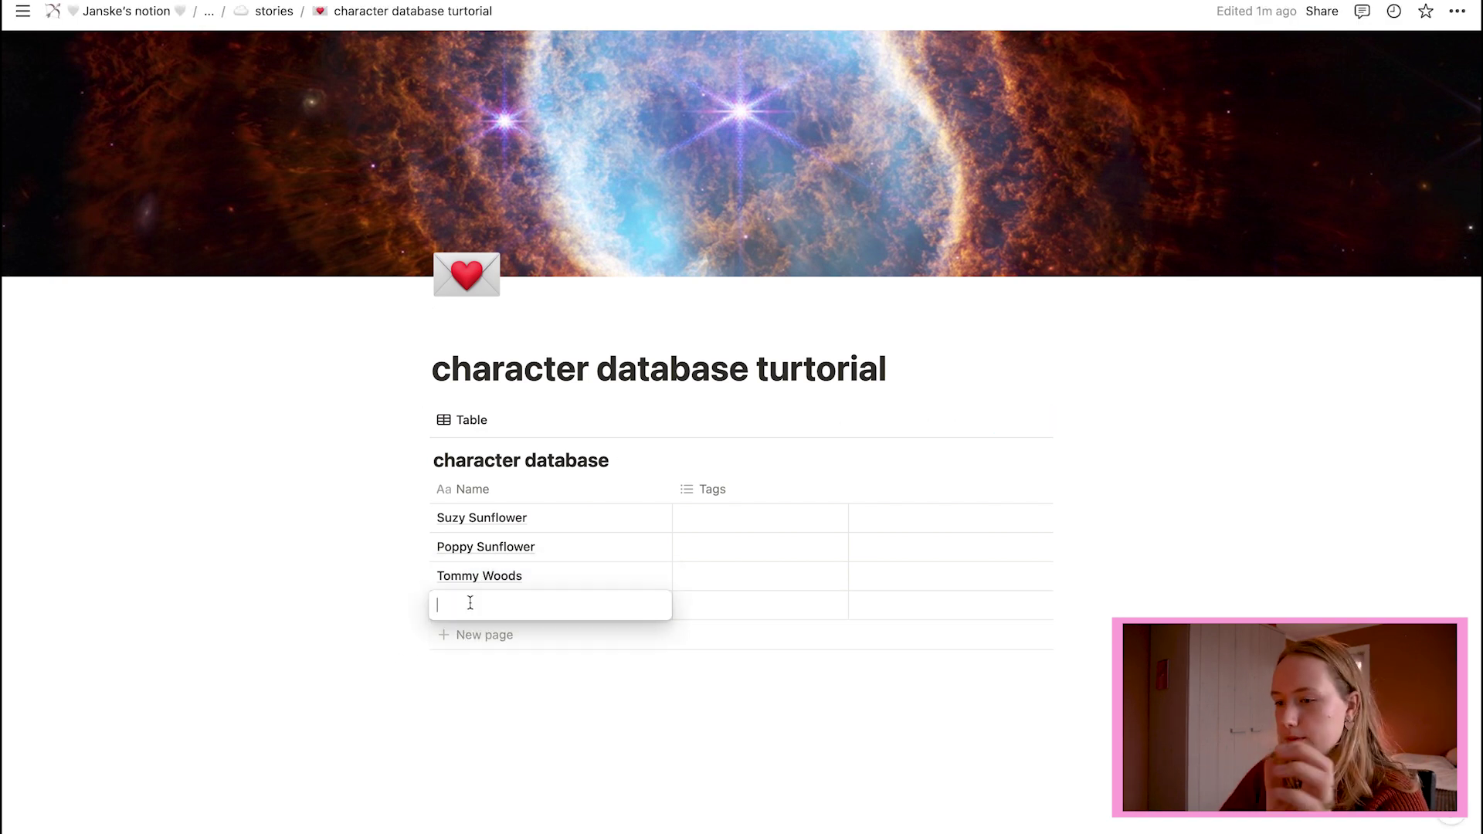
pyautogui.write('Daisy')
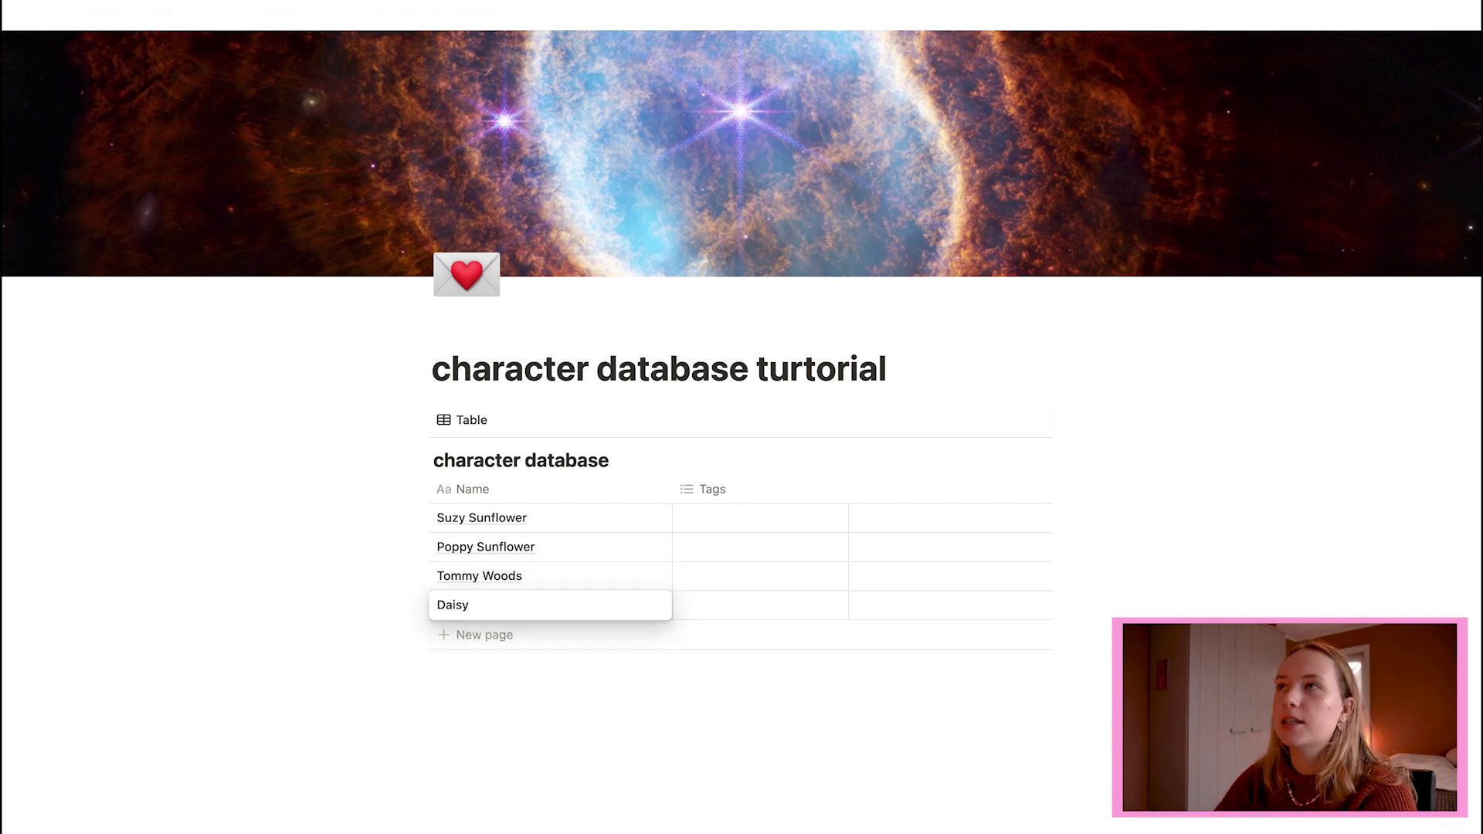
pyautogui.write(' Leafs')
pyautogui.click(760, 517)
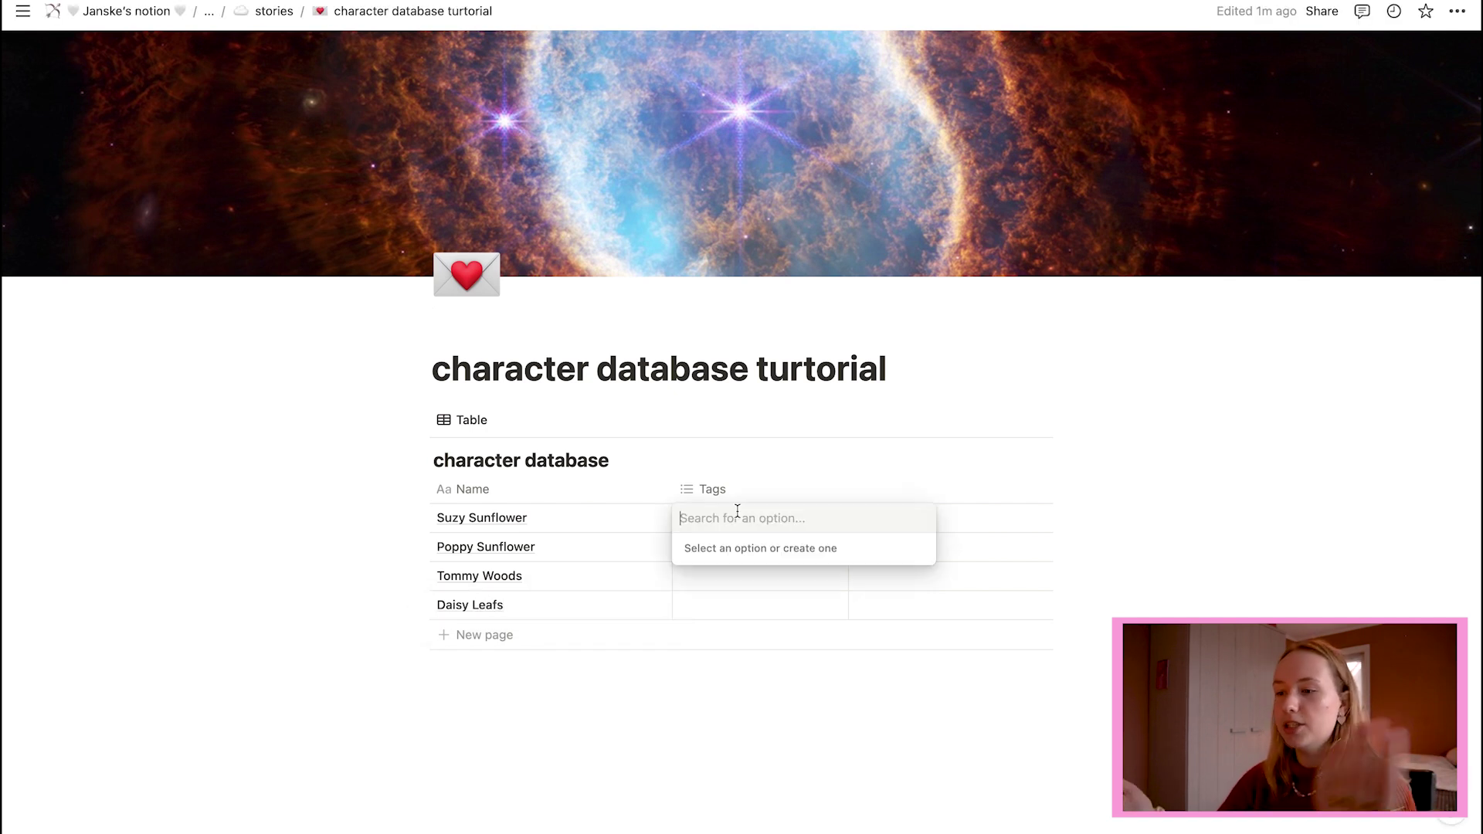
# - Create a Sunflower tag for Suzy Sunflower and bring up its colour settings
pyautogui.write('Sunflower')
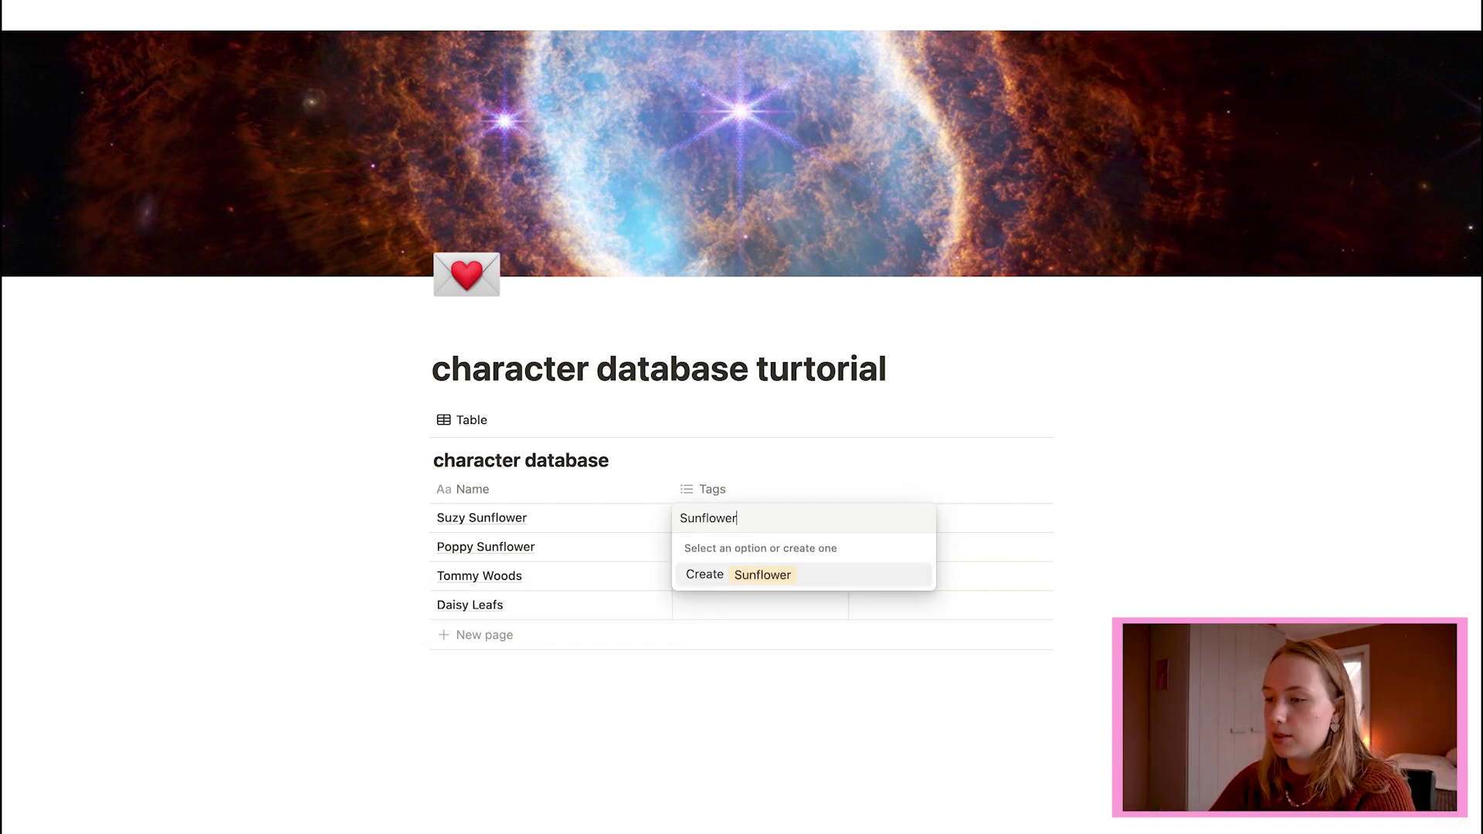
pyautogui.press('Return')
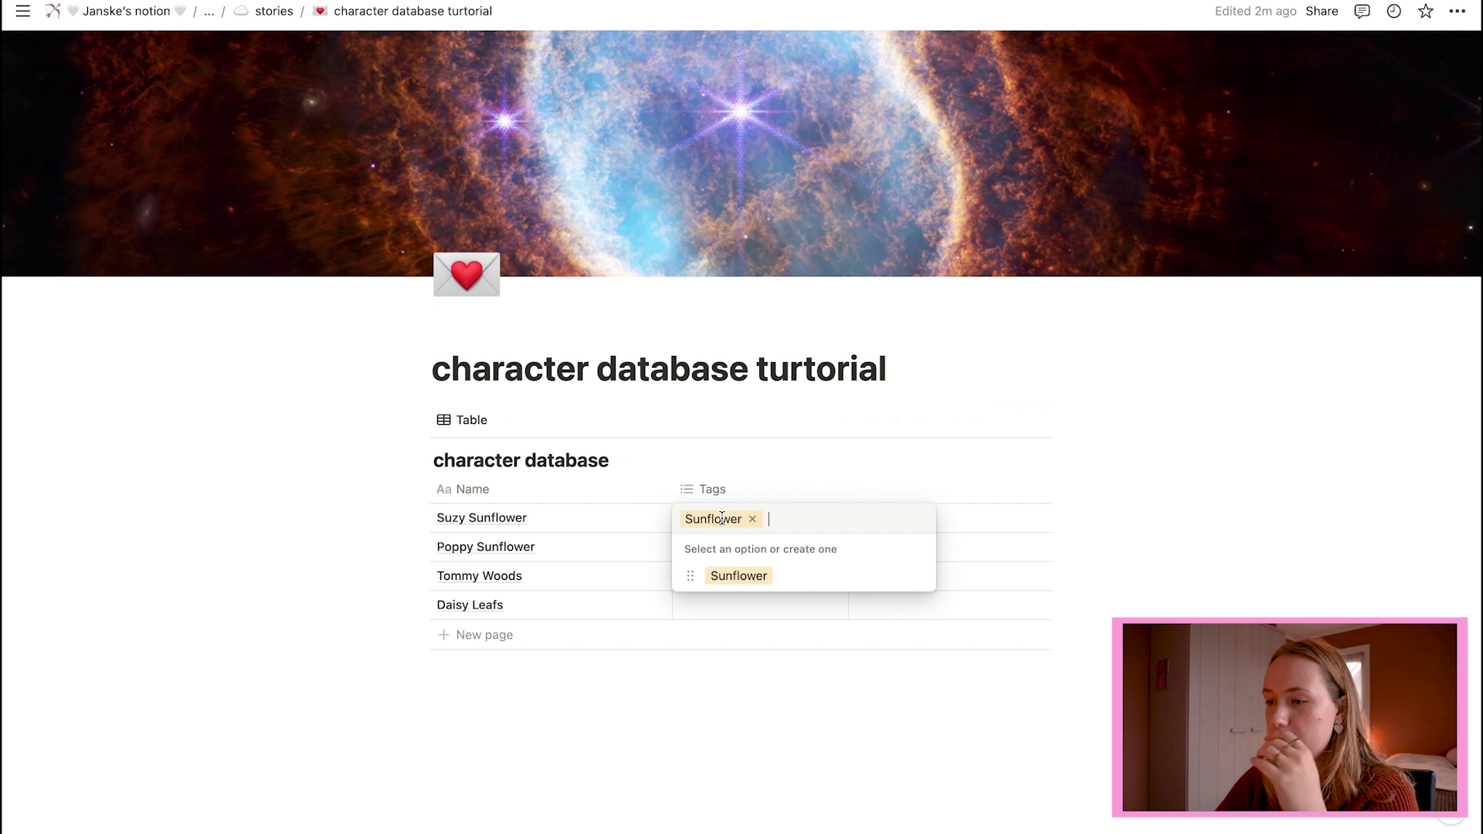
pyautogui.click(915, 576)
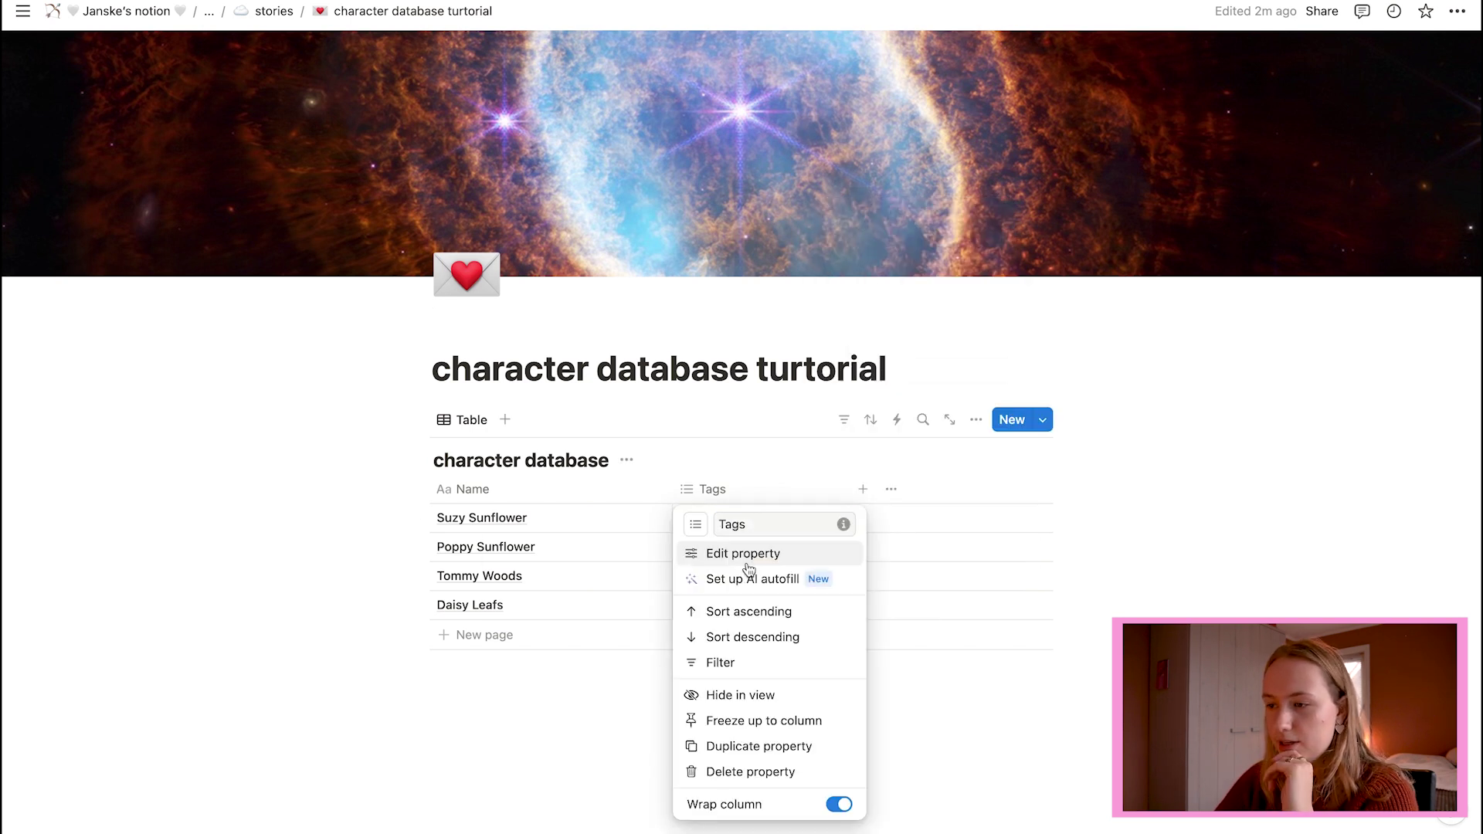
# - Look over the property types available for the Tags column, then close the list
pyautogui.click(746, 560)
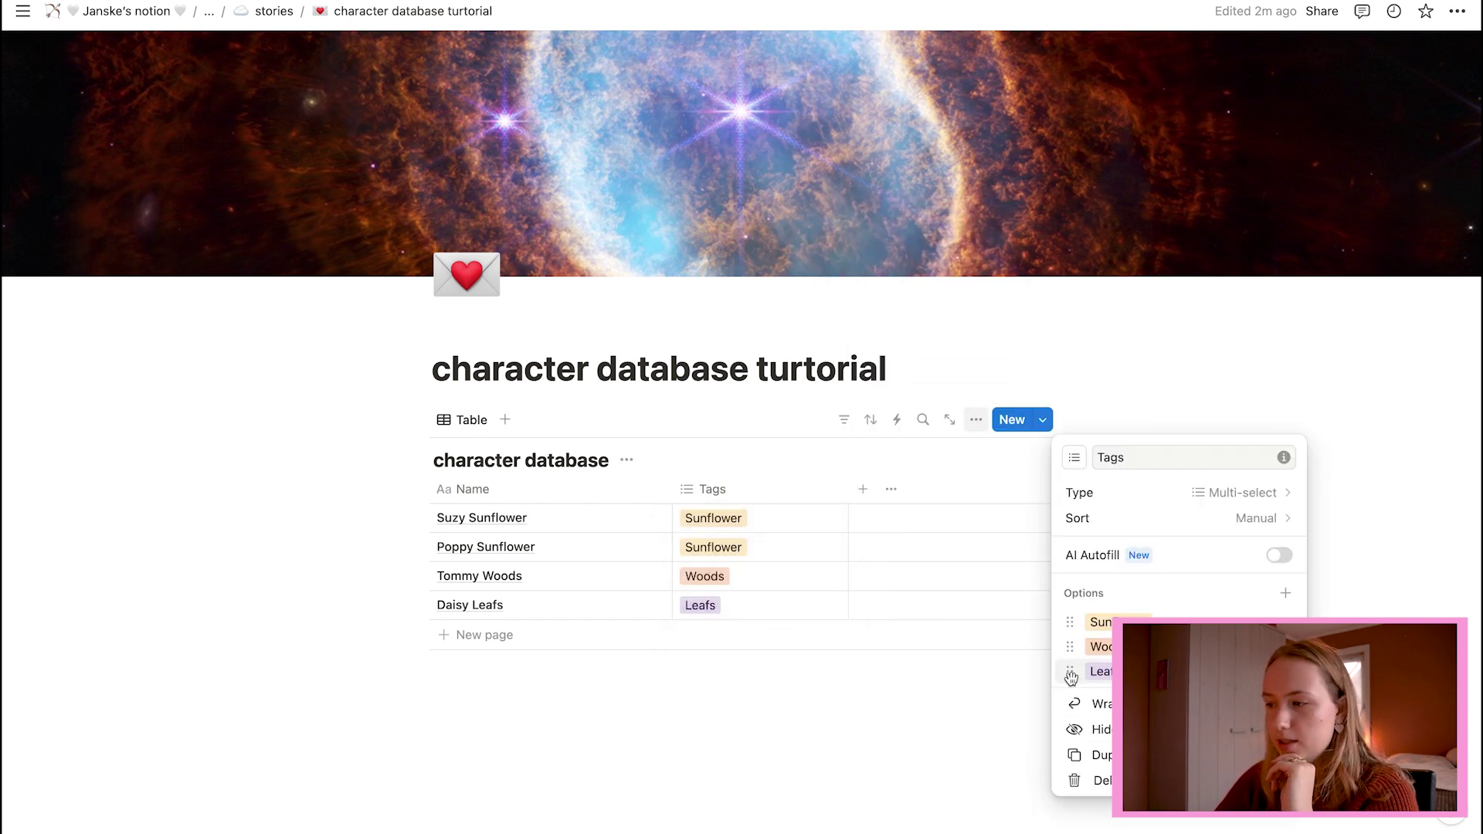
pyautogui.click(1143, 498)
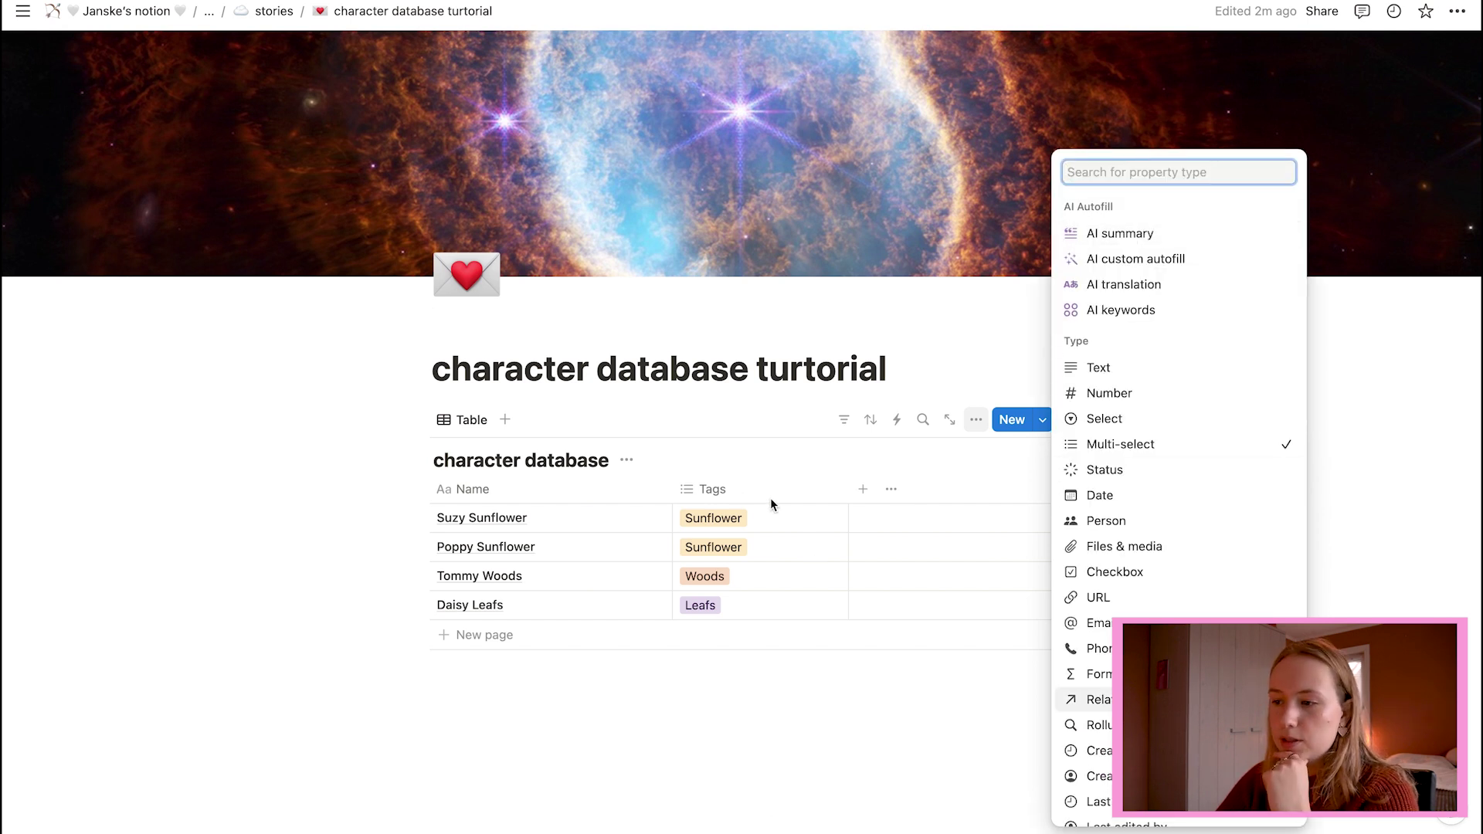
pyautogui.click(952, 547)
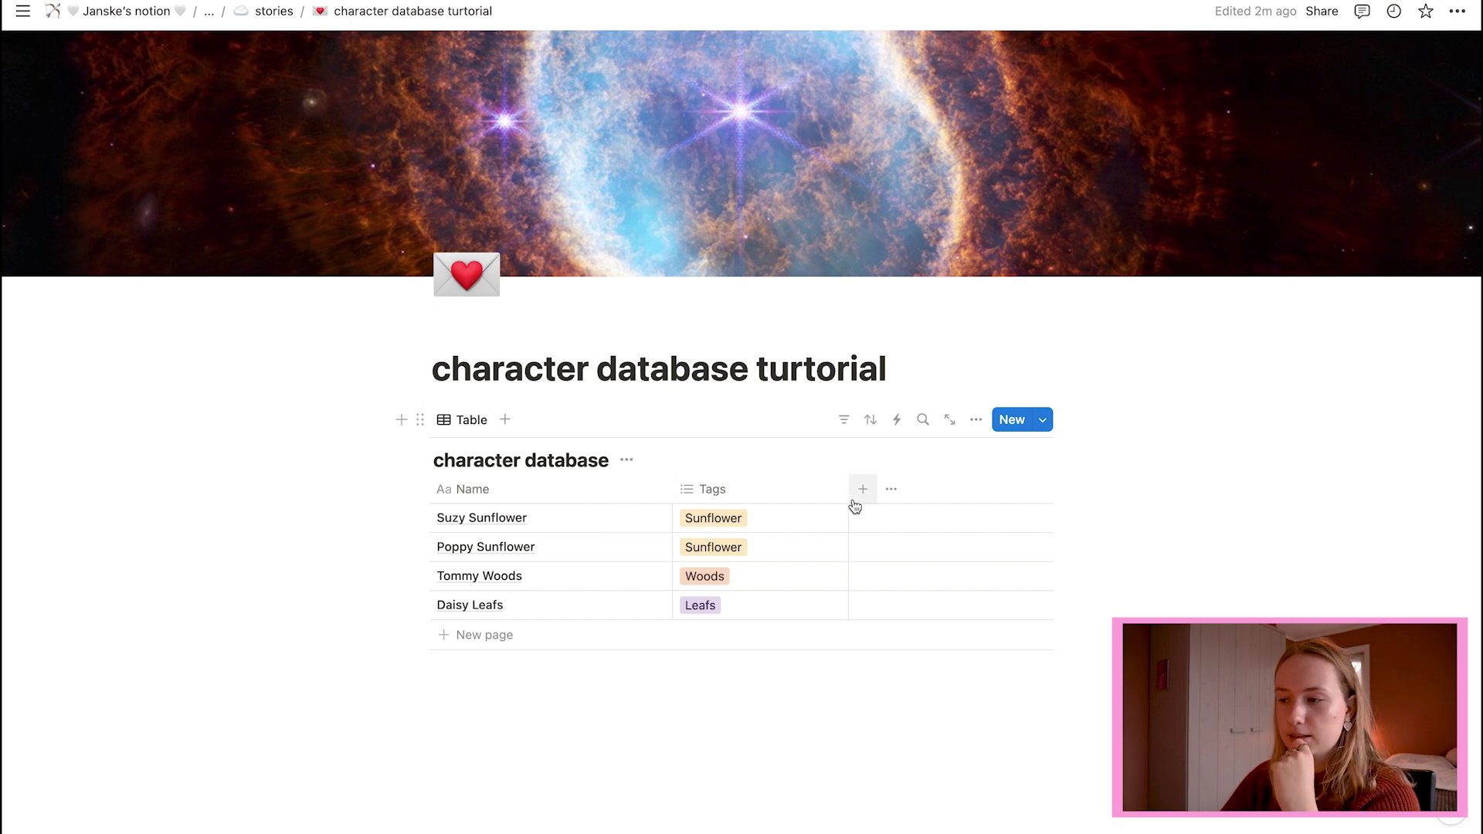
# - Narrow the Tags column and add a new Multi-select property column
pyautogui.moveTo(848, 498); pyautogui.dragTo(798, 494)
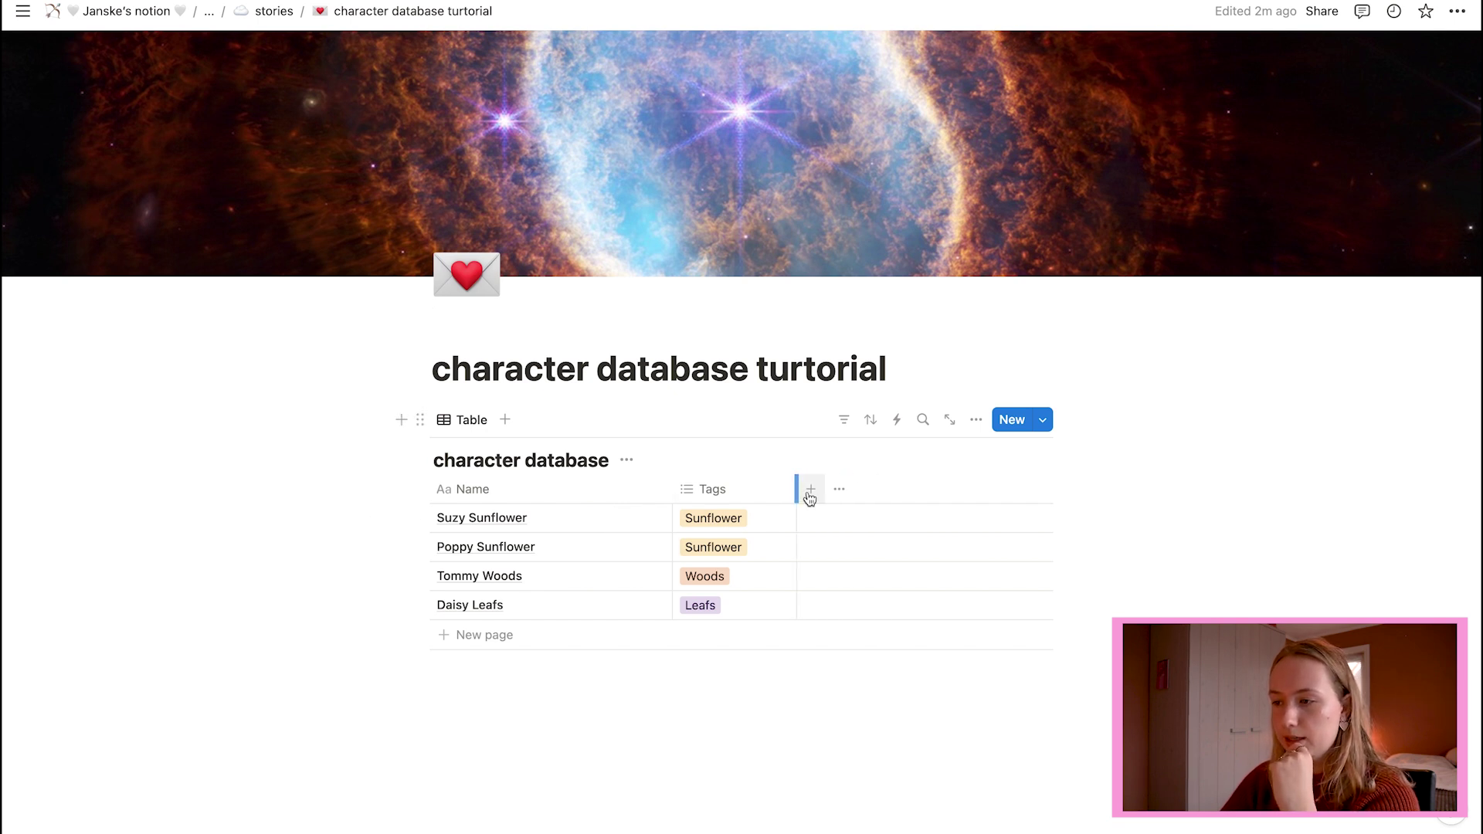
pyautogui.click(812, 492)
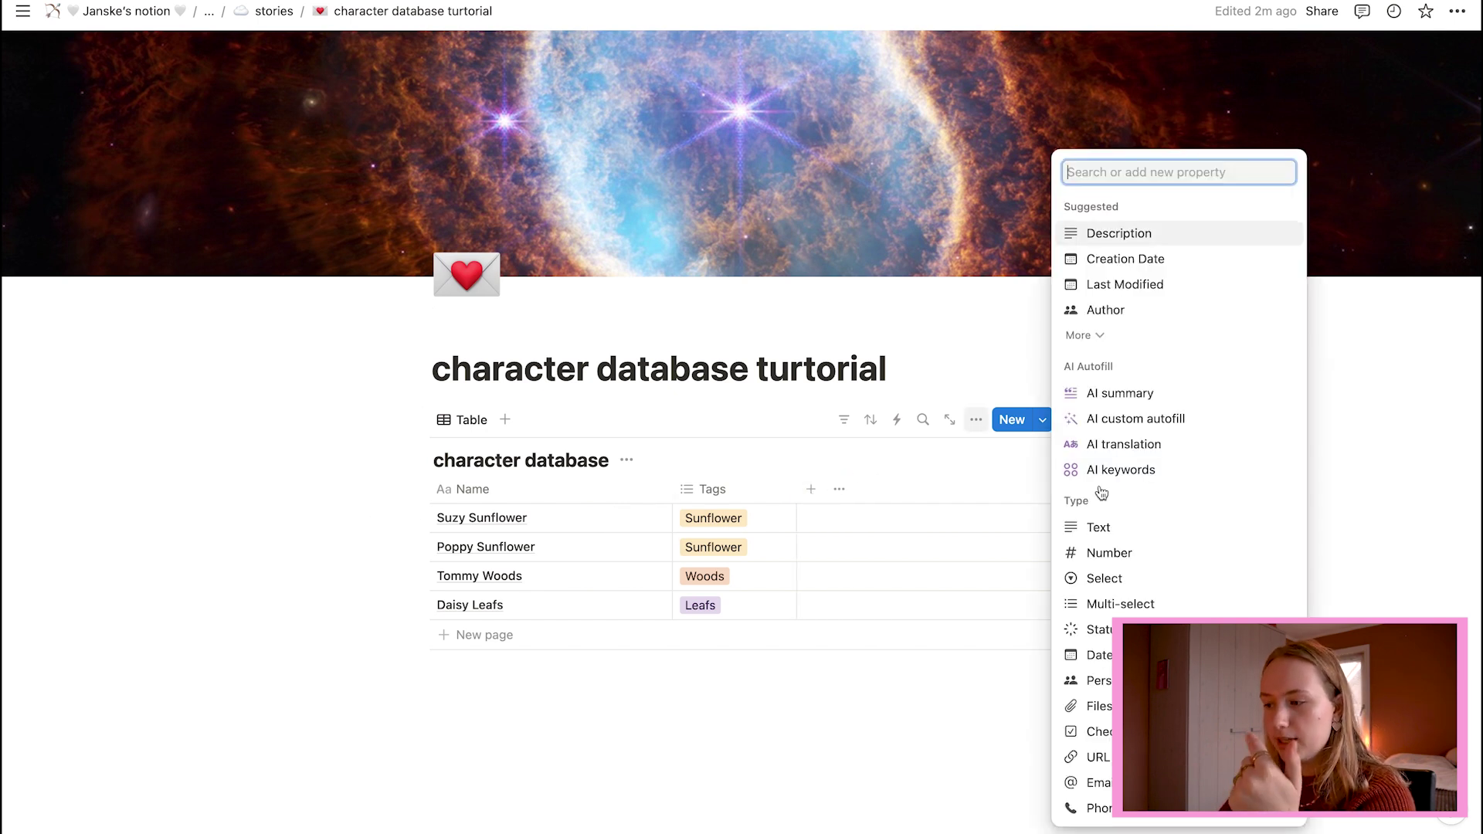
pyautogui.scroll(-3, 1119, 479)
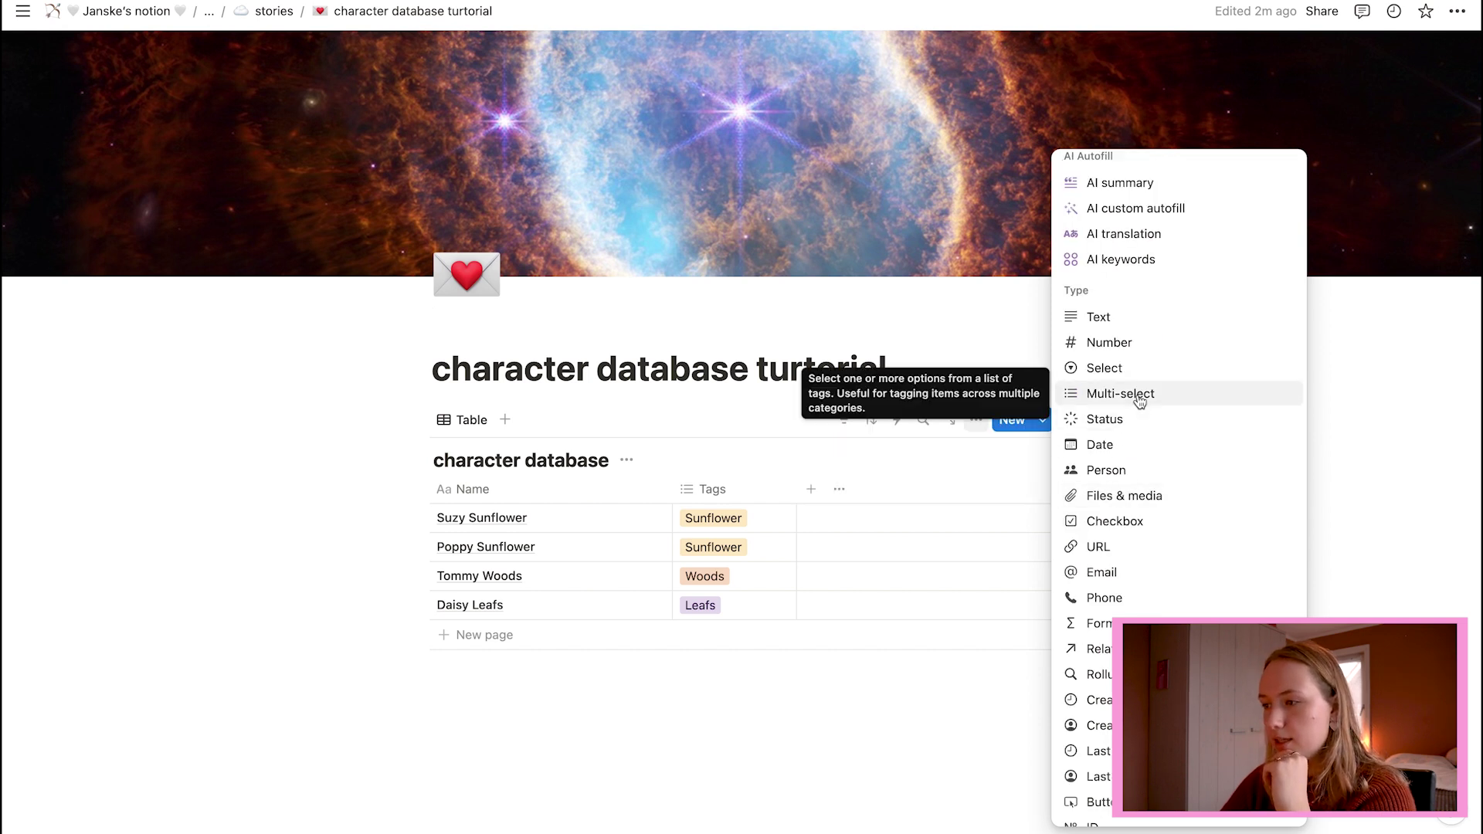
pyautogui.click(1140, 396)
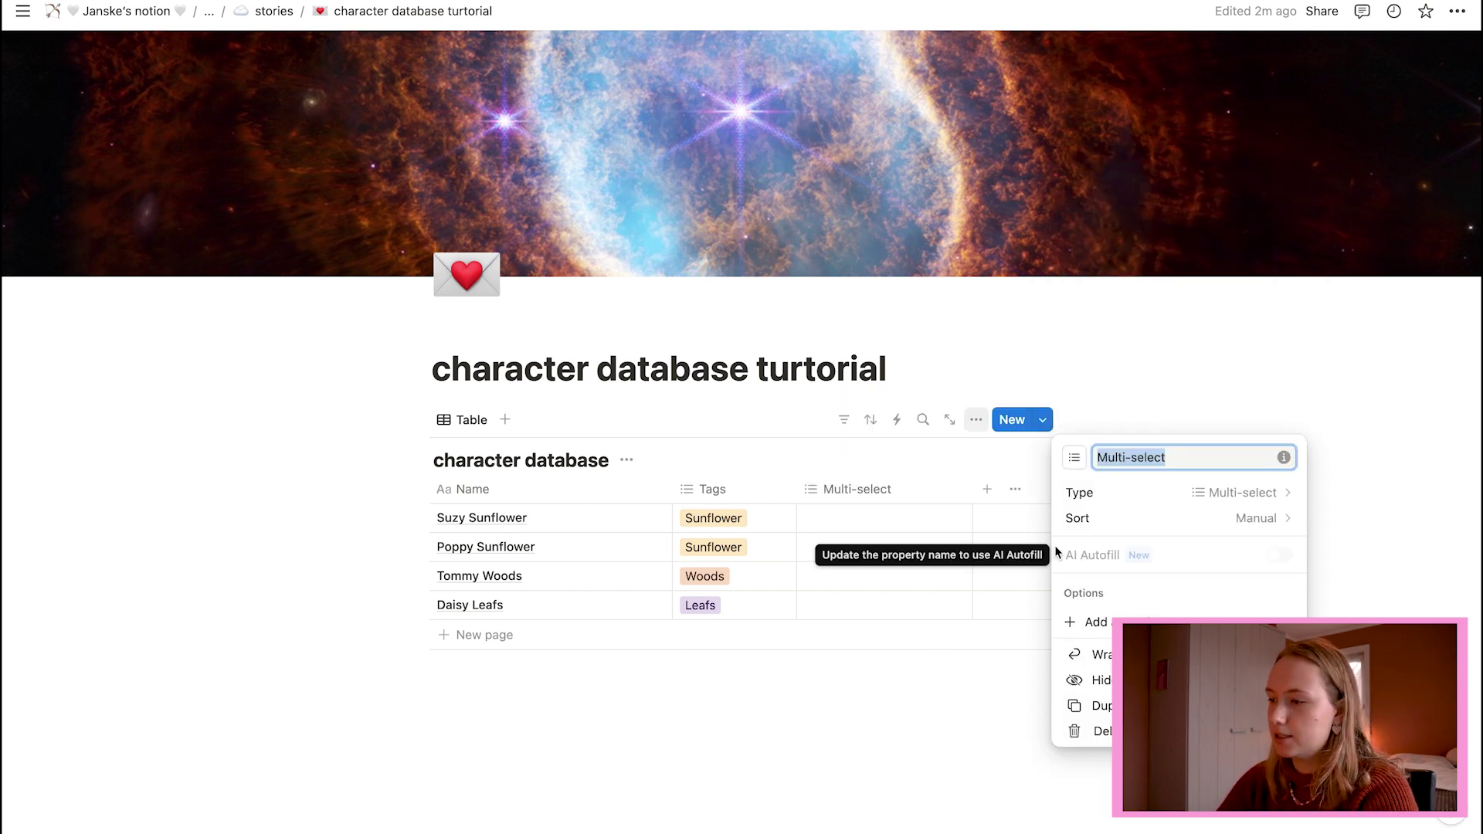
pyautogui.click(698, 718)
# - Rename the Tags column to Family
pyautogui.click(706, 488)
pyautogui.write('T')
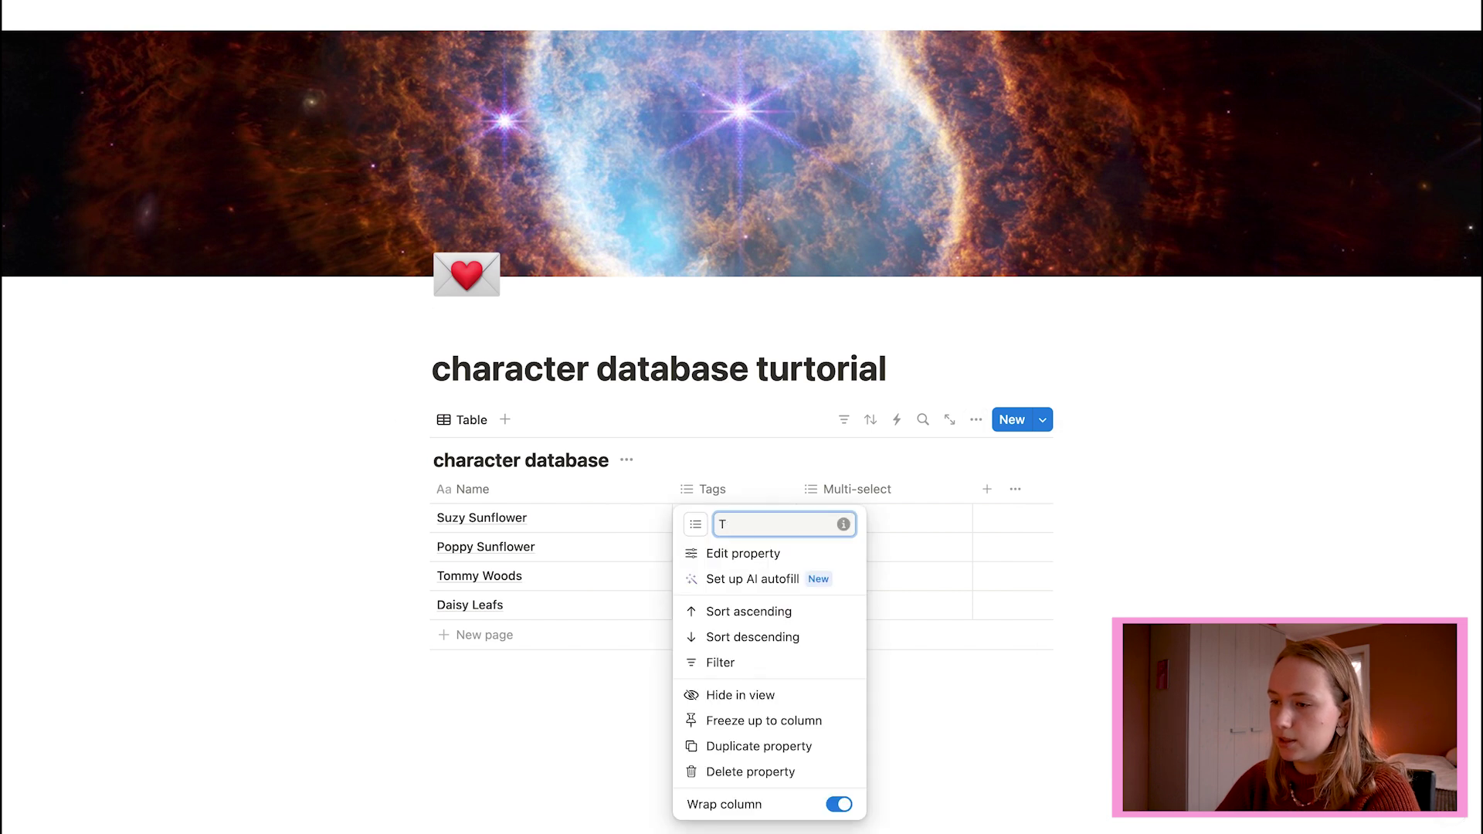
pyautogui.press('BackSpace')
pyautogui.write('Fami')
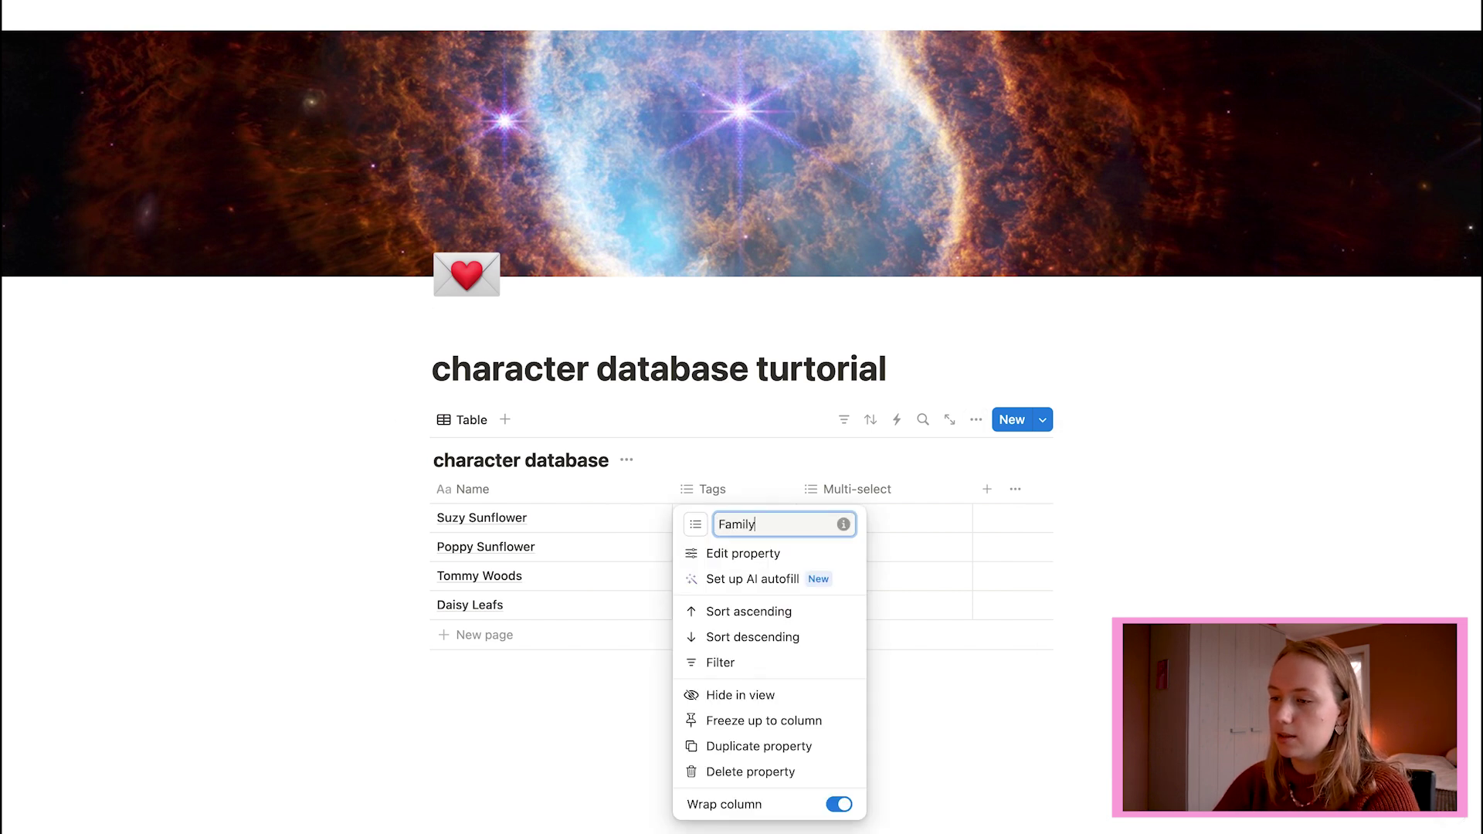
pyautogui.write('ly')
pyautogui.press('Return')
# - Rename the Multi-select column to Character and start Suzy Sunflower's Main character entry
pyautogui.click(853, 491)
pyautogui.click(869, 493)
pyautogui.press('BackSpace')
pyautogui.press('BackSpace')
pyautogui.press('BackSpace')
pyautogui.press('BackSpace')
pyautogui.press('BackSpace')
pyautogui.press('BackSpace')
pyautogui.press('BackSpace')
pyautogui.press('BackSpace')
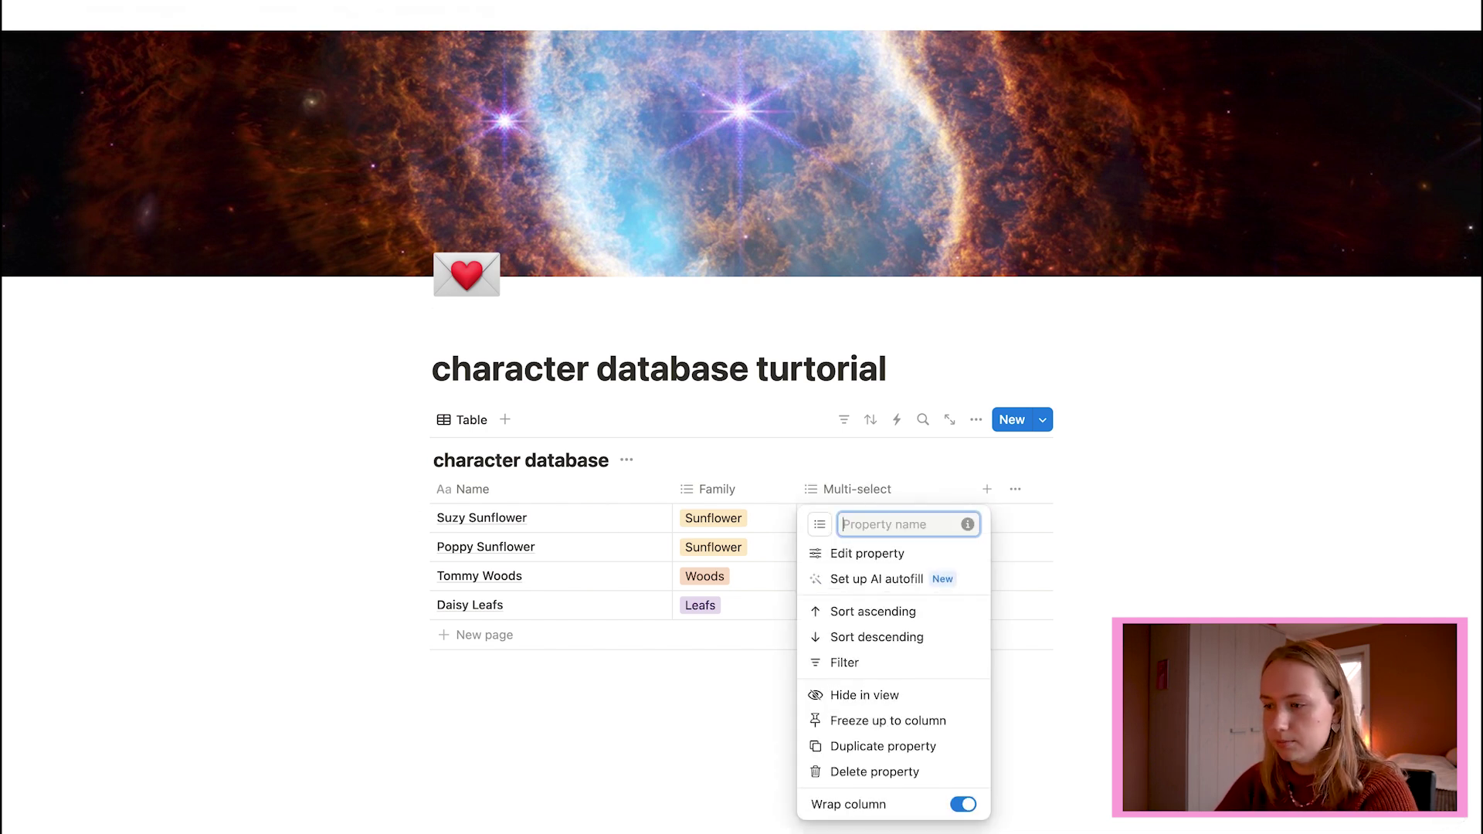
pyautogui.write('Character')
pyautogui.press('Return')
pyautogui.click(842, 519)
pyautogui.write('M')
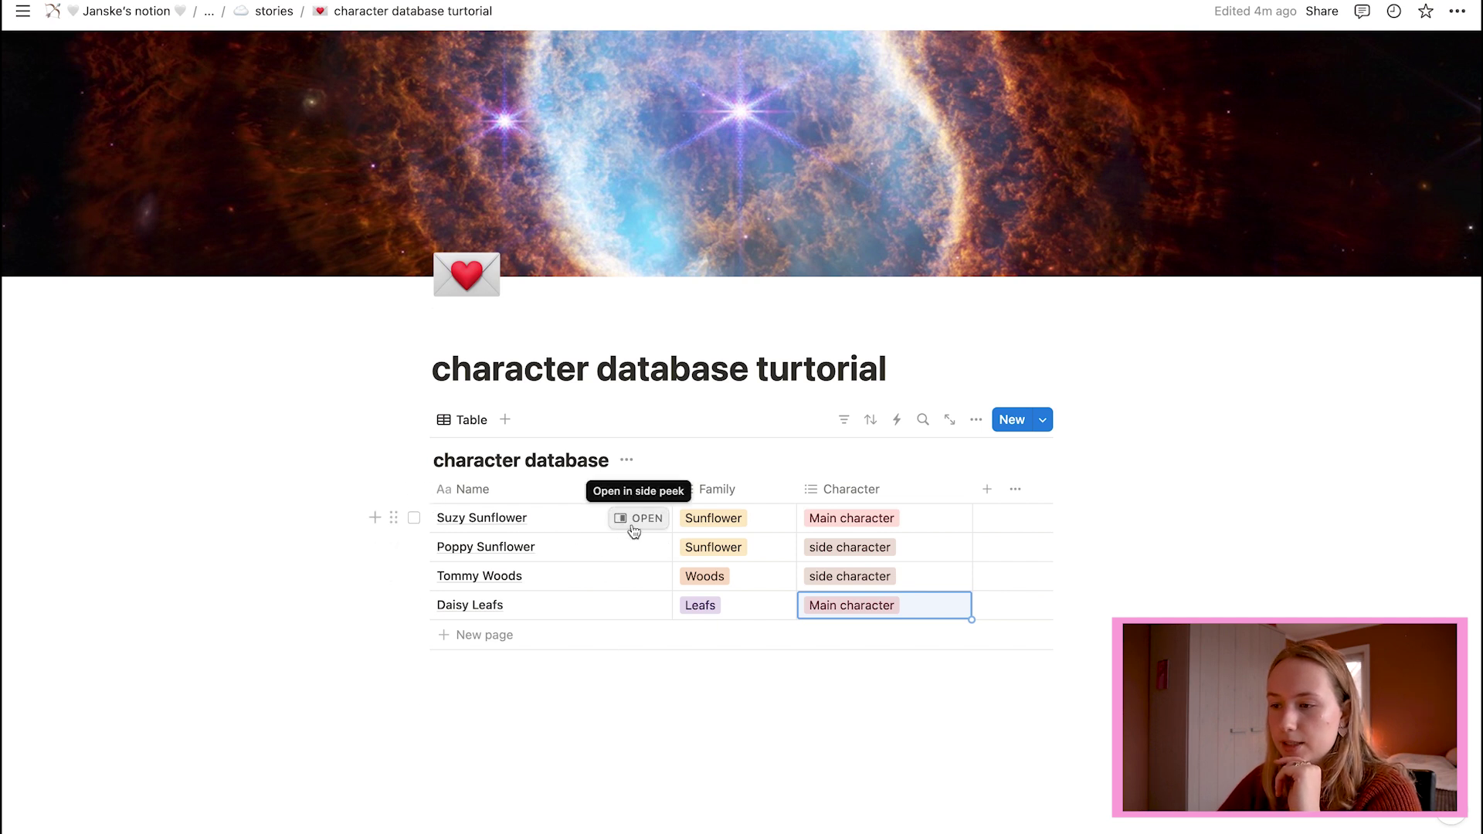
# - Give Suzy Sunflower's page a sunflower emoji icon, searched as 'sunf', from side peek
pyautogui.click(638, 519)
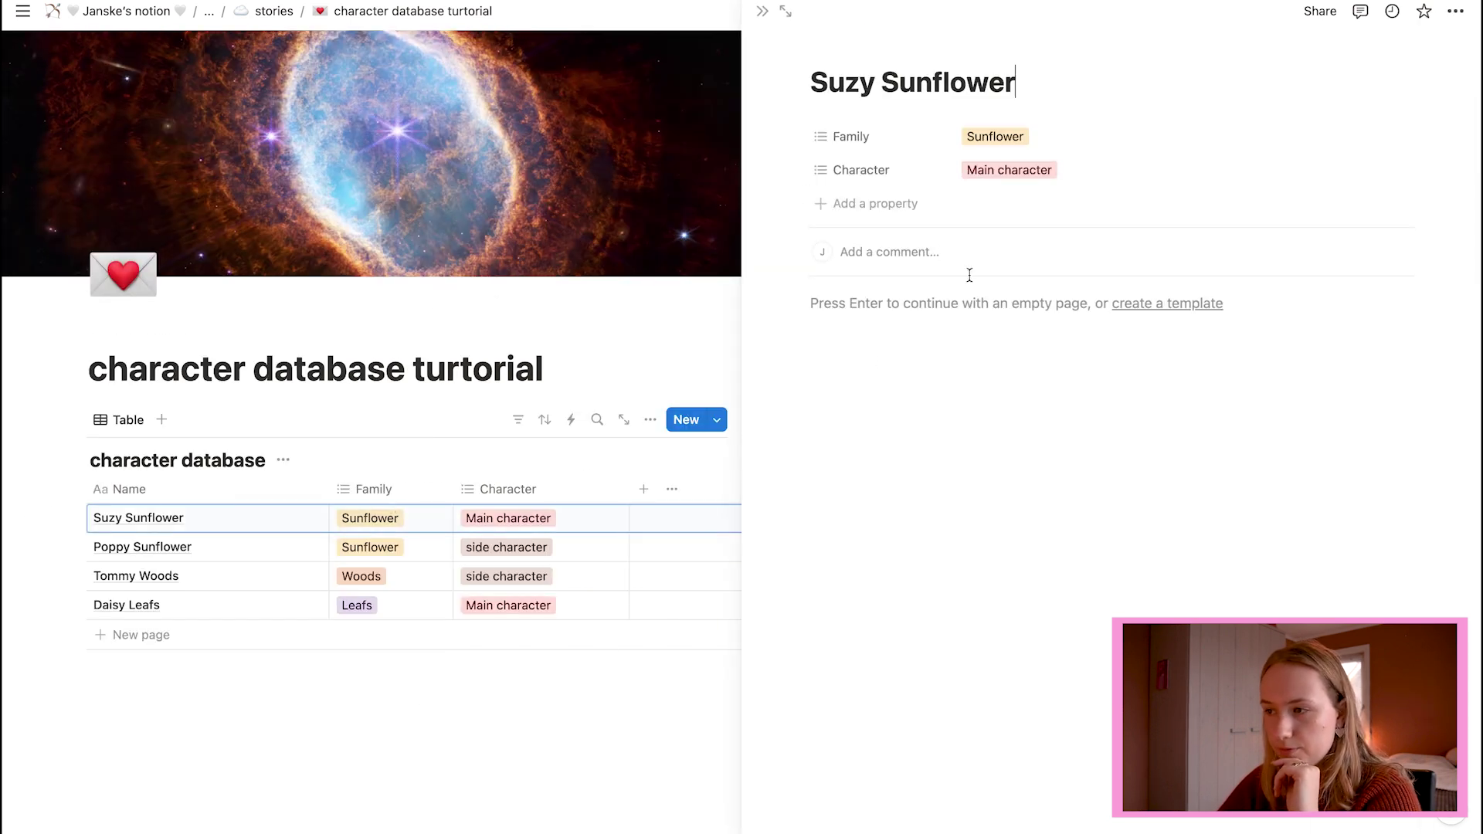
pyautogui.click(831, 51)
pyautogui.scroll(-5, 695, 255)
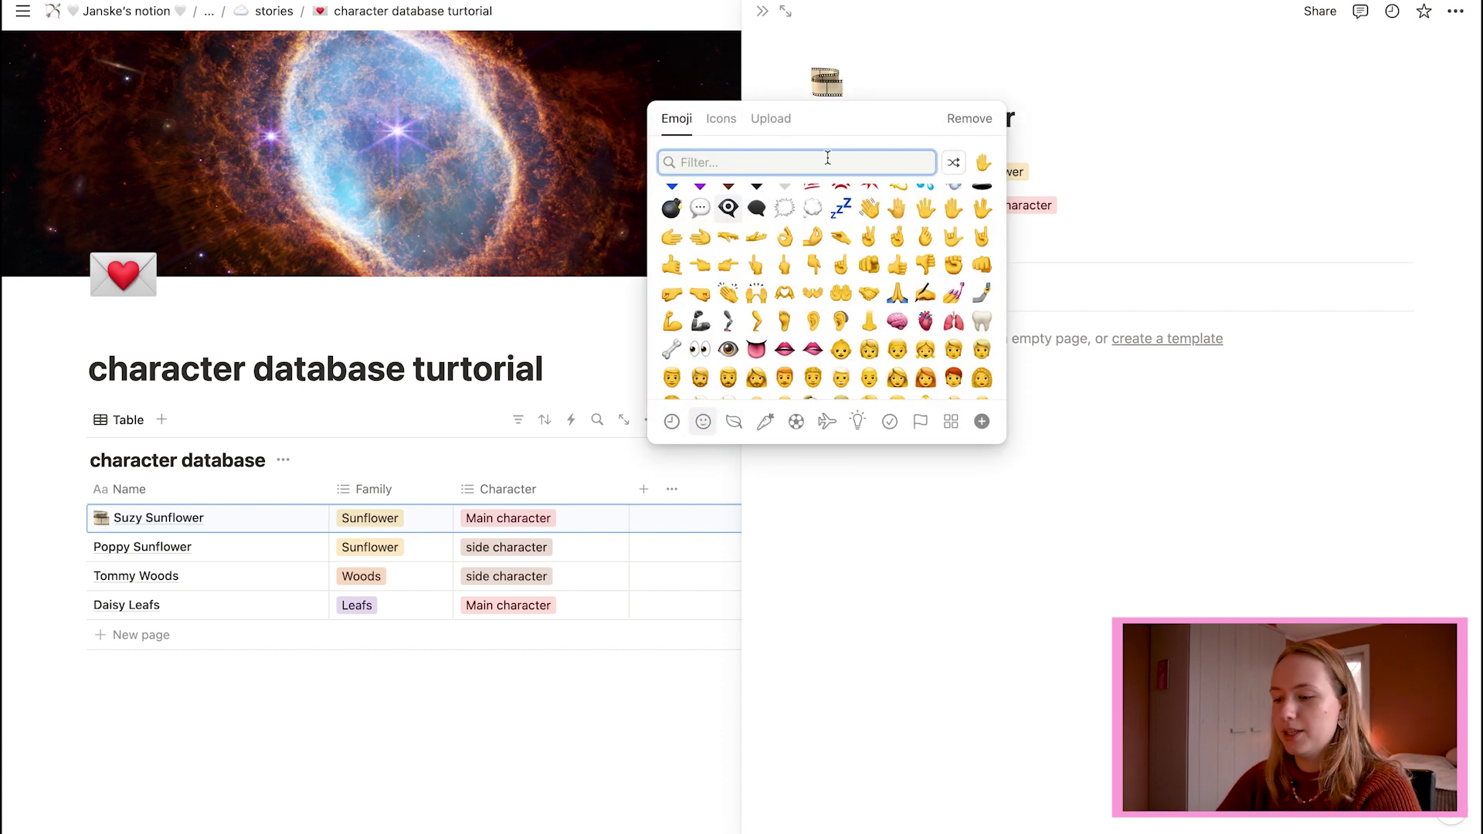
pyautogui.write('sunf')
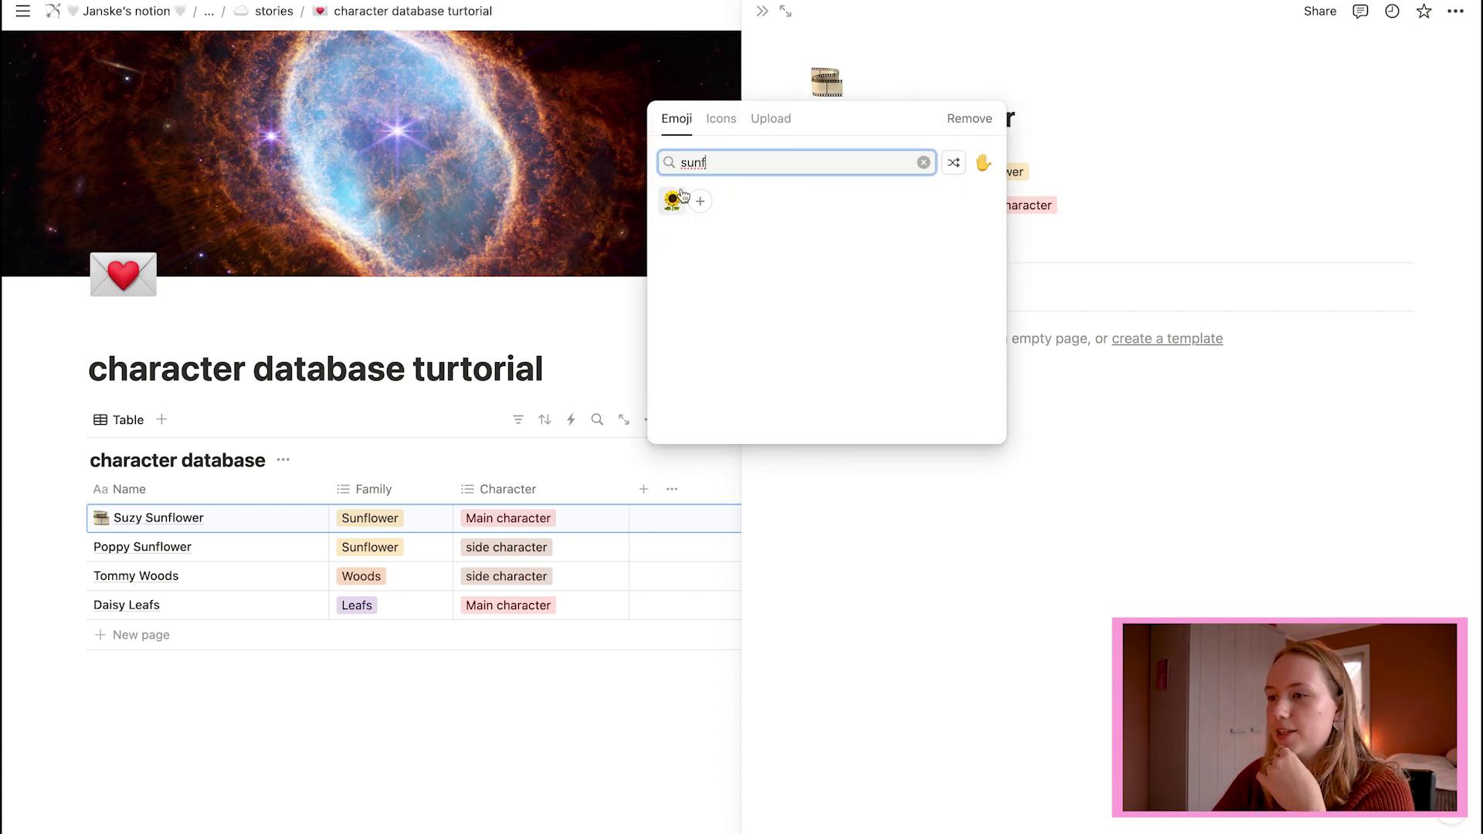
pyautogui.click(678, 200)
pyautogui.click(480, 396)
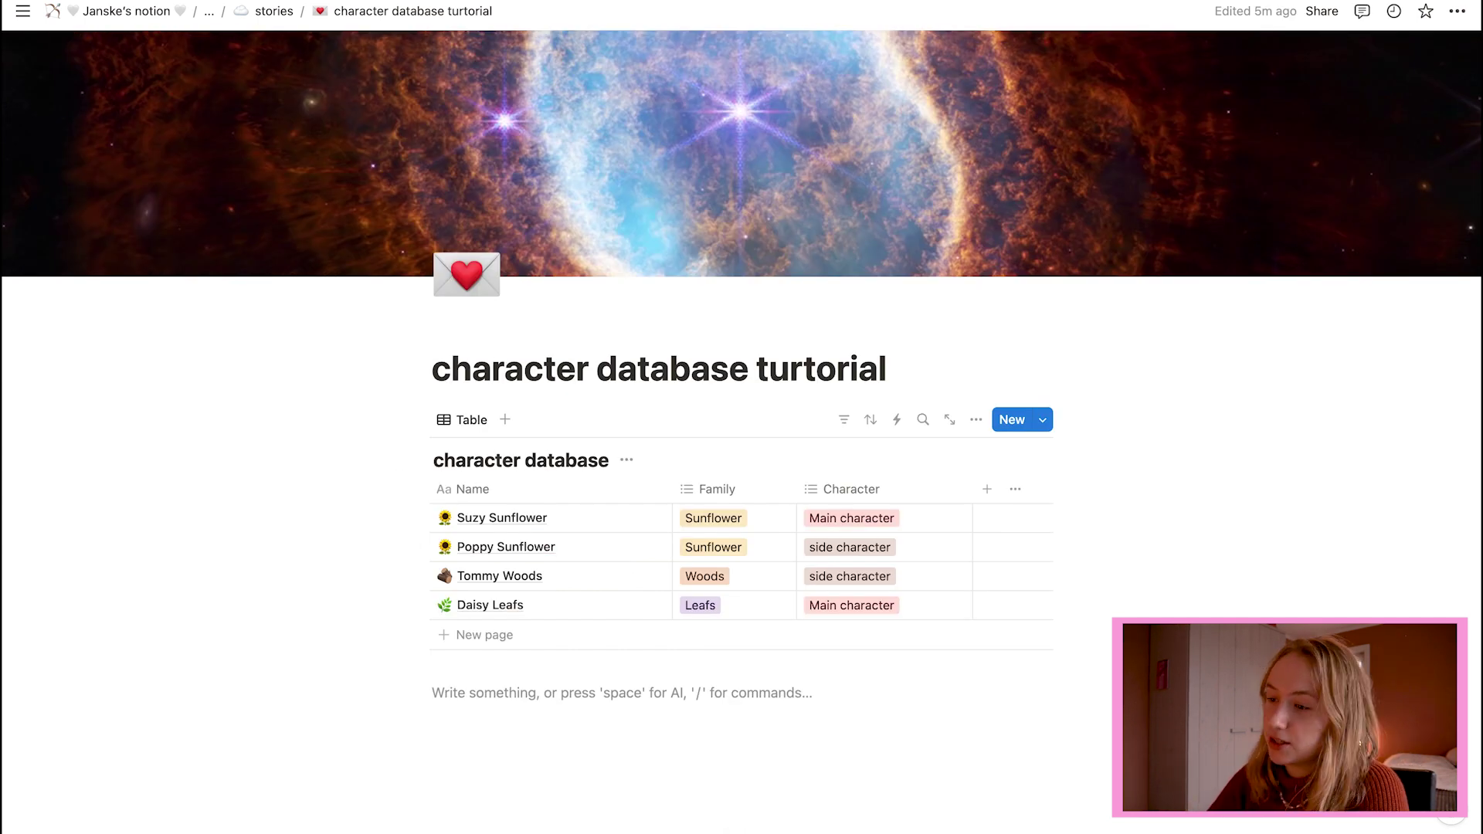
# - Look at the Table view's settings, then close them
pyautogui.scroll(-1, 399, 462)
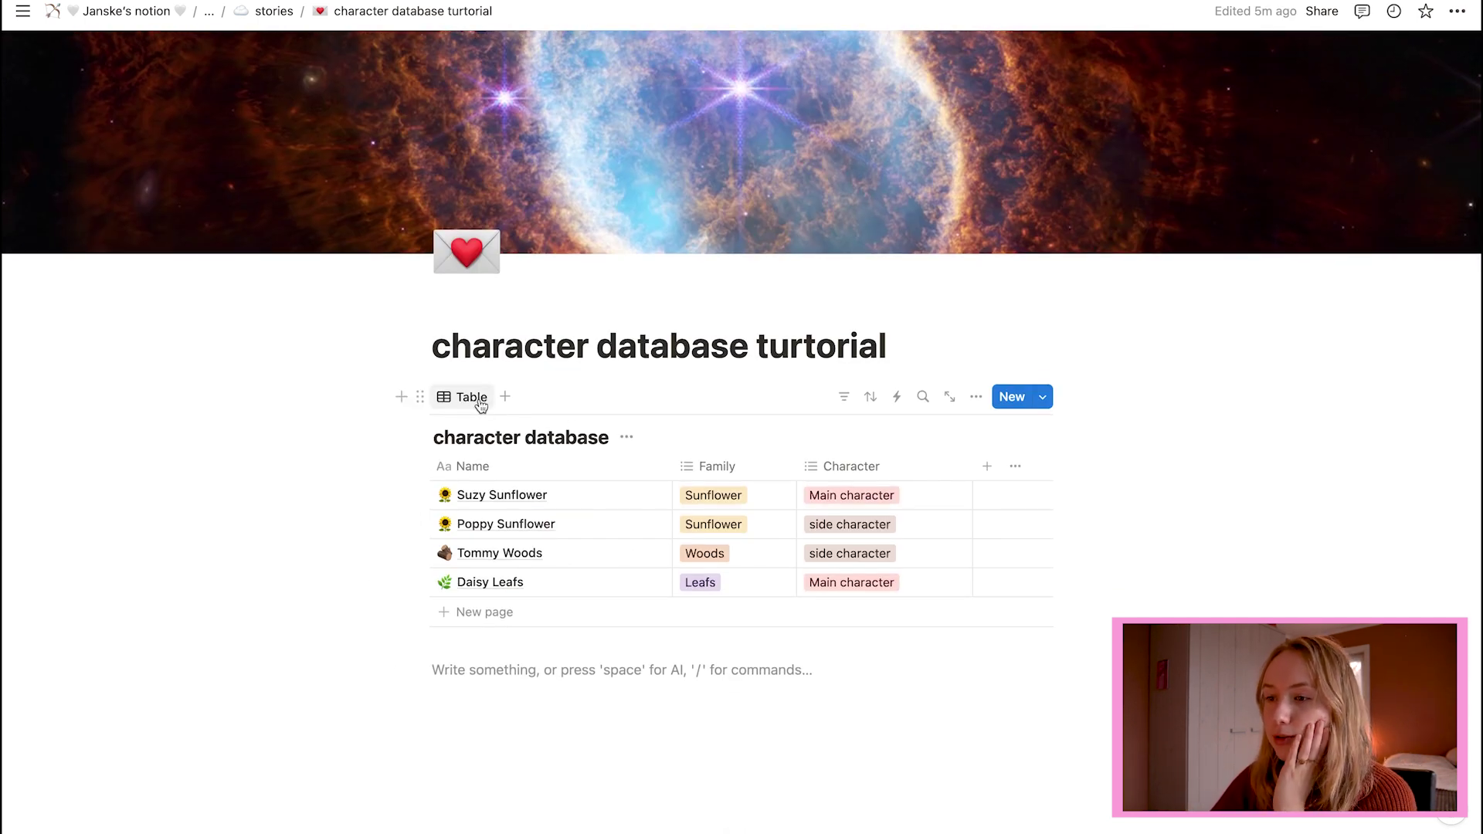
pyautogui.click(479, 397)
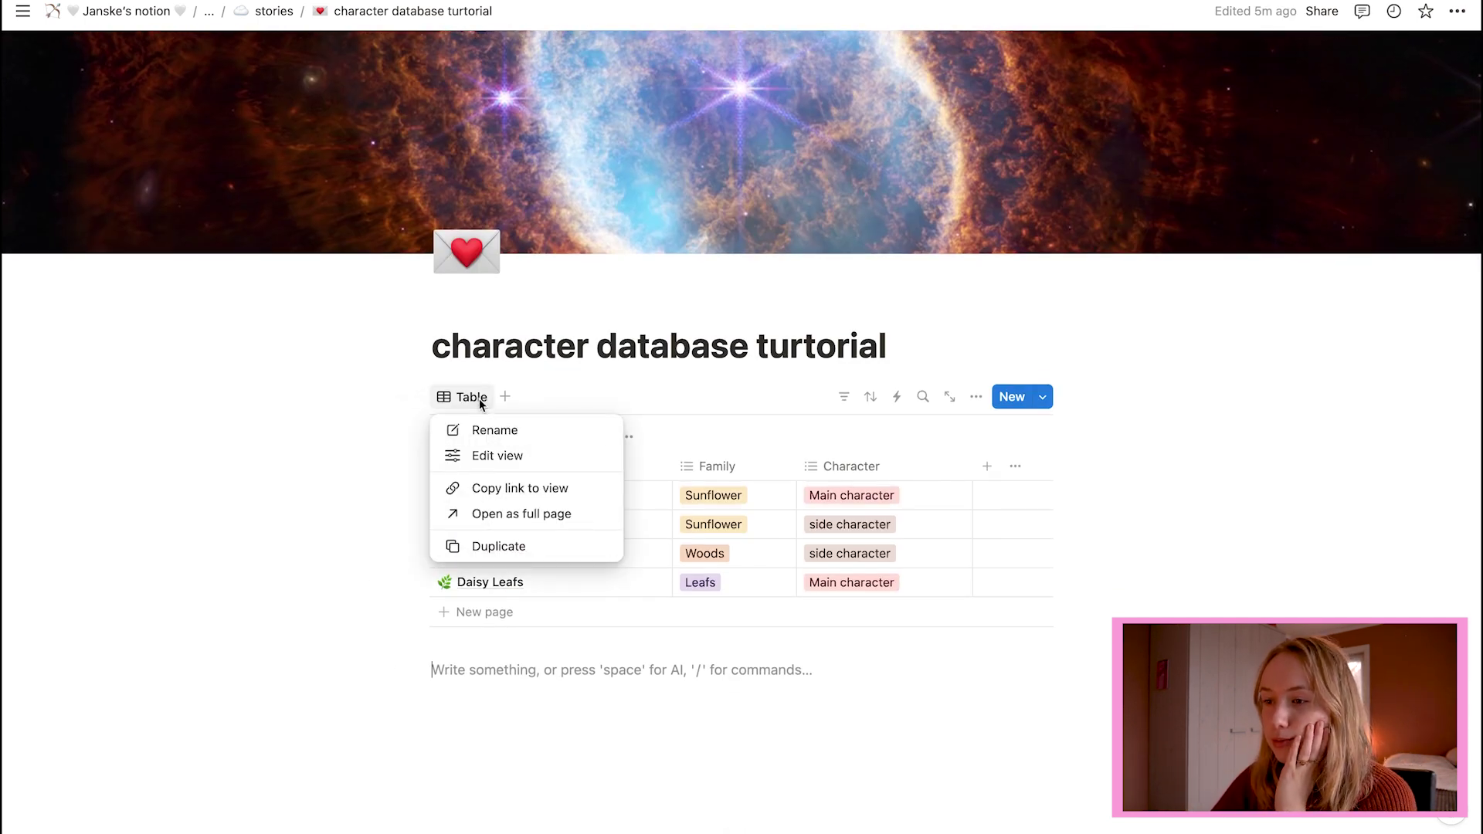
pyautogui.click(508, 456)
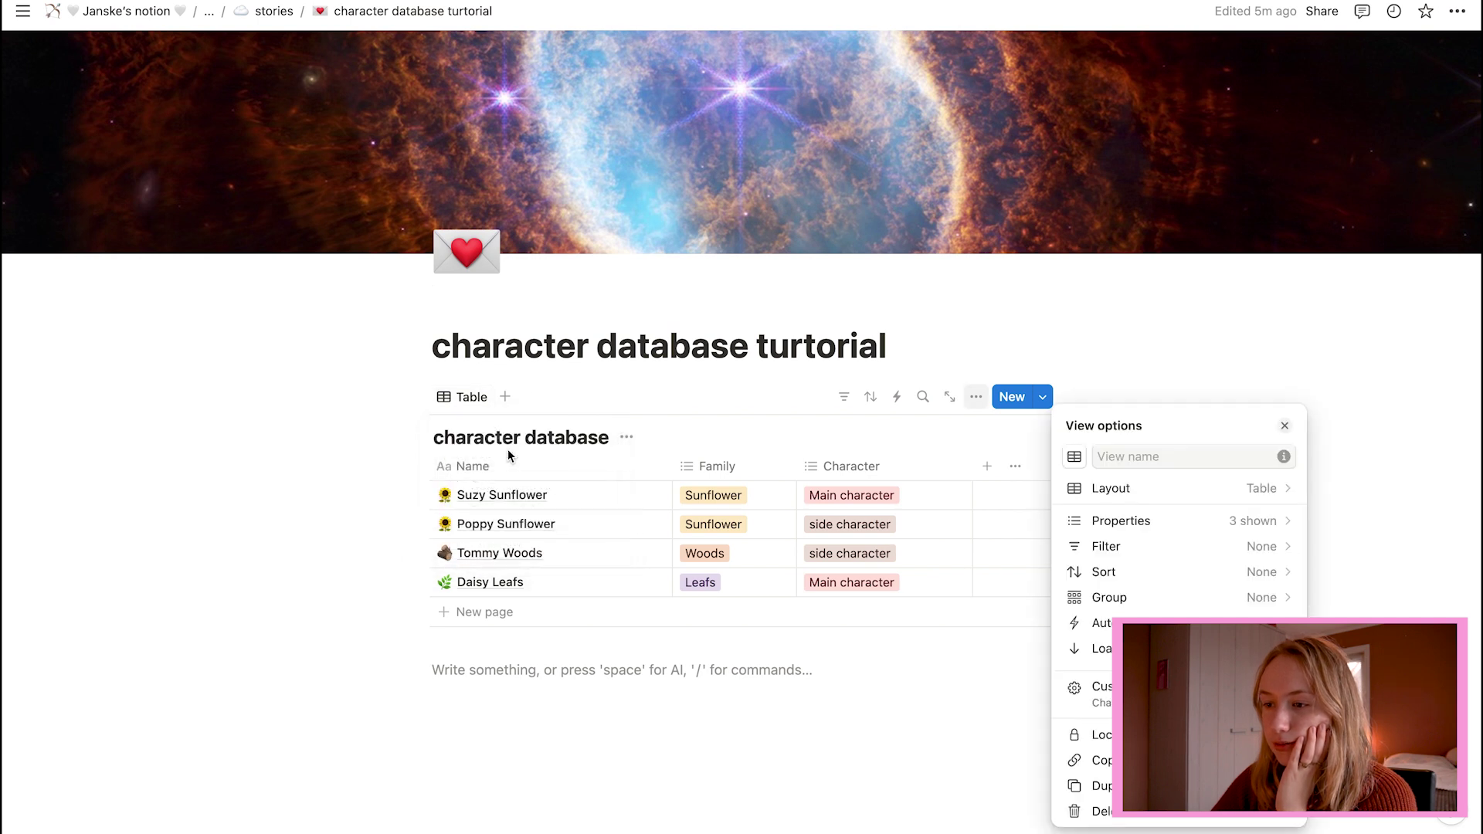
pyautogui.click(1285, 425)
# - Add a Gallery view of the characters and compare it with the Table view
pyautogui.click(506, 397)
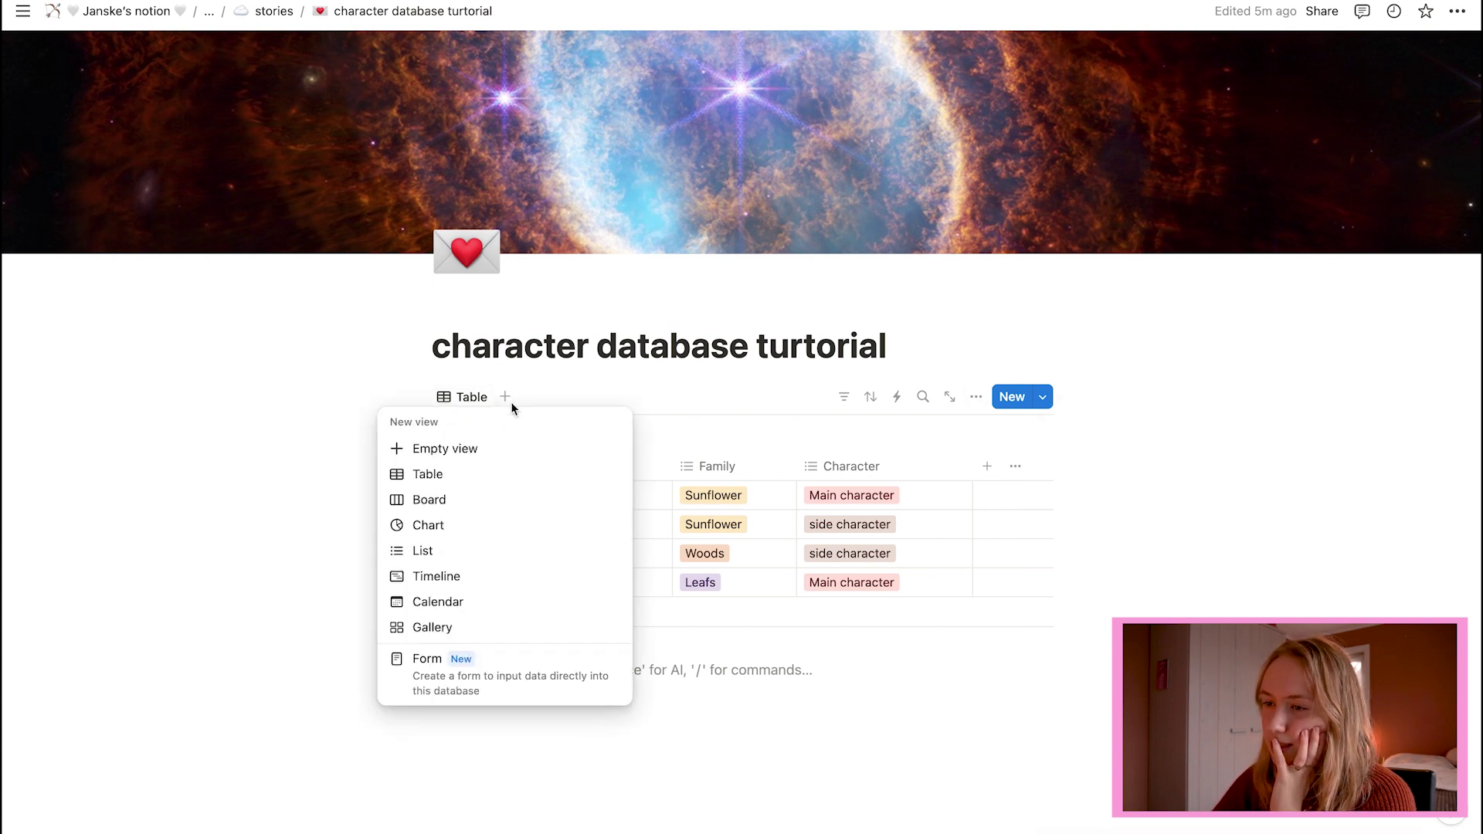
pyautogui.click(447, 635)
pyautogui.scroll(-2, 1160, 422)
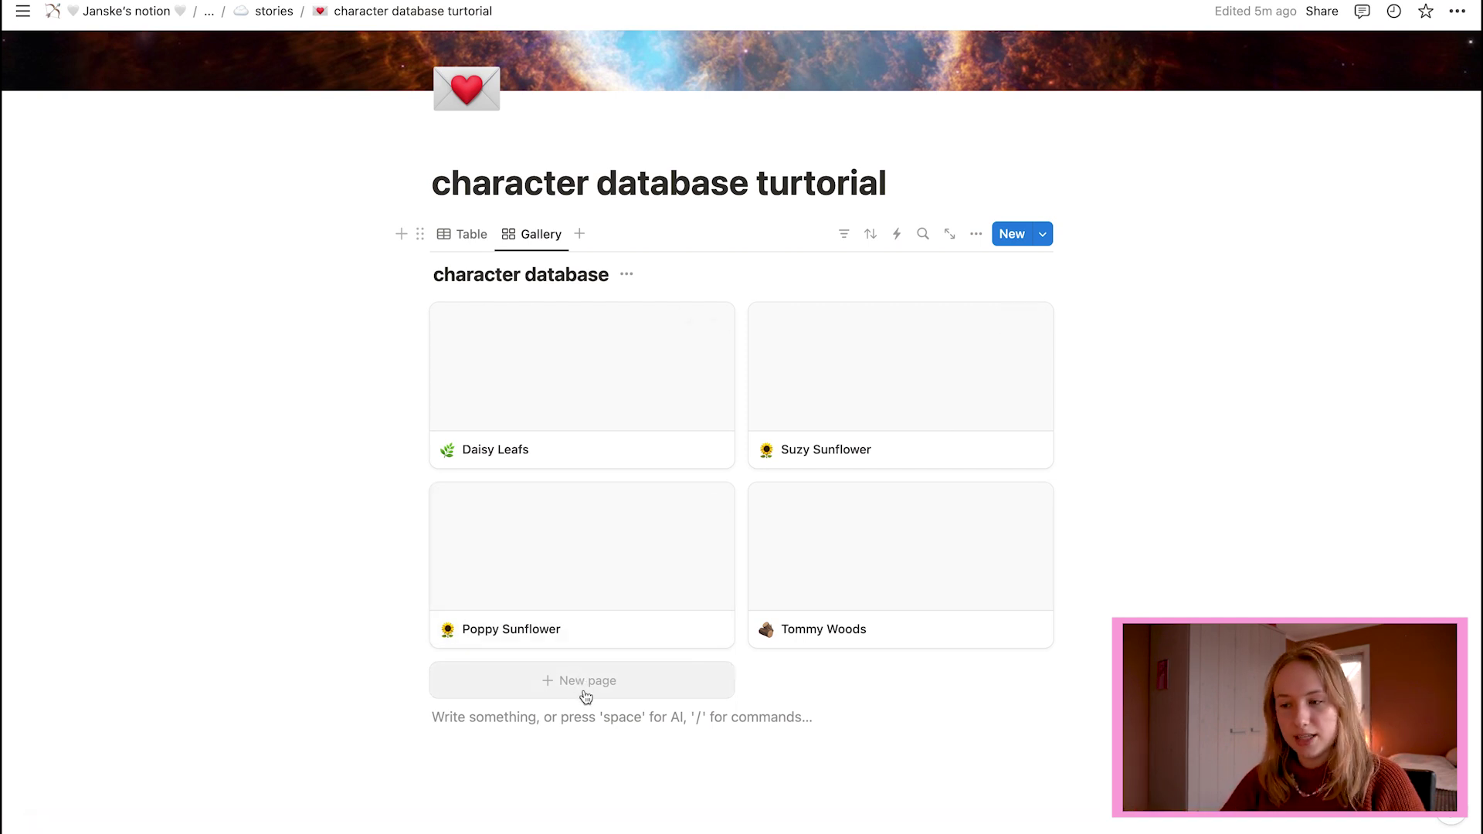
pyautogui.click(473, 231)
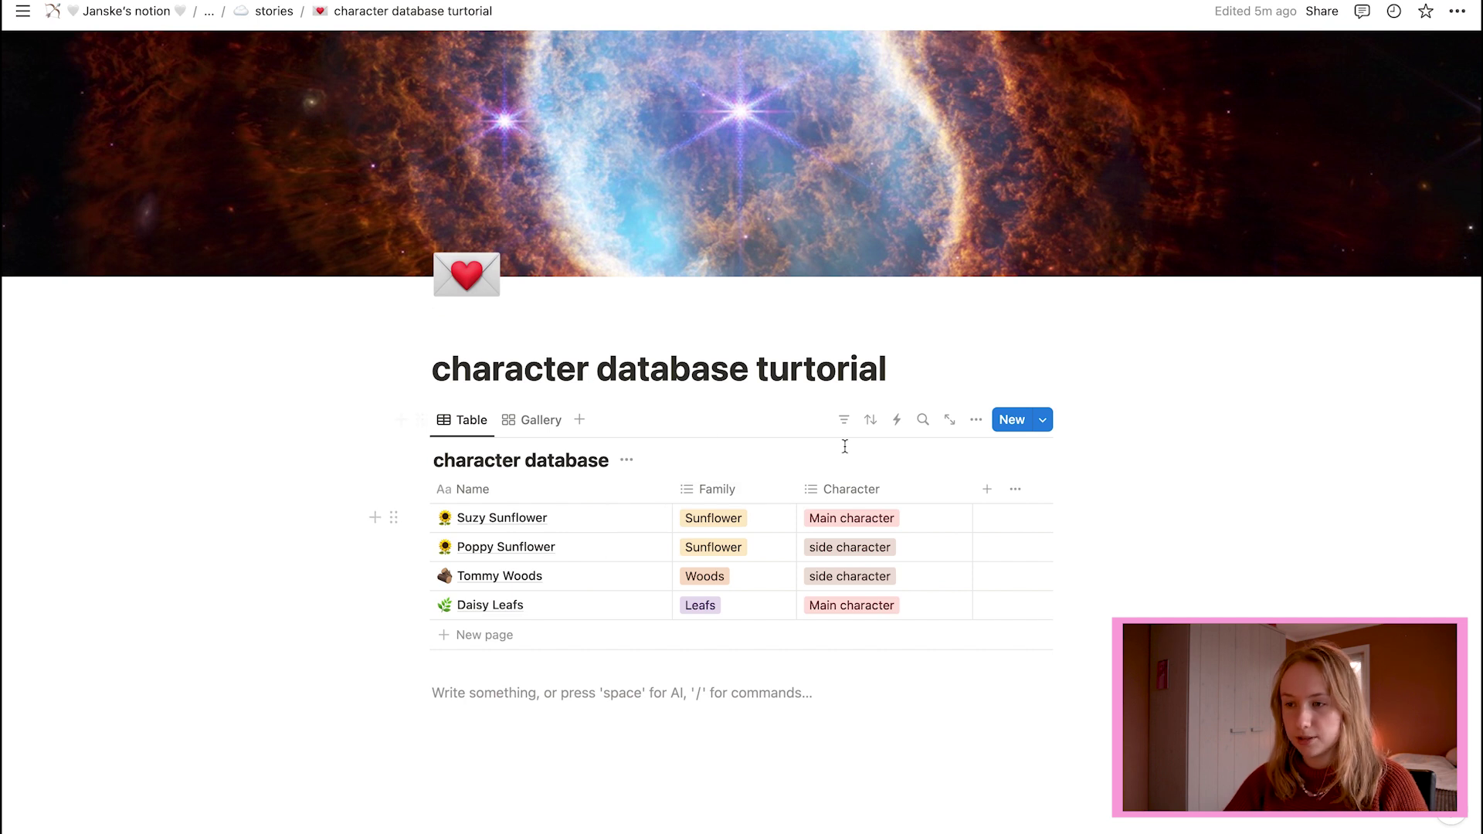
pyautogui.scroll(-2, 997, 585)
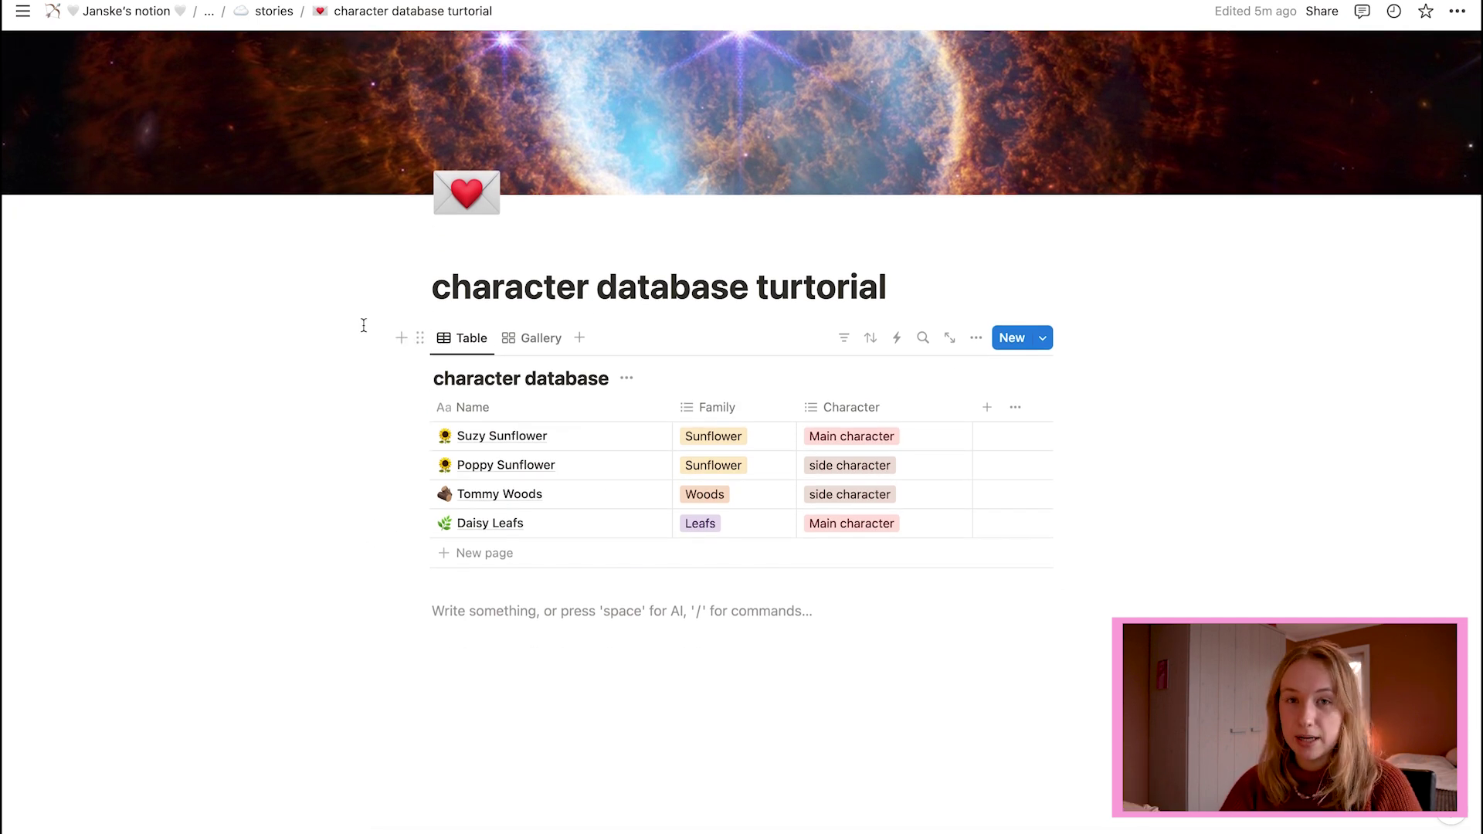
pyautogui.click(531, 338)
pyautogui.scroll(-4, 1077, 440)
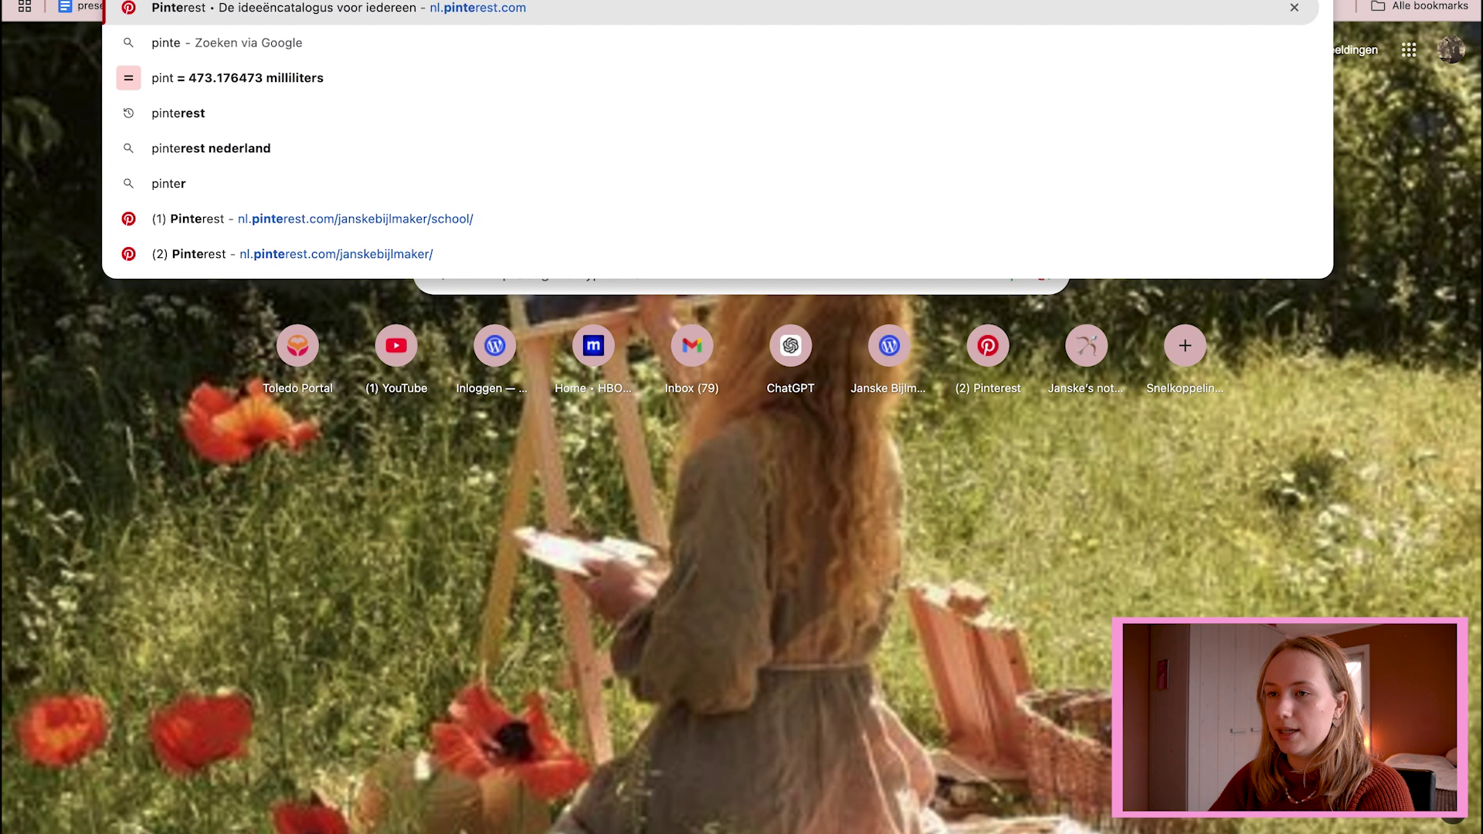
# - Search Google for 'pinterests', then replace the query with 'ar' to head to Artbreeder
pyautogui.write('rs')
pyautogui.press('BackSpace')
pyautogui.write('ests')
pyautogui.press('Return')
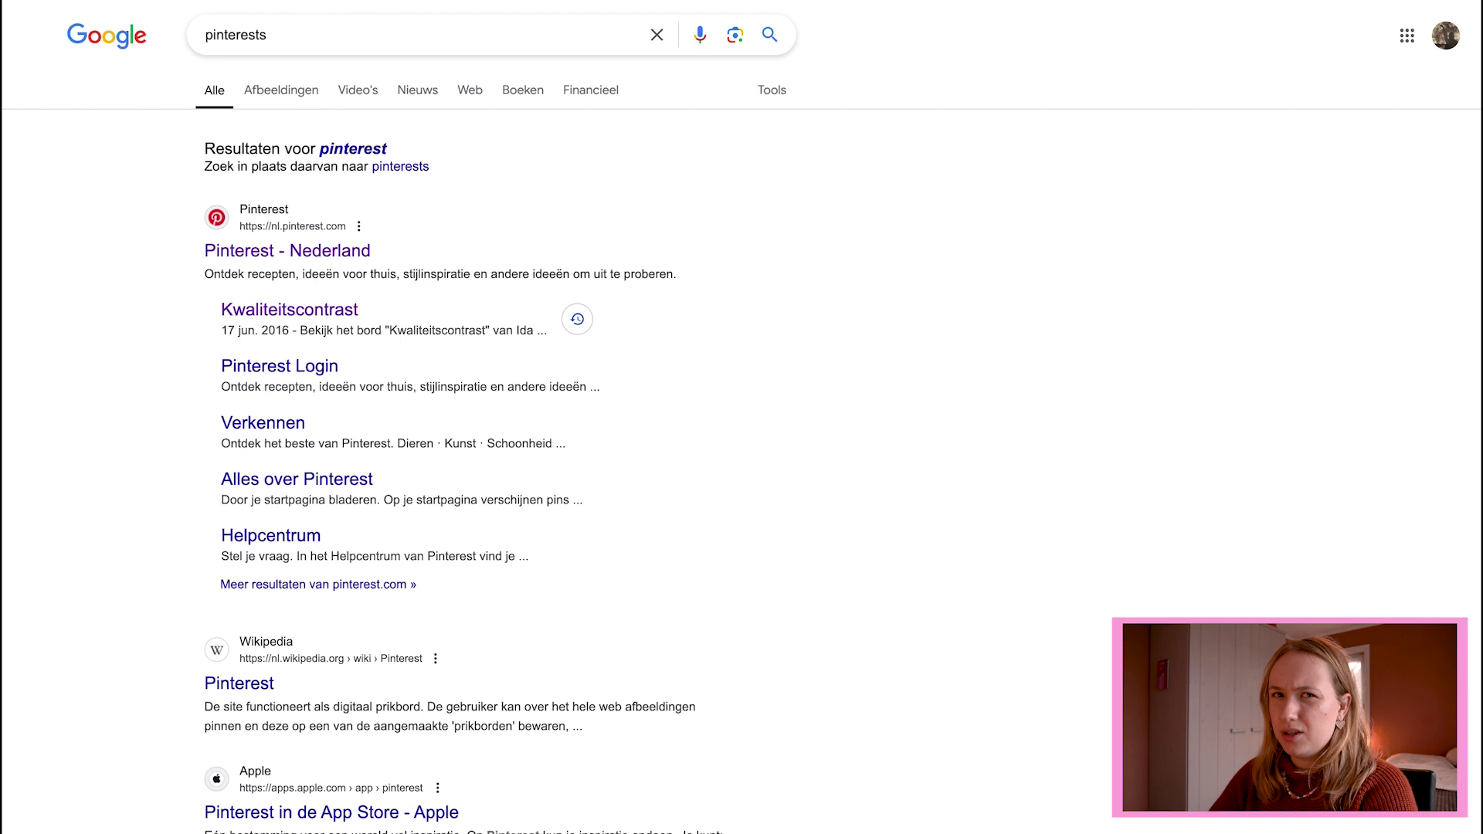
pyautogui.doubleClick(287, 40)
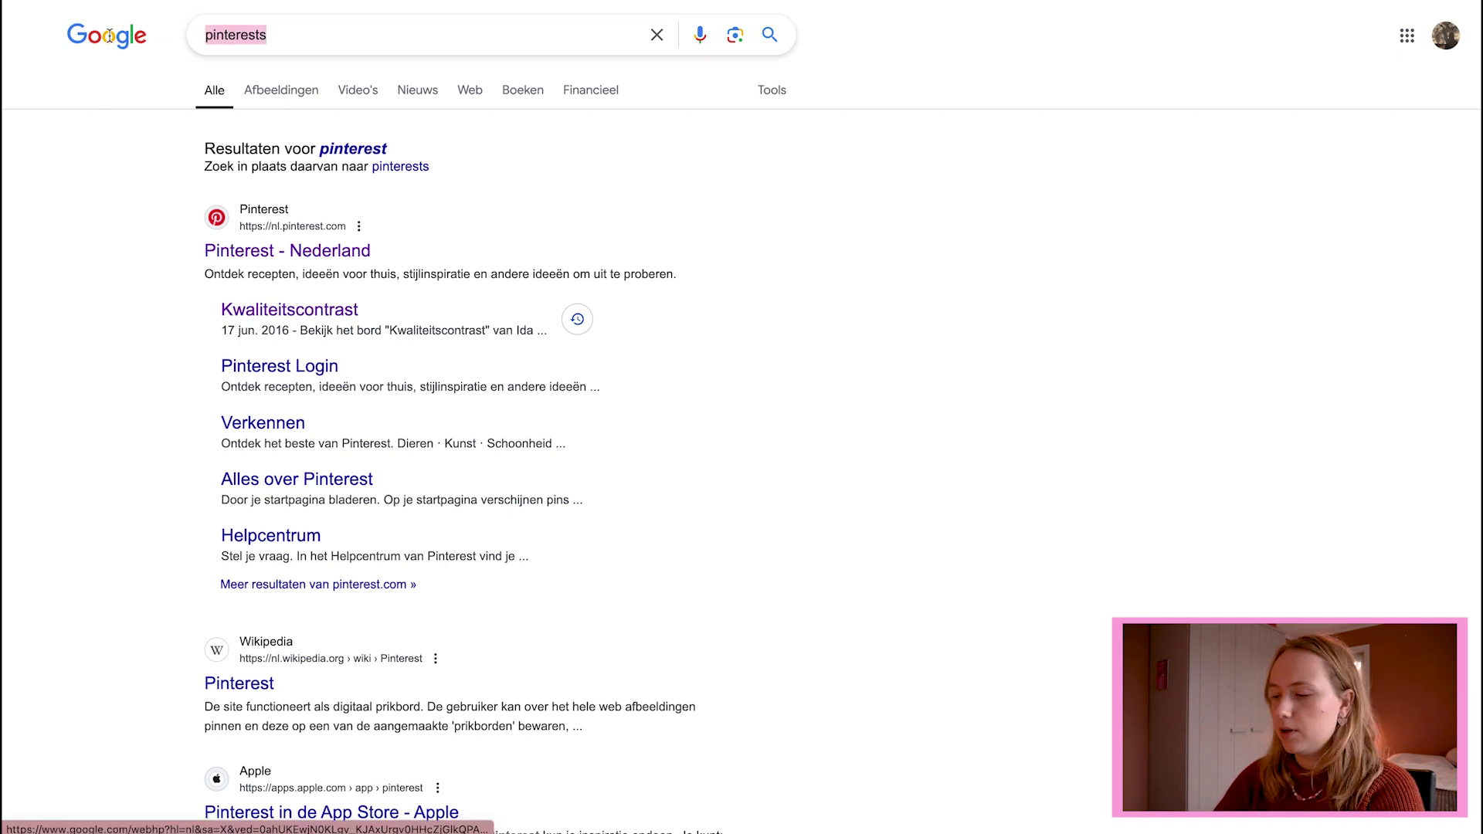
pyautogui.write('ar')
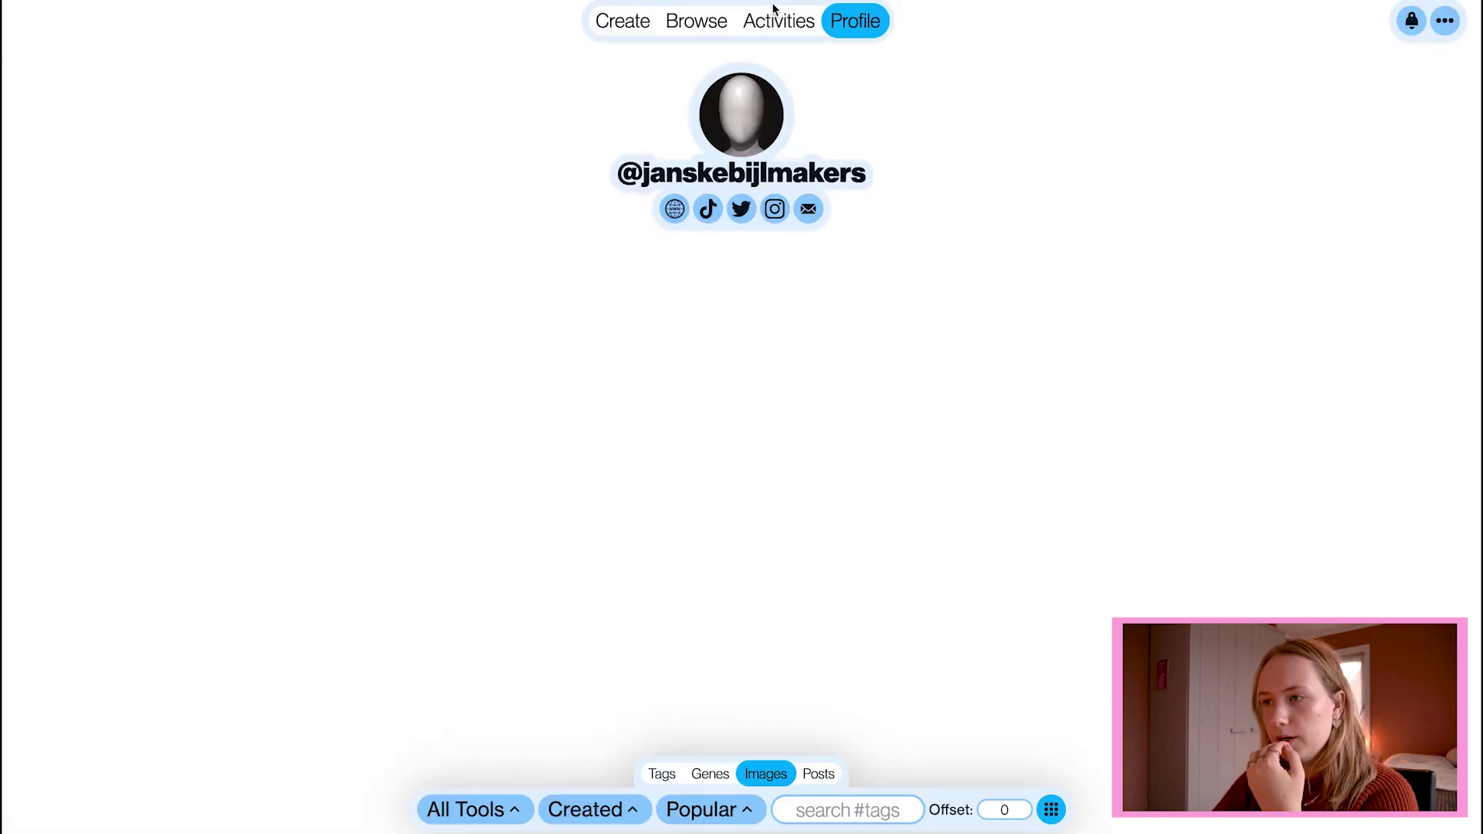
# - Look around Artbreeder's Browse, Create and profile pages, then open the featured squirrel-in-pink-jacket image
pyautogui.click(794, 35)
pyautogui.click(699, 24)
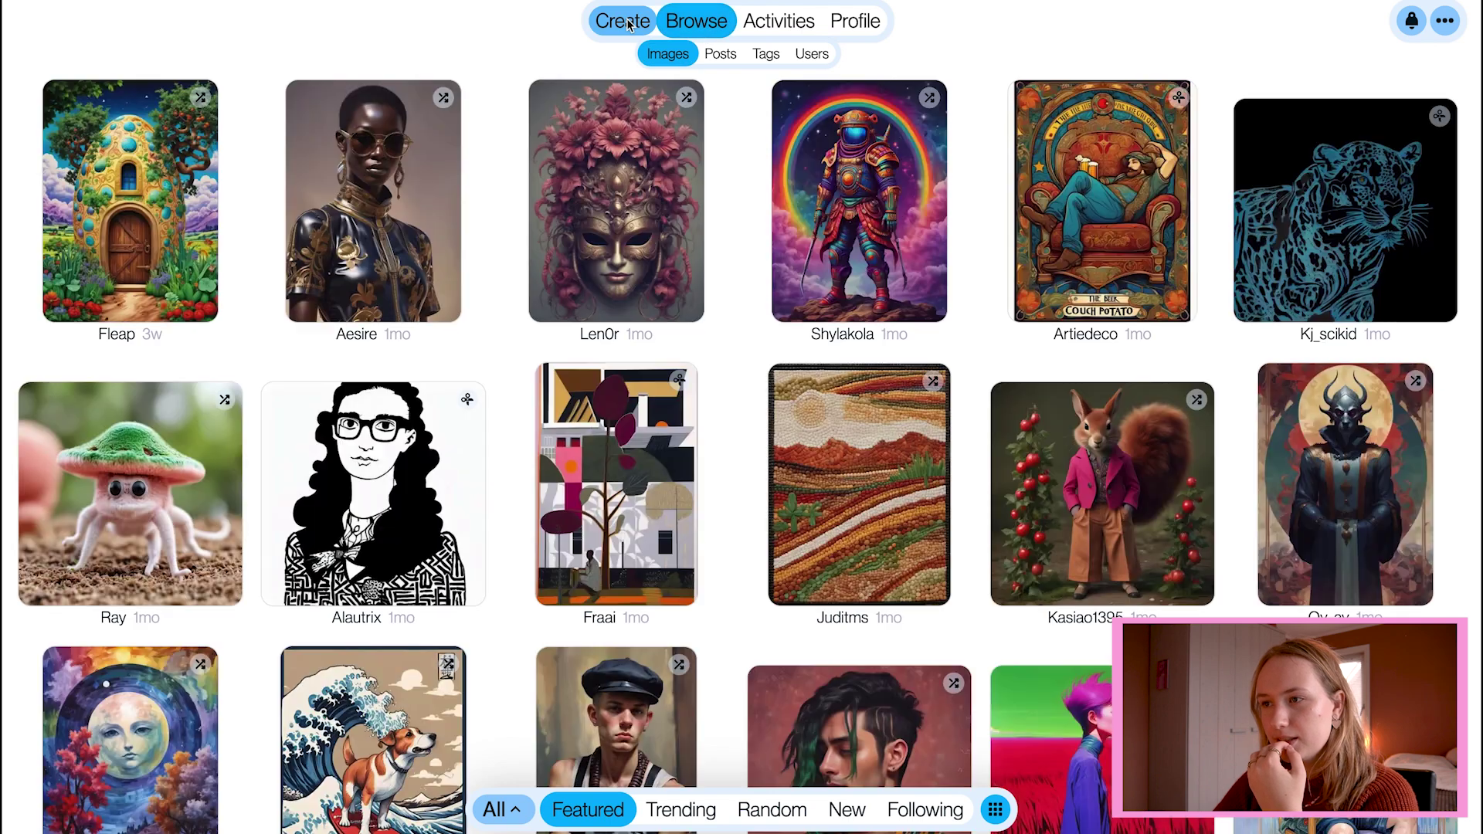
pyautogui.click(628, 24)
pyautogui.click(853, 22)
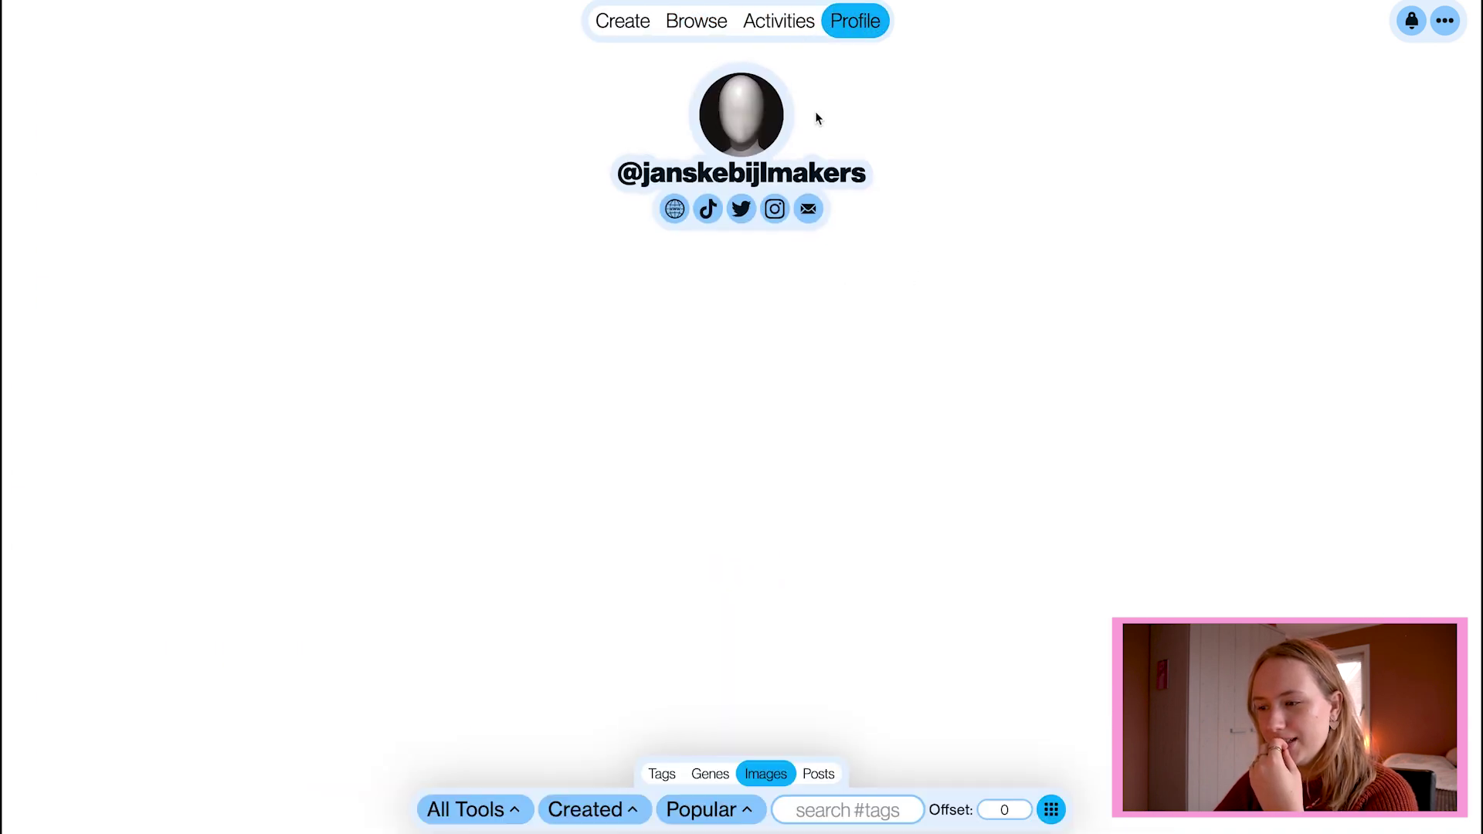
pyautogui.click(622, 20)
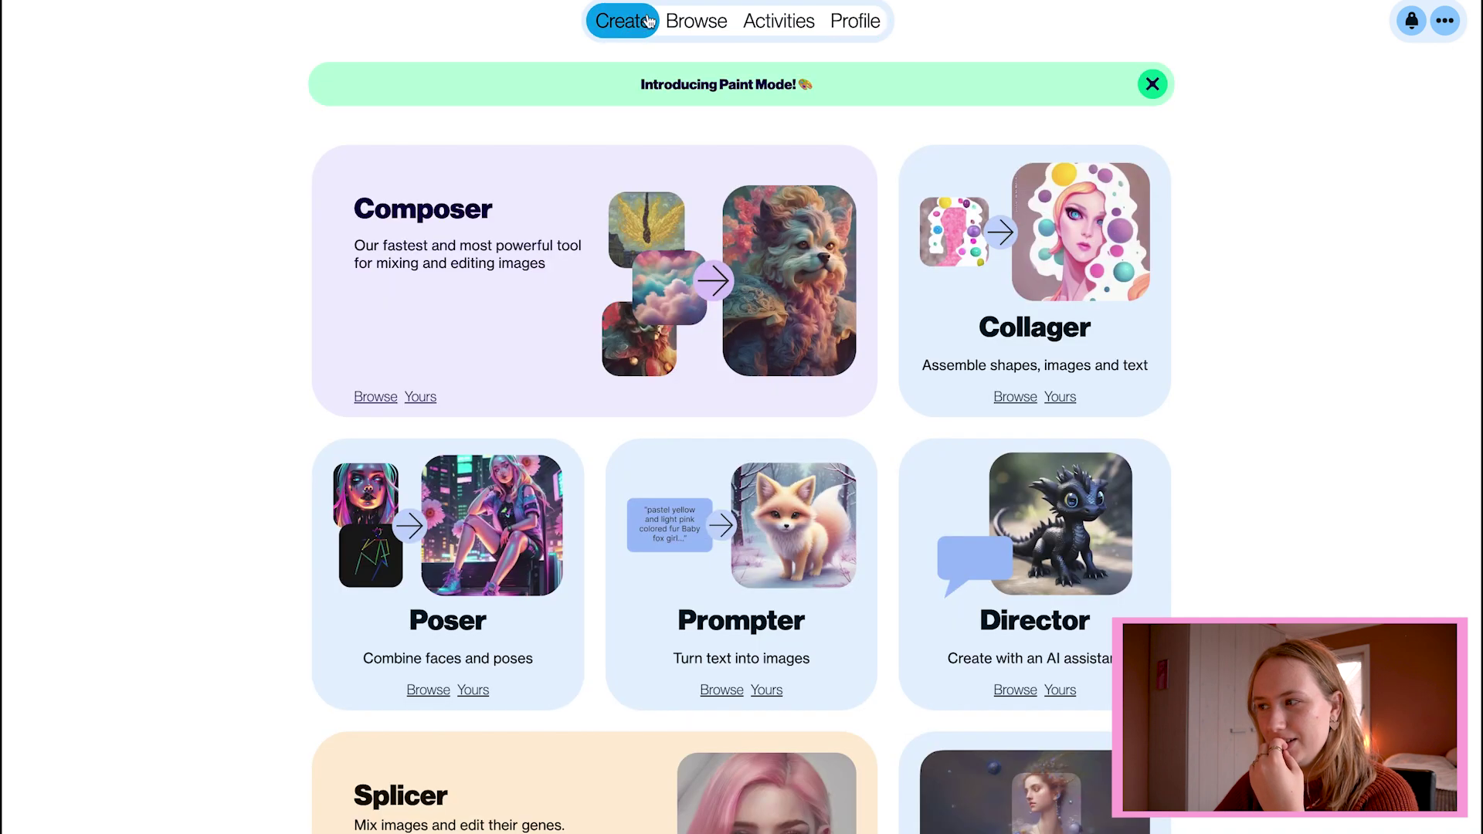
pyautogui.scroll(-1, 520, 407)
pyautogui.click(695, 21)
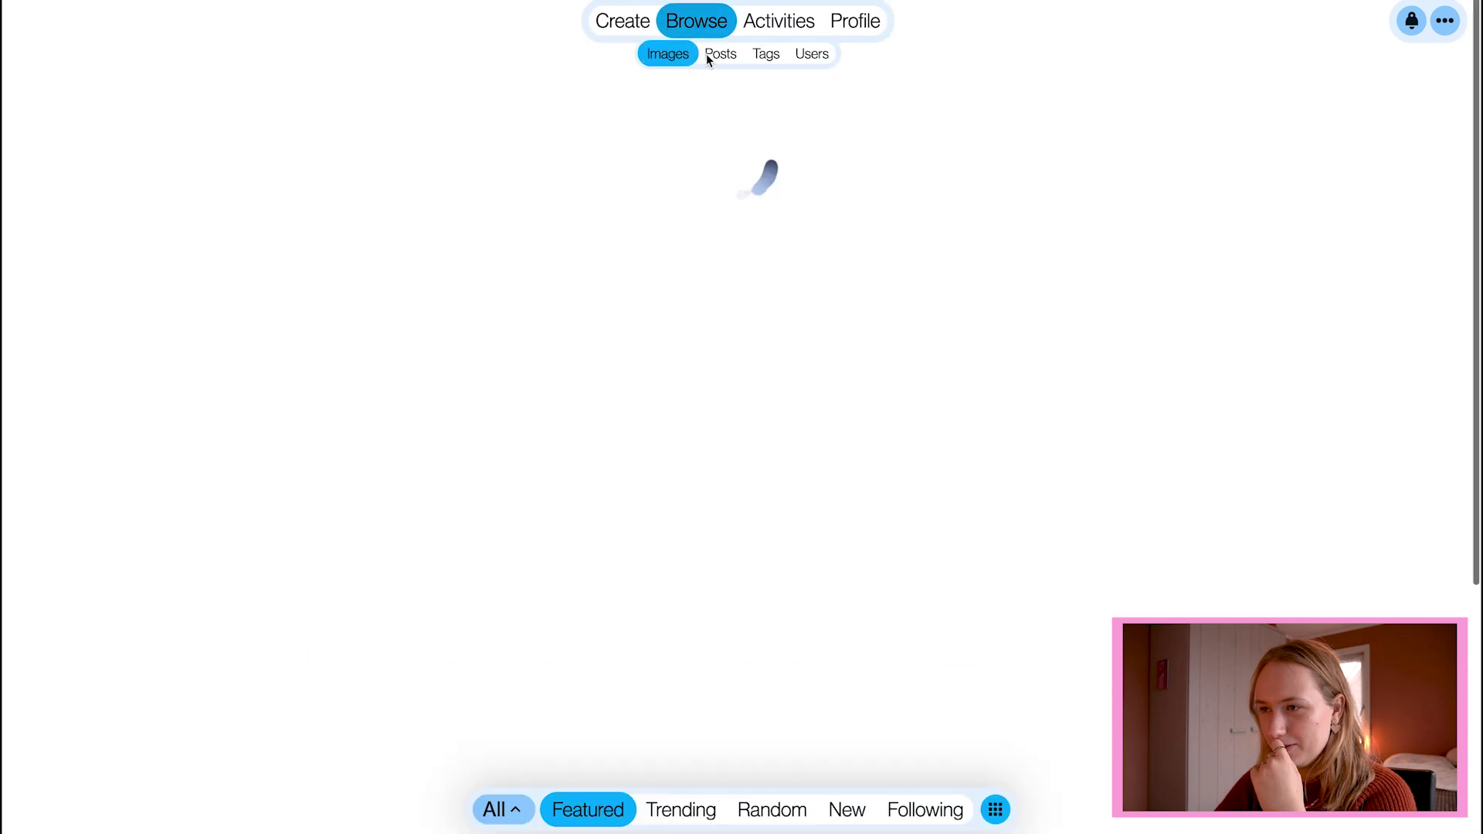
pyautogui.scroll(-3, 737, 144)
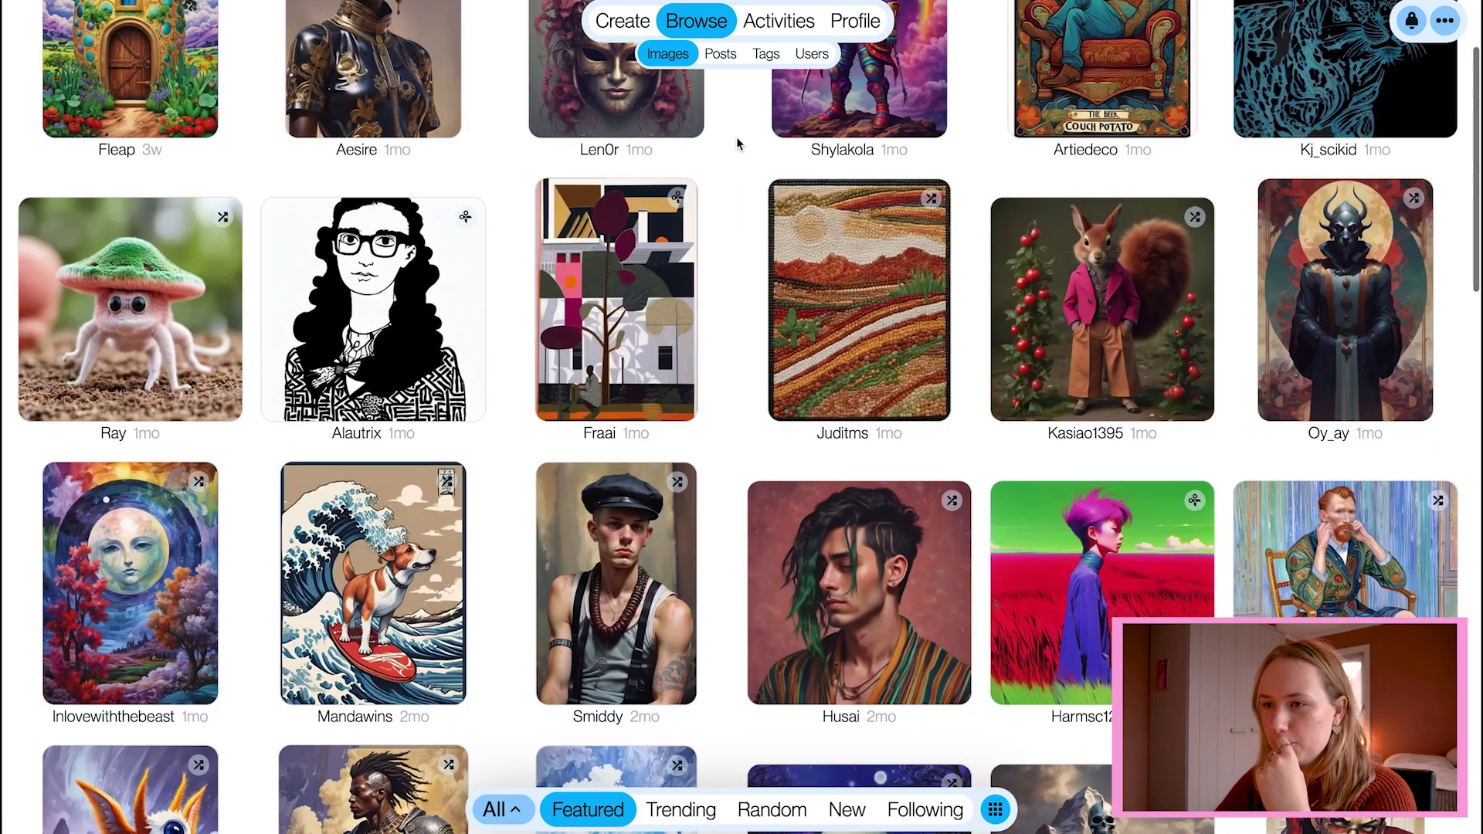
pyautogui.scroll(-1, 735, 137)
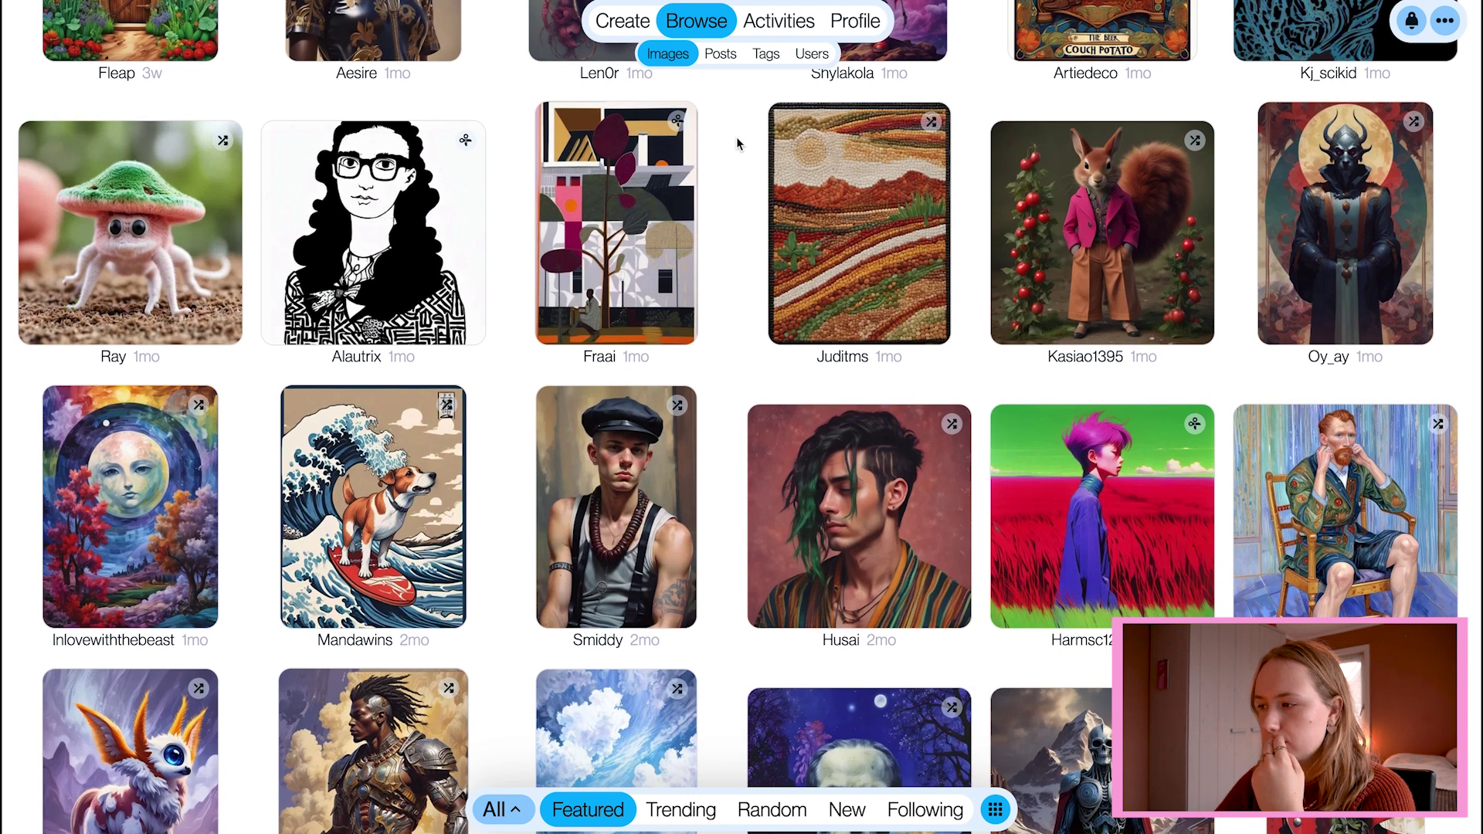
pyautogui.scroll(-2, 1147, 126)
pyautogui.click(1147, 126)
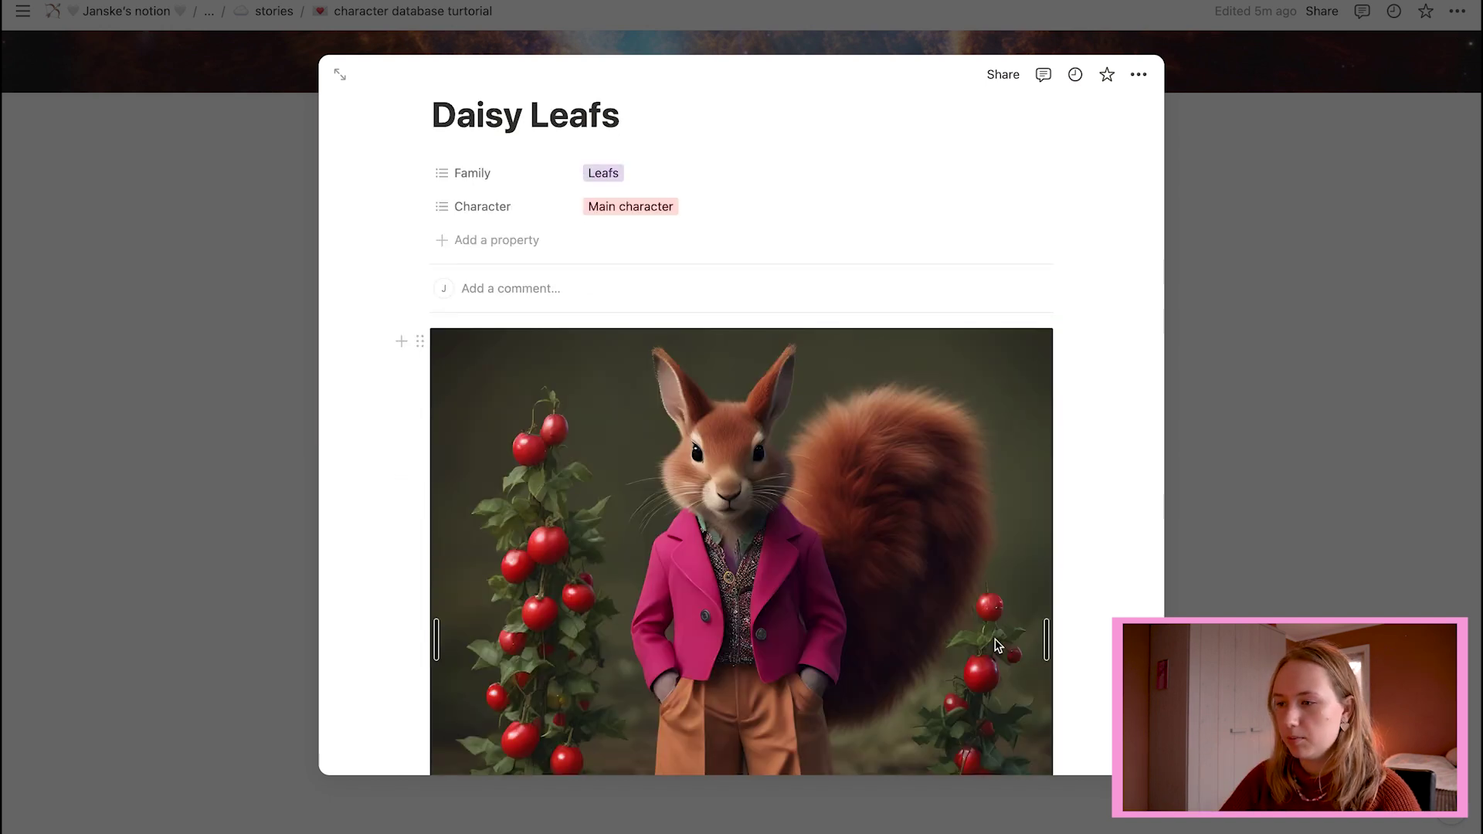
# - Shrink the squirrel picture on Daisy Leafs's page and start a new block beneath it
pyautogui.moveTo(1047, 639); pyautogui.dragTo(900, 569)
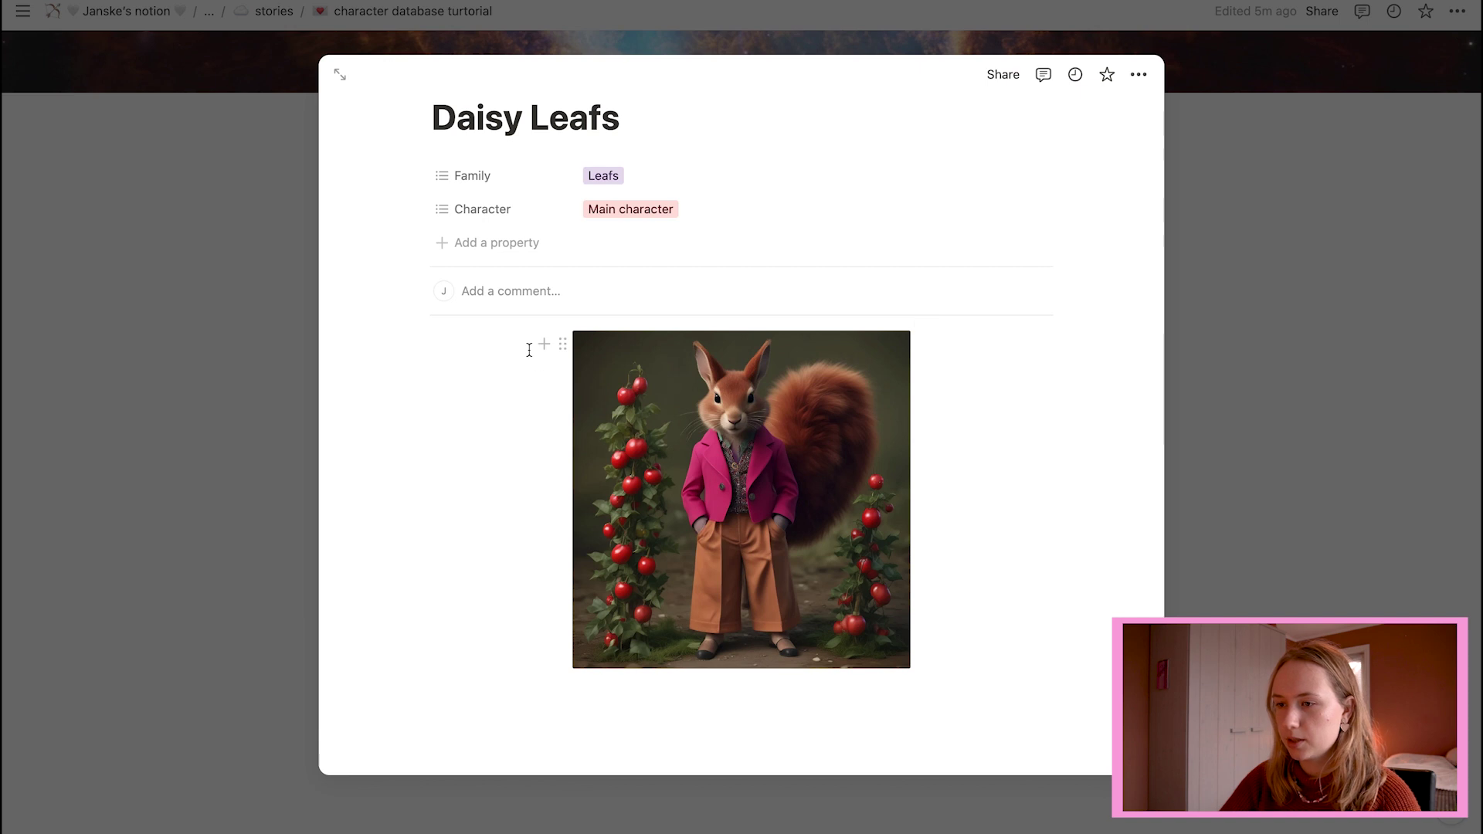
pyautogui.click(540, 345)
pyautogui.scroll(-4, 554, 448)
# - Place a table beside the squirrel image with trait labels height, haircolor, age, plus extra rows
pyautogui.click(549, 398)
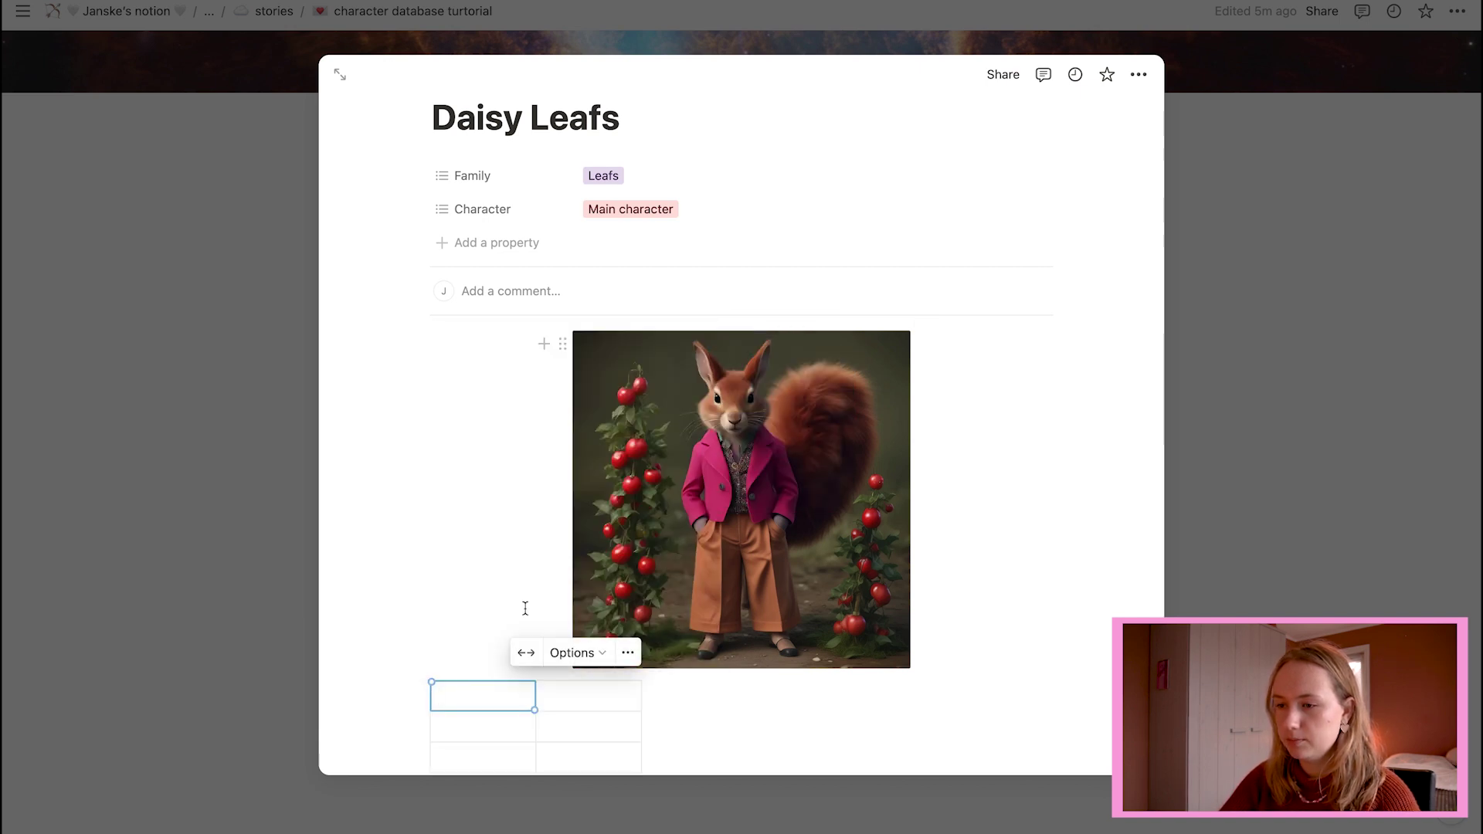
pyautogui.moveTo(420, 696); pyautogui.dragTo(934, 352)
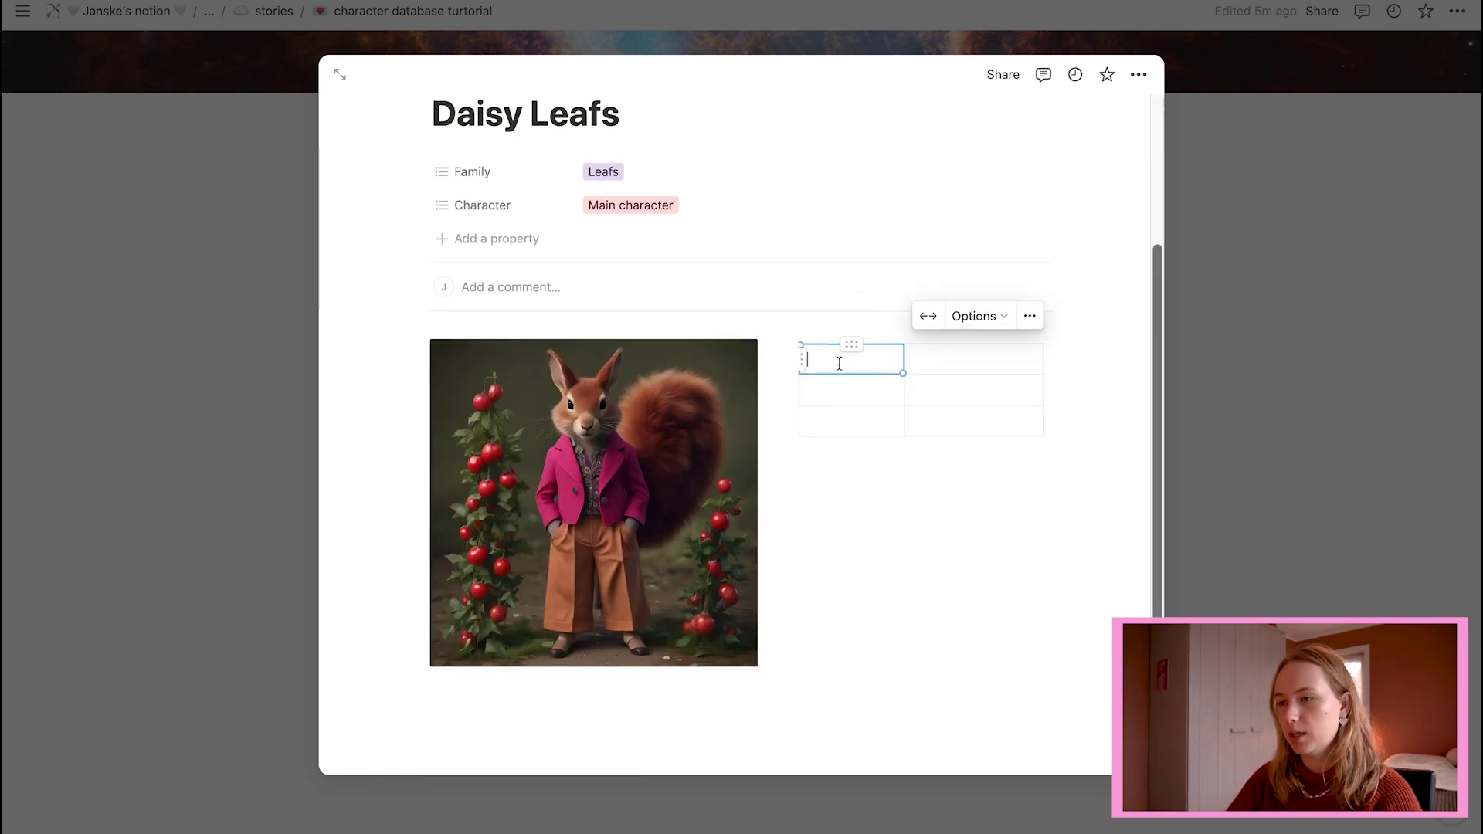
pyautogui.write('height')
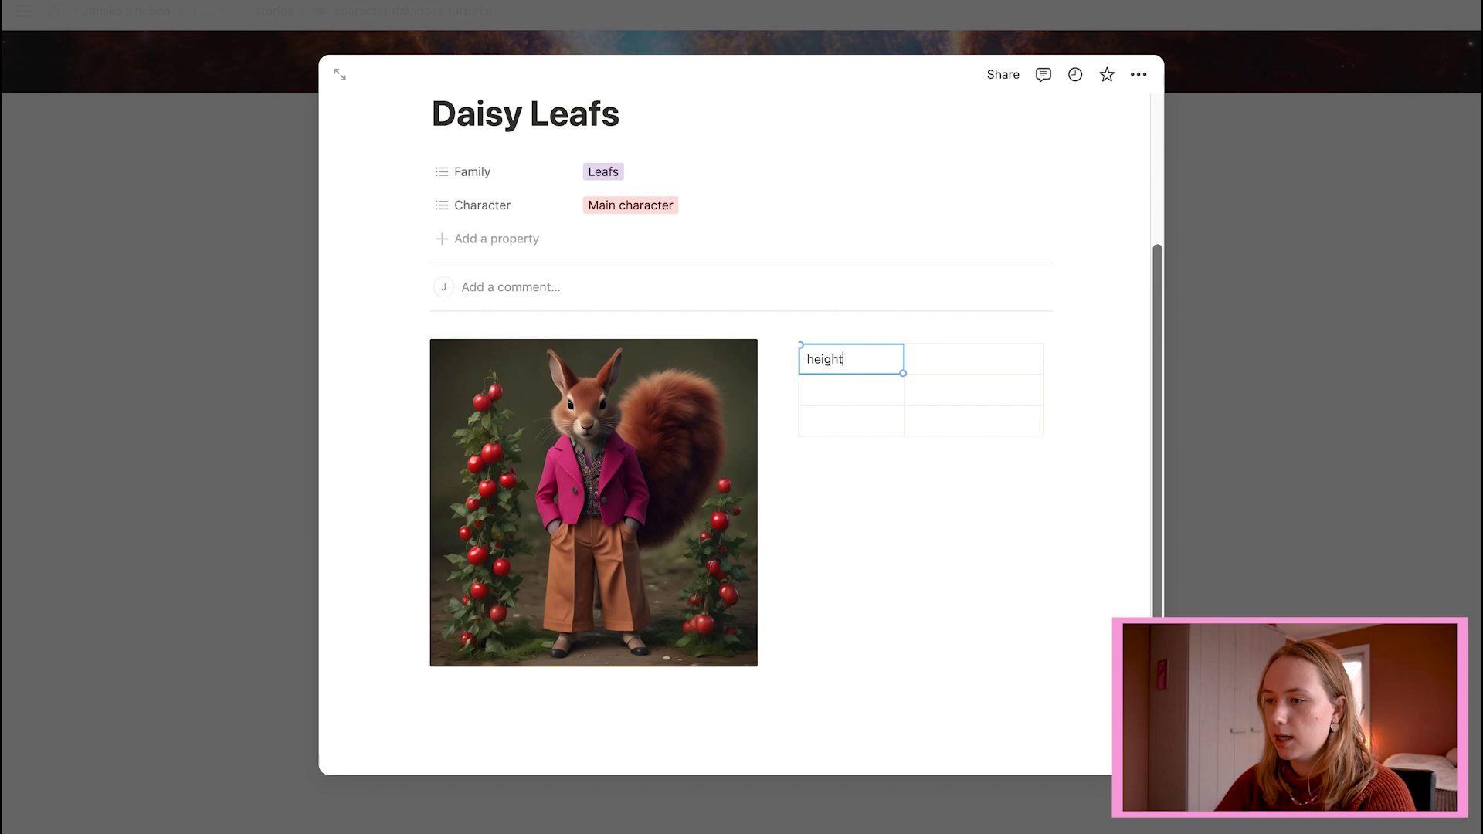
pyautogui.click(847, 398)
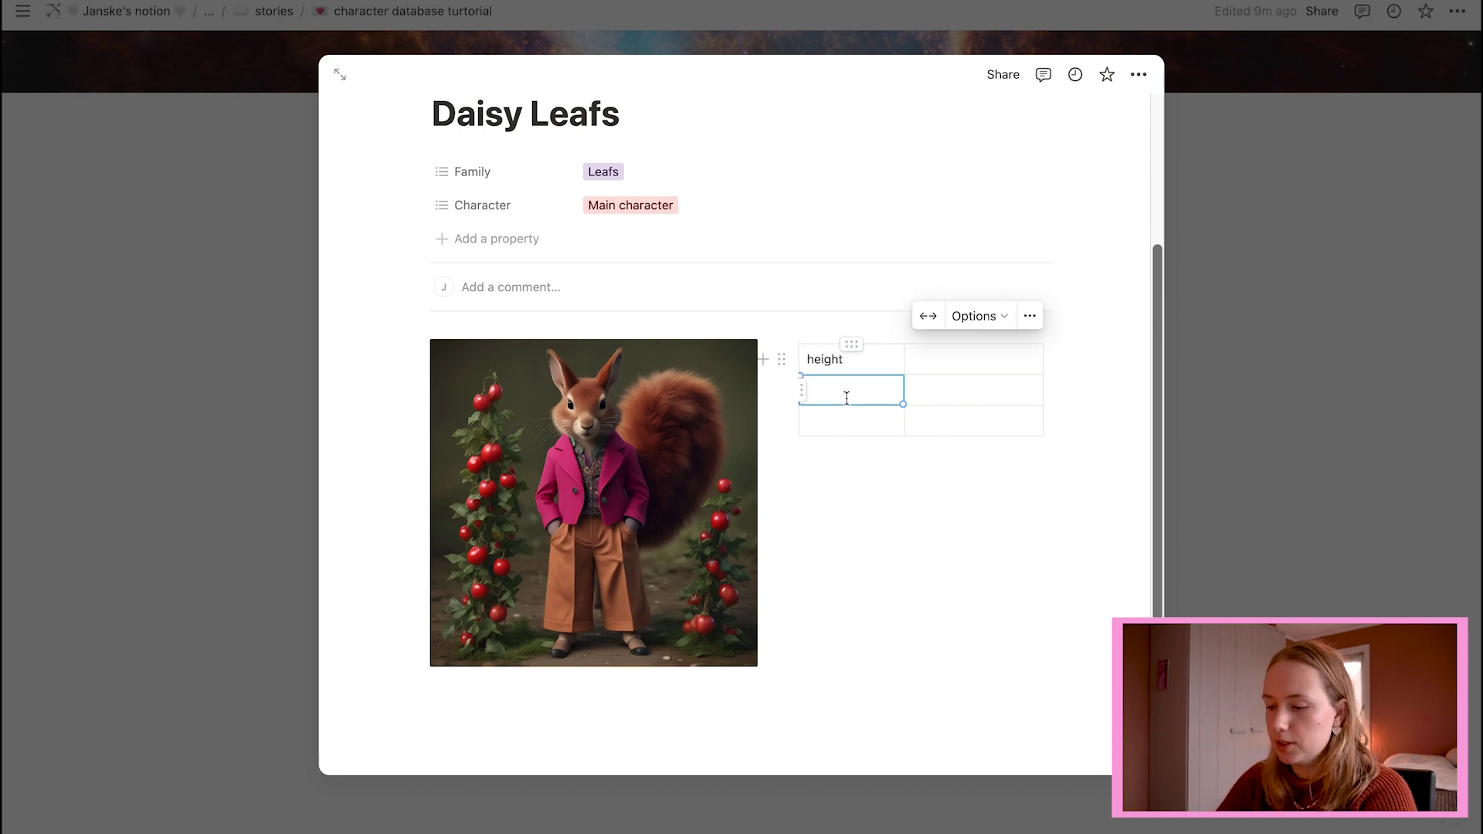
pyautogui.write('haircolor')
pyautogui.press('Tab')
pyautogui.click(887, 424)
pyautogui.write('age')
pyautogui.press('Tab')
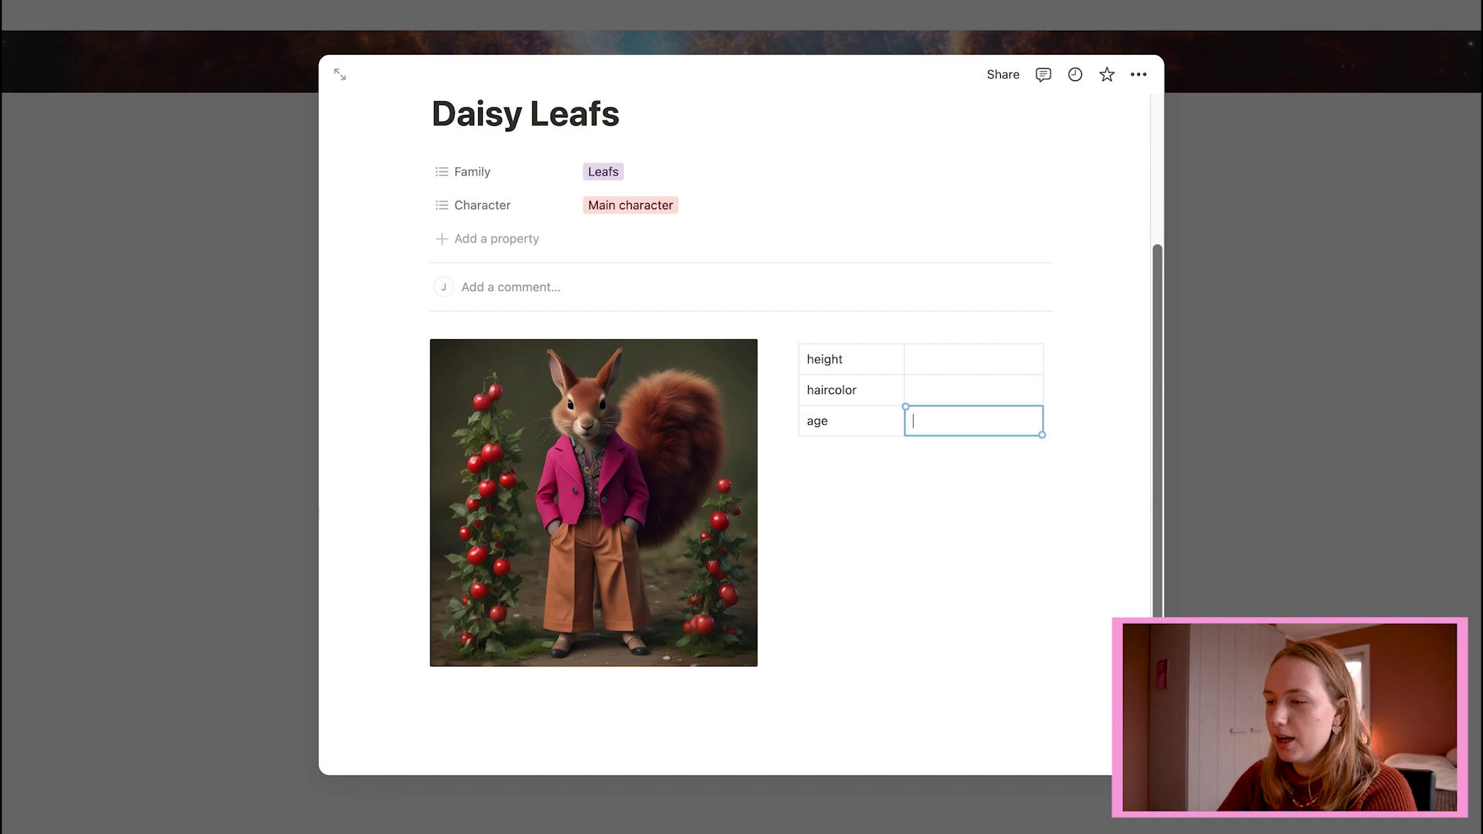
pyautogui.click(919, 444)
pyautogui.click(922, 475)
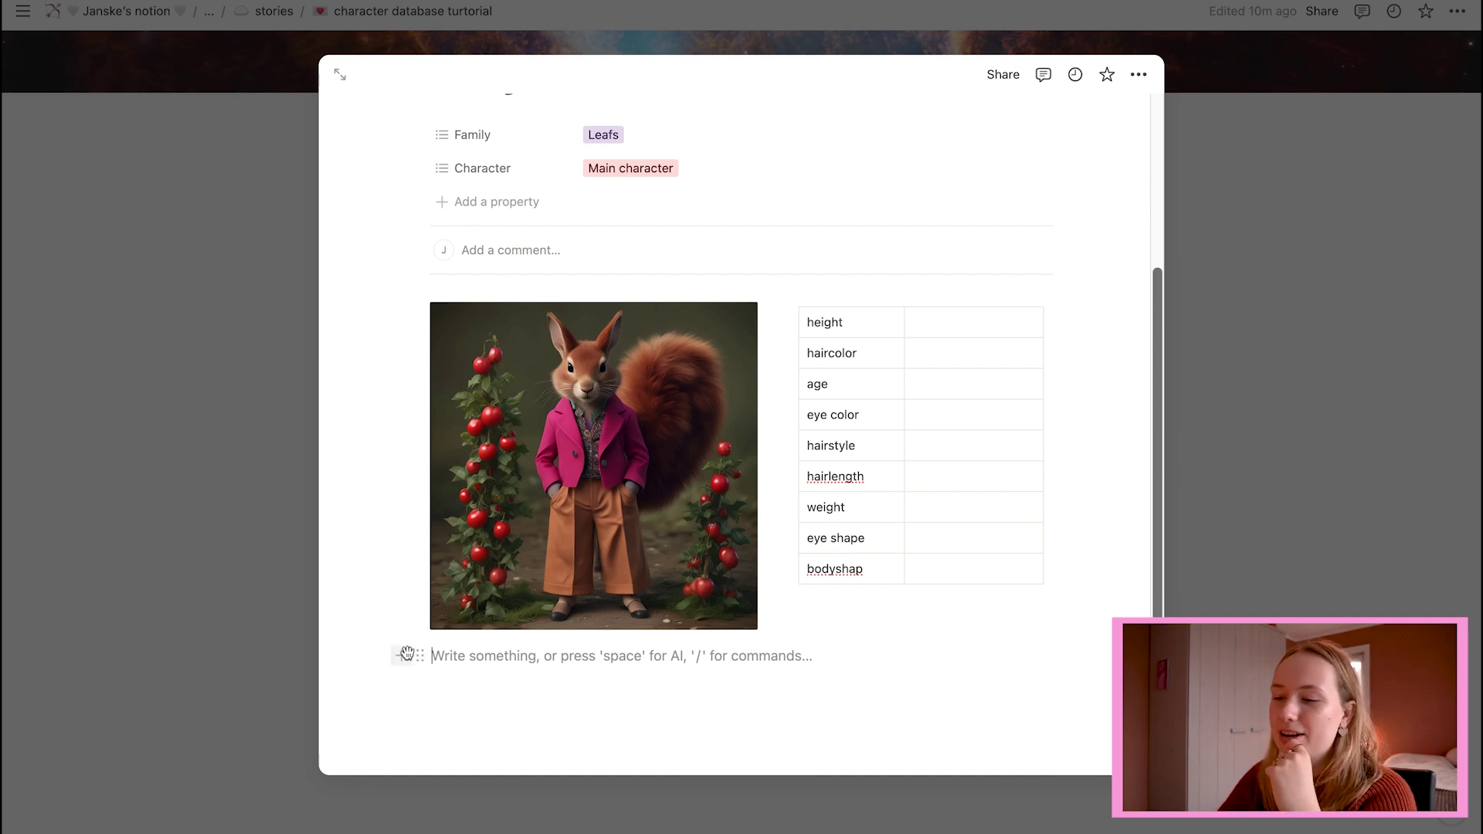
# - Insert a divider line below the image and table
pyautogui.click(401, 655)
pyautogui.scroll(-5, 554, 399)
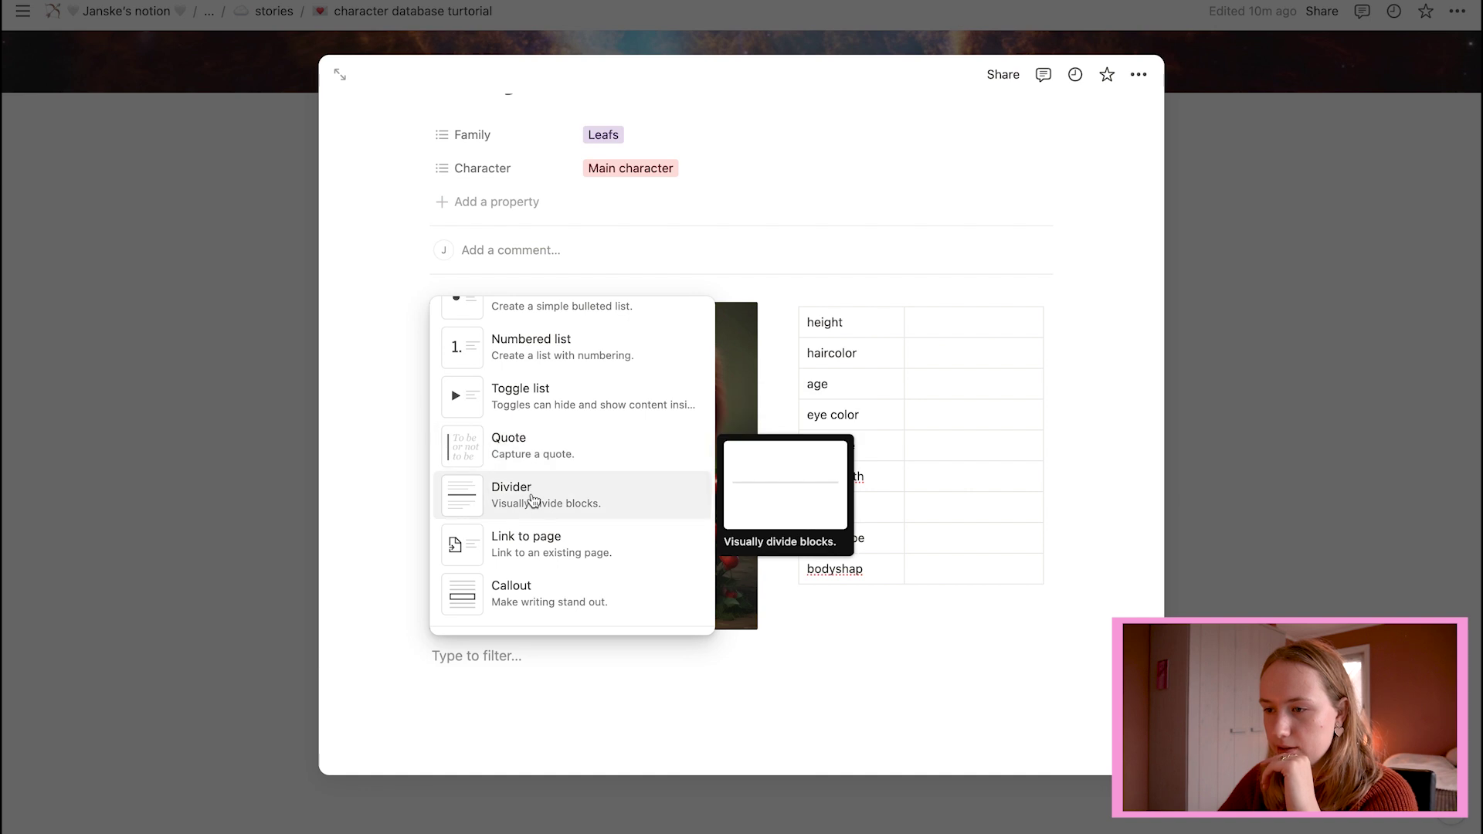
pyautogui.click(532, 495)
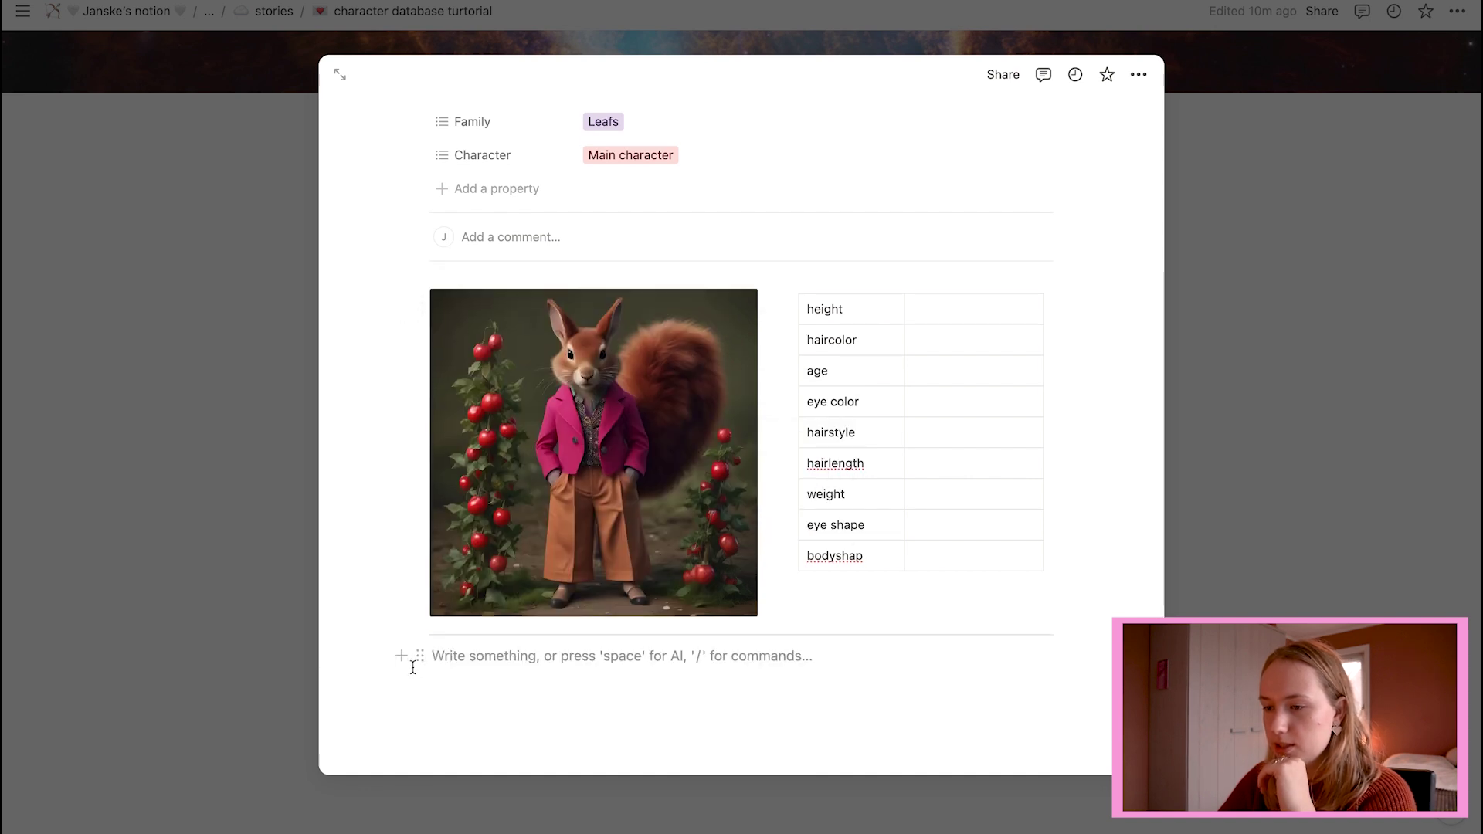
pyautogui.click(401, 655)
# - Add a Heading 1 reading 'Family:' below the divider and start new blocks beneath it
pyautogui.scroll(-1, 493, 454)
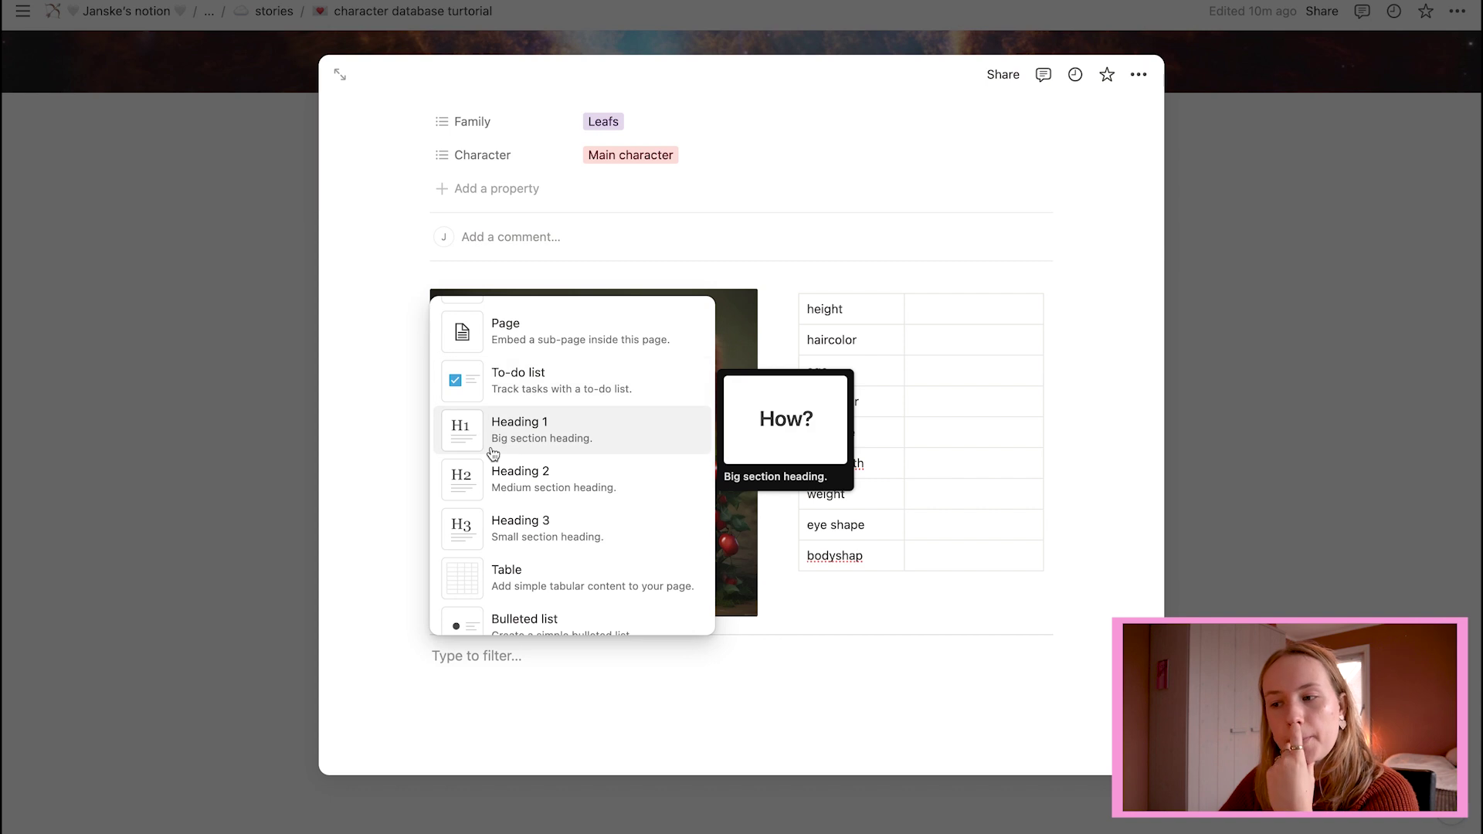
pyautogui.scroll(-2, 493, 453)
pyautogui.scroll(2, 492, 453)
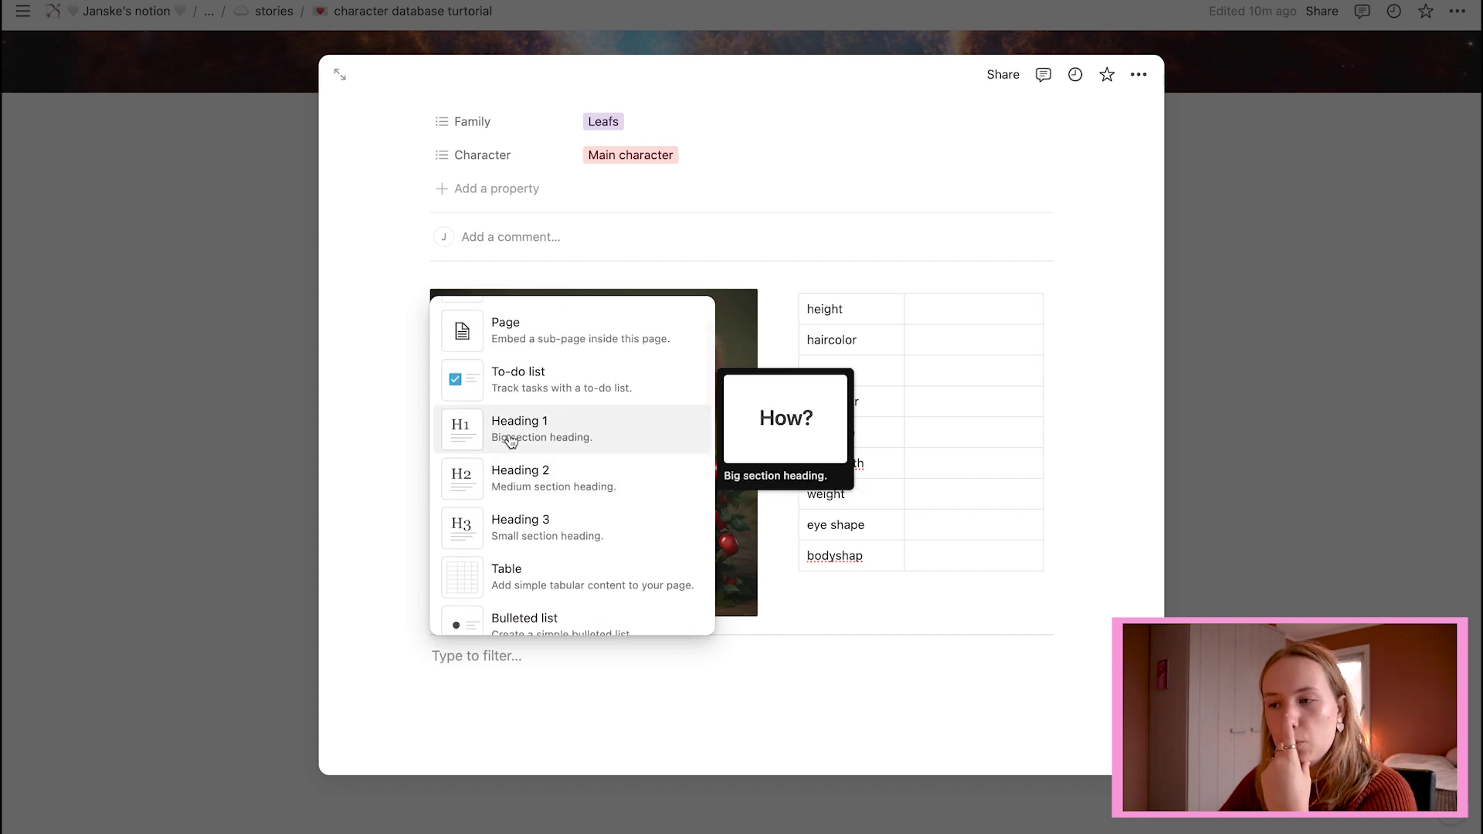
pyautogui.click(511, 441)
pyautogui.scroll(-1, 644, 457)
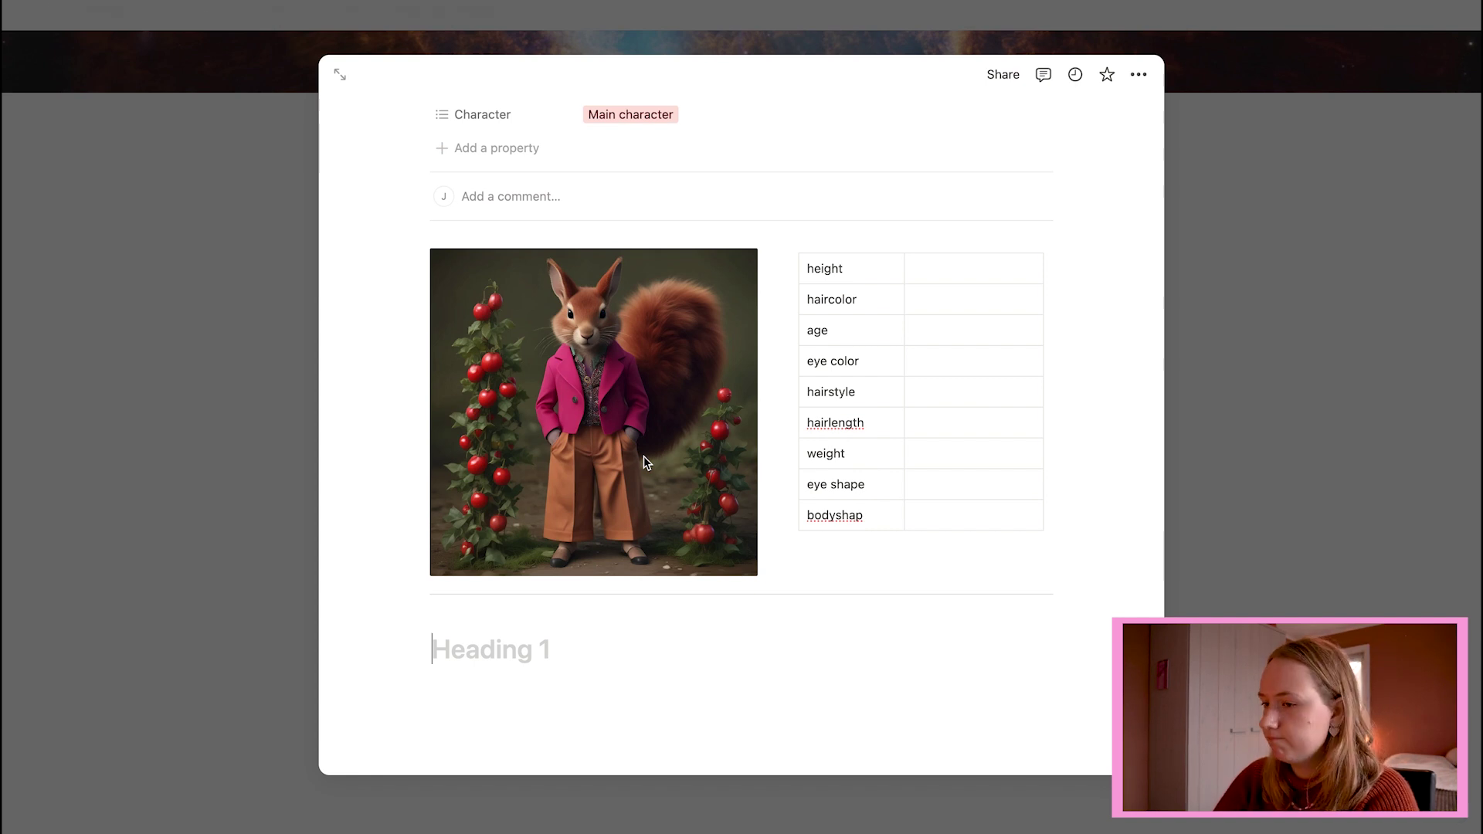
pyautogui.write('Famil')
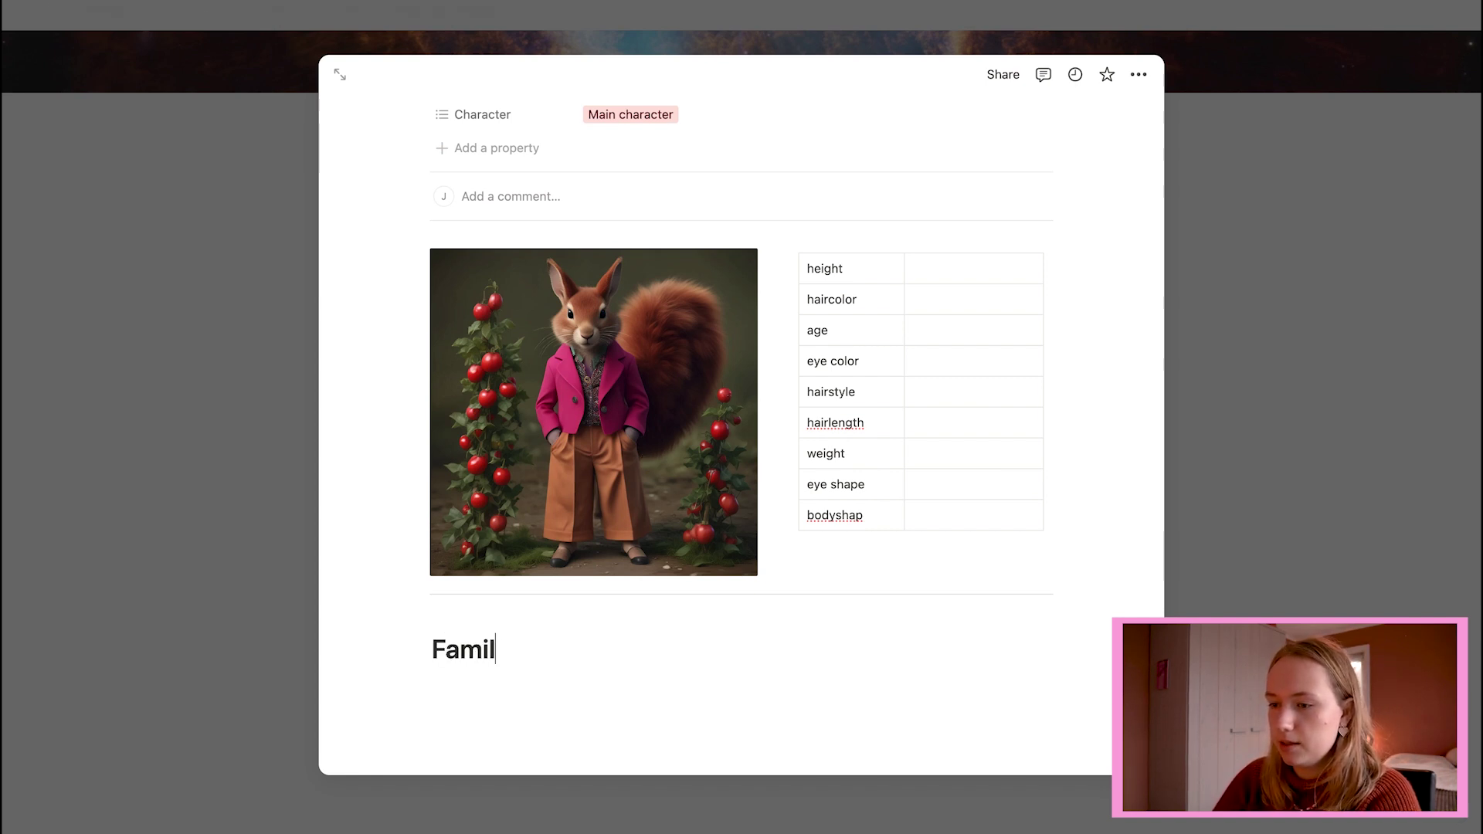
pyautogui.write('y:')
pyautogui.press('Return')
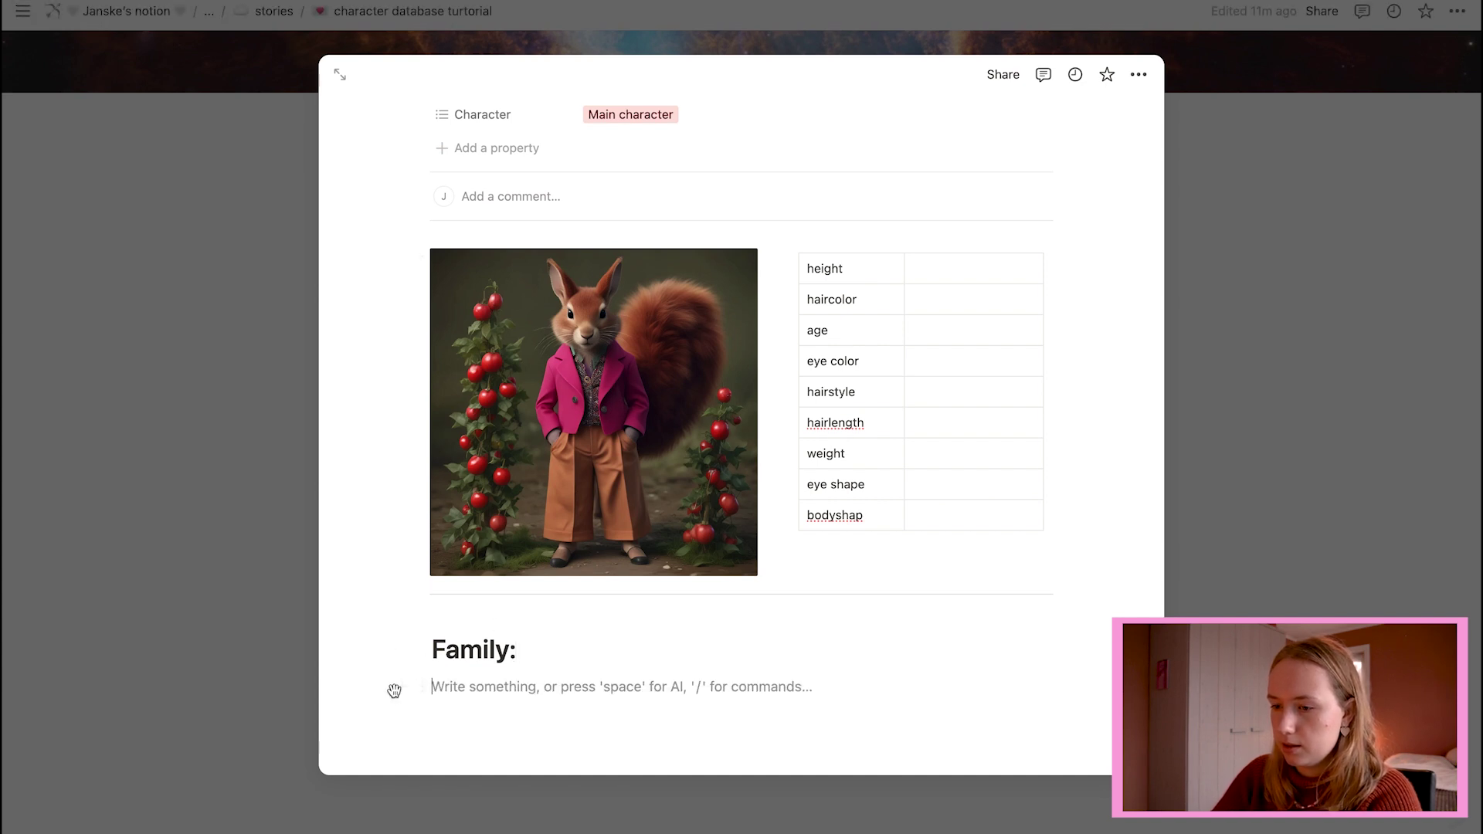
pyautogui.click(399, 685)
pyautogui.scroll(-2, 597, 470)
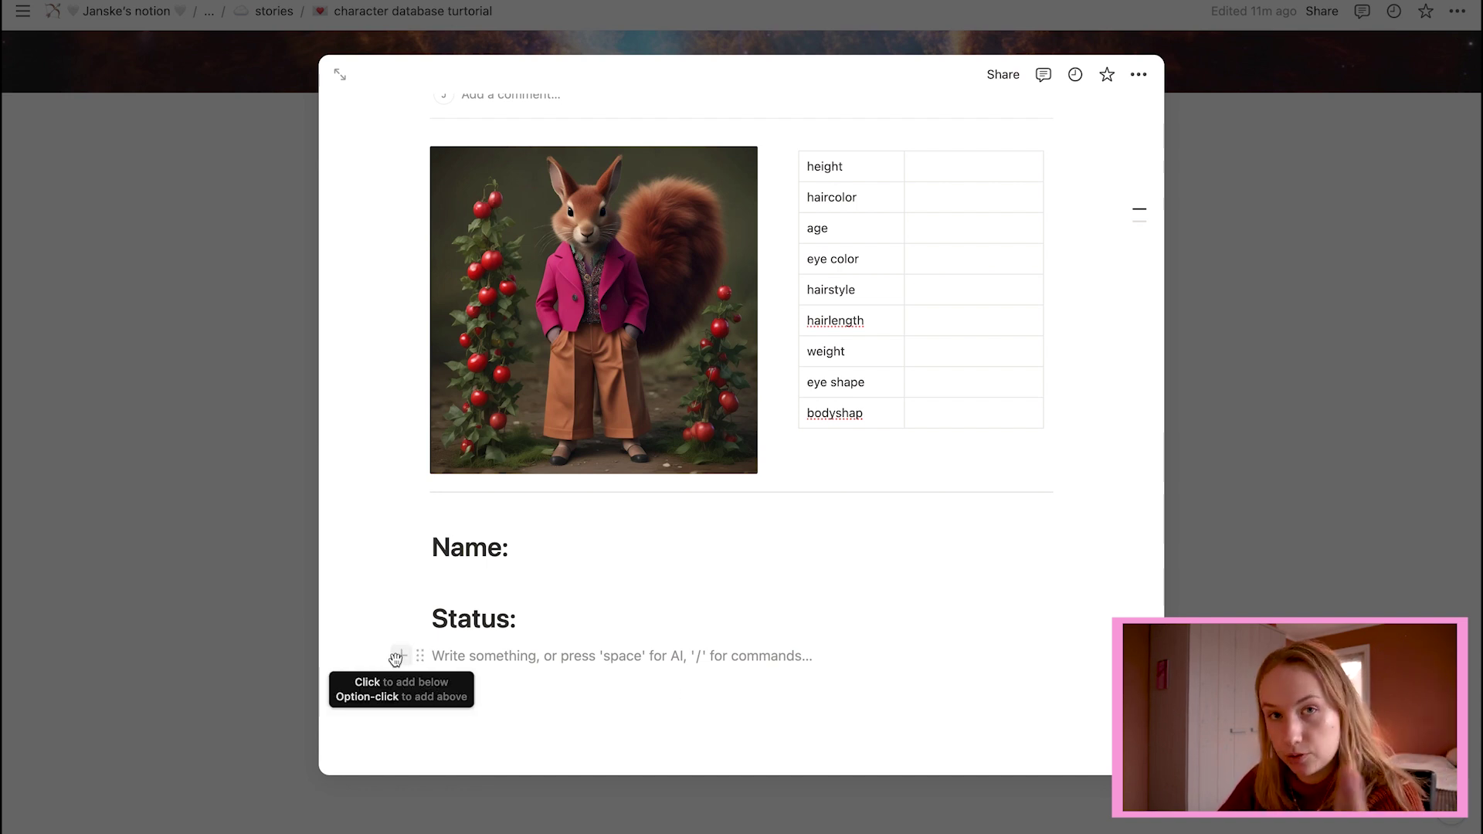
pyautogui.click(398, 656)
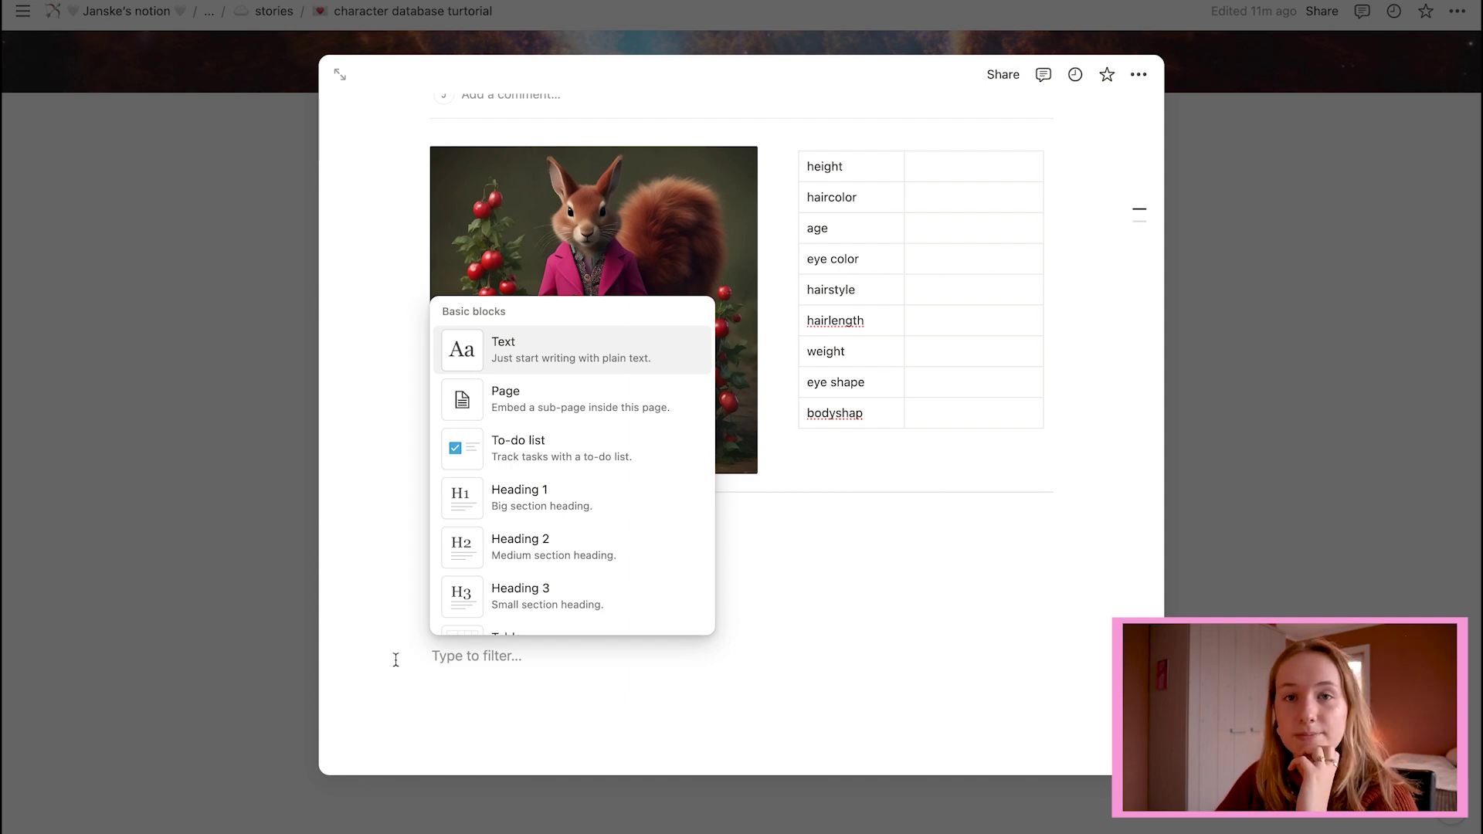
# - Insert a quote block above the squirrel image and type 'Just yeehawing' in it
pyautogui.scroll(-5, 489, 458)
pyautogui.scroll(-4, 489, 459)
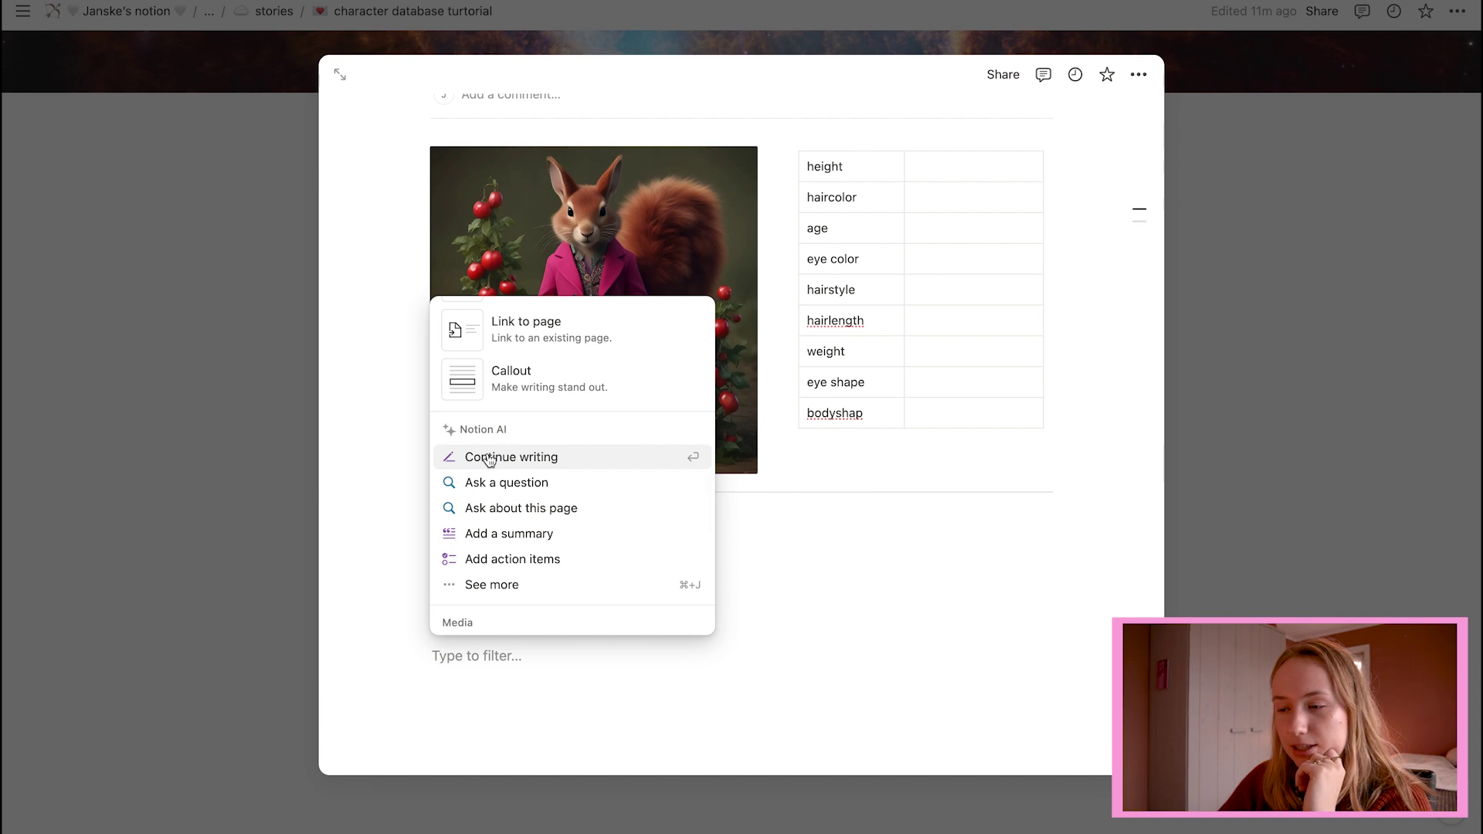
pyautogui.scroll(1, 488, 460)
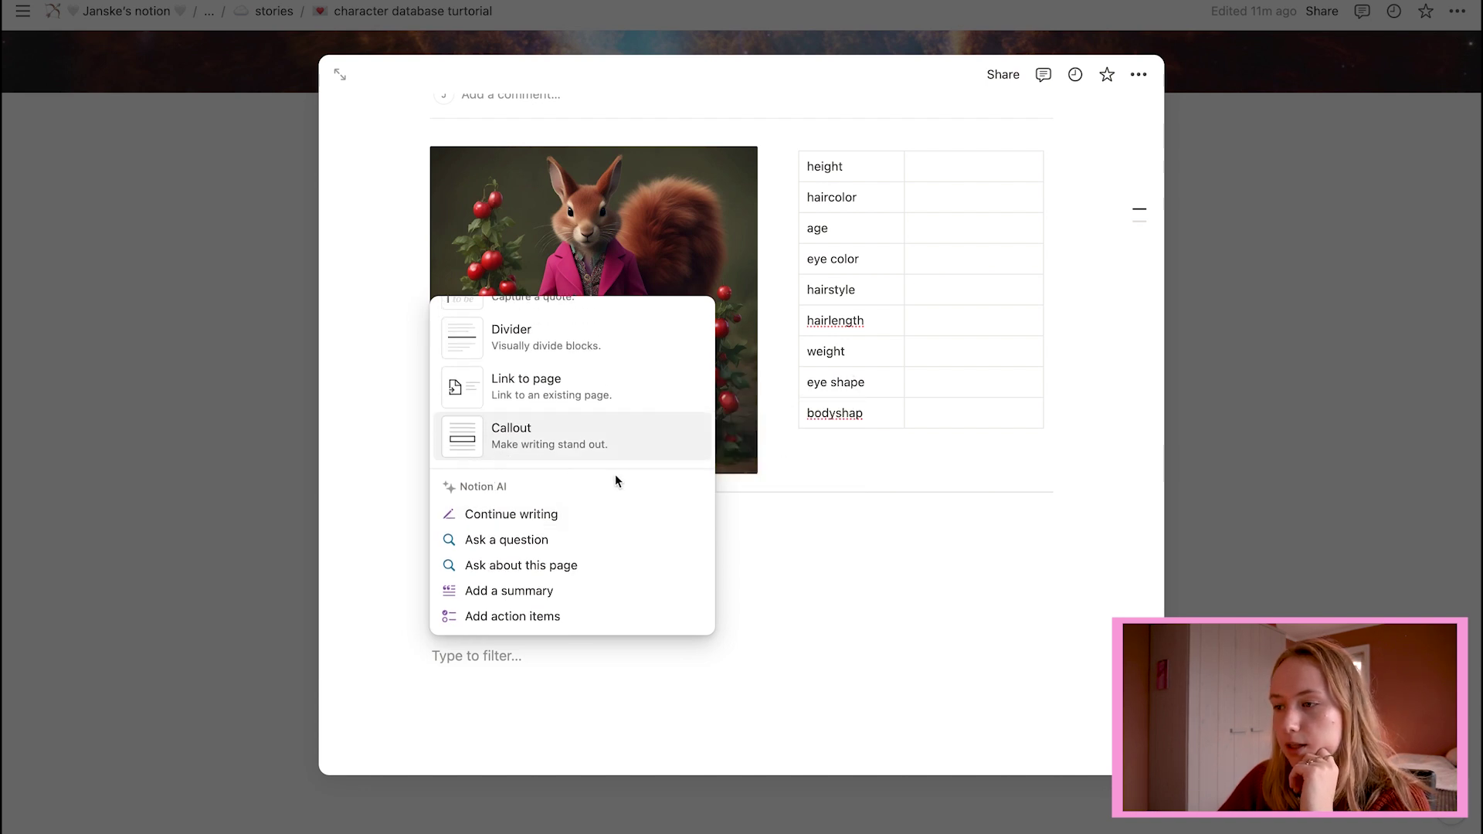
pyautogui.click(798, 580)
pyautogui.scroll(5, 623, 235)
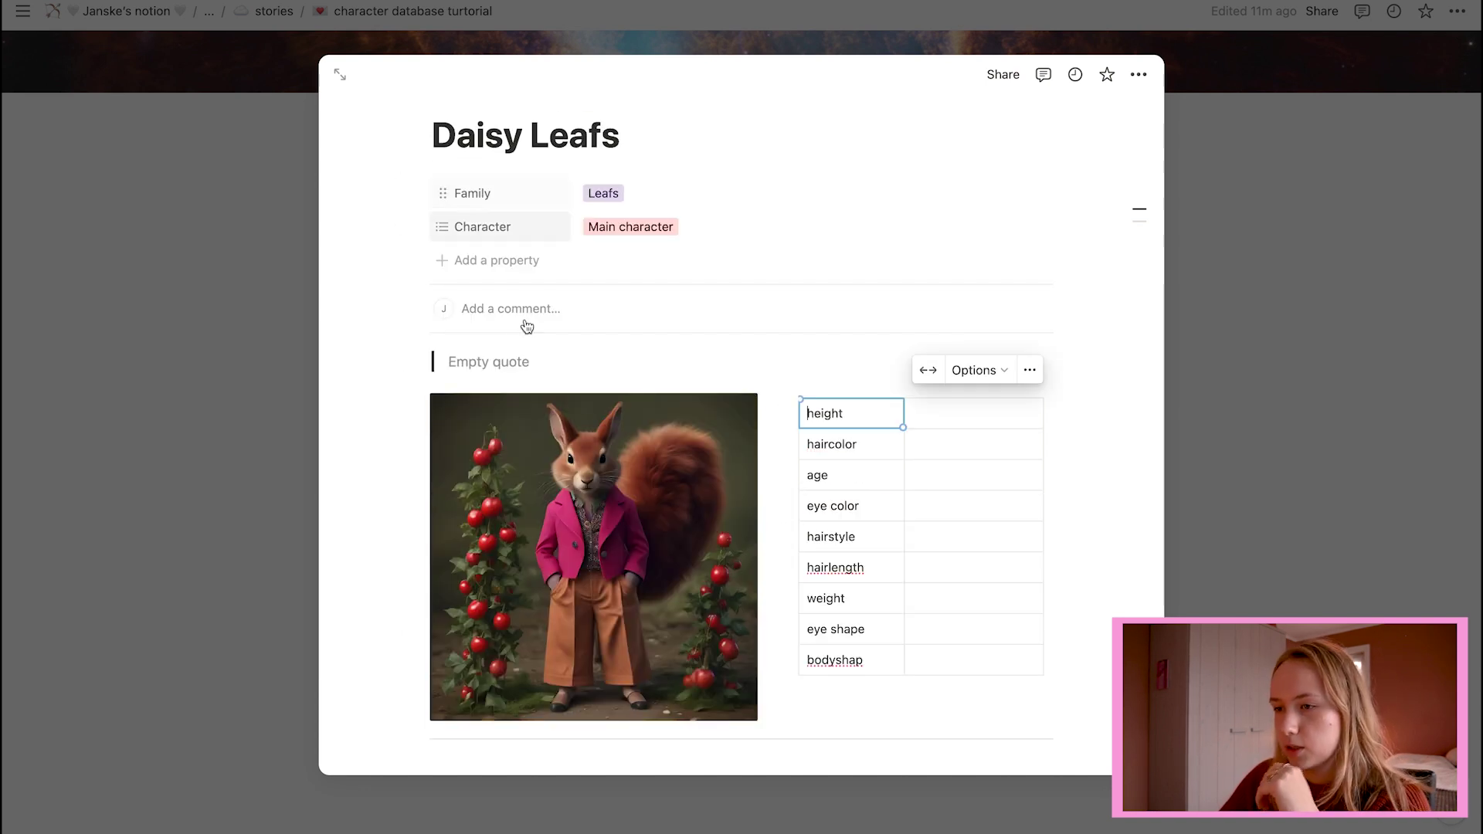
pyautogui.click(494, 363)
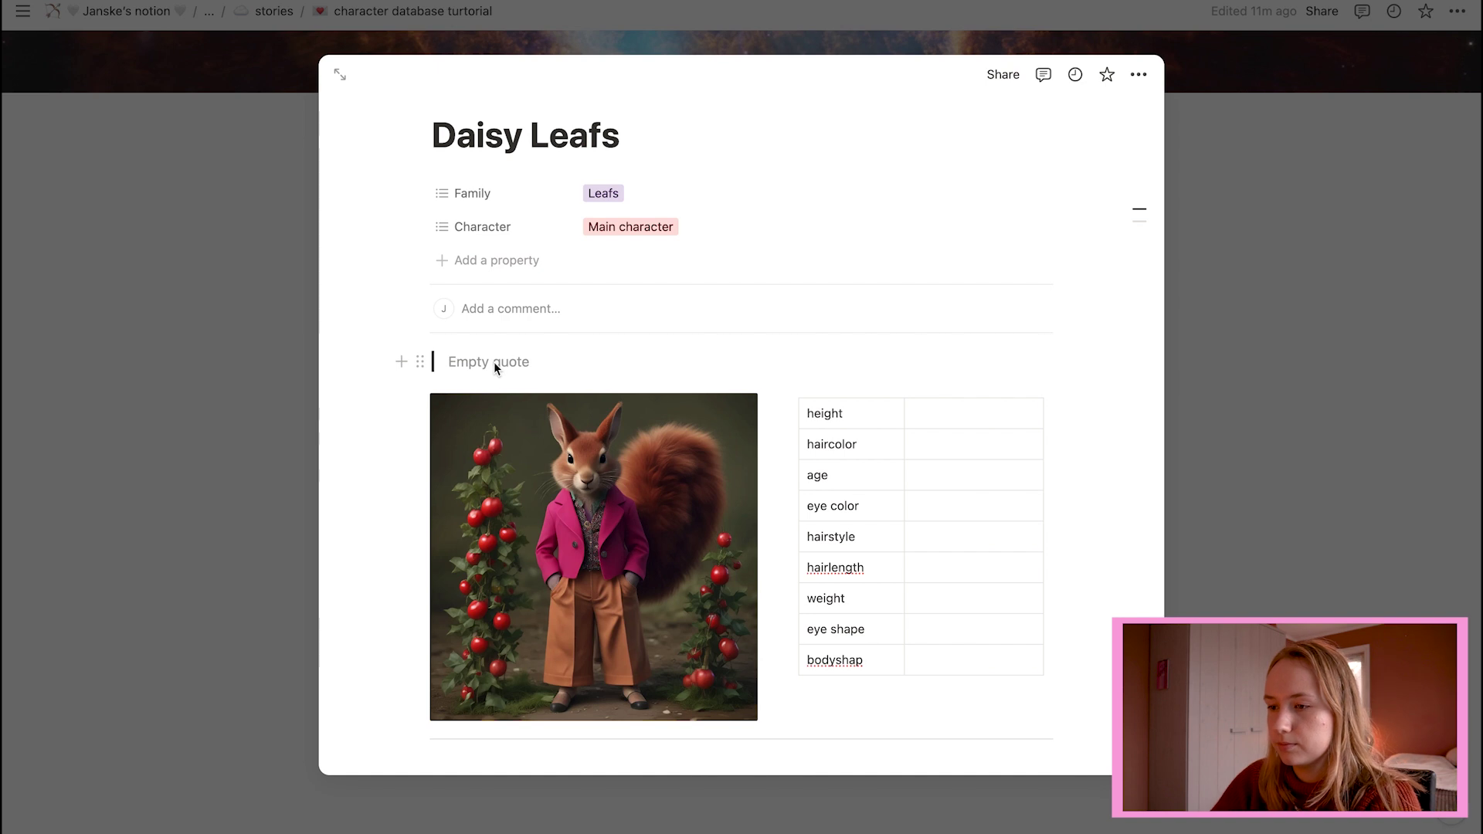
pyautogui.write('Jusst')
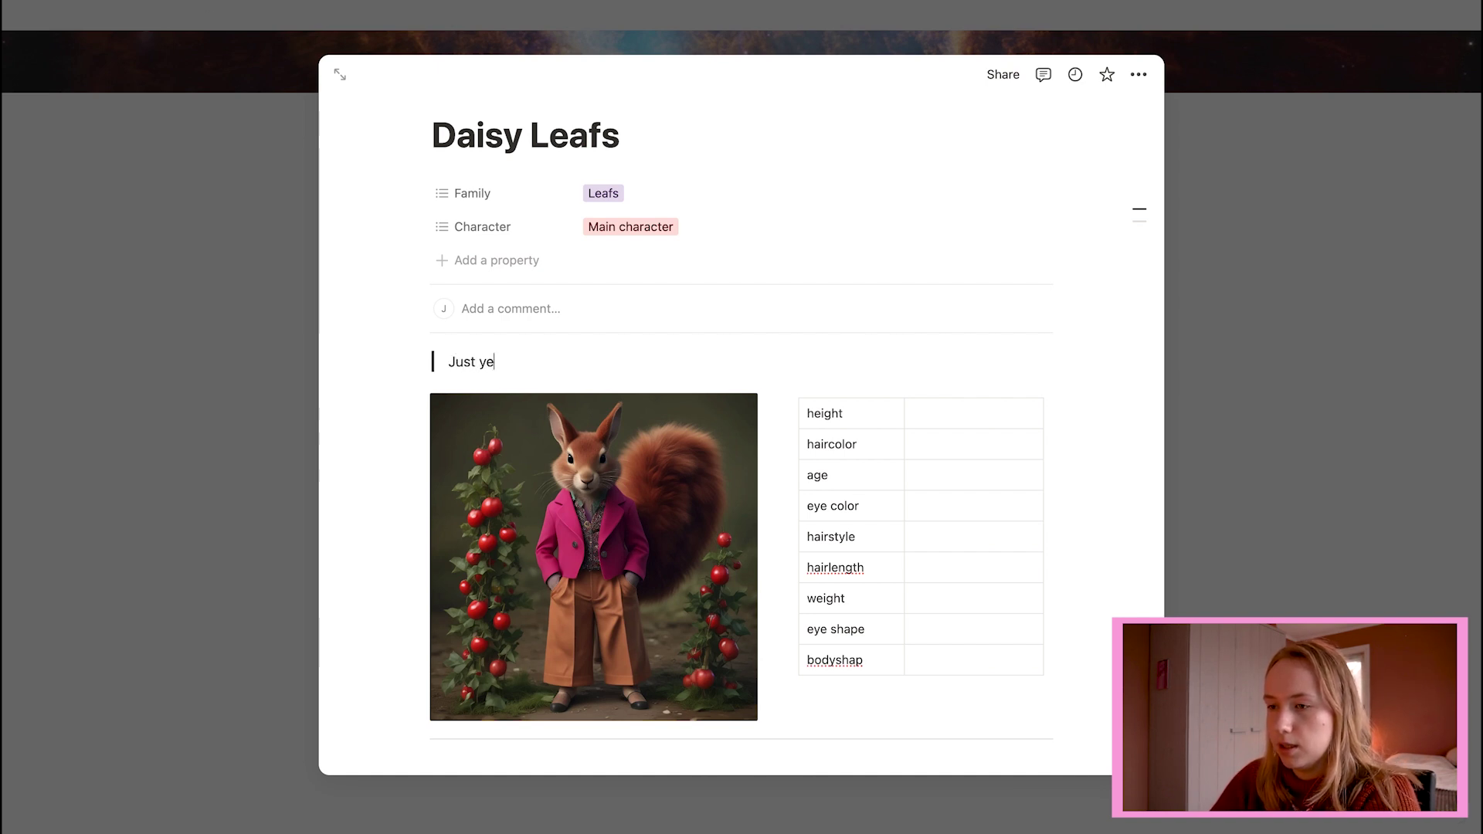
pyautogui.write(' yeehawing')
# - Insert a table below Status: and fill its first column with Mother, father and sisters
pyautogui.scroll(-3, 666, 464)
pyautogui.click(479, 657)
pyautogui.write('/')
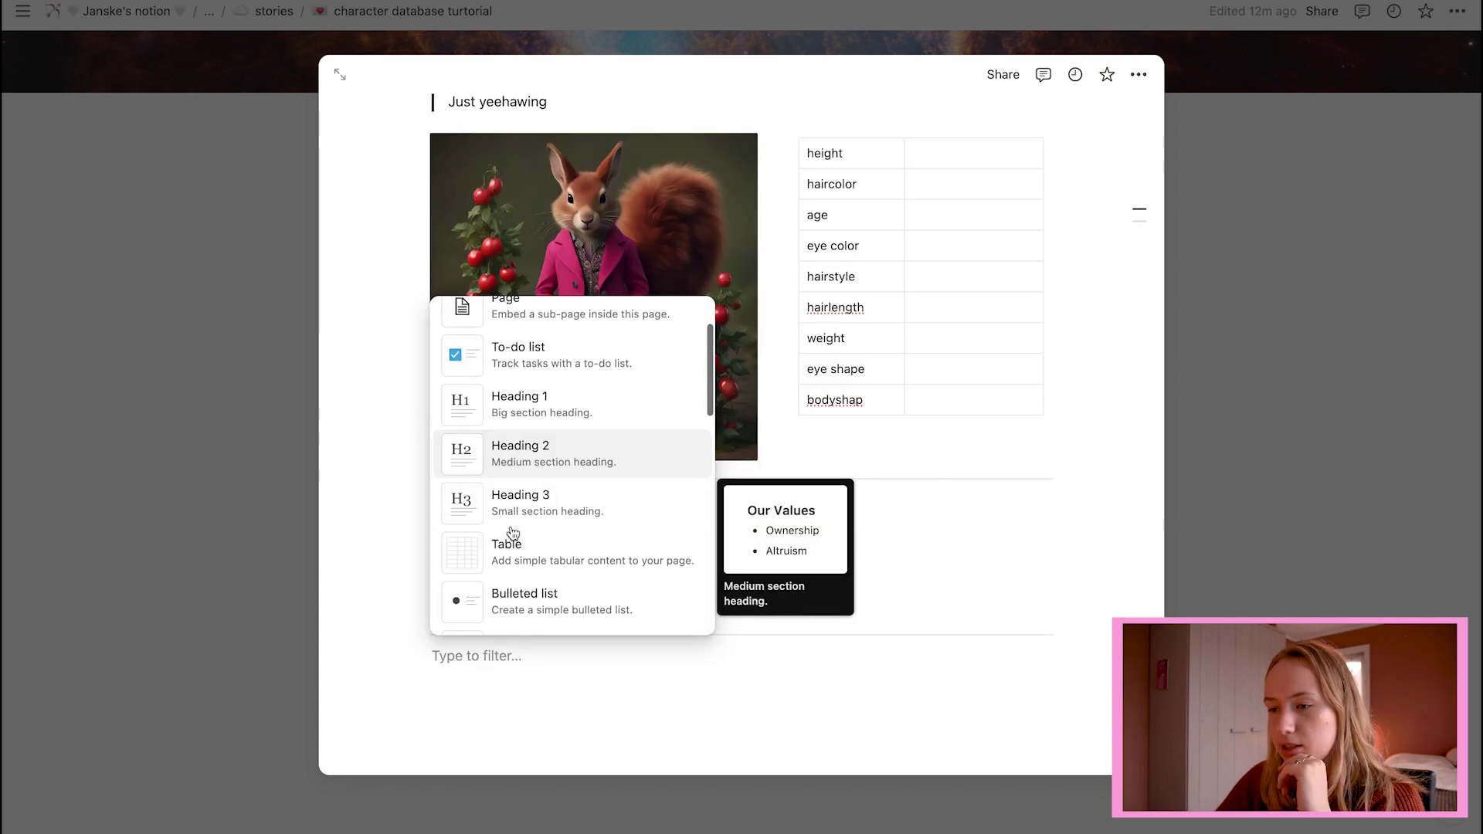
pyautogui.click(498, 543)
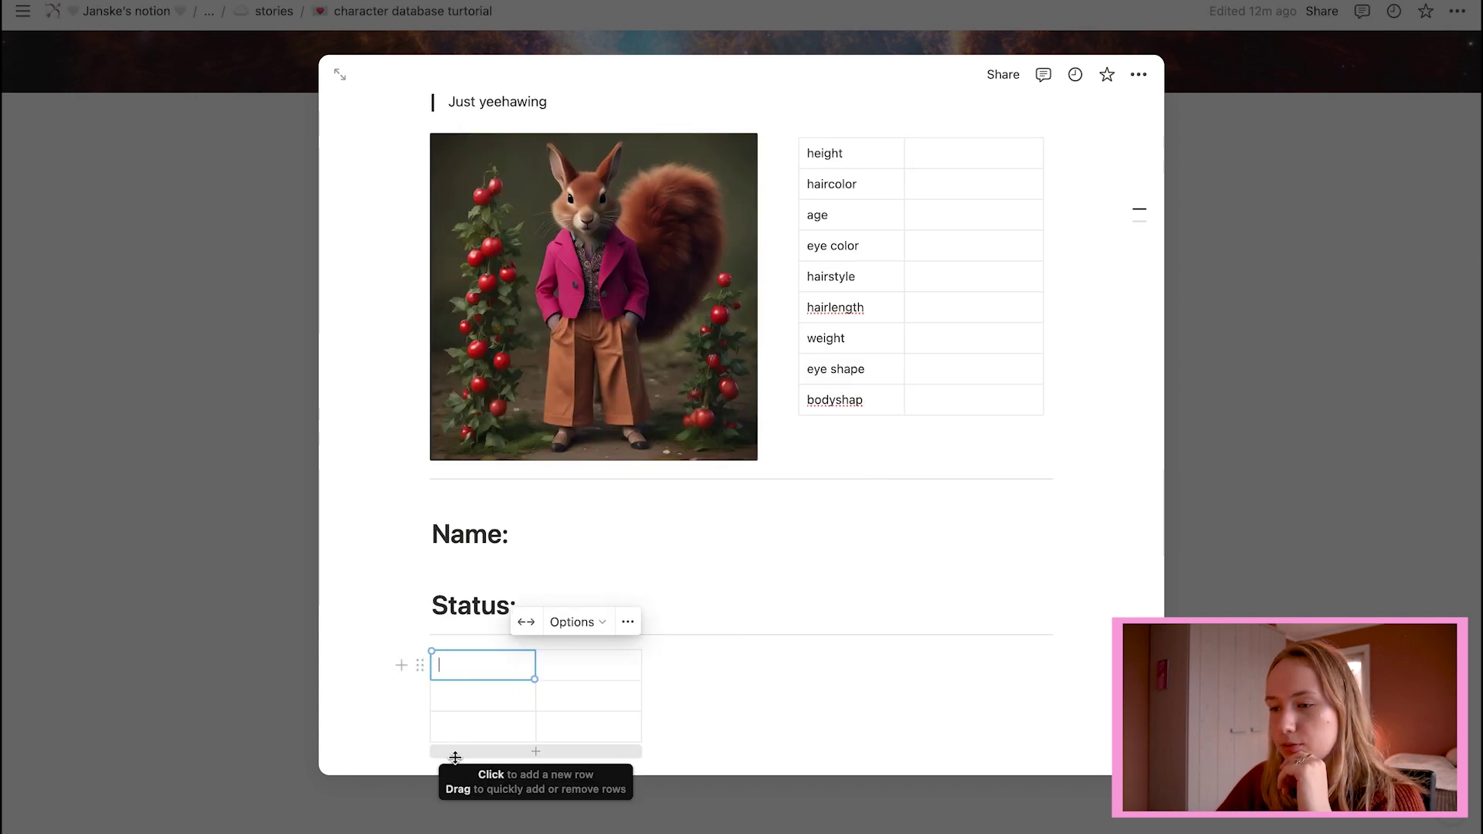
pyautogui.scroll(-1, 454, 758)
pyautogui.write('Mother')
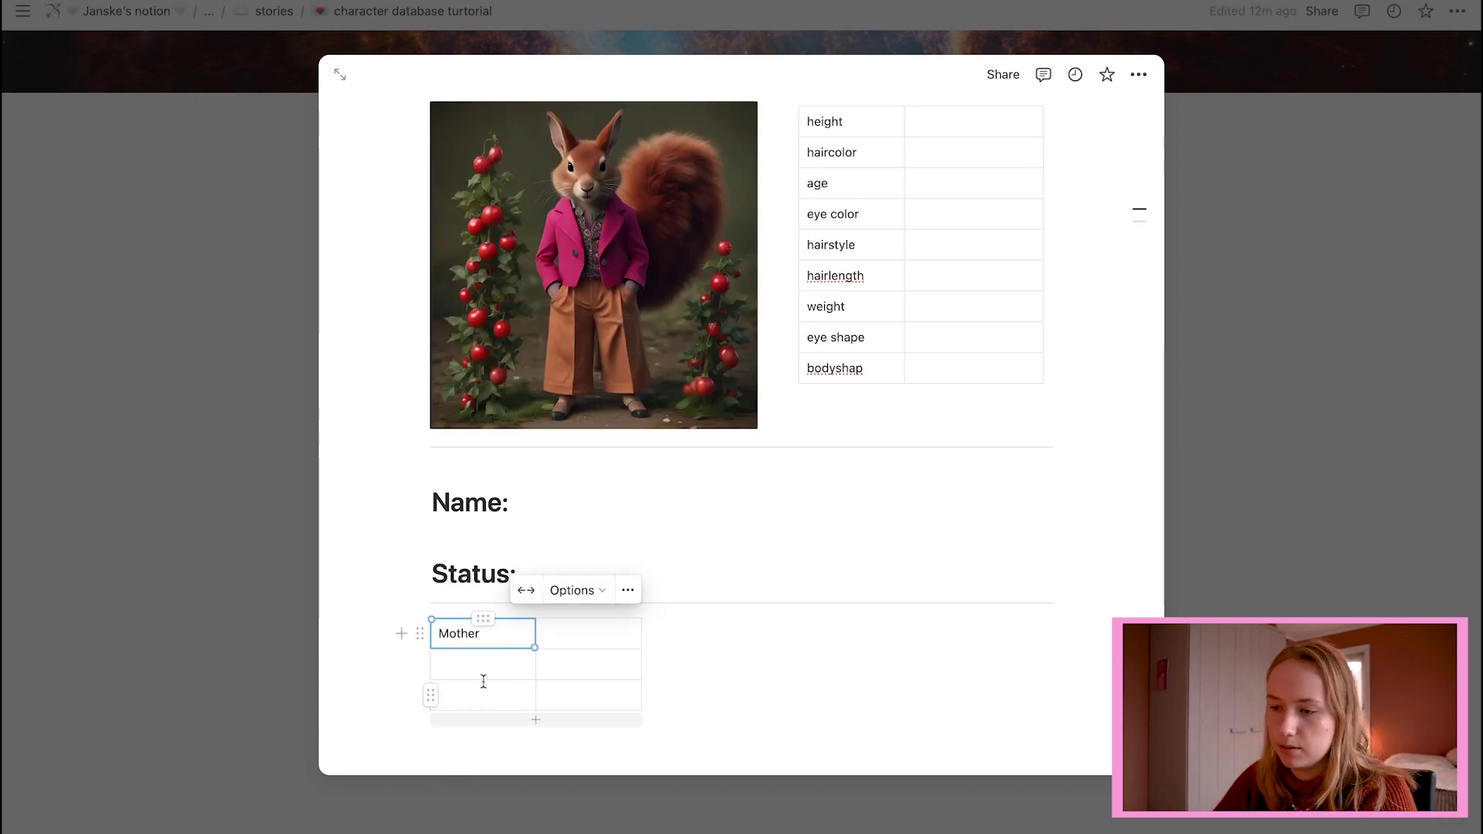
pyautogui.click(486, 666)
pyautogui.write('father')
pyautogui.click(504, 699)
pyautogui.write('sissters')
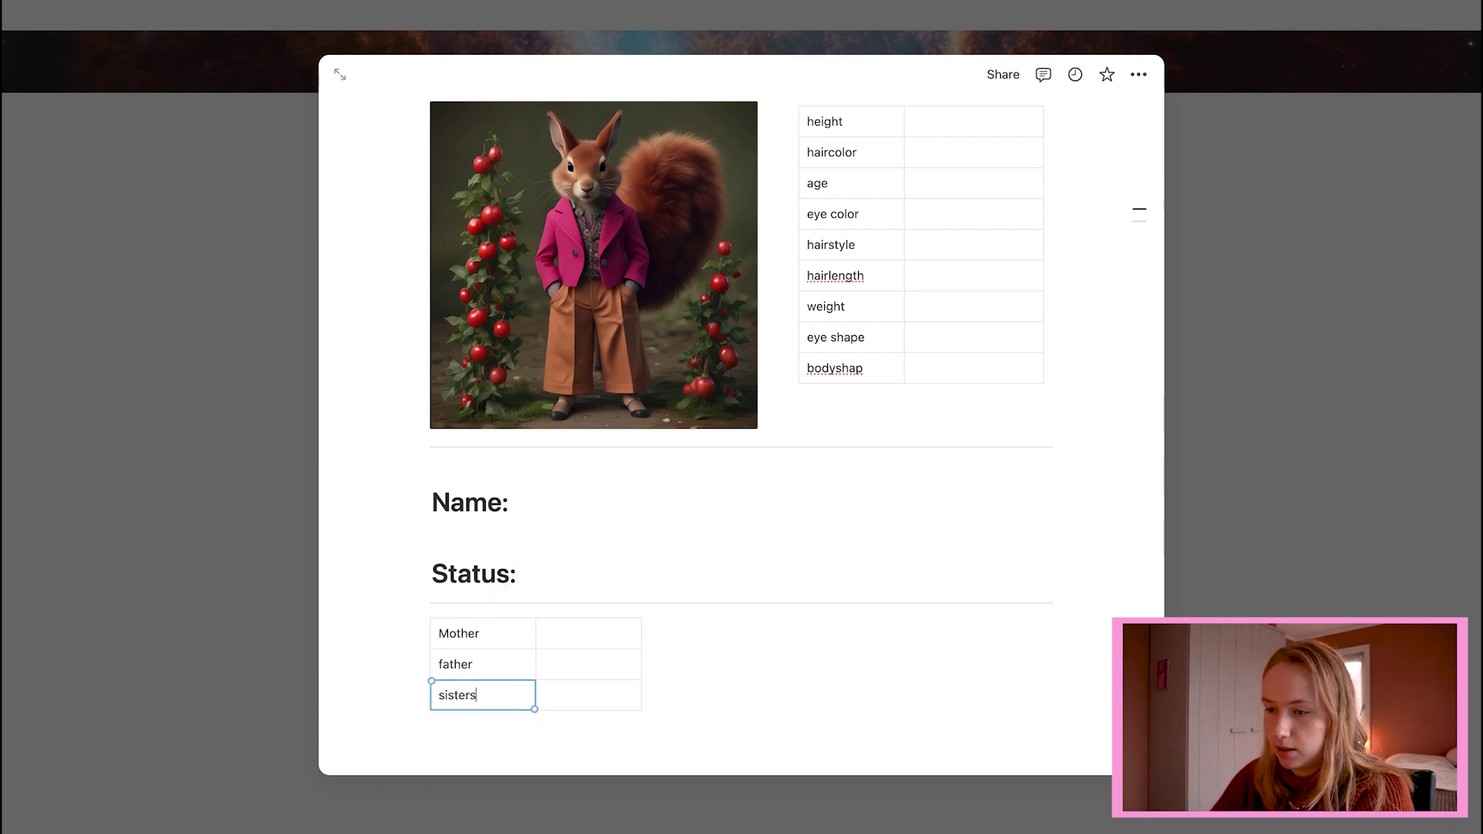
# - Add two more rows to the family table for brothers and children
pyautogui.click(533, 717)
pyautogui.click(492, 729)
pyautogui.write('brothers')
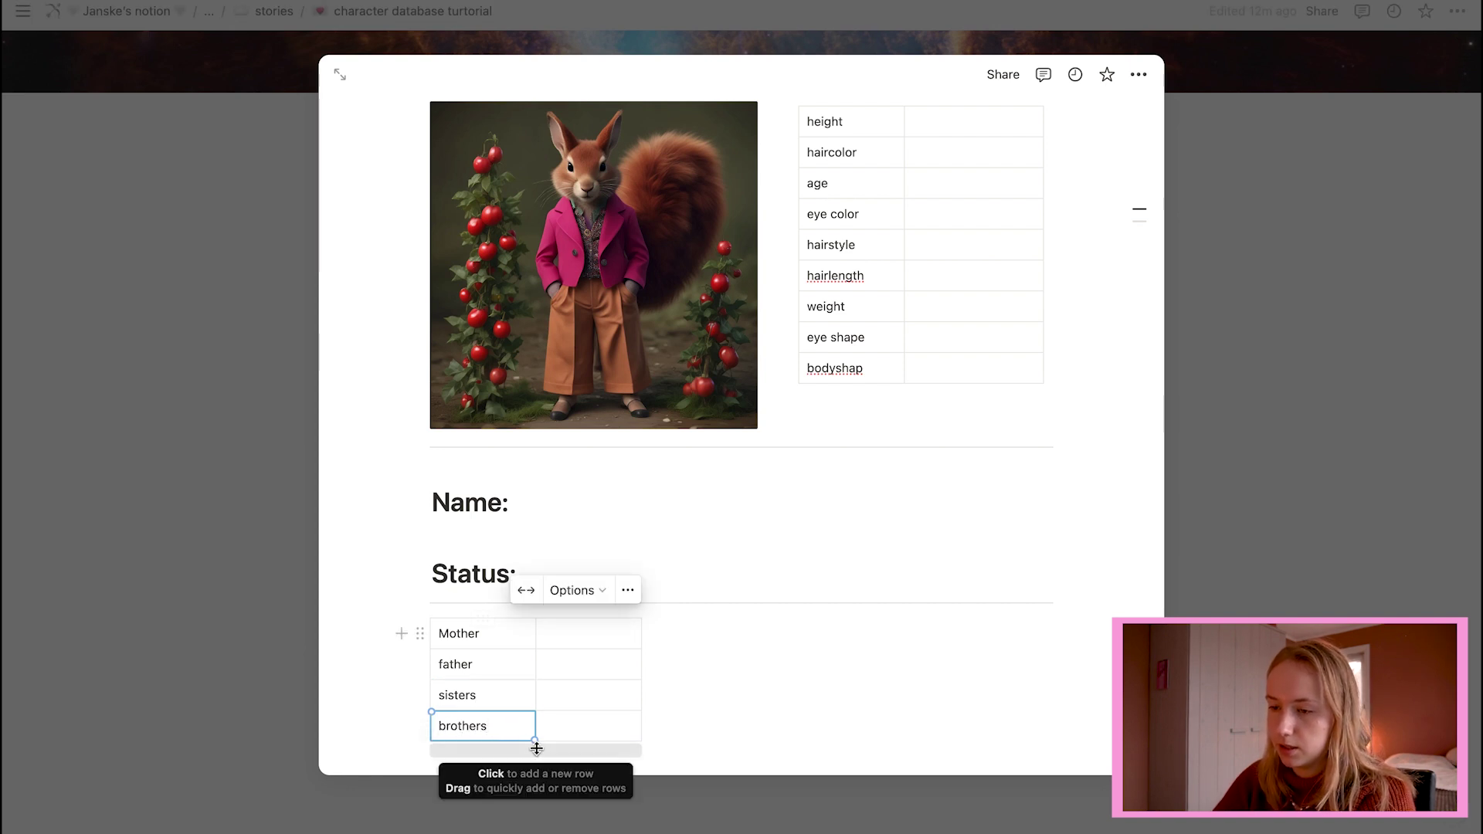
pyautogui.click(532, 746)
pyautogui.scroll(-3, 502, 664)
pyautogui.click(488, 655)
pyautogui.write('children')
# - Back in the gallery, reposition the Daisy Leafs cover onto the squirrel's head
pyautogui.press('Escape')
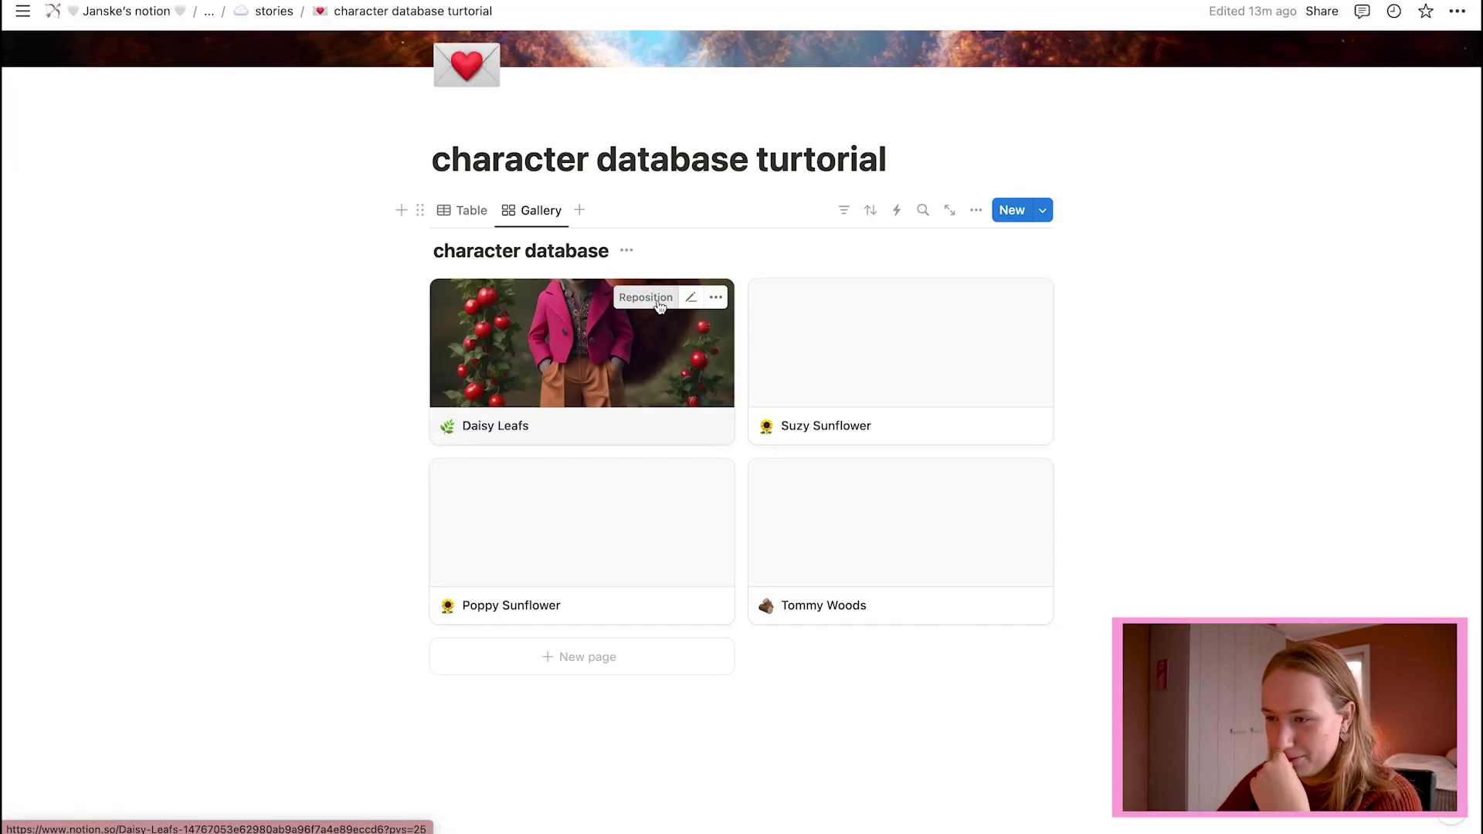
pyautogui.moveTo(658, 305); pyautogui.dragTo(626, 492)
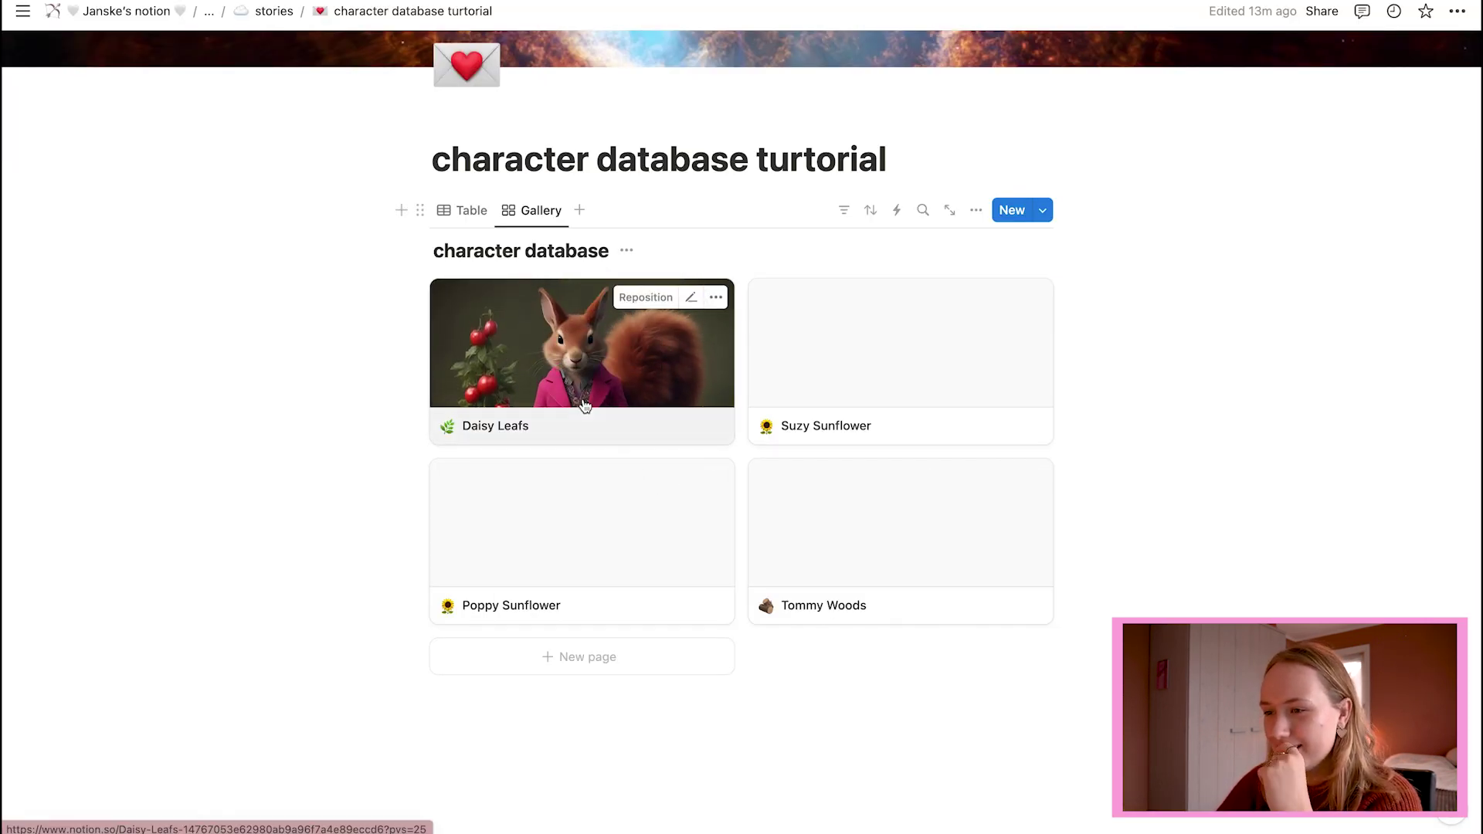
pyautogui.click(585, 407)
# - Fill the second table's first column with Goal, Weakness, internal conflict and strength
pyautogui.click(711, 497)
pyautogui.write('Goal')
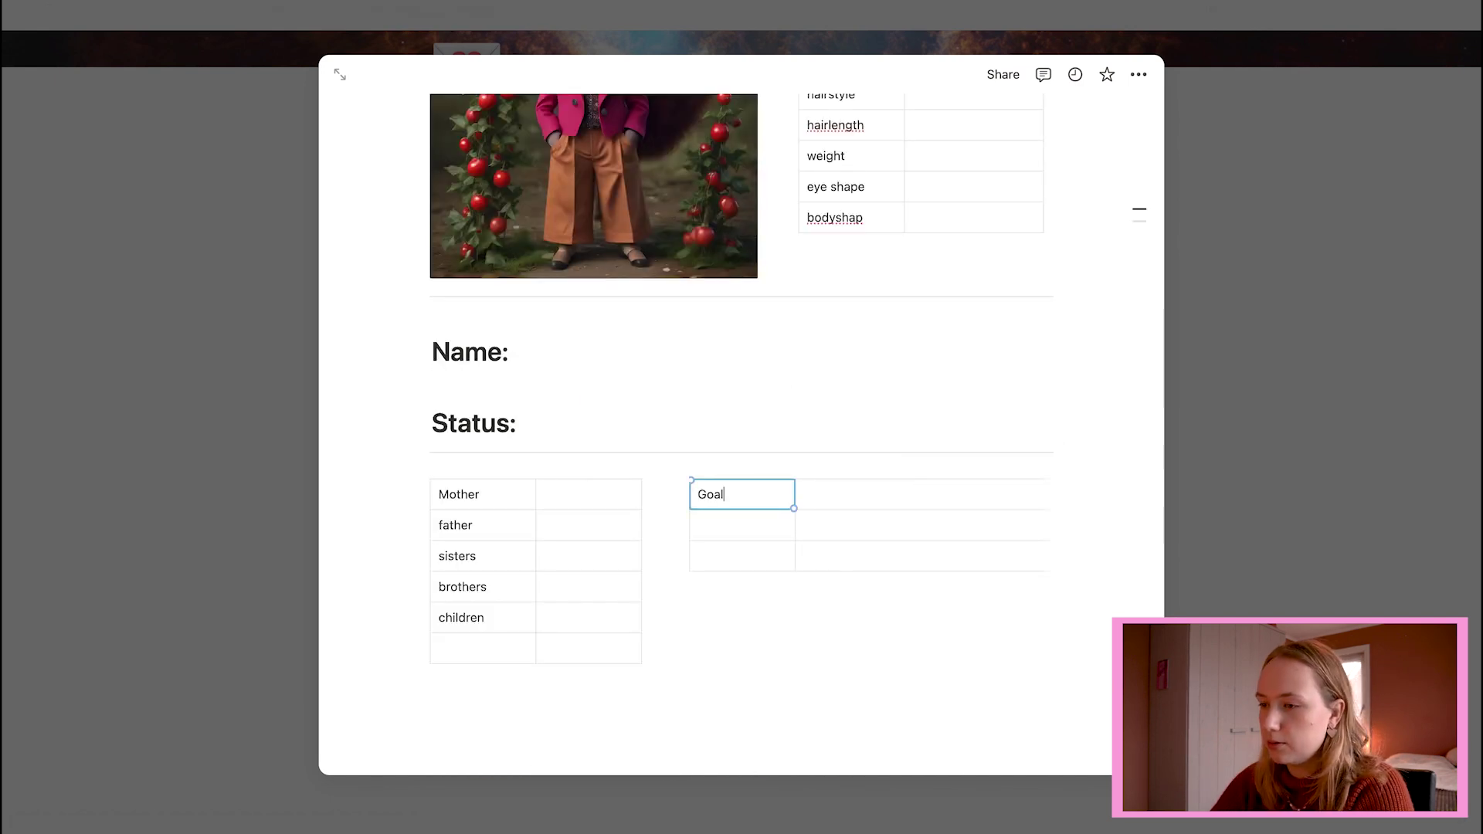
pyautogui.click(748, 517)
pyautogui.write('Weakness')
pyautogui.click(724, 558)
pyautogui.write('intern')
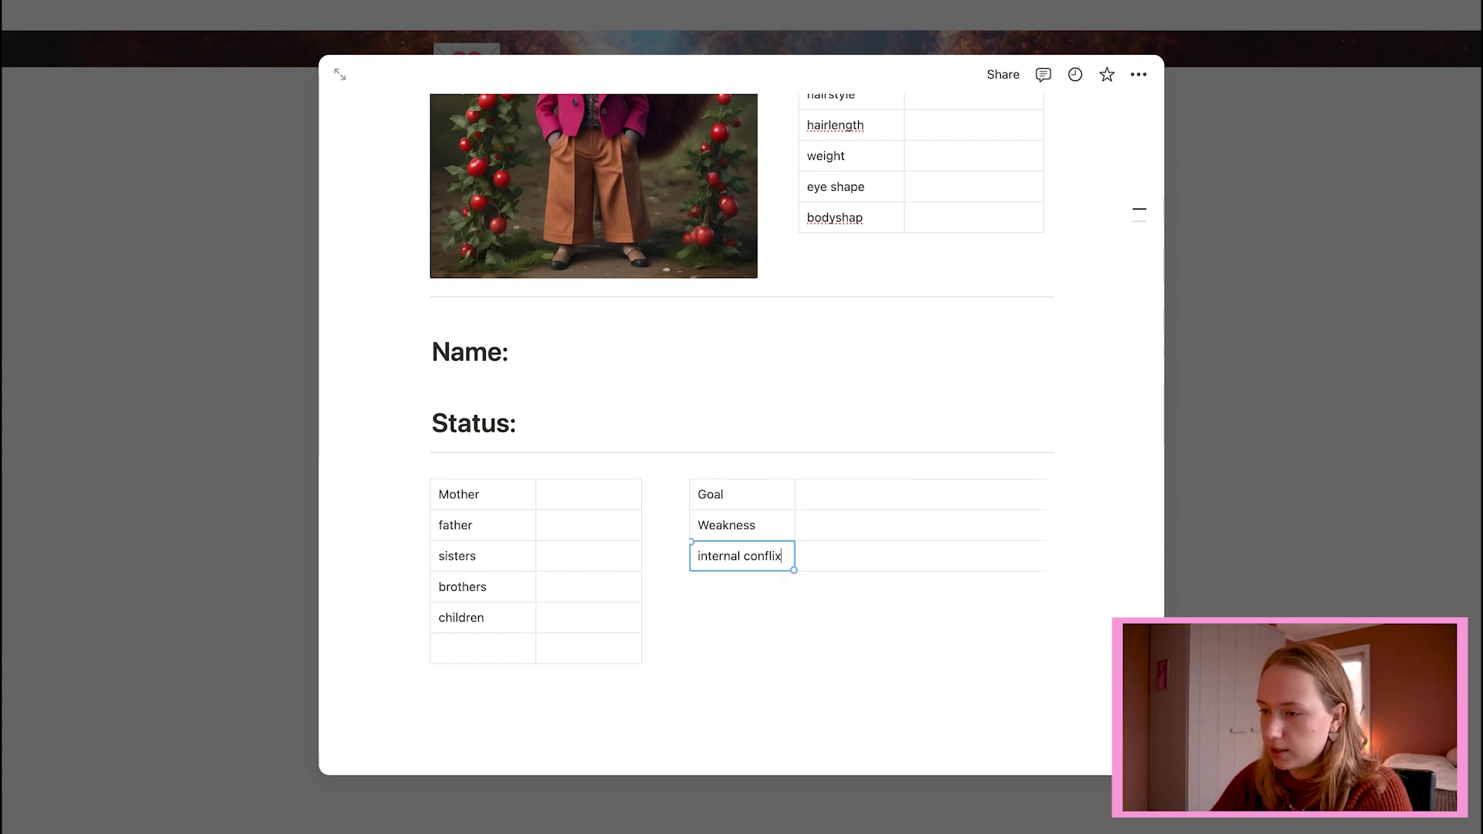
pyautogui.write('al conflct')
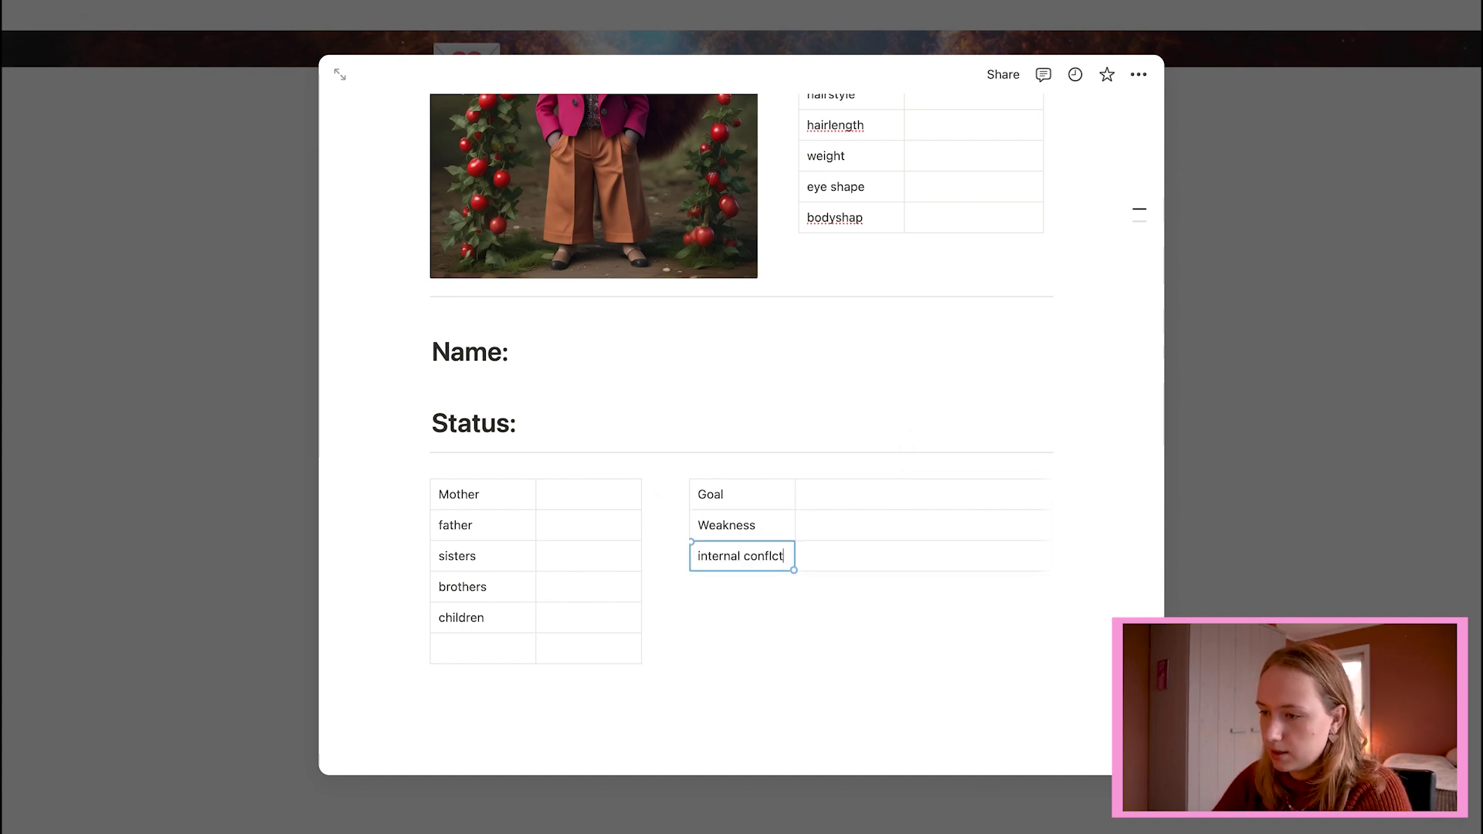
pyautogui.press('BackSpace')
pyautogui.press('BackSpace')
pyautogui.write('ict')
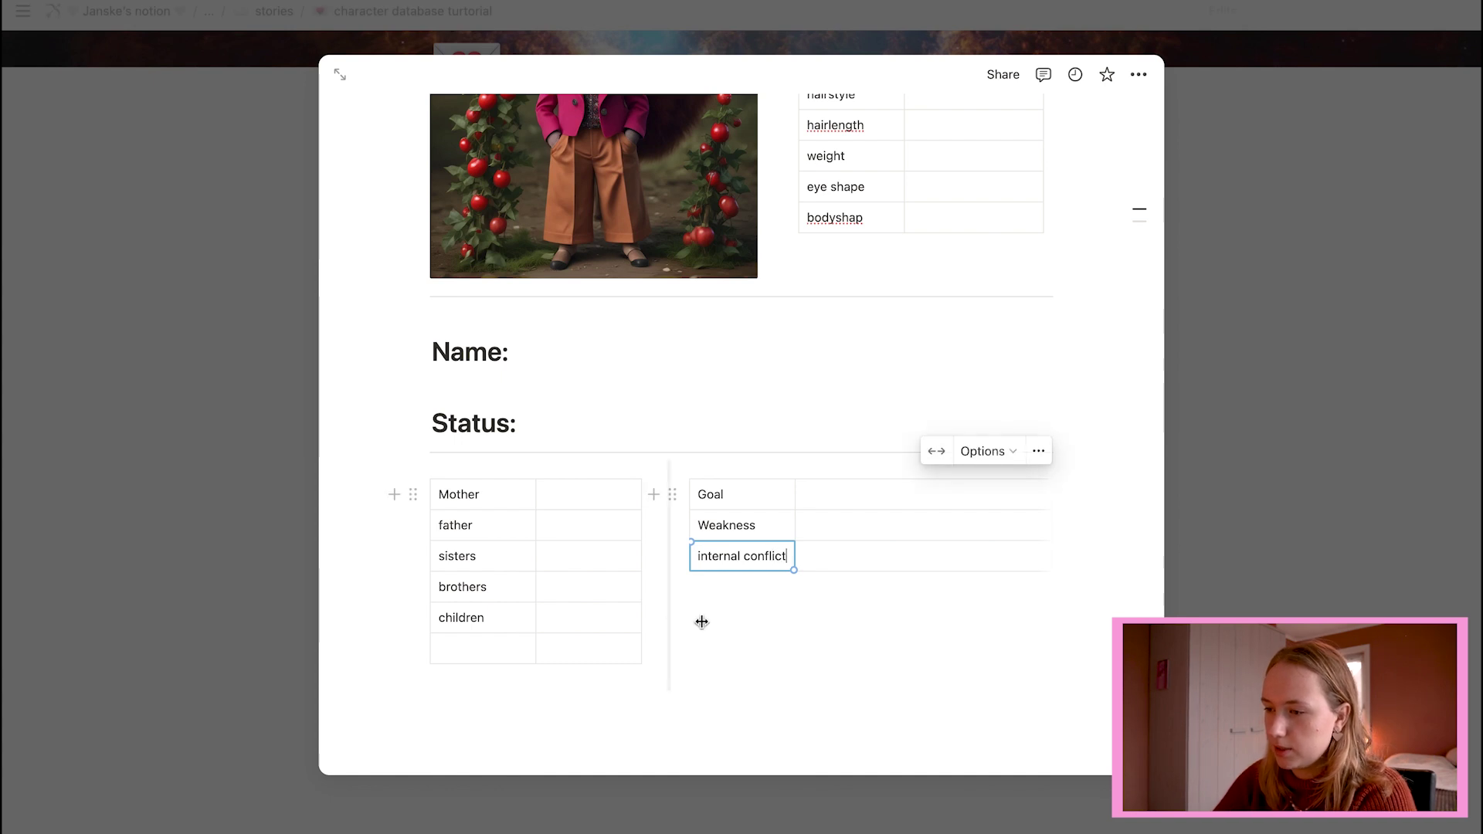
pyautogui.click(723, 589)
pyautogui.write('strngth')
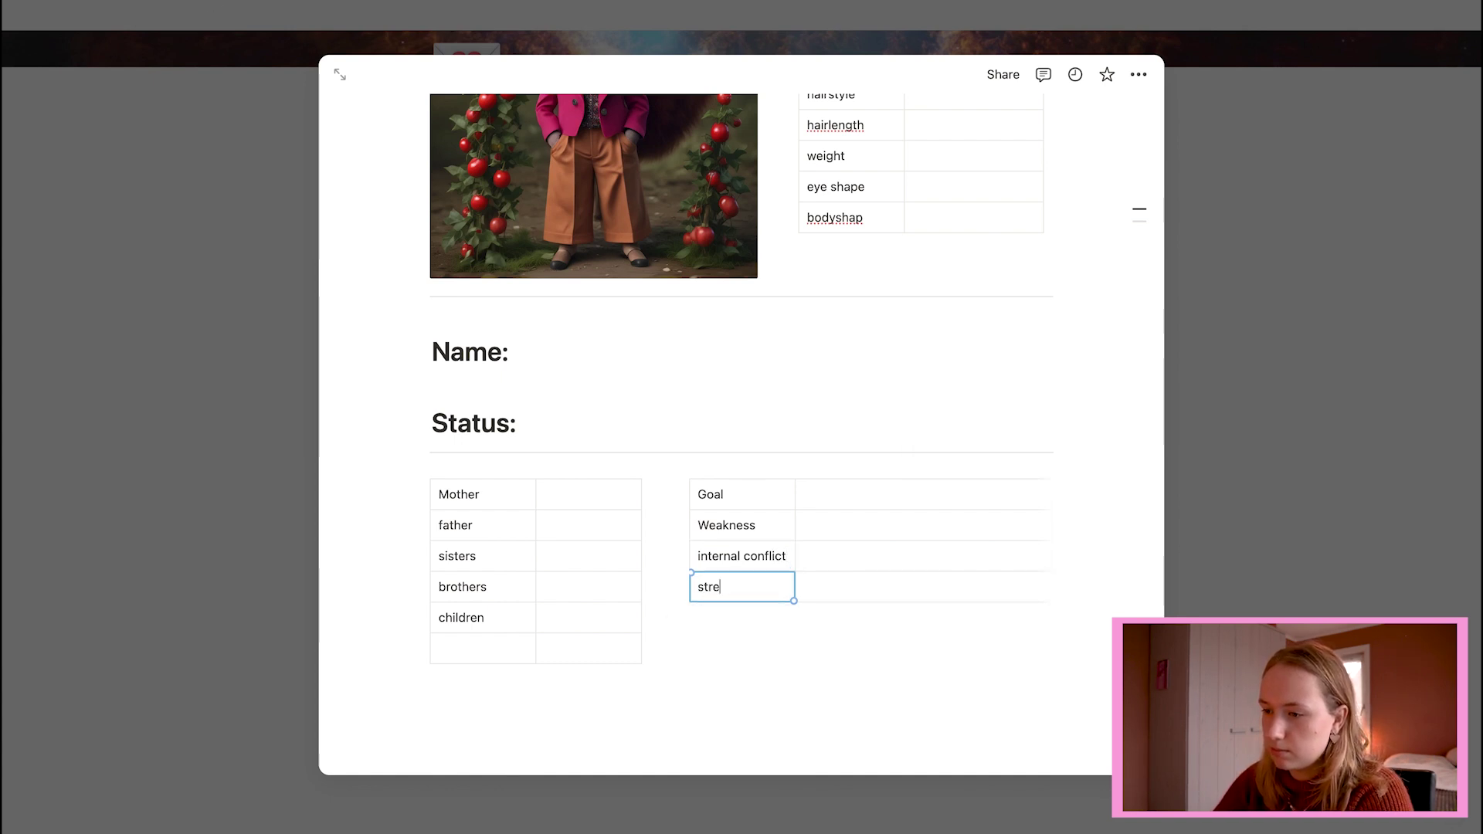
# - Add a new row reading 'own image' to the Goal table
pyautogui.click(844, 612)
pyautogui.click(764, 618)
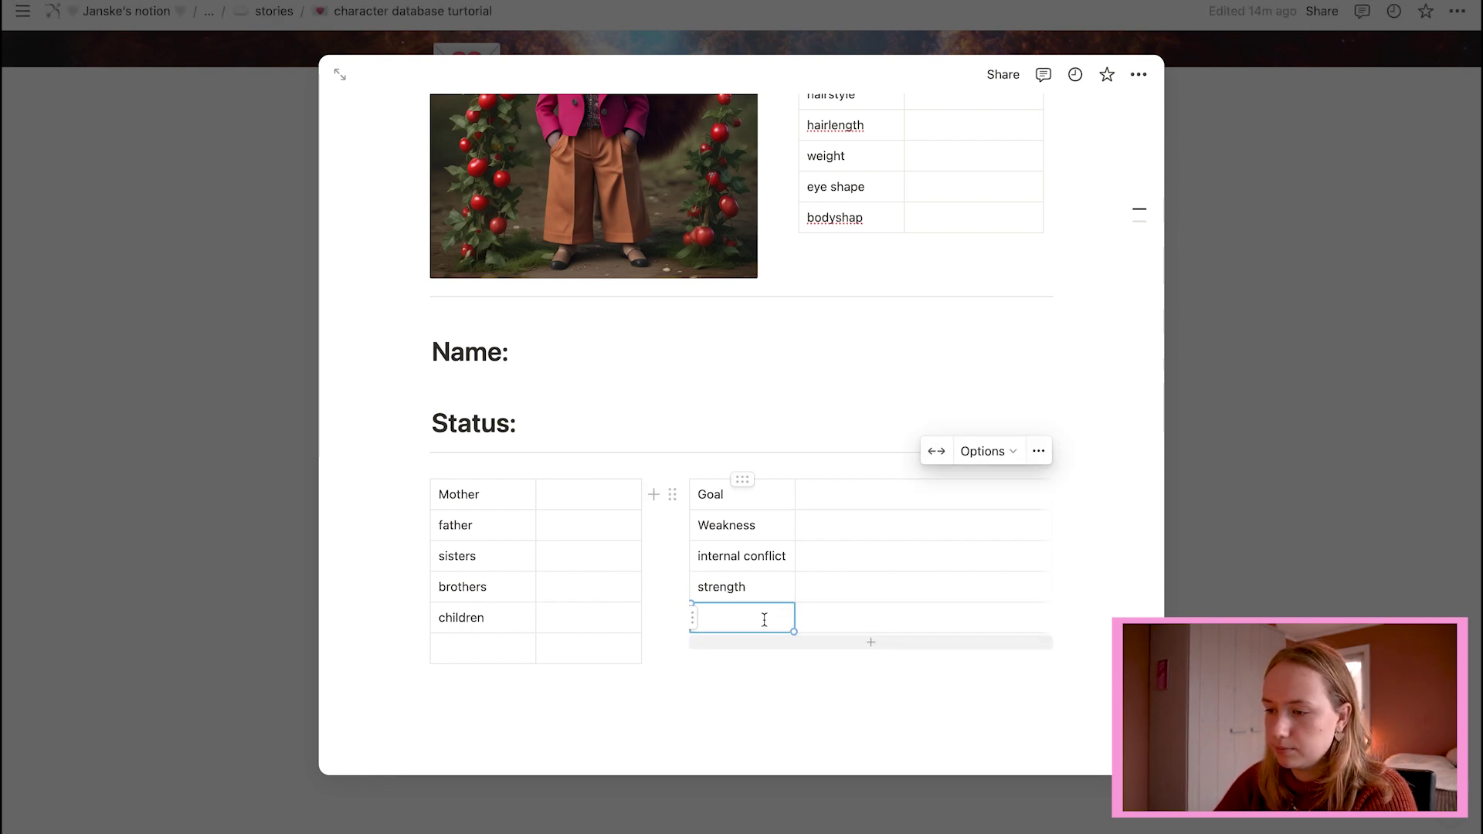
pyautogui.write('own imm')
pyautogui.press('BackSpace')
pyautogui.press('BackSpace')
pyautogui.write('ag/')
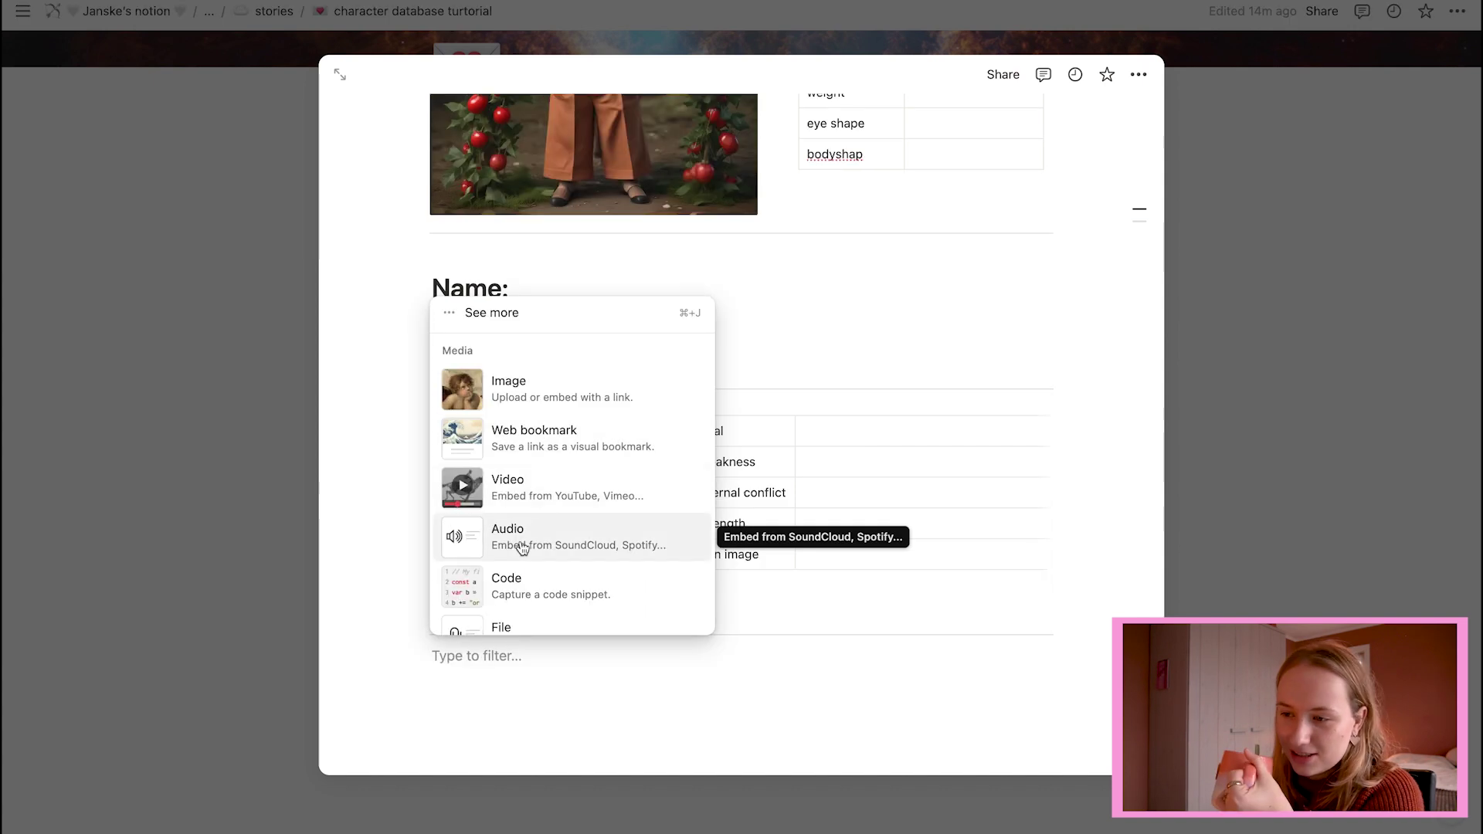
# - Choose Heading 1 from the block menu and start the heading 'Top 5 values'
pyautogui.scroll(-1, 538, 472)
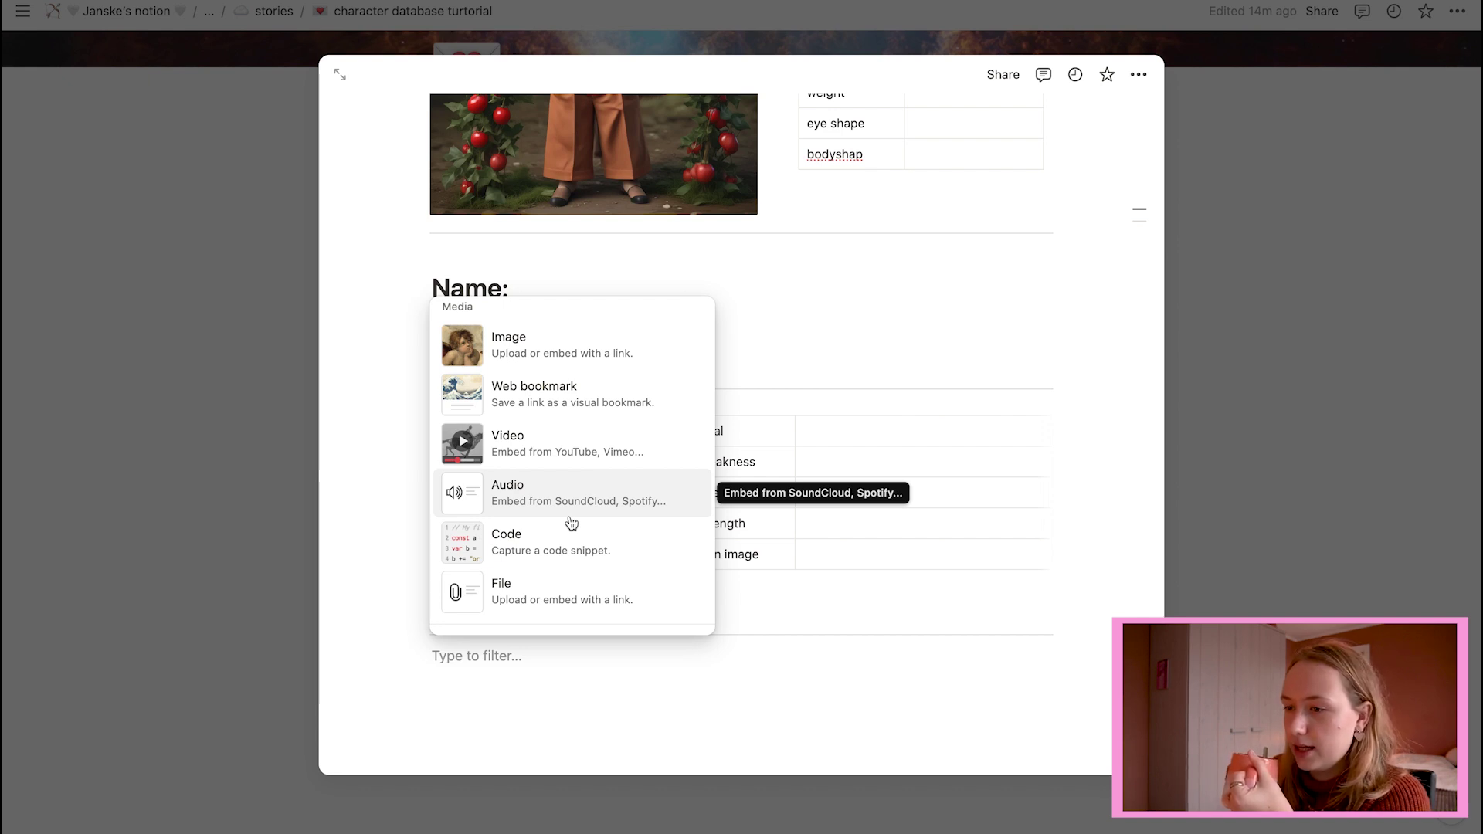
pyautogui.scroll(-3, 571, 523)
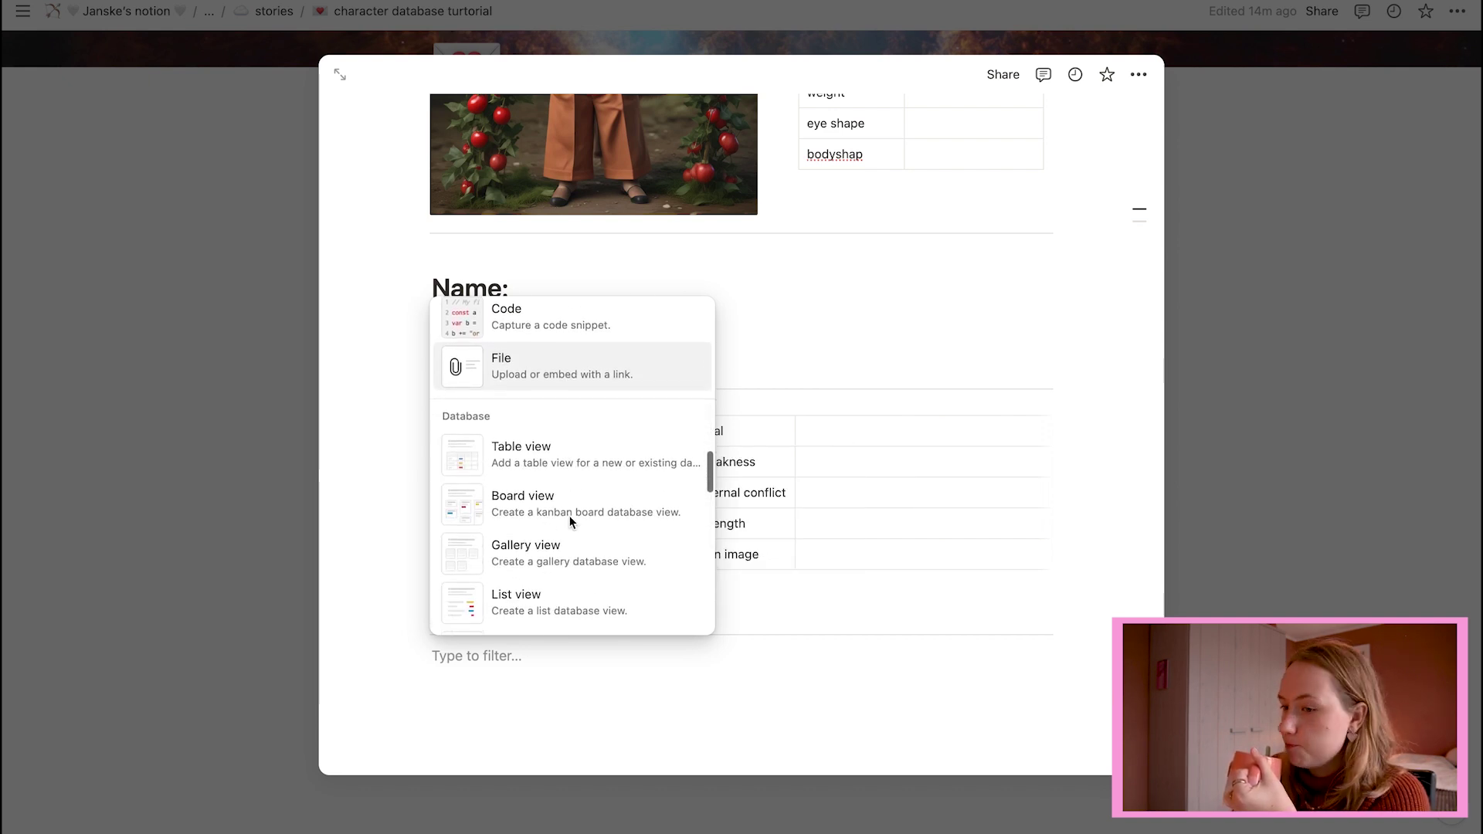
pyautogui.scroll(-8, 572, 523)
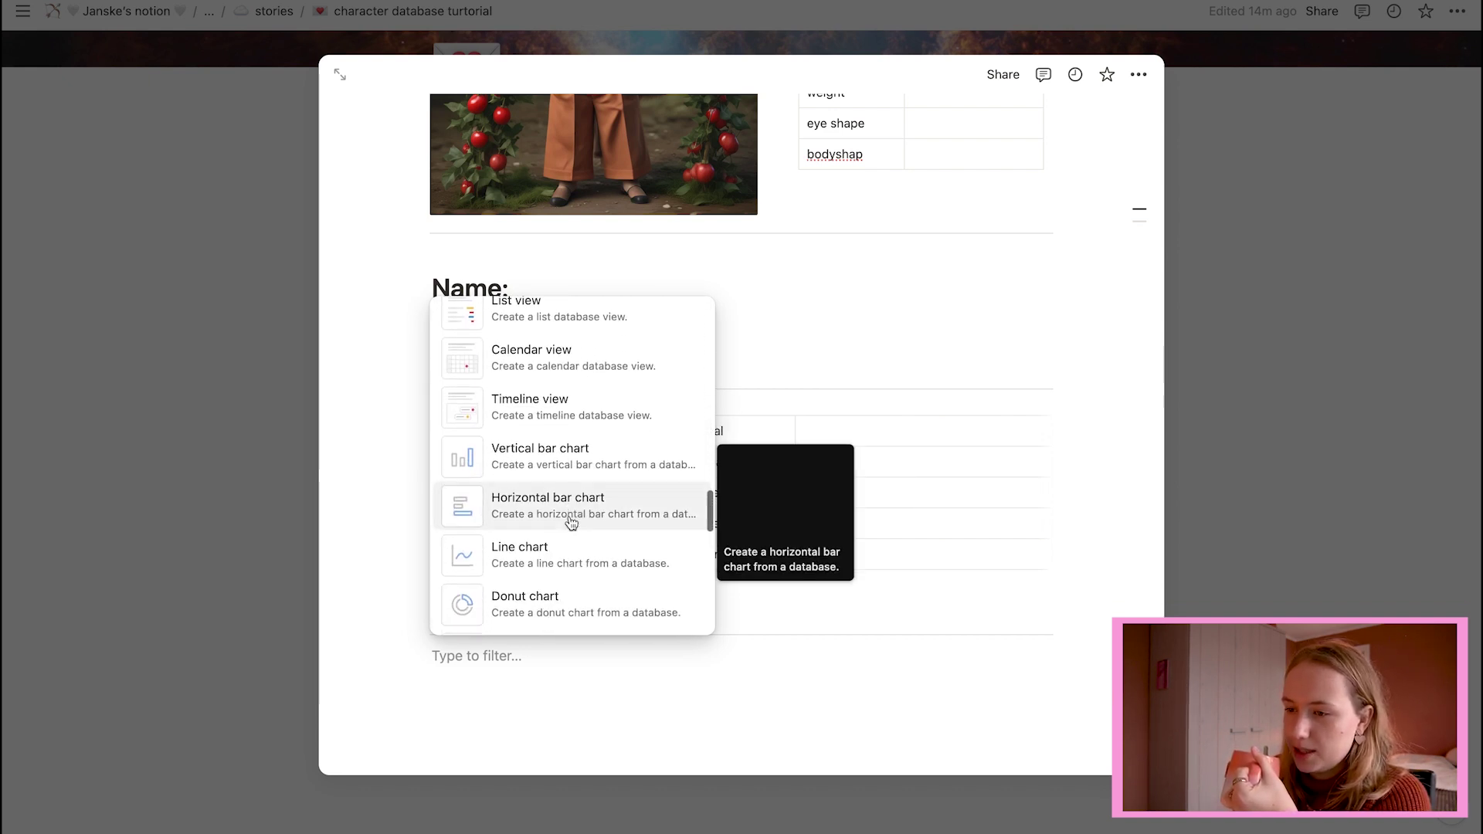
pyautogui.scroll(-5, 625, 332)
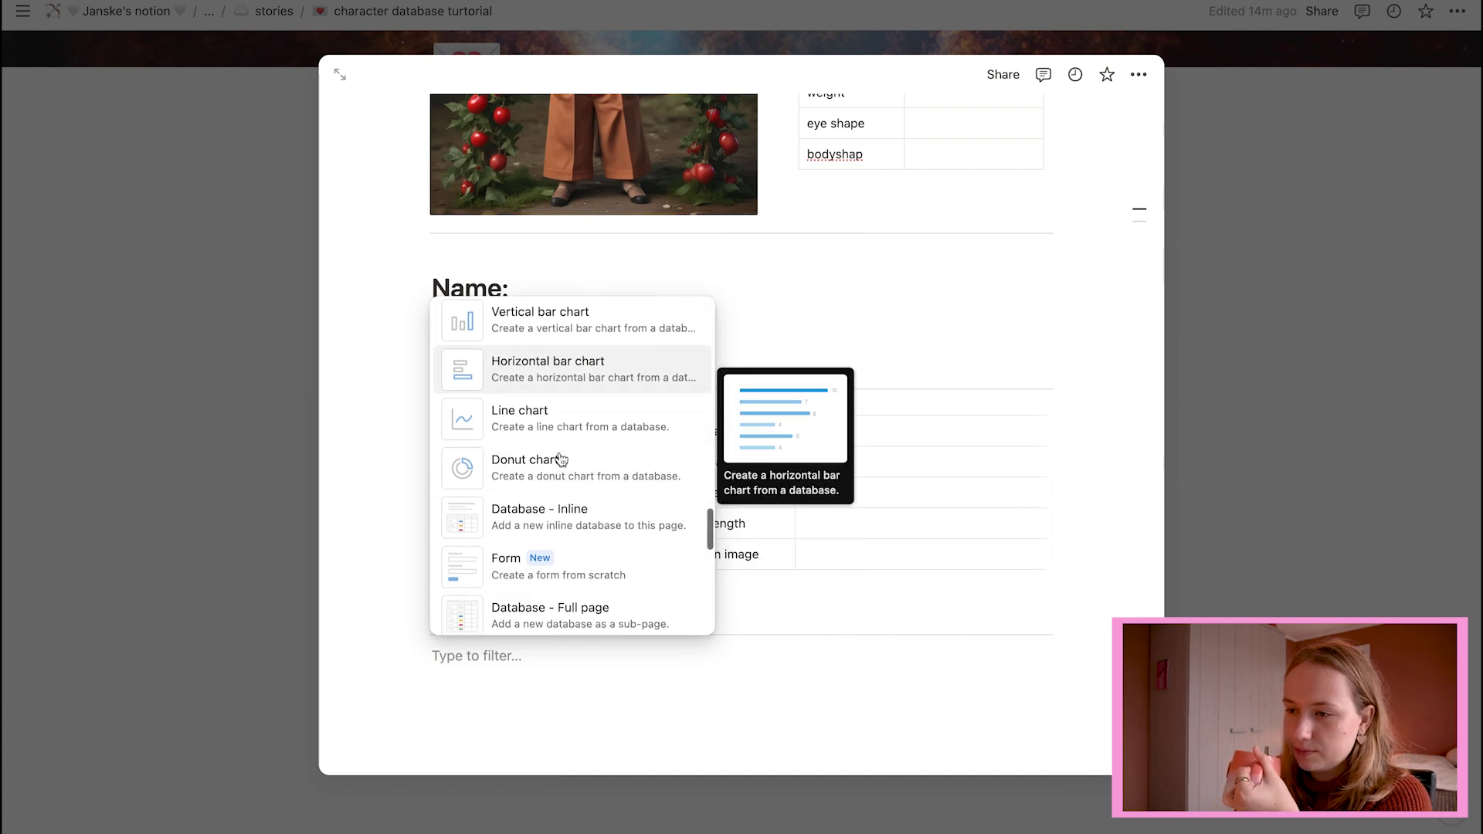
pyautogui.scroll(-7, 561, 459)
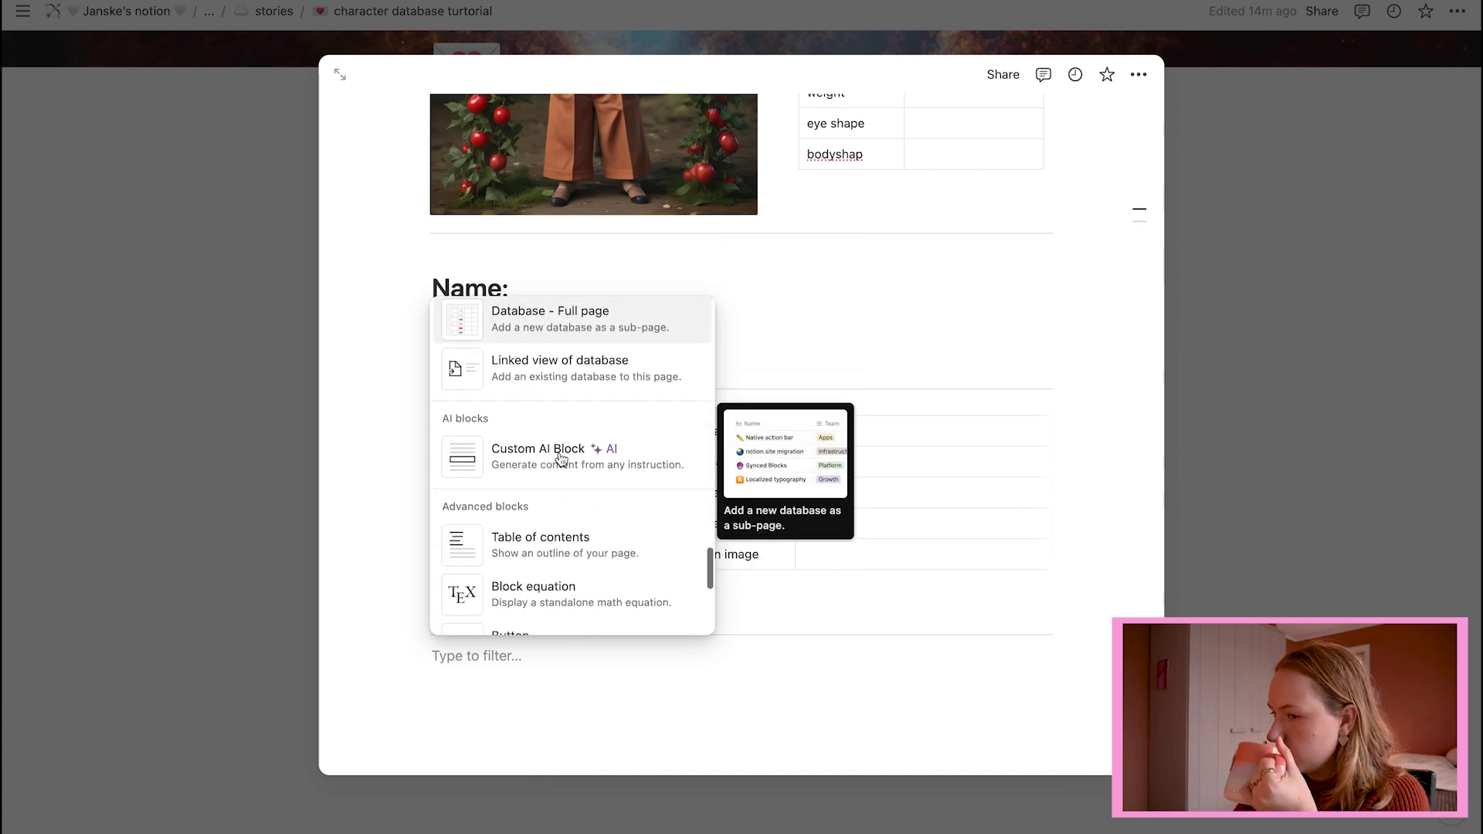
pyautogui.scroll(-4, 561, 459)
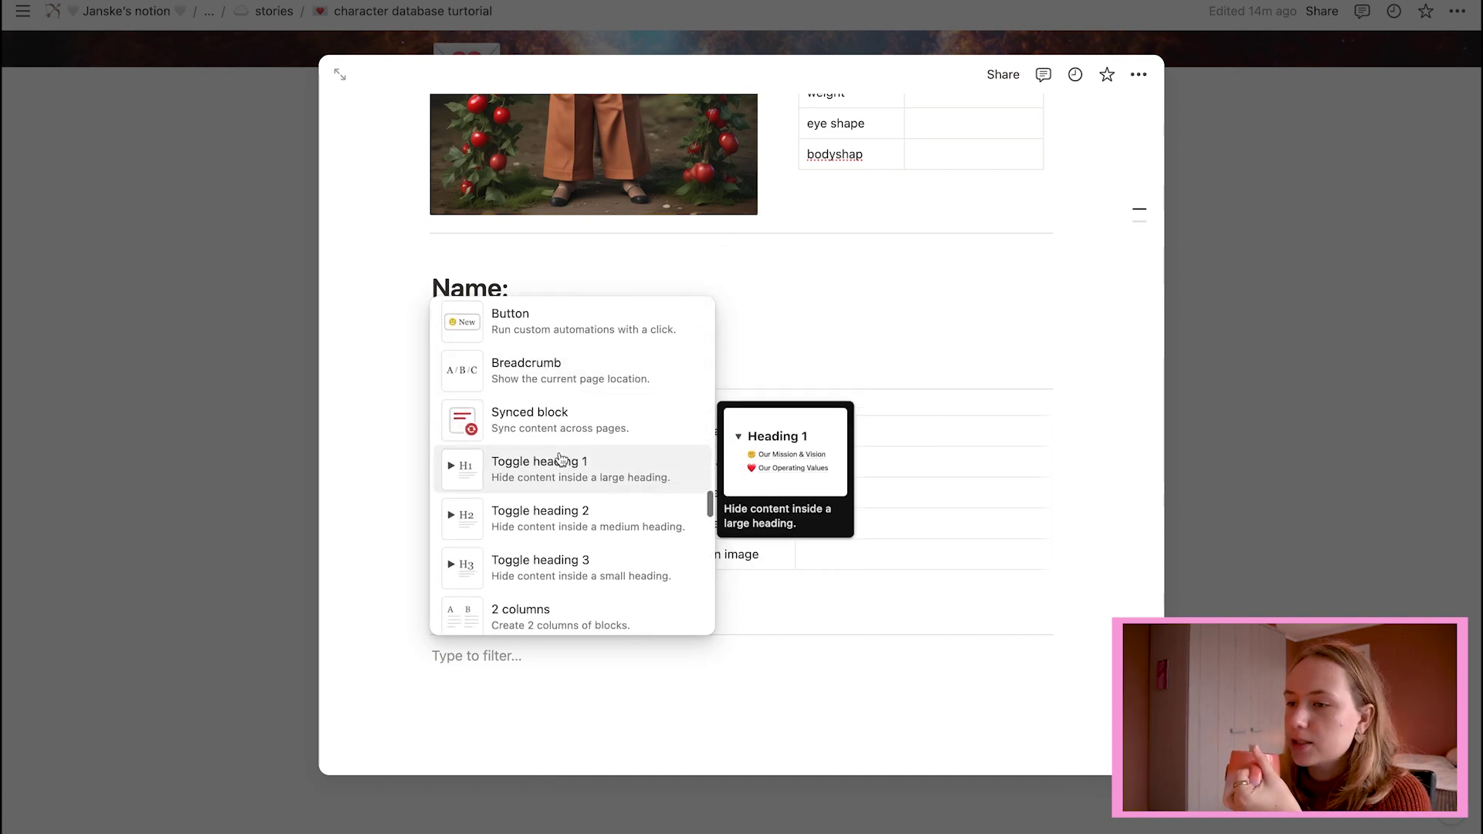
pyautogui.scroll(-8, 561, 459)
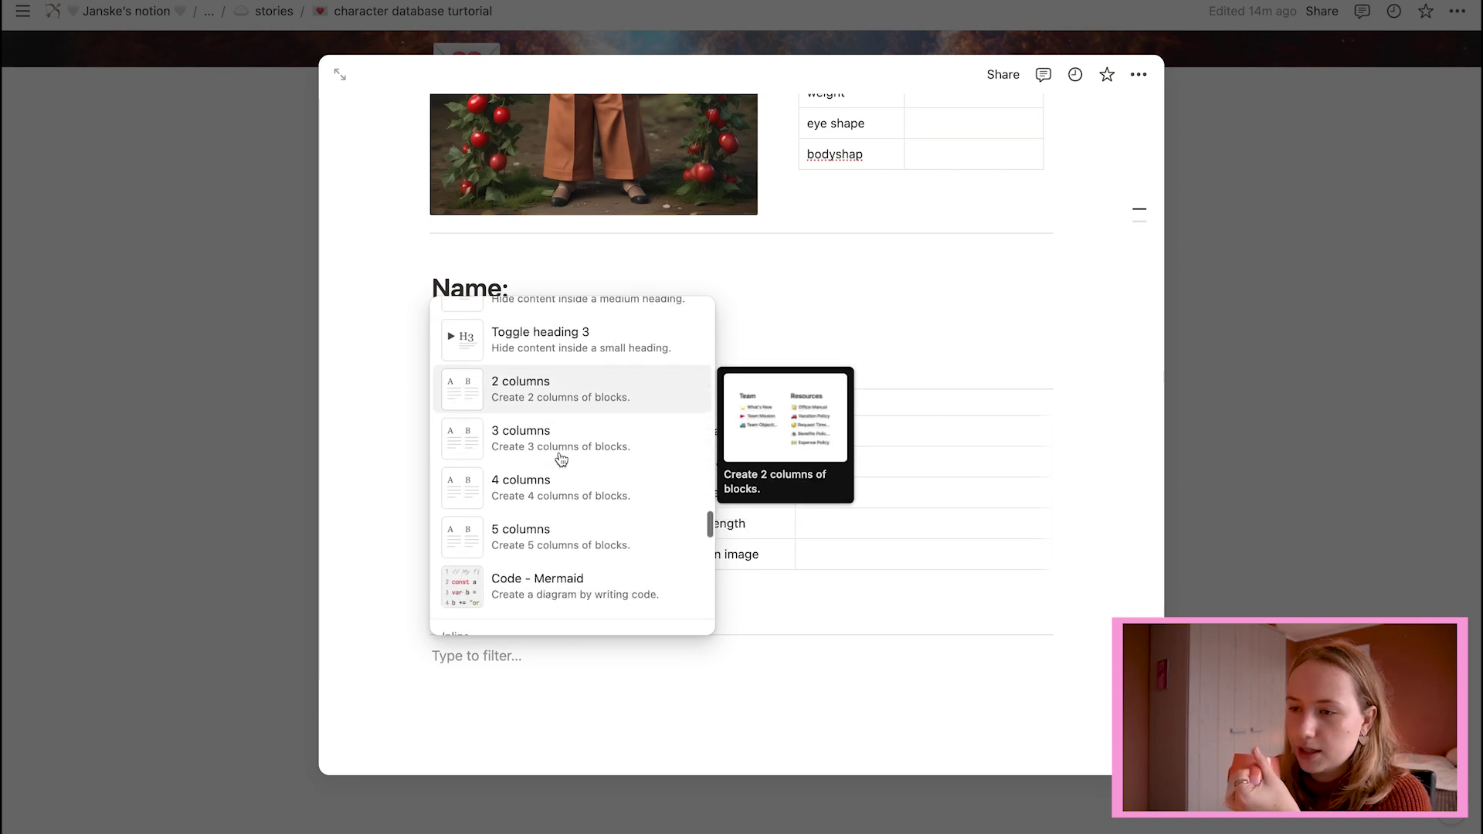
pyautogui.scroll(-12, 561, 459)
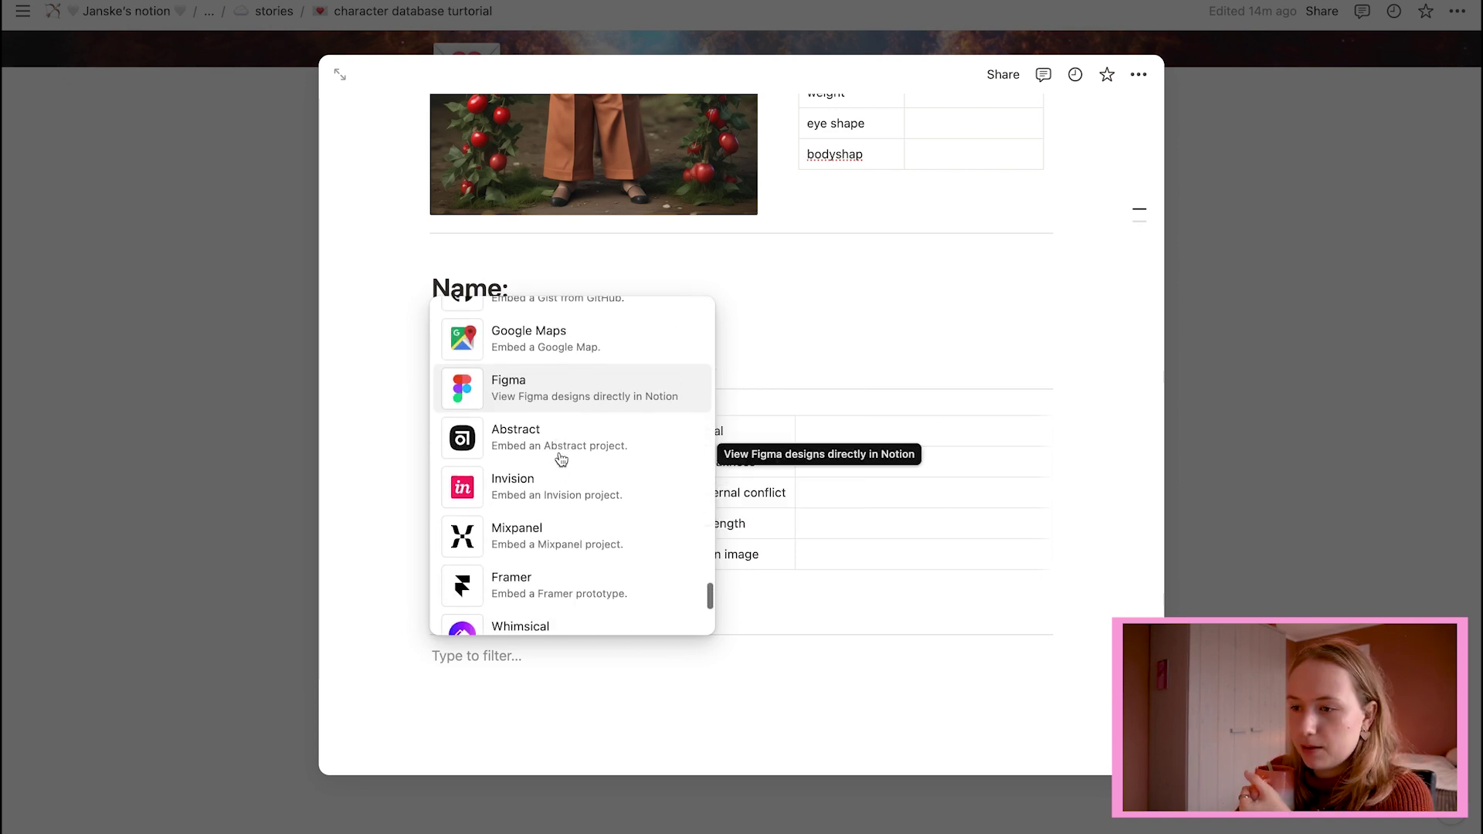
pyautogui.scroll(-2, 562, 459)
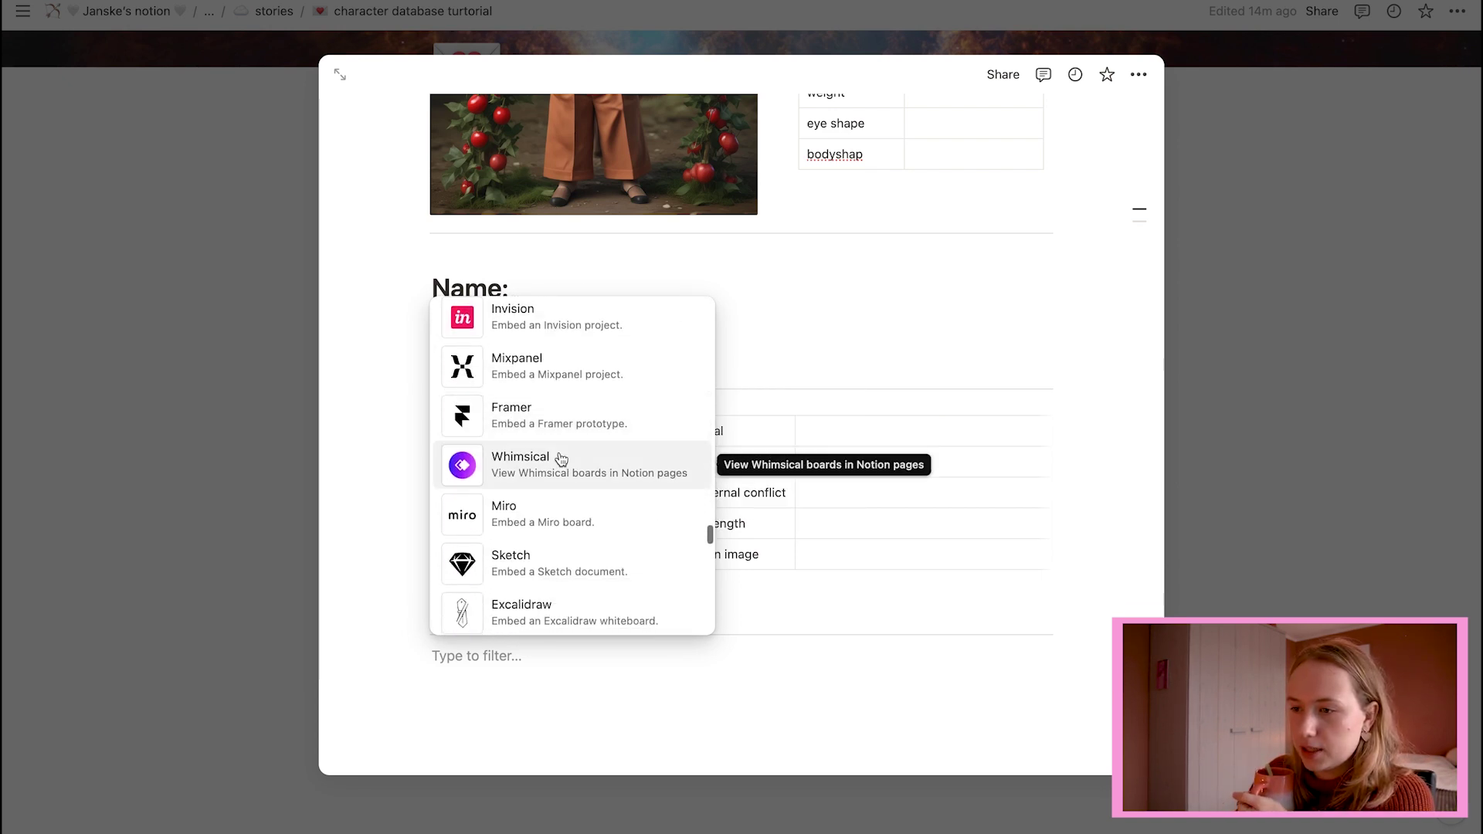
pyautogui.scroll(-4, 557, 468)
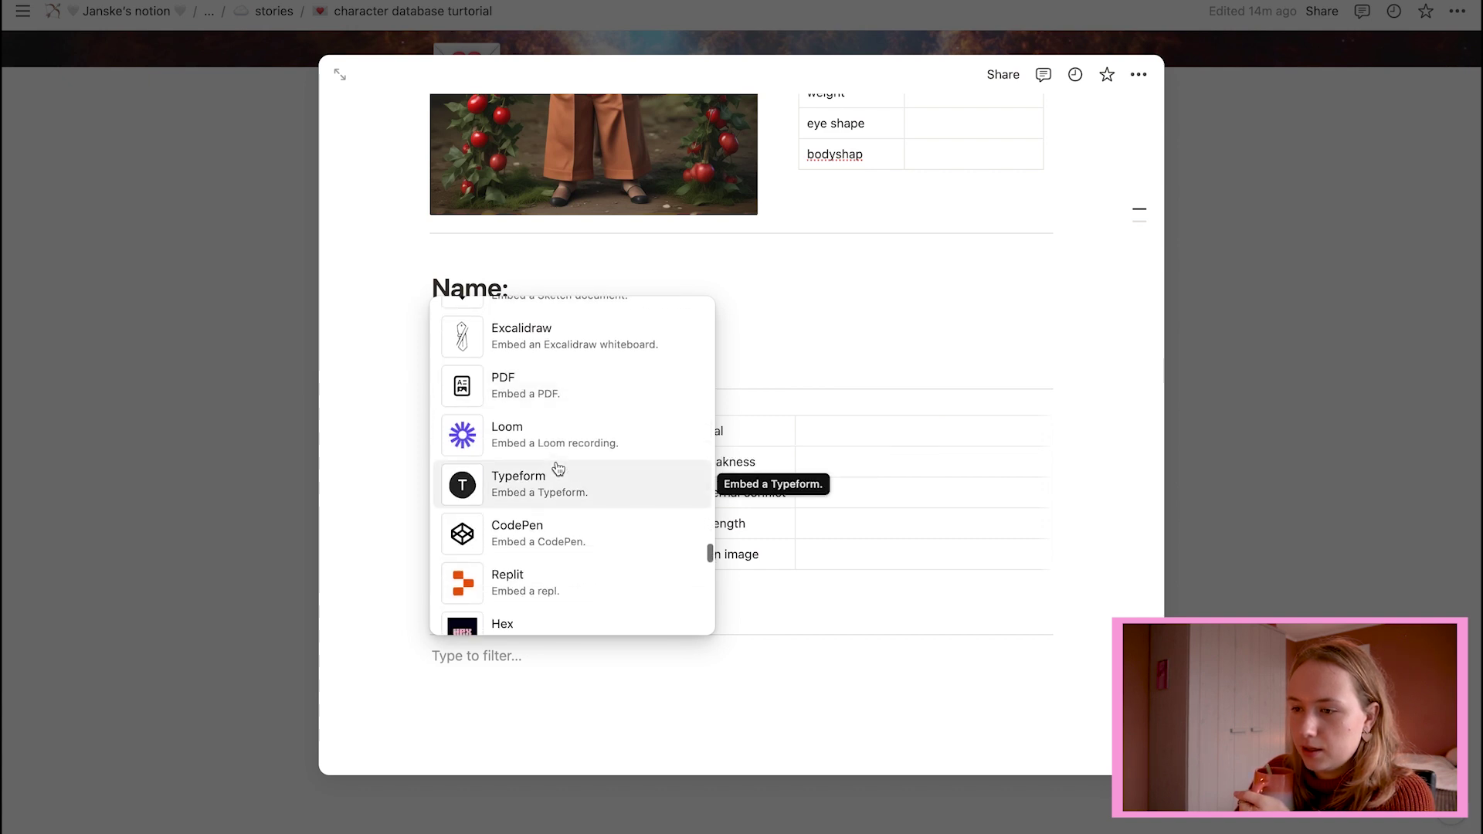
pyautogui.scroll(-4, 558, 467)
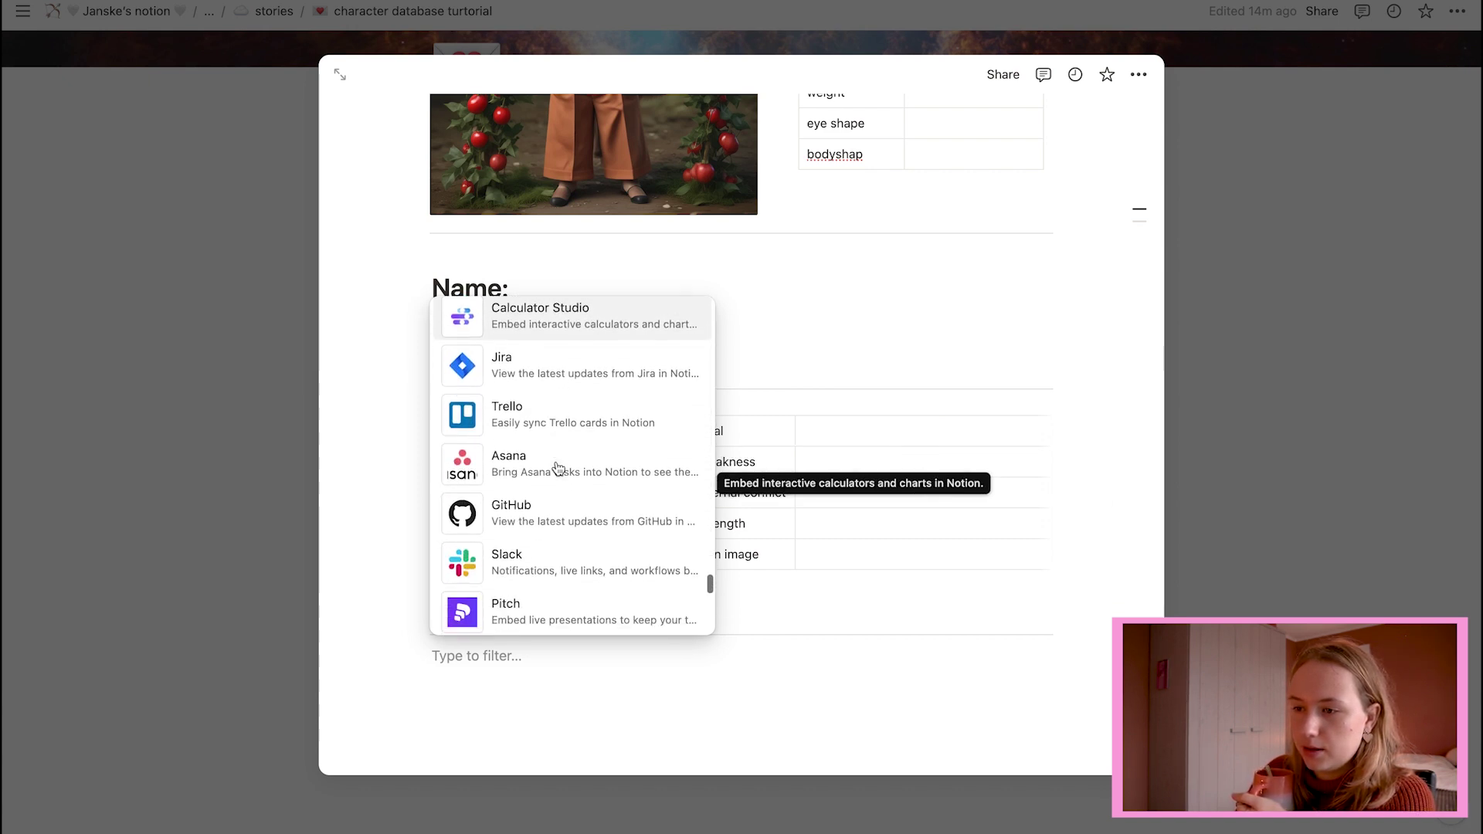
pyautogui.scroll(-5, 558, 467)
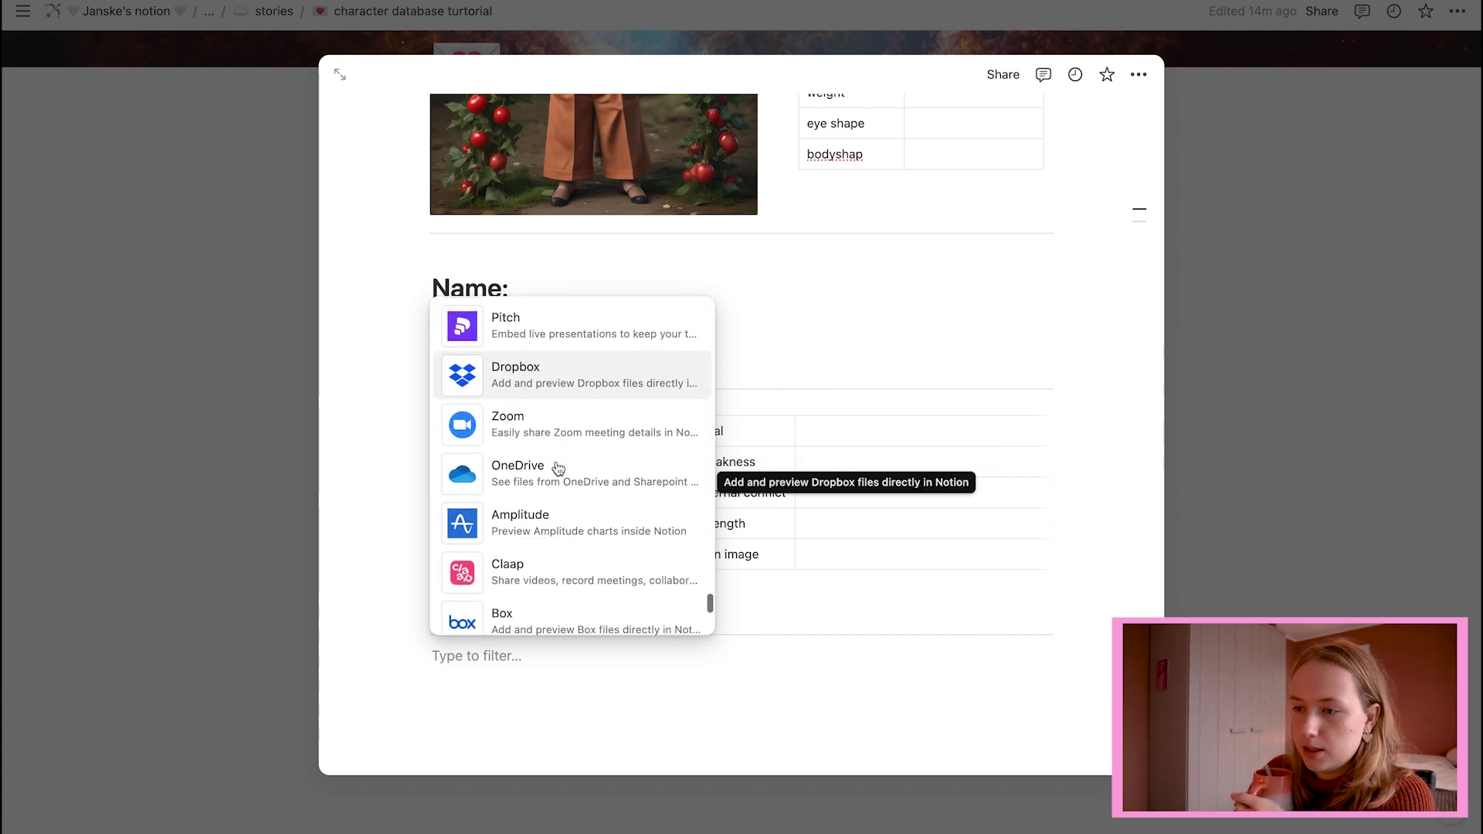
pyautogui.scroll(-6, 558, 468)
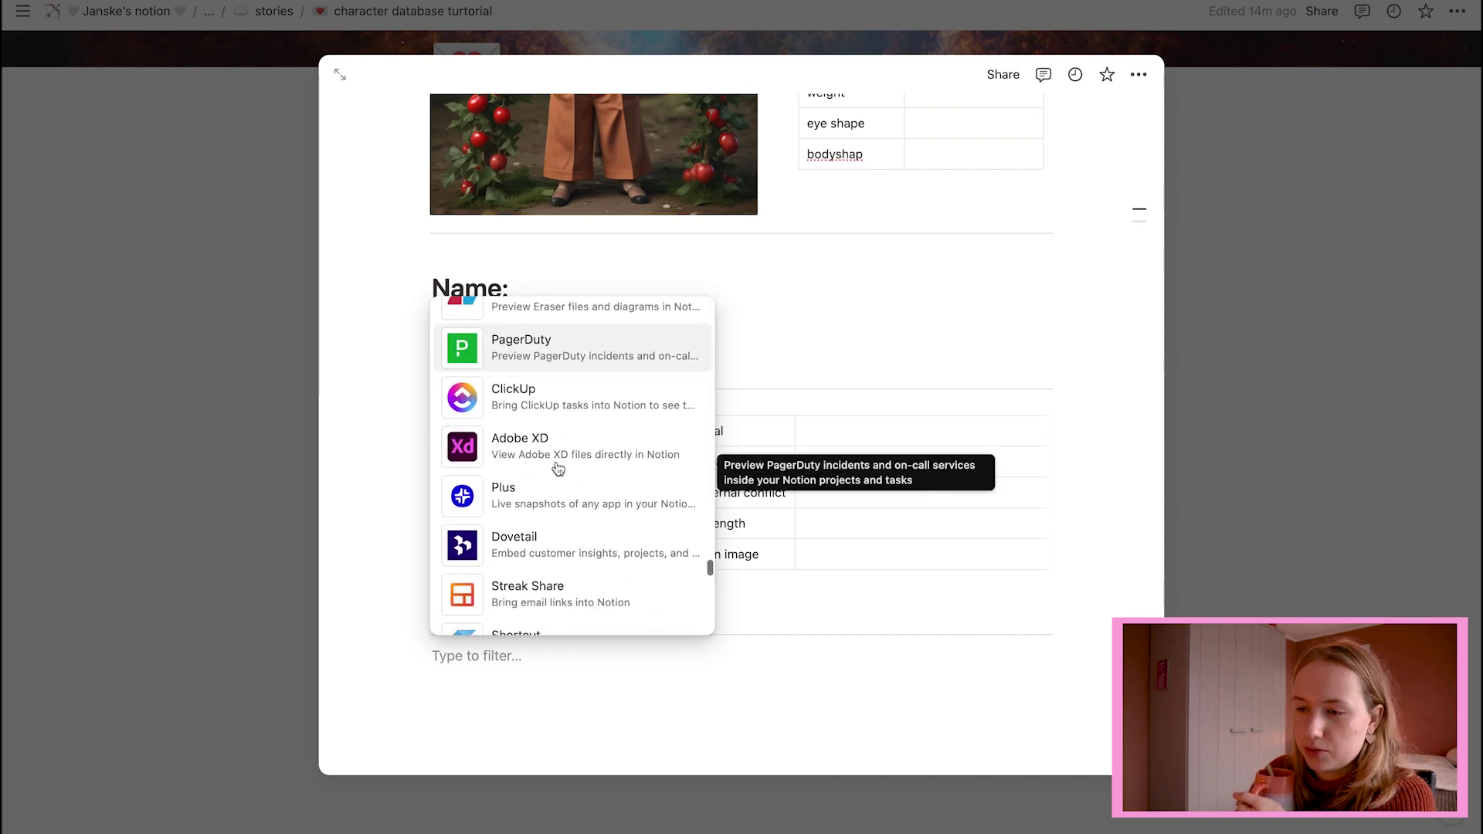
pyautogui.scroll(-6, 558, 467)
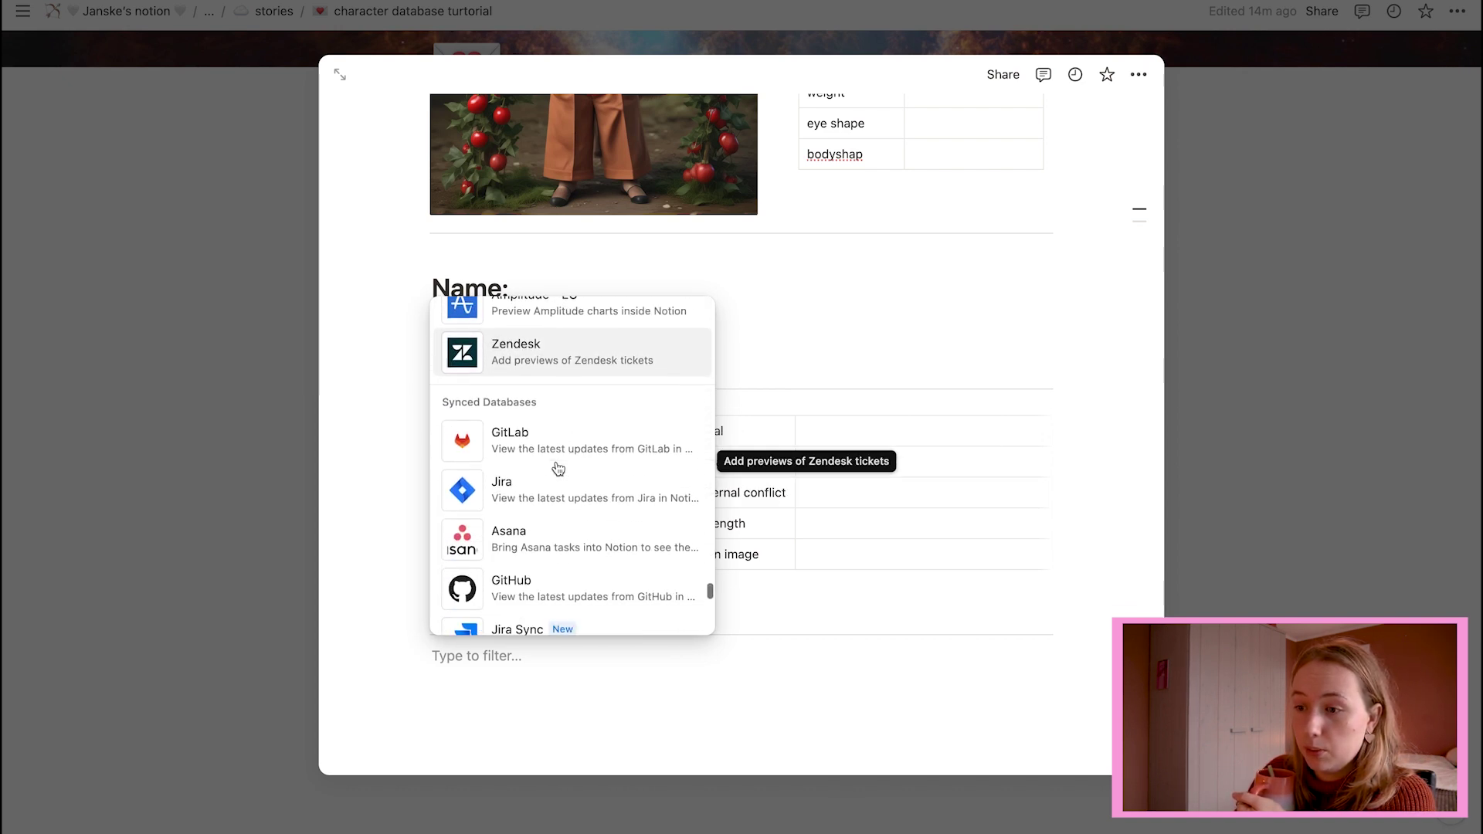
pyautogui.scroll(-7, 558, 467)
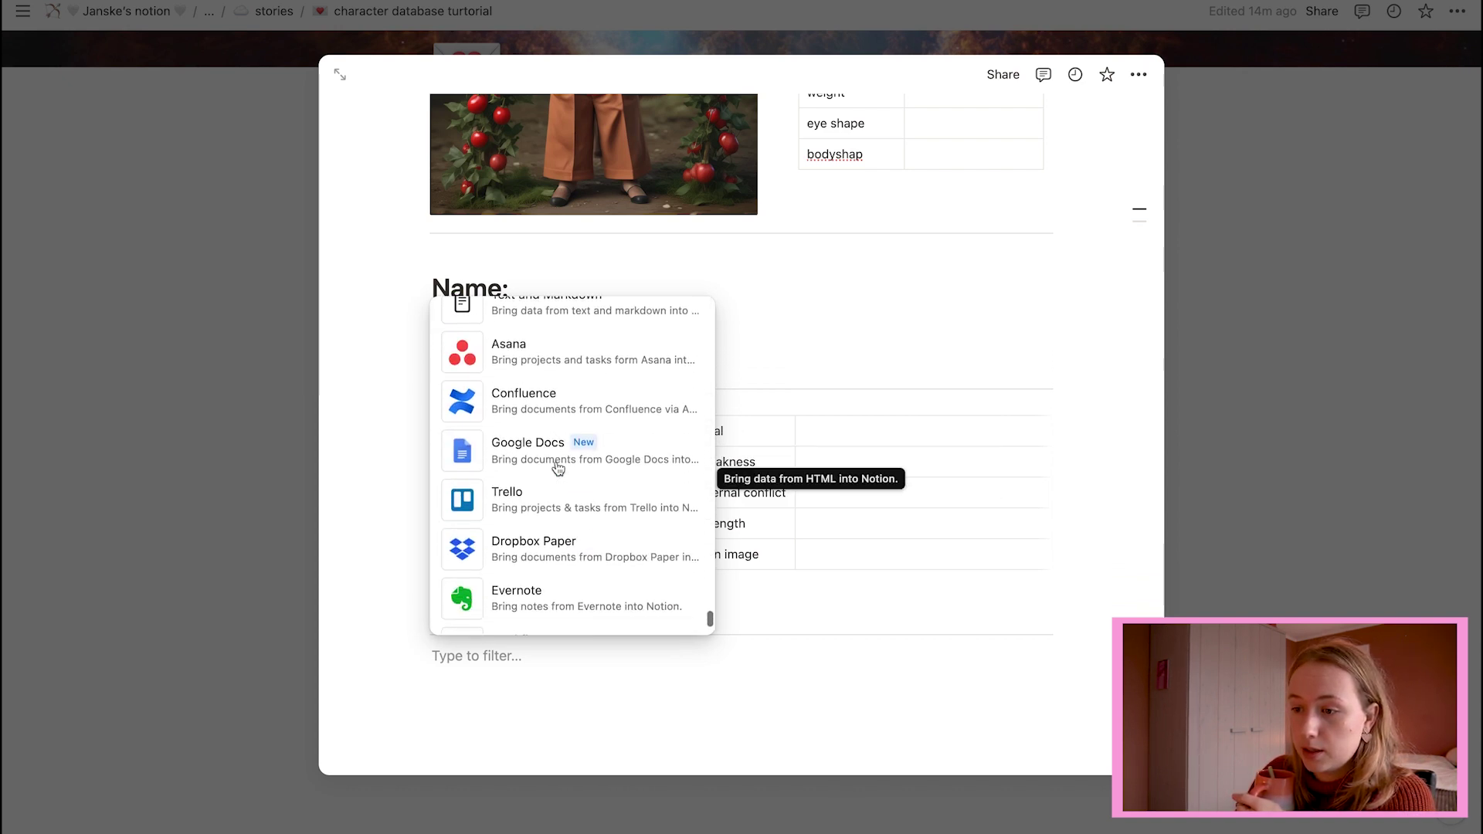
pyautogui.scroll(-5, 557, 467)
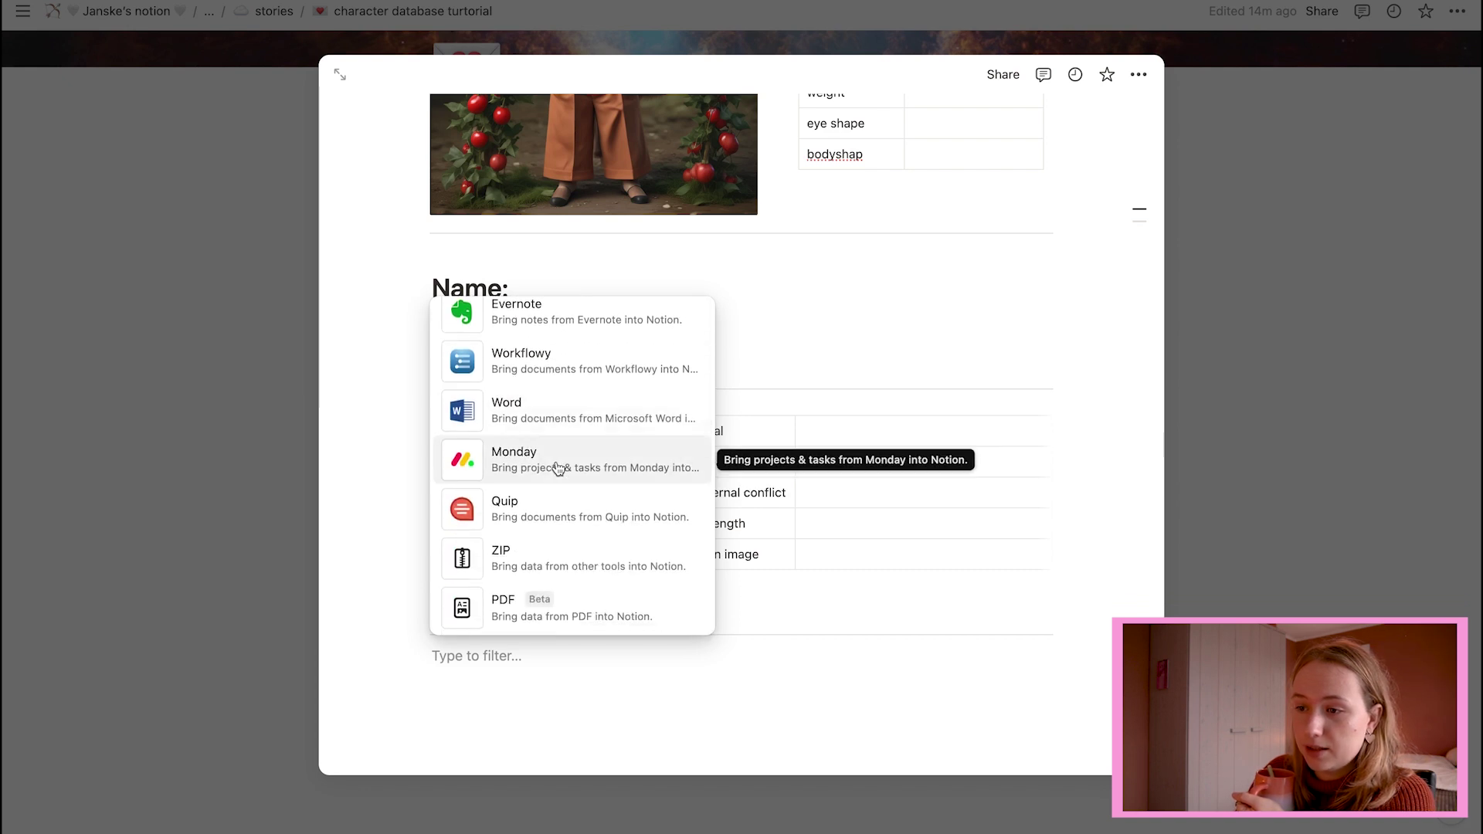
pyautogui.scroll(15, 557, 467)
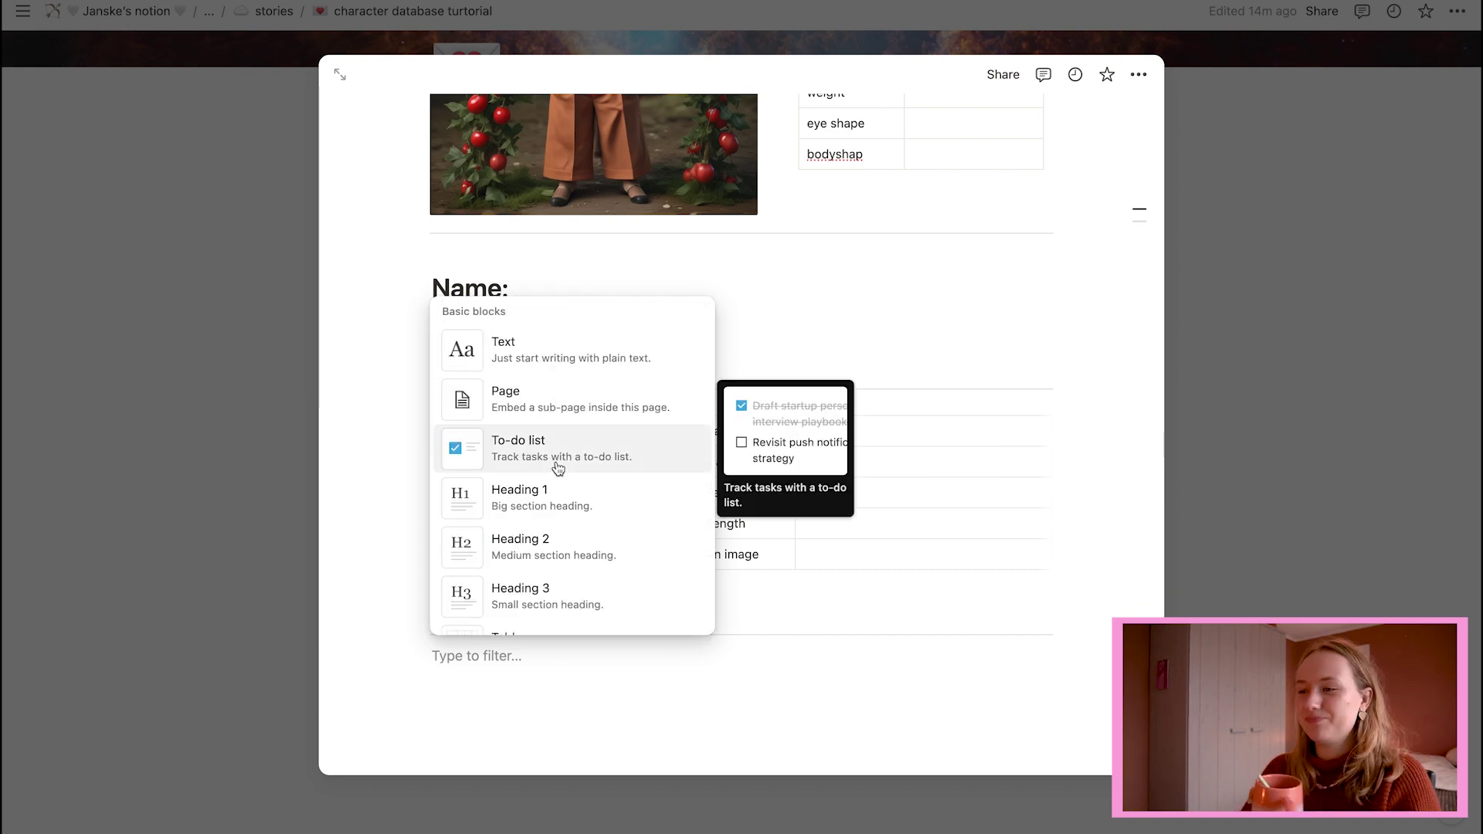
pyautogui.click(626, 502)
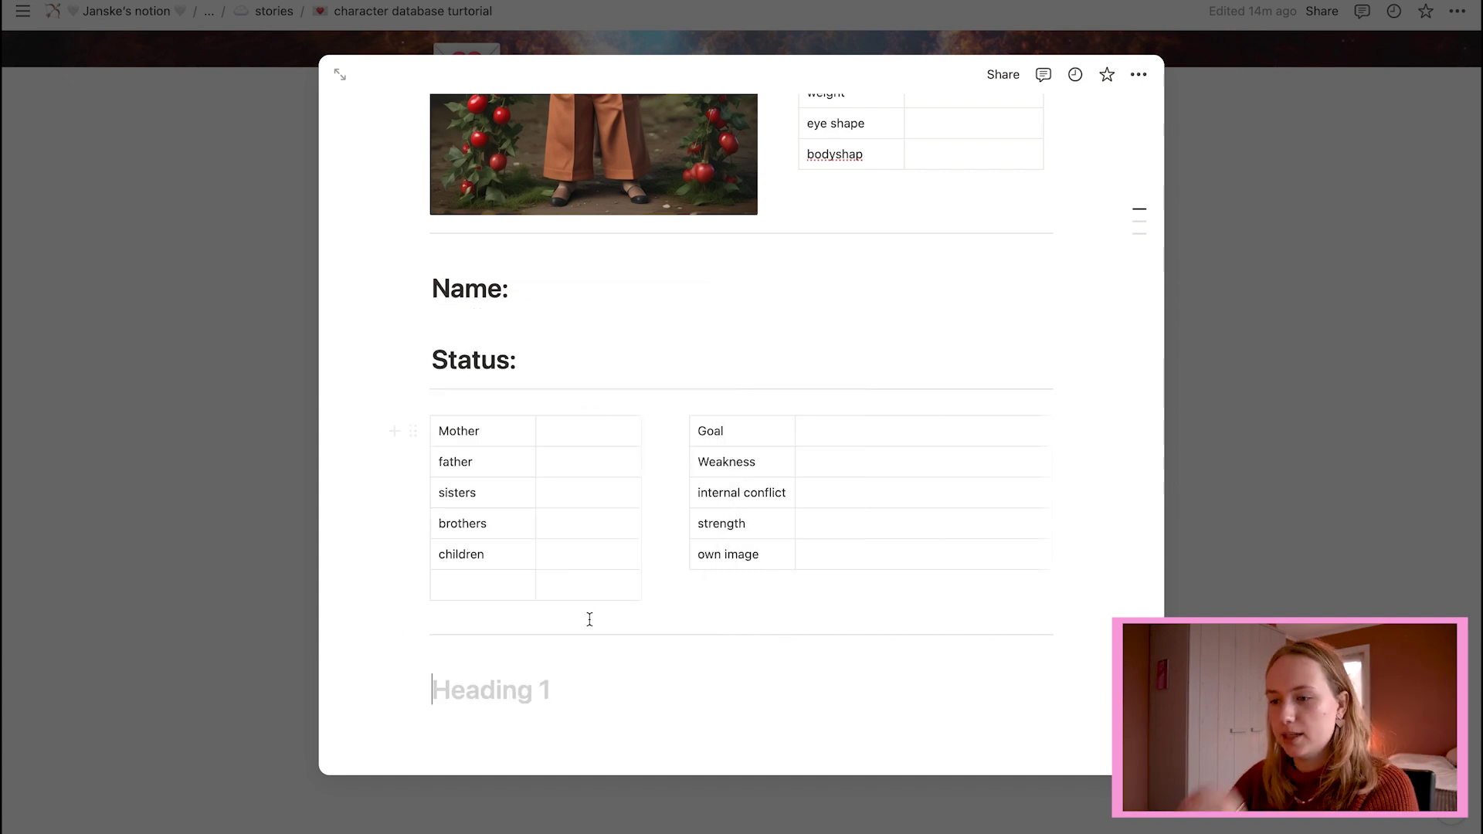
pyautogui.write('Top 5 valu')
pyautogui.write('s')
pyautogui.press('BackSpace')
pyautogui.press('BackSpace')
# - Finish the heading as 'Top 5 values:' and start a new line beneath it
pyautogui.write('es')
pyautogui.press('BackSpace')
pyautogui.press('BackSpace')
pyautogui.write('ues:')
pyautogui.scroll(-1, 804, 470)
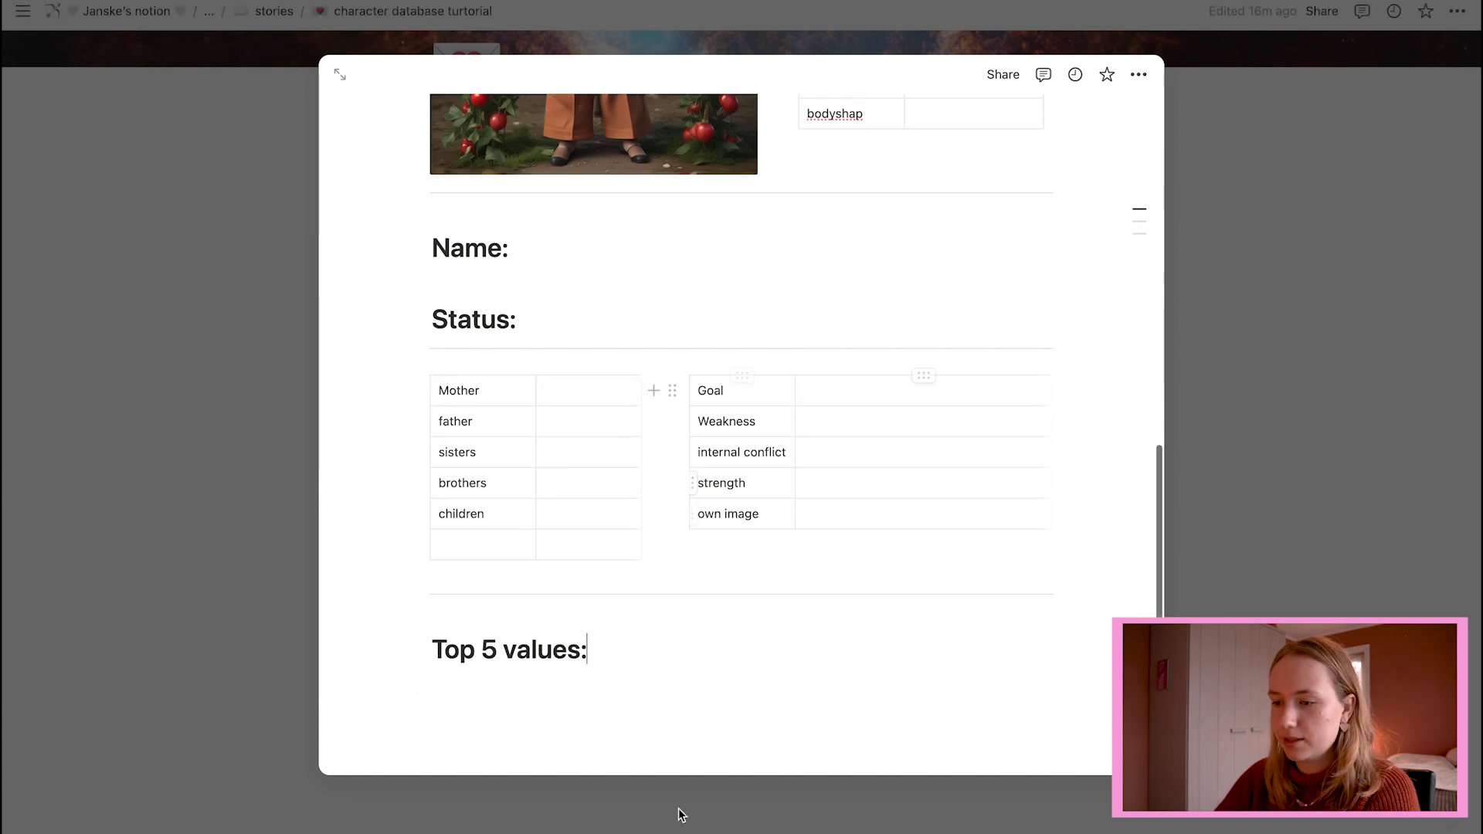
pyautogui.press('Return')
# - Add a numbered list of money, friends, clothing, nuts and fame
pyautogui.click(401, 685)
pyautogui.scroll(-3, 502, 529)
pyautogui.scroll(-1, 510, 529)
pyautogui.click(524, 539)
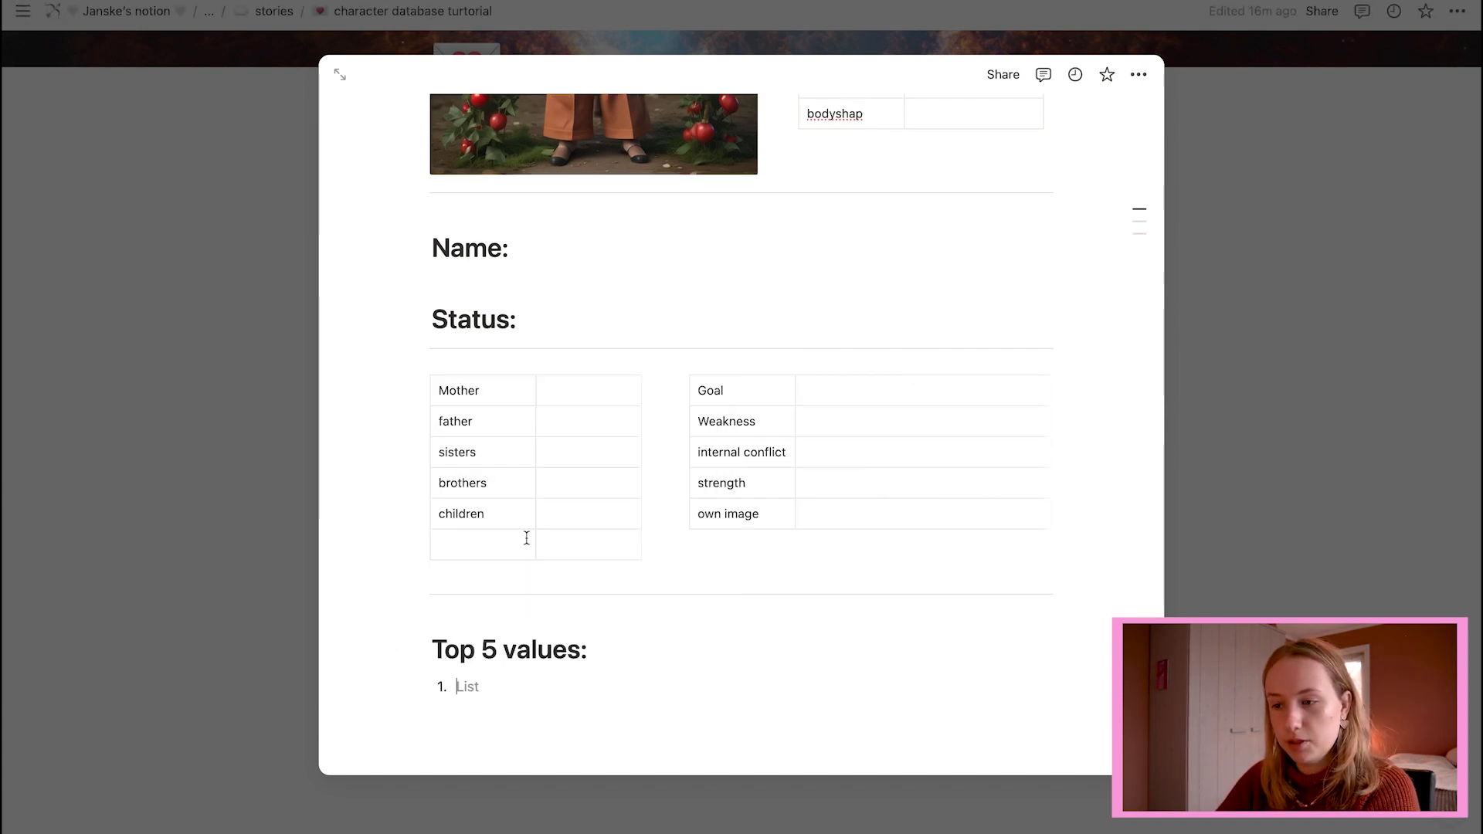
pyautogui.write('money')
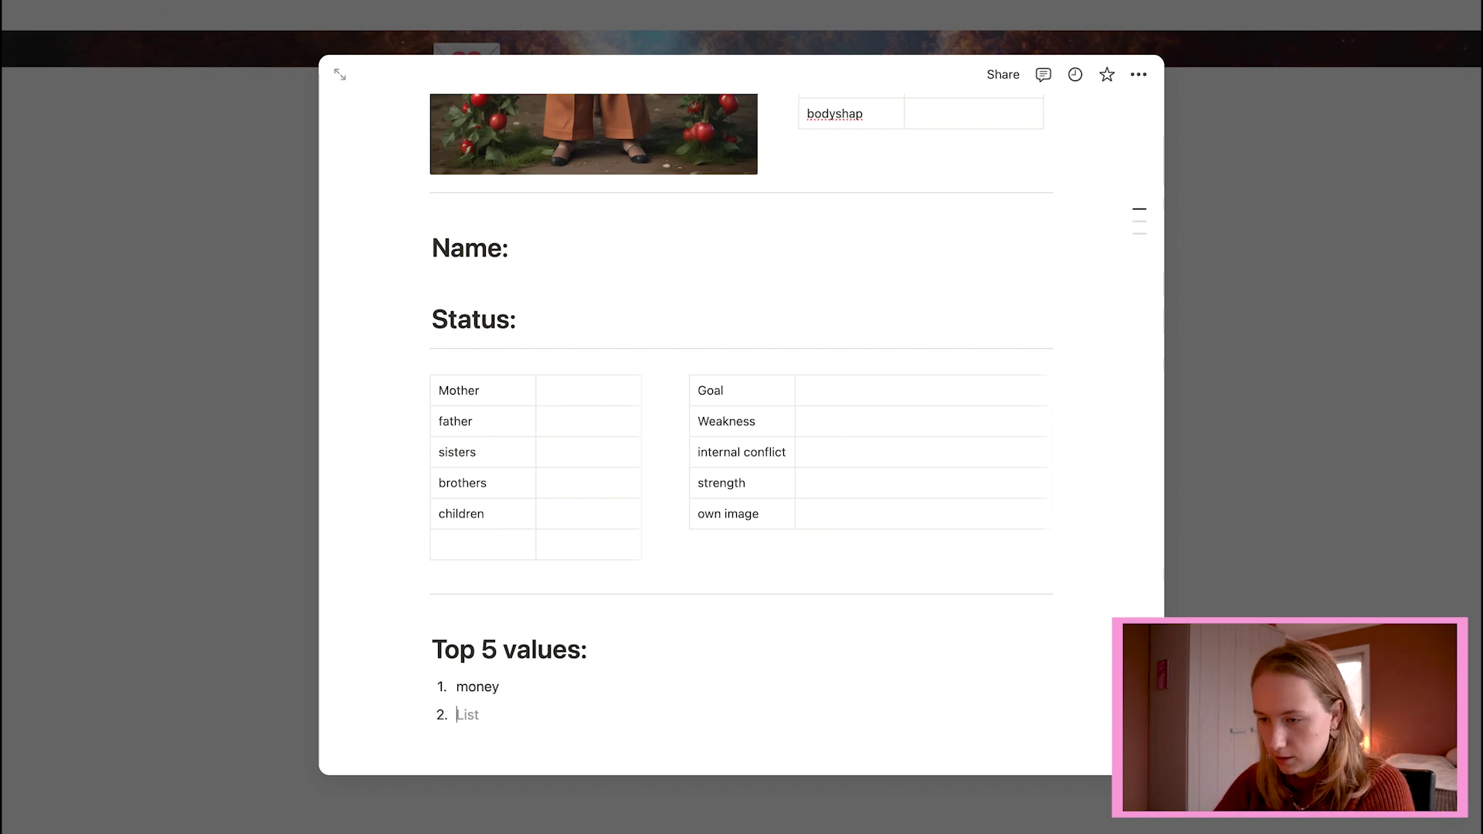
pyautogui.write('s')
pyautogui.press('Return')
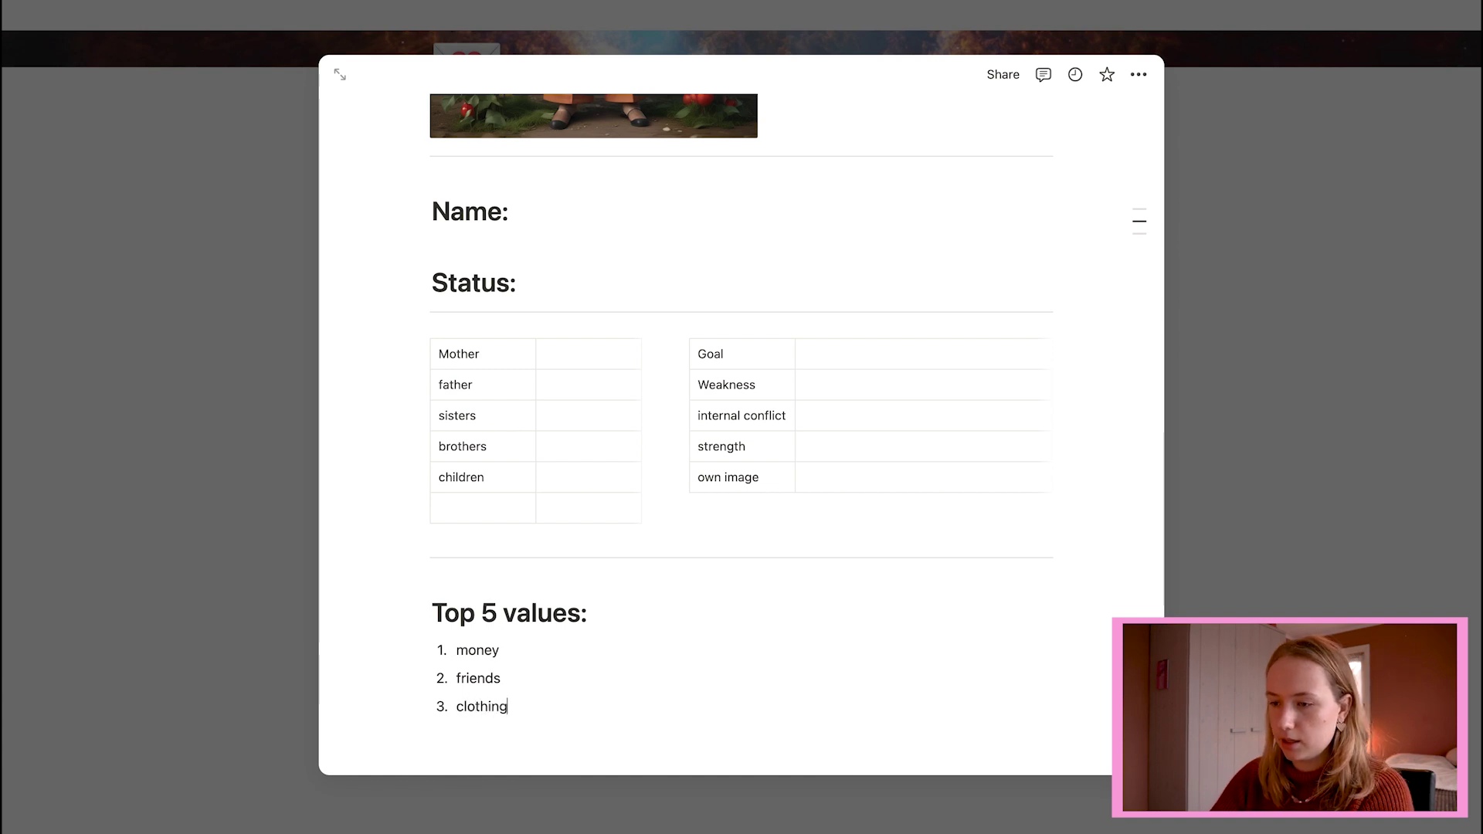
pyautogui.write('clothing')
pyautogui.press('Return')
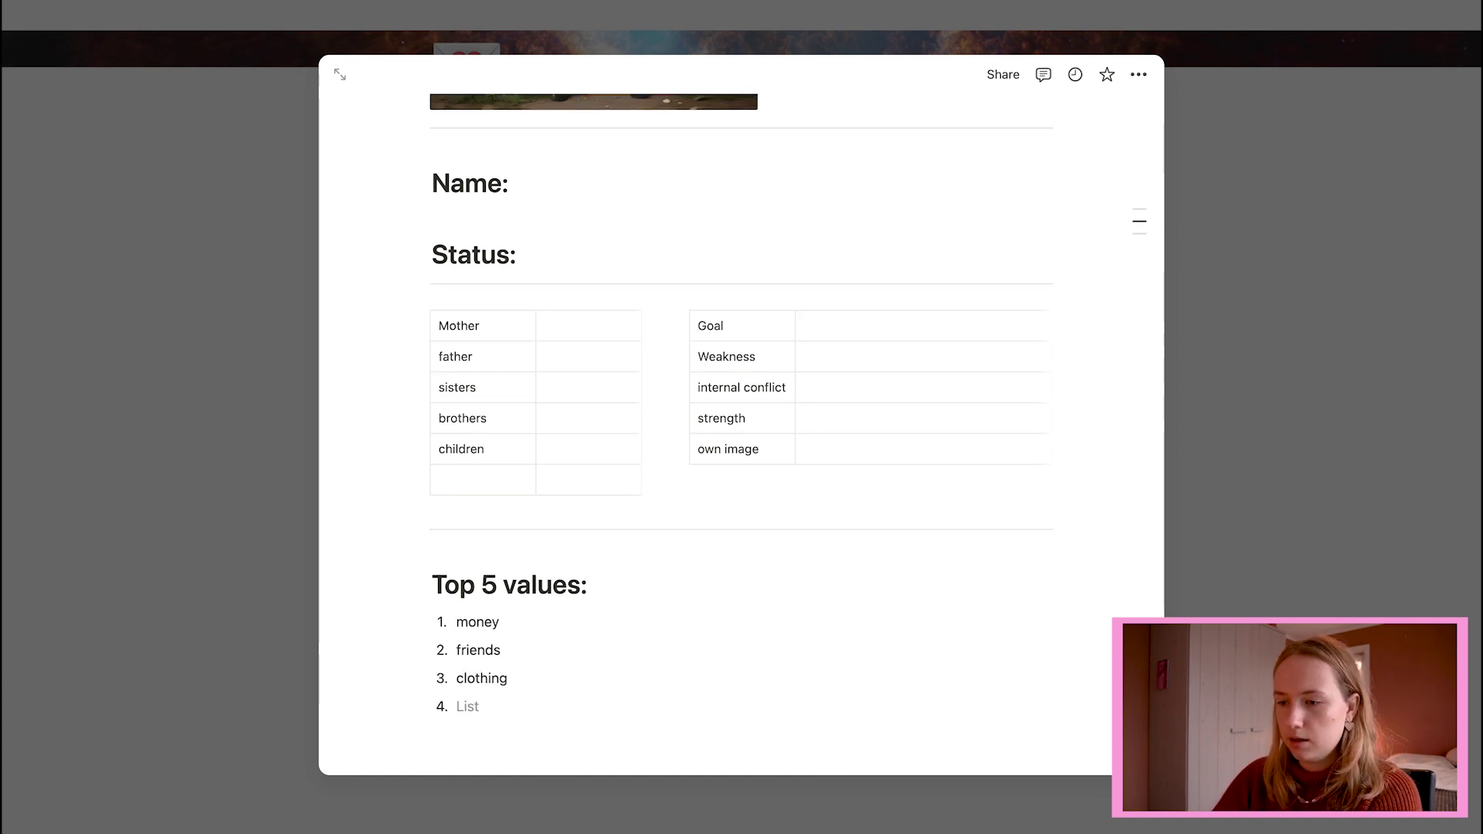
pyautogui.write('nuts')
pyautogui.press('Return')
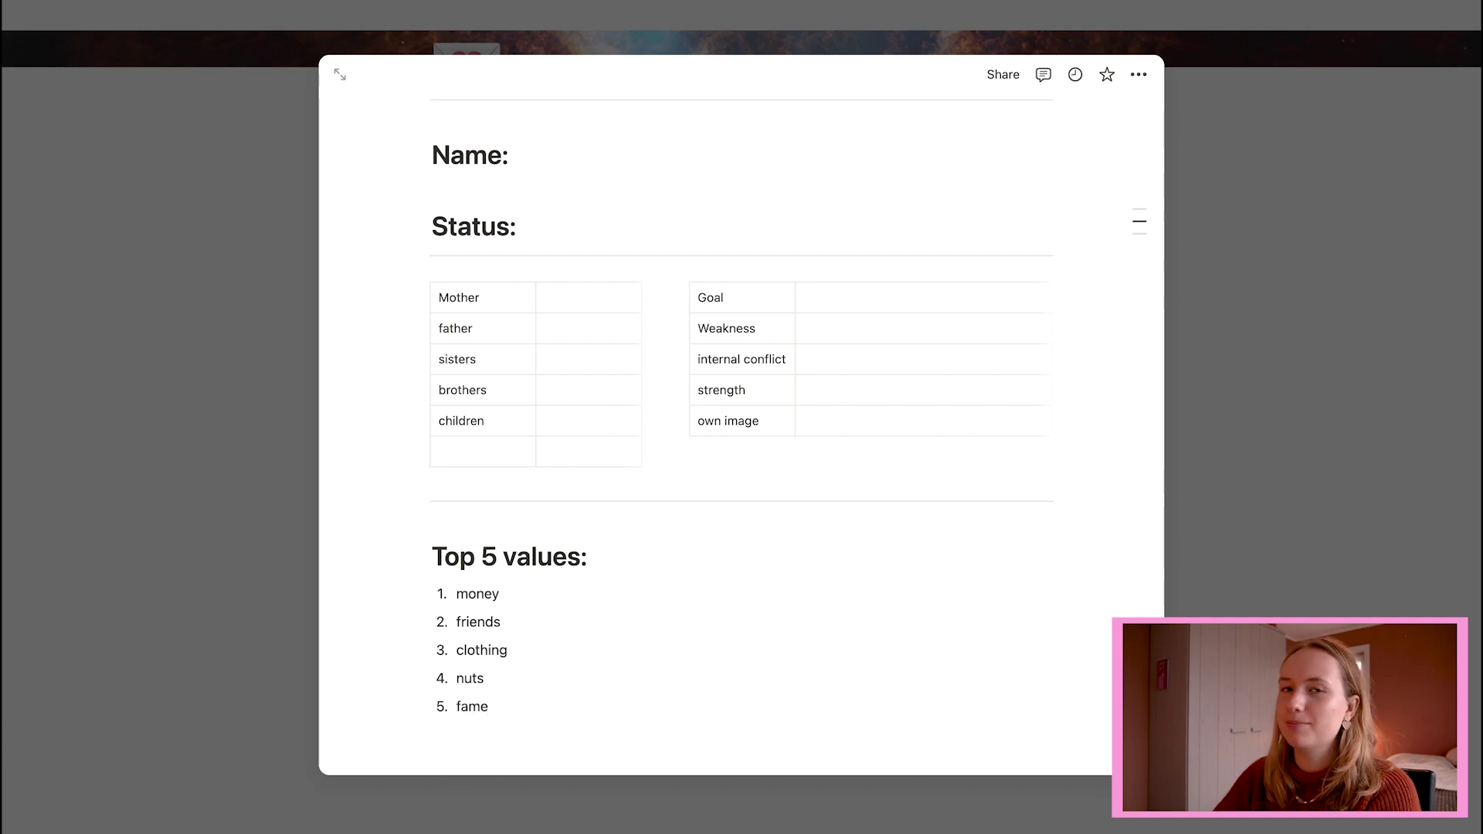
pyautogui.scroll(-1, 741, 406)
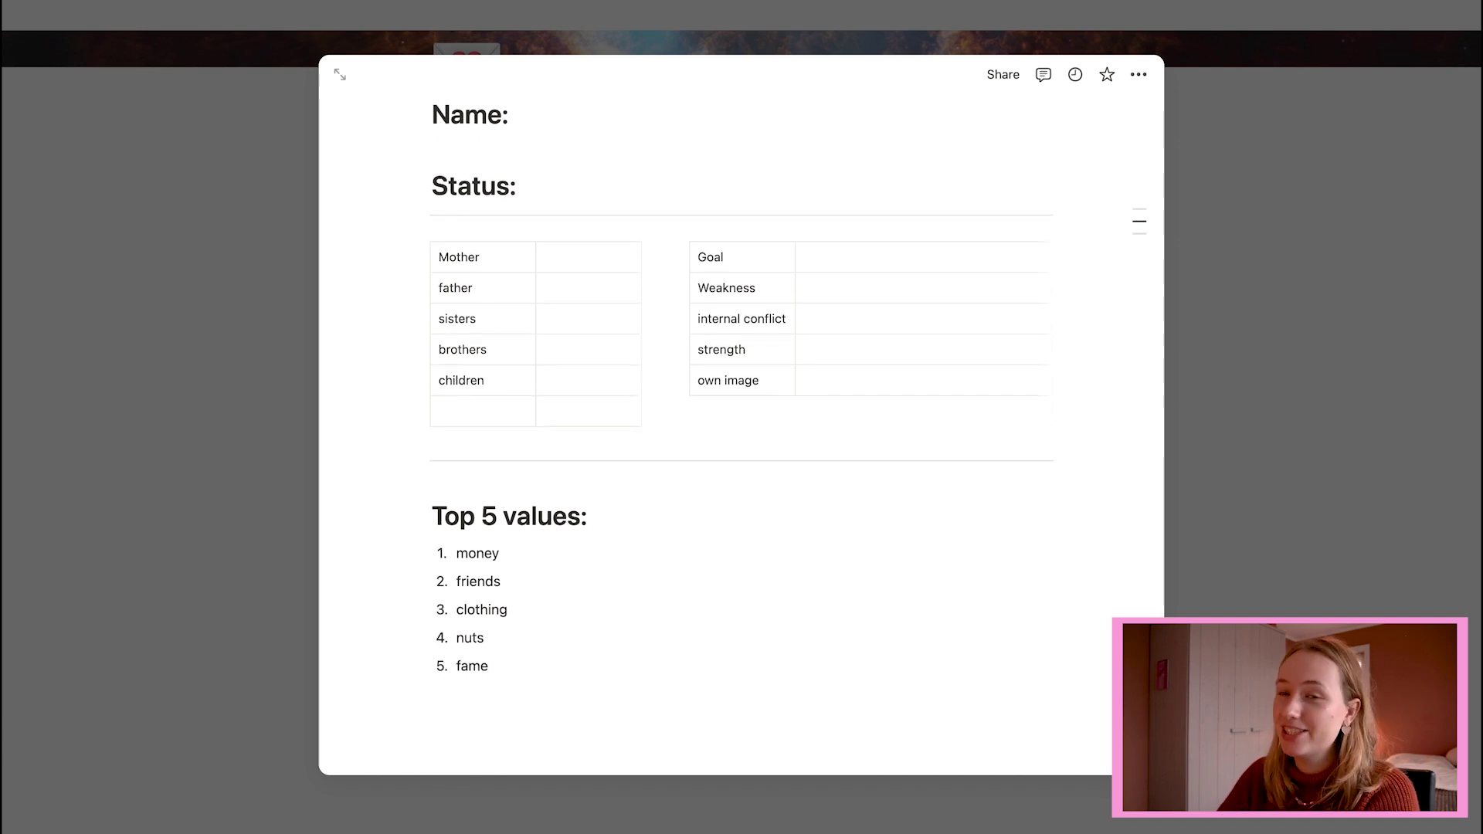
pyautogui.scroll(-1, 742, 386)
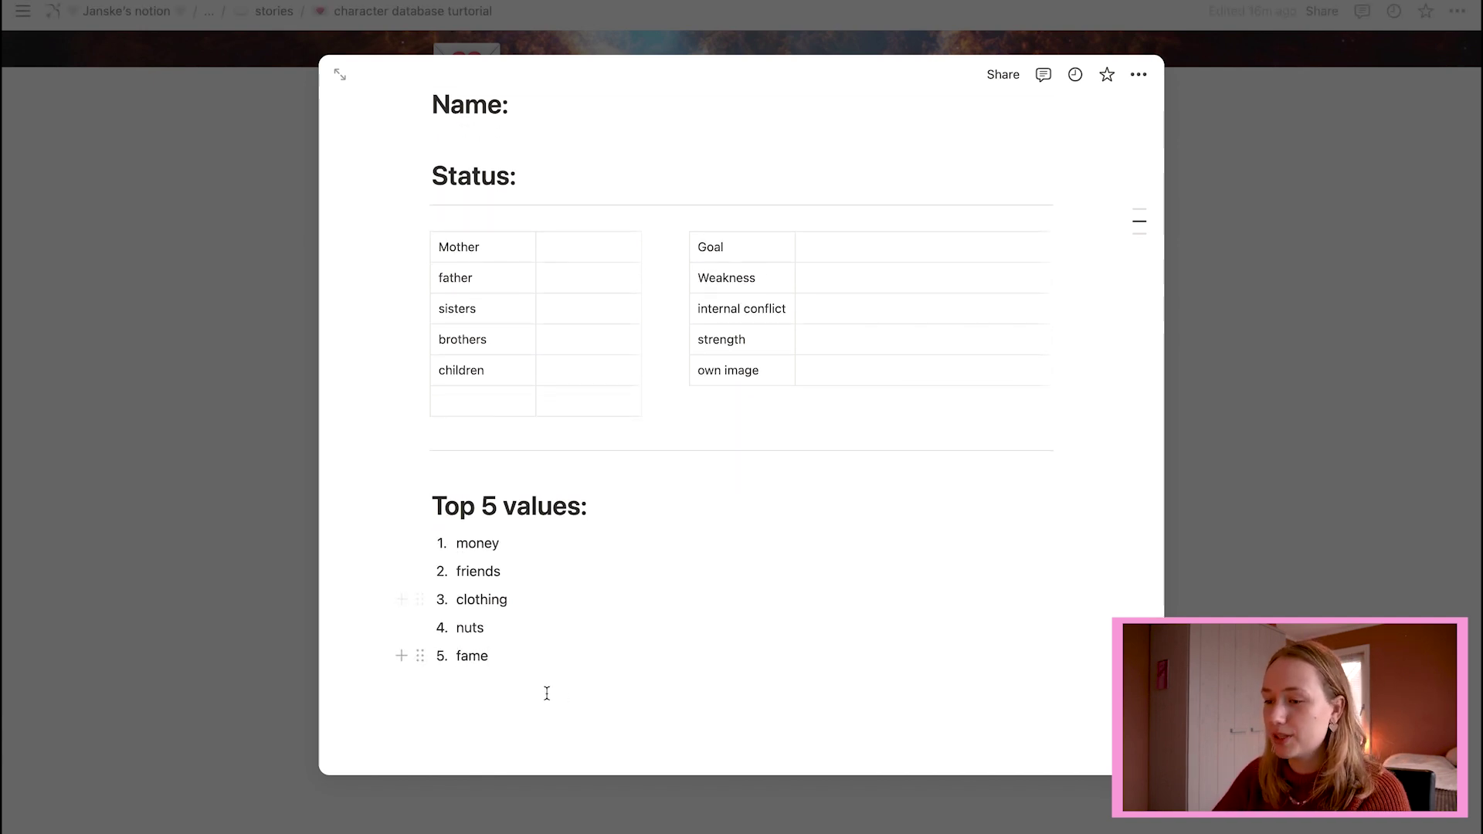
# - Insert a divider below the numbered list
pyautogui.click(518, 695)
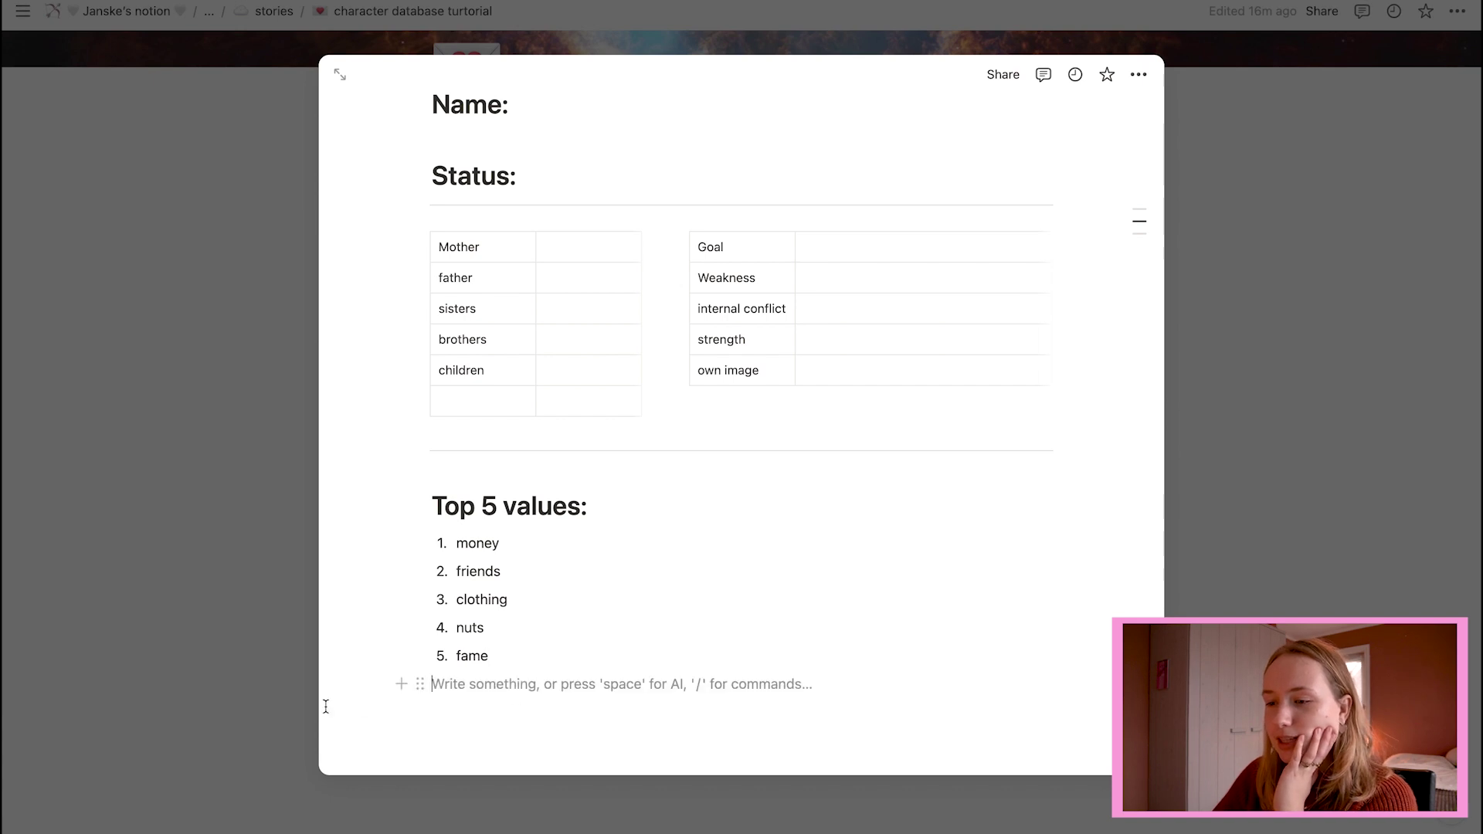
pyautogui.click(400, 683)
pyautogui.scroll(-2, 549, 523)
pyautogui.click(548, 595)
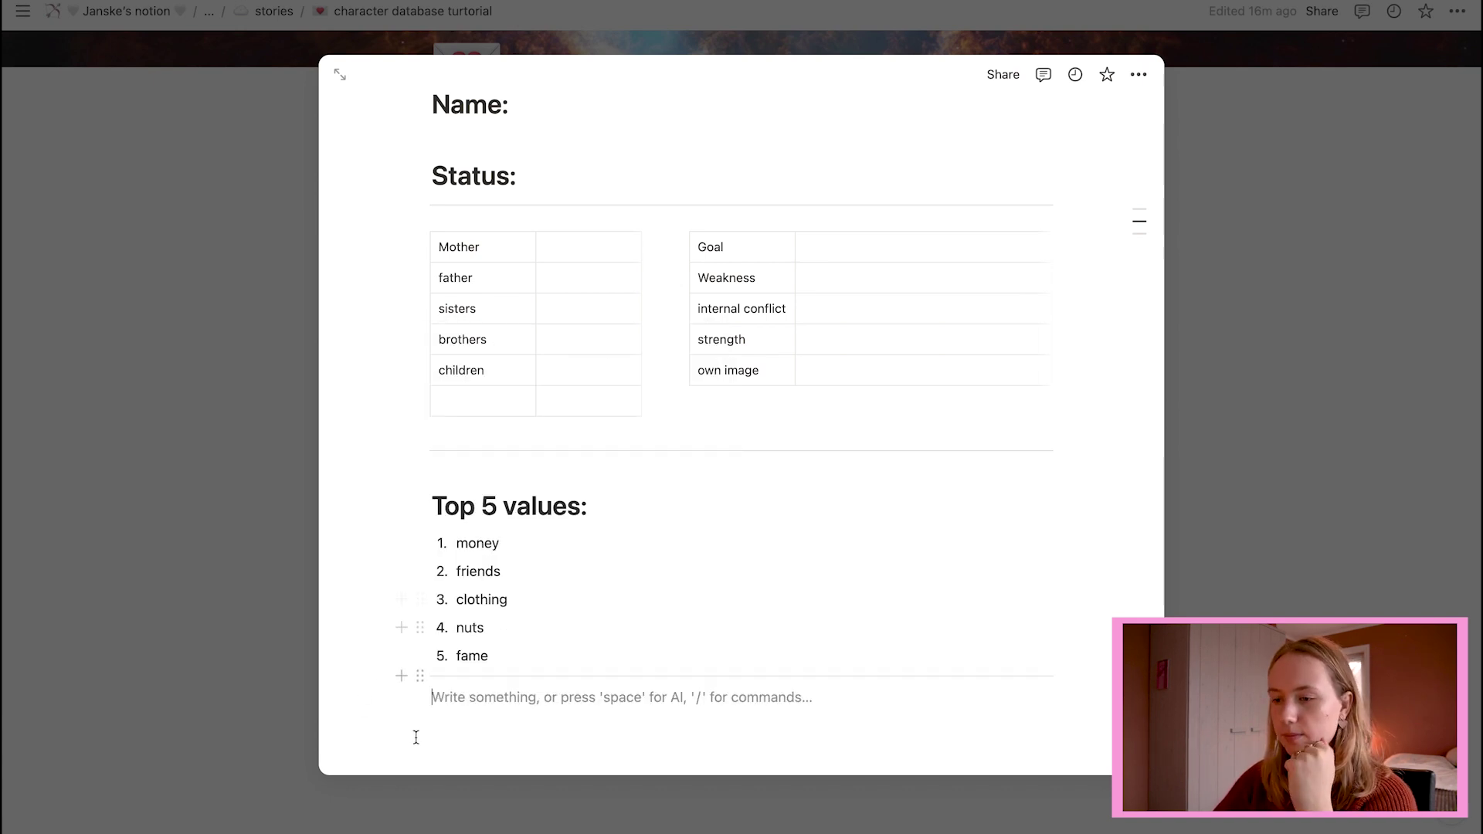
# - Add a Heading 1 titled 'Backstory'
pyautogui.click(402, 697)
pyautogui.click(513, 533)
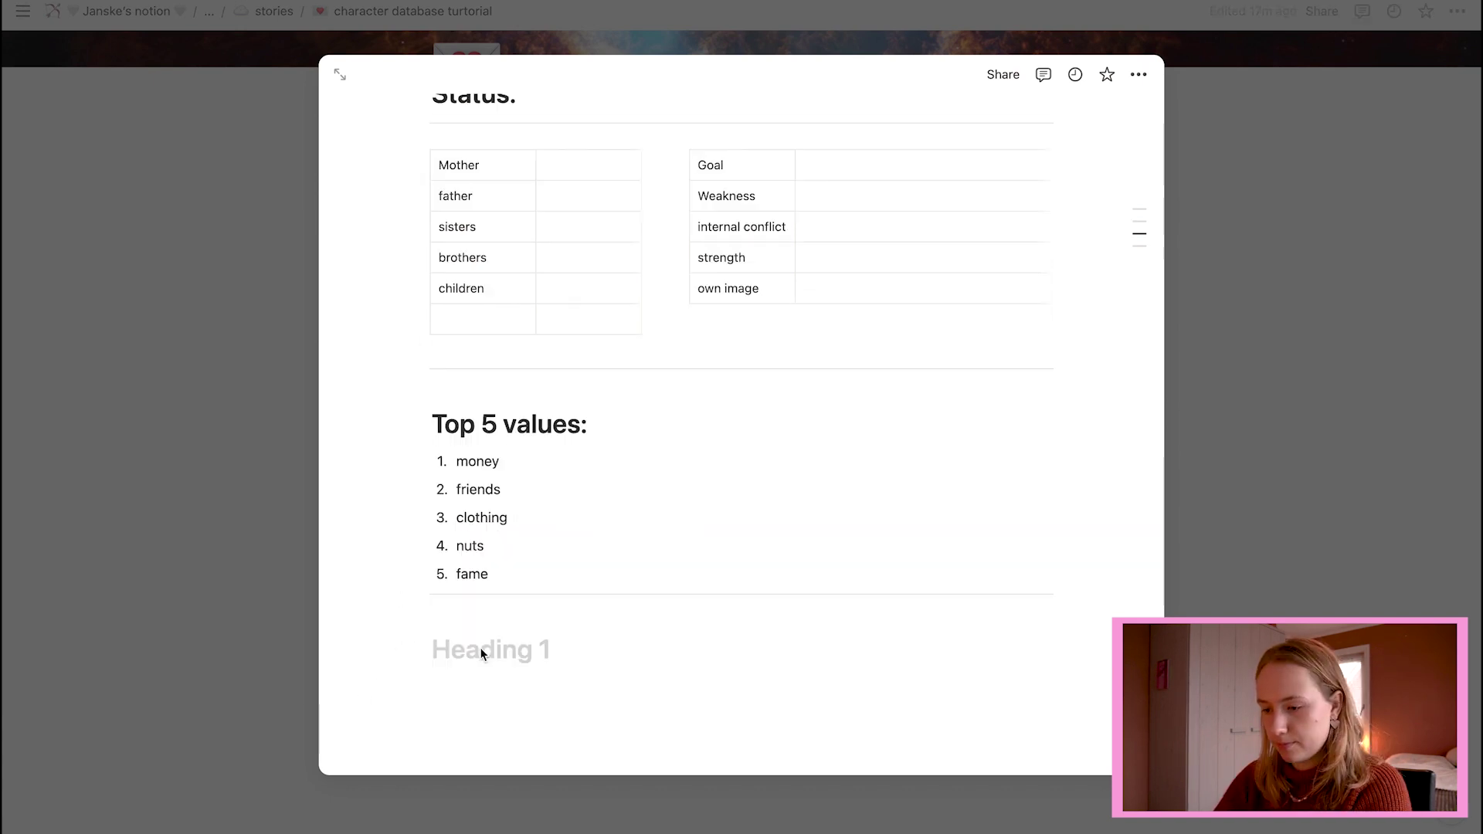
pyautogui.write('Backts')
pyautogui.press('BackSpace')
pyautogui.press('BackSpace')
pyautogui.write('story')
pyautogui.press('Return')
# - Insert another divider below the Backstory heading
pyautogui.click(401, 687)
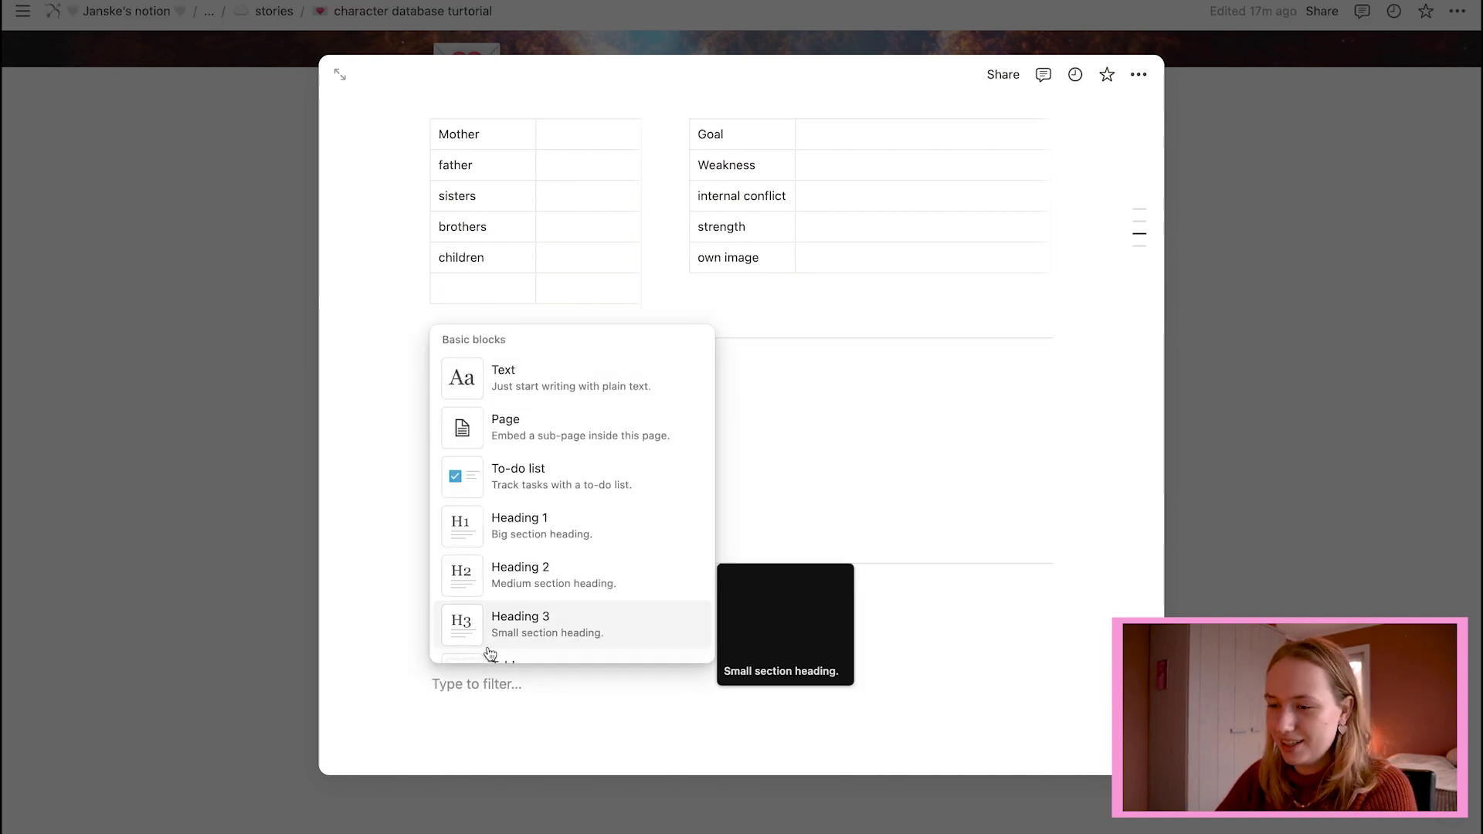
pyautogui.scroll(-5, 520, 533)
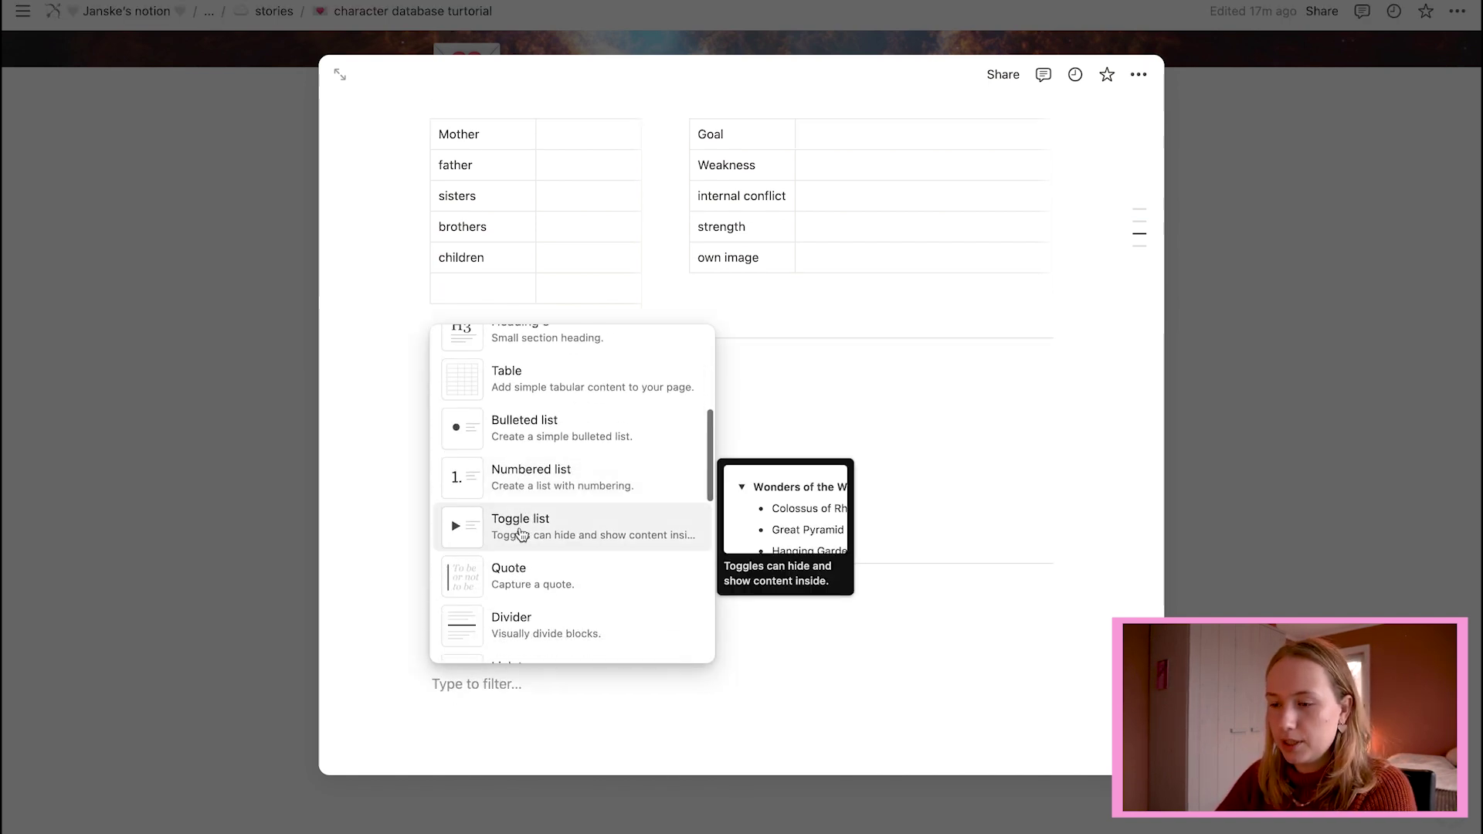
pyautogui.click(517, 653)
pyautogui.scroll(-1, 642, 491)
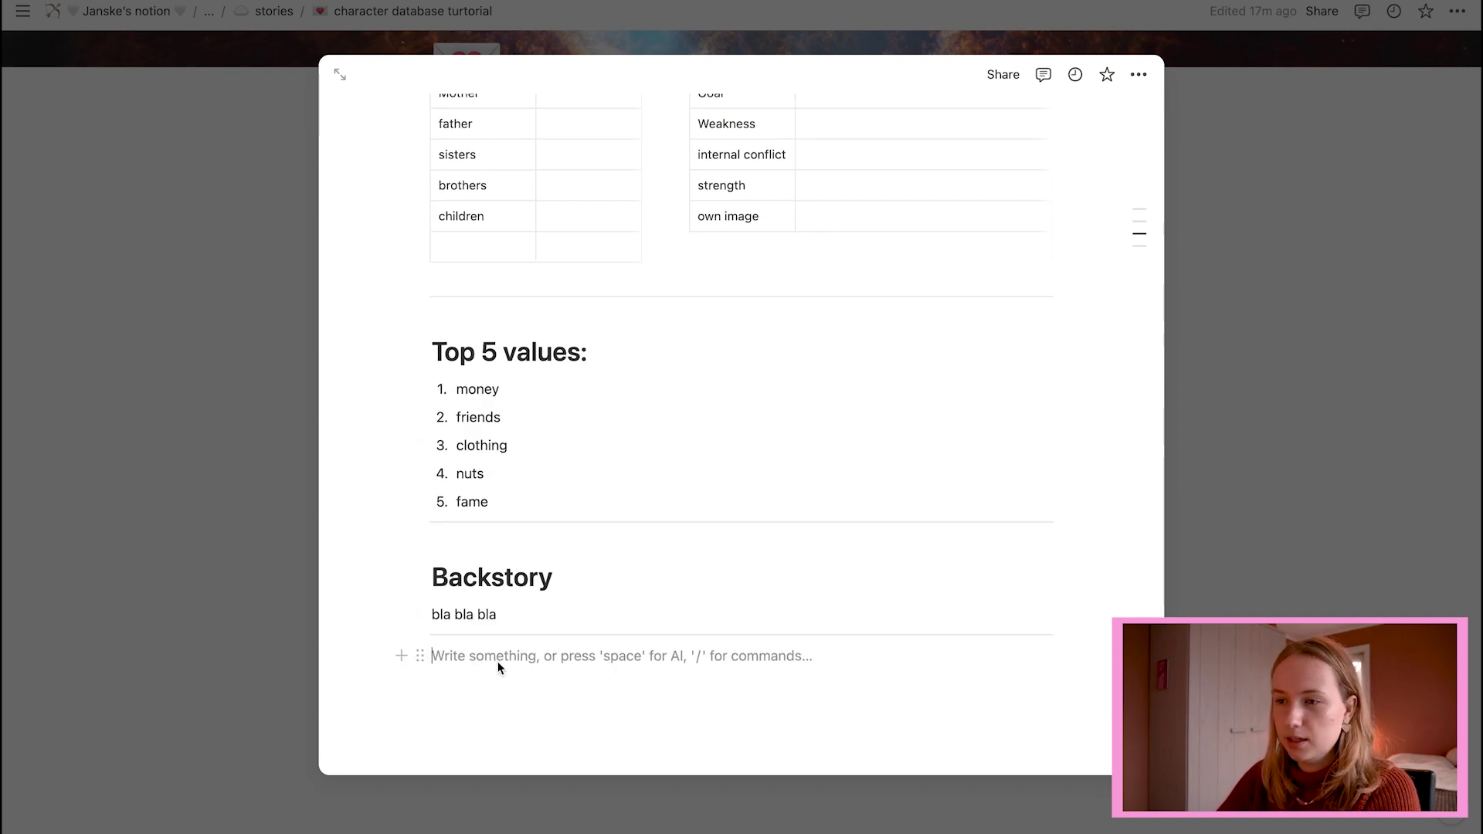
pyautogui.scroll(10, 497, 661)
pyautogui.scroll(-5, 498, 662)
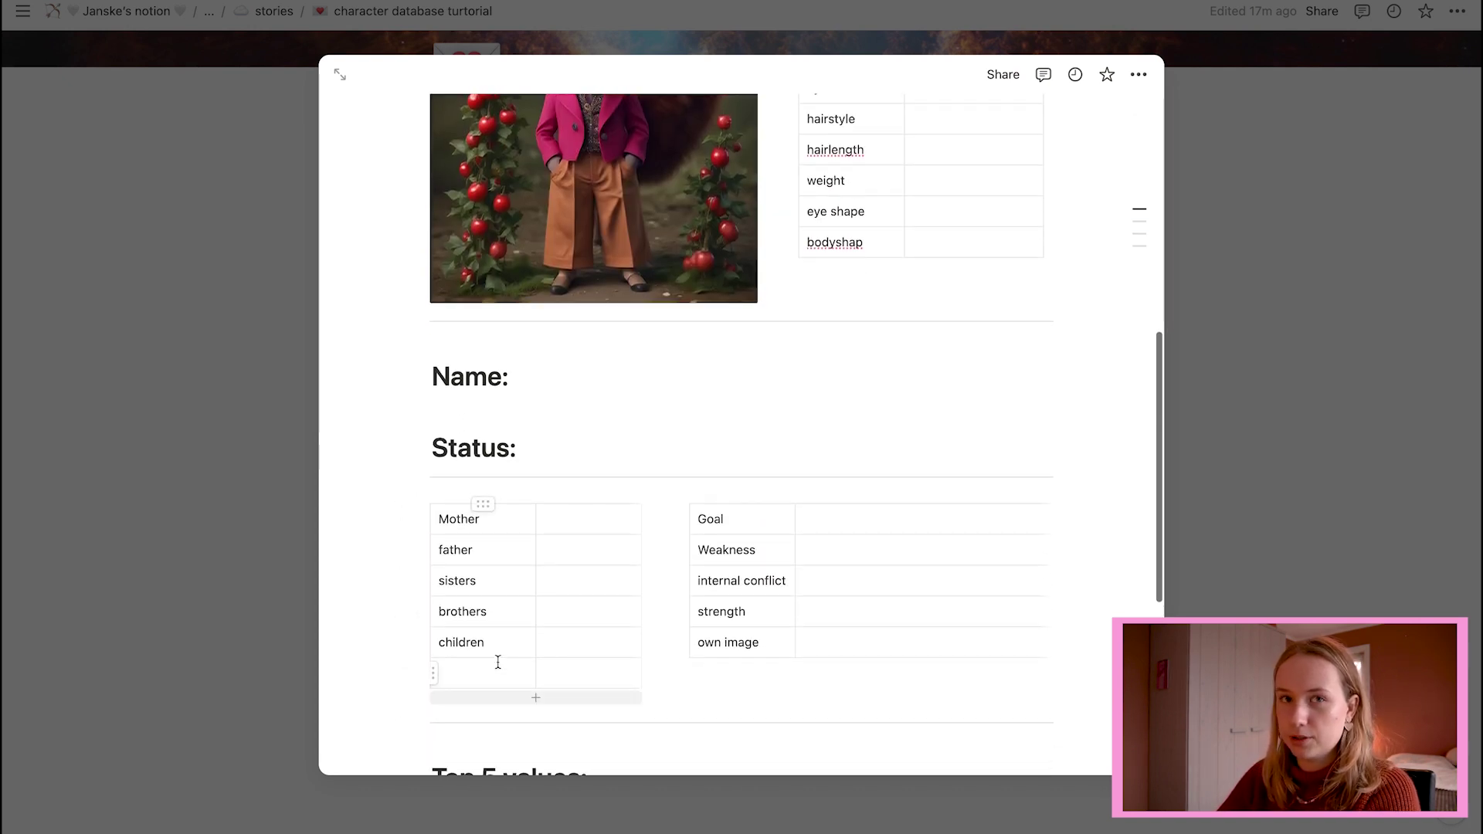
pyautogui.scroll(-3, 497, 661)
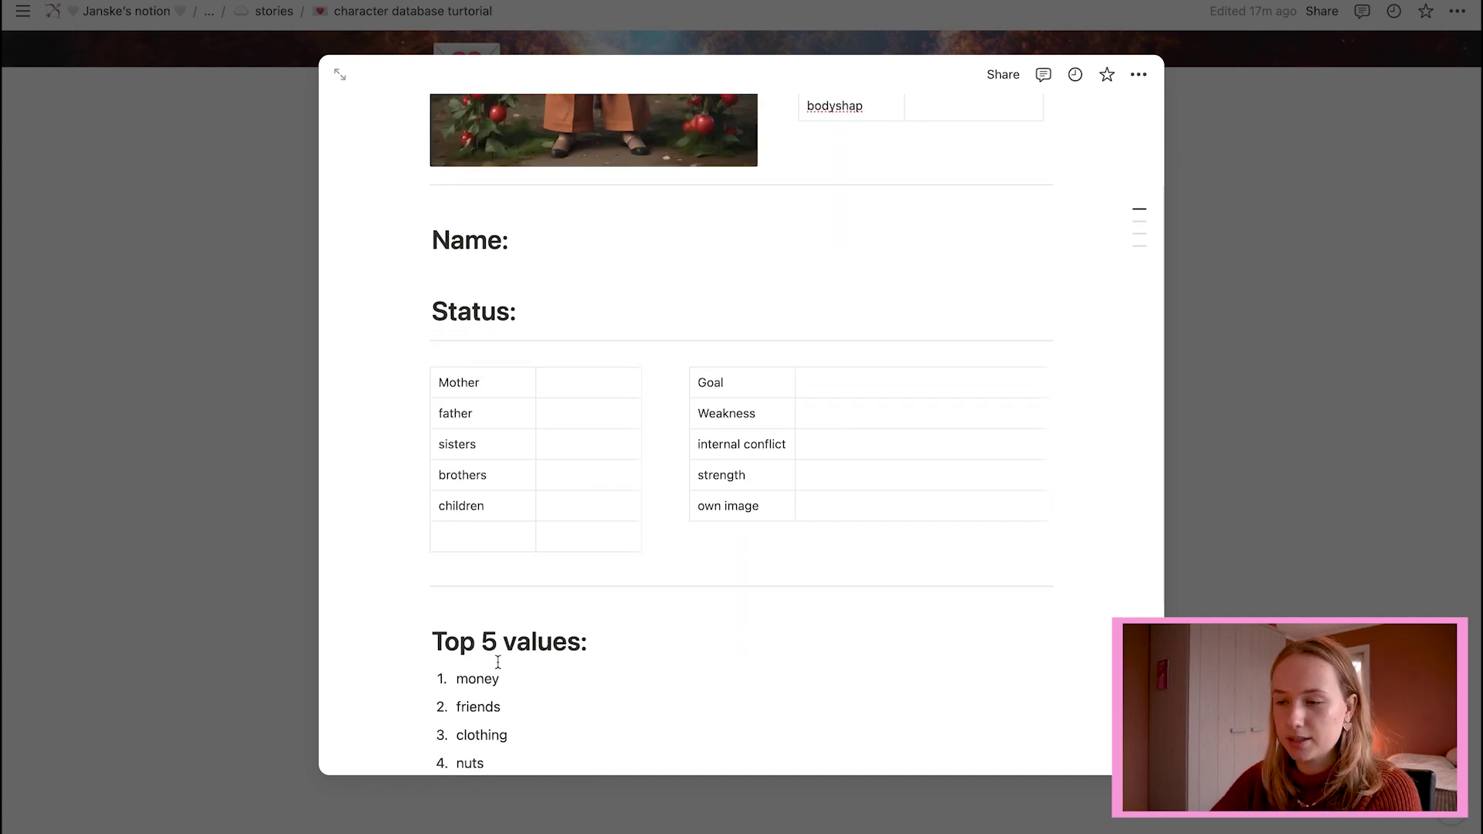
pyautogui.scroll(-1, 497, 661)
pyautogui.scroll(-3, 498, 662)
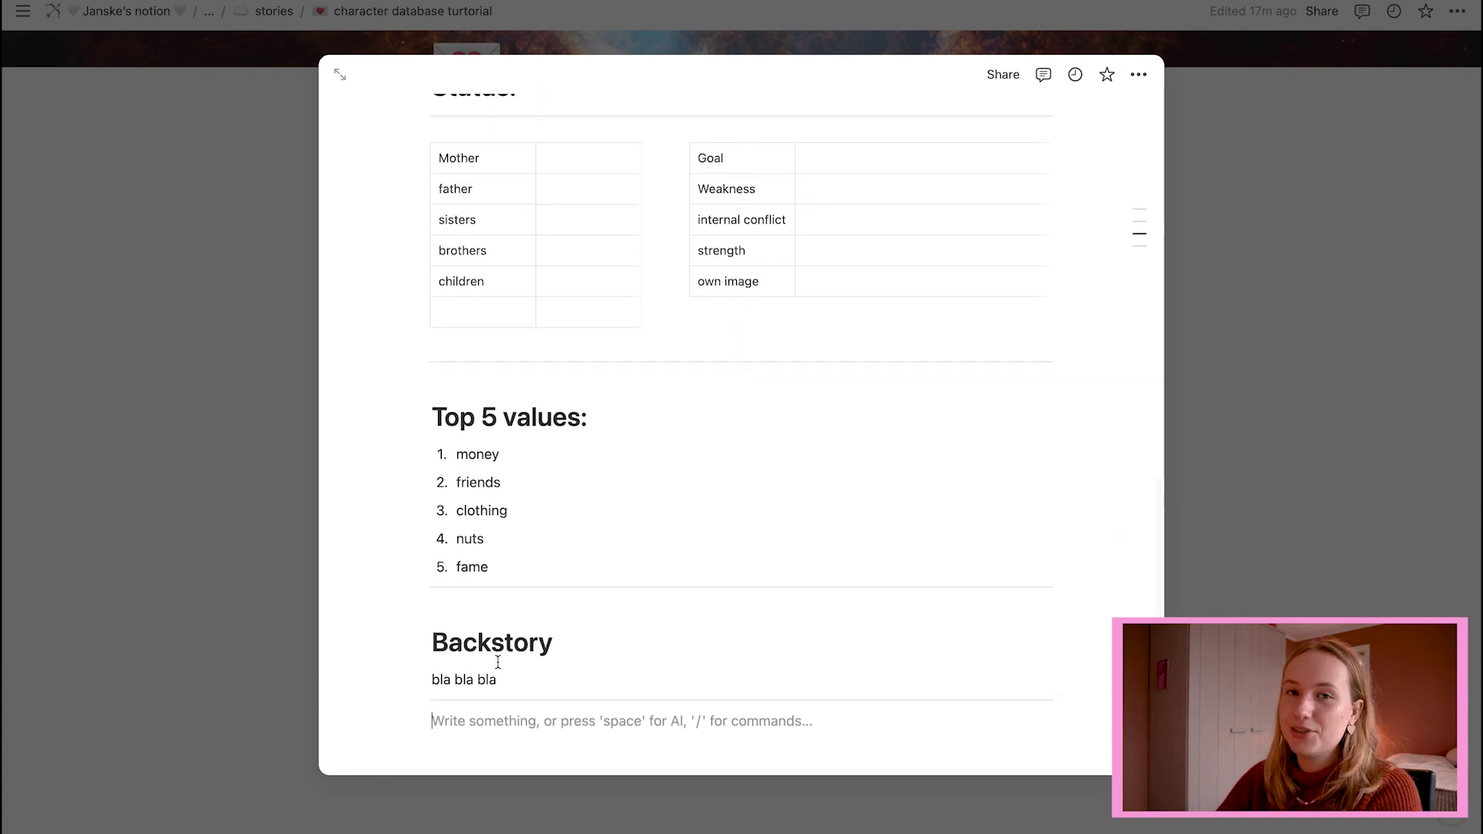
pyautogui.scroll(-1, 497, 661)
# - Add a 'clothing' heading with the line 'fancy pink jacket', then close the page
pyautogui.click(498, 661)
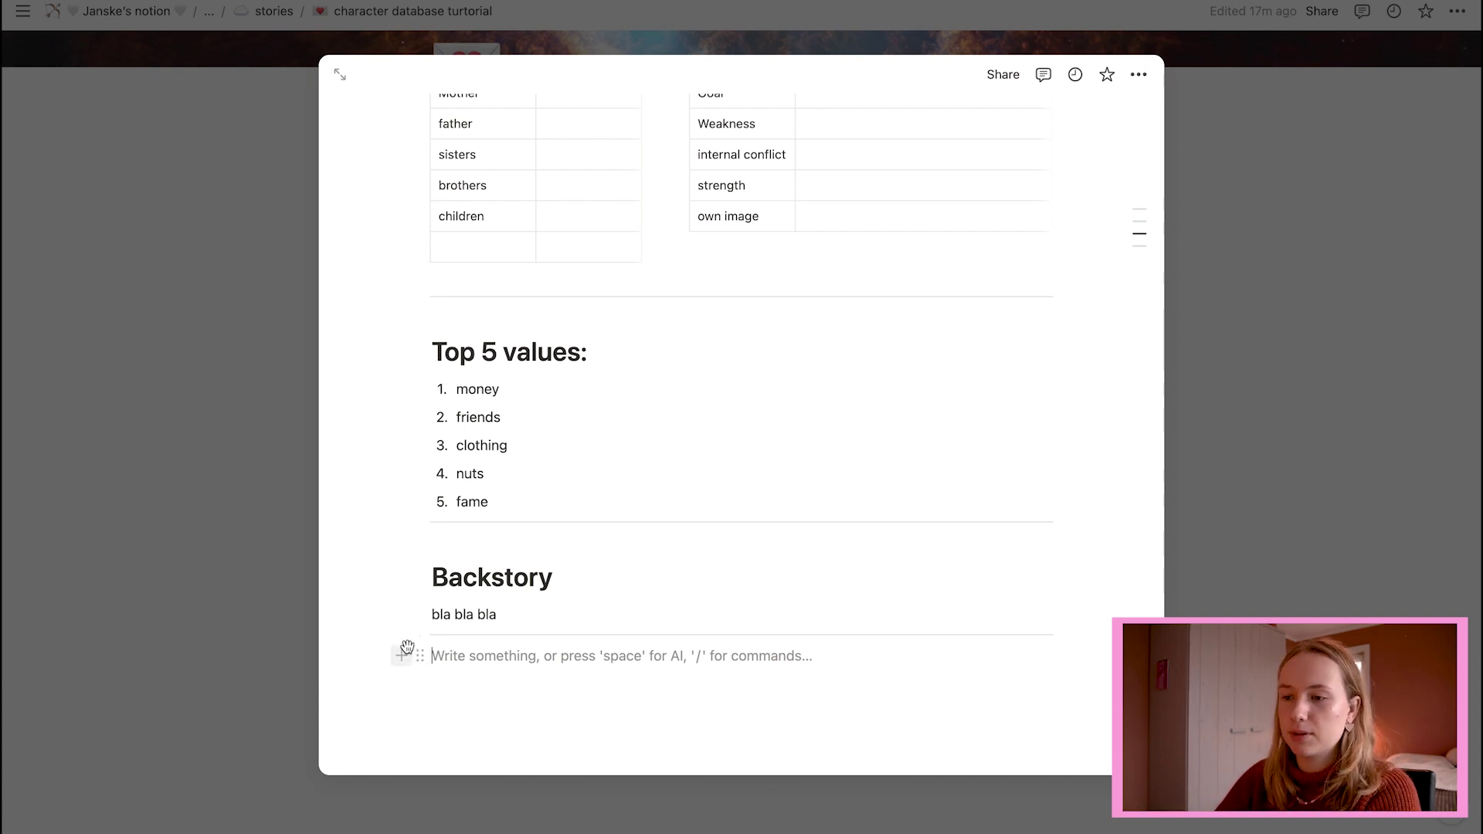
pyautogui.write('# clothing')
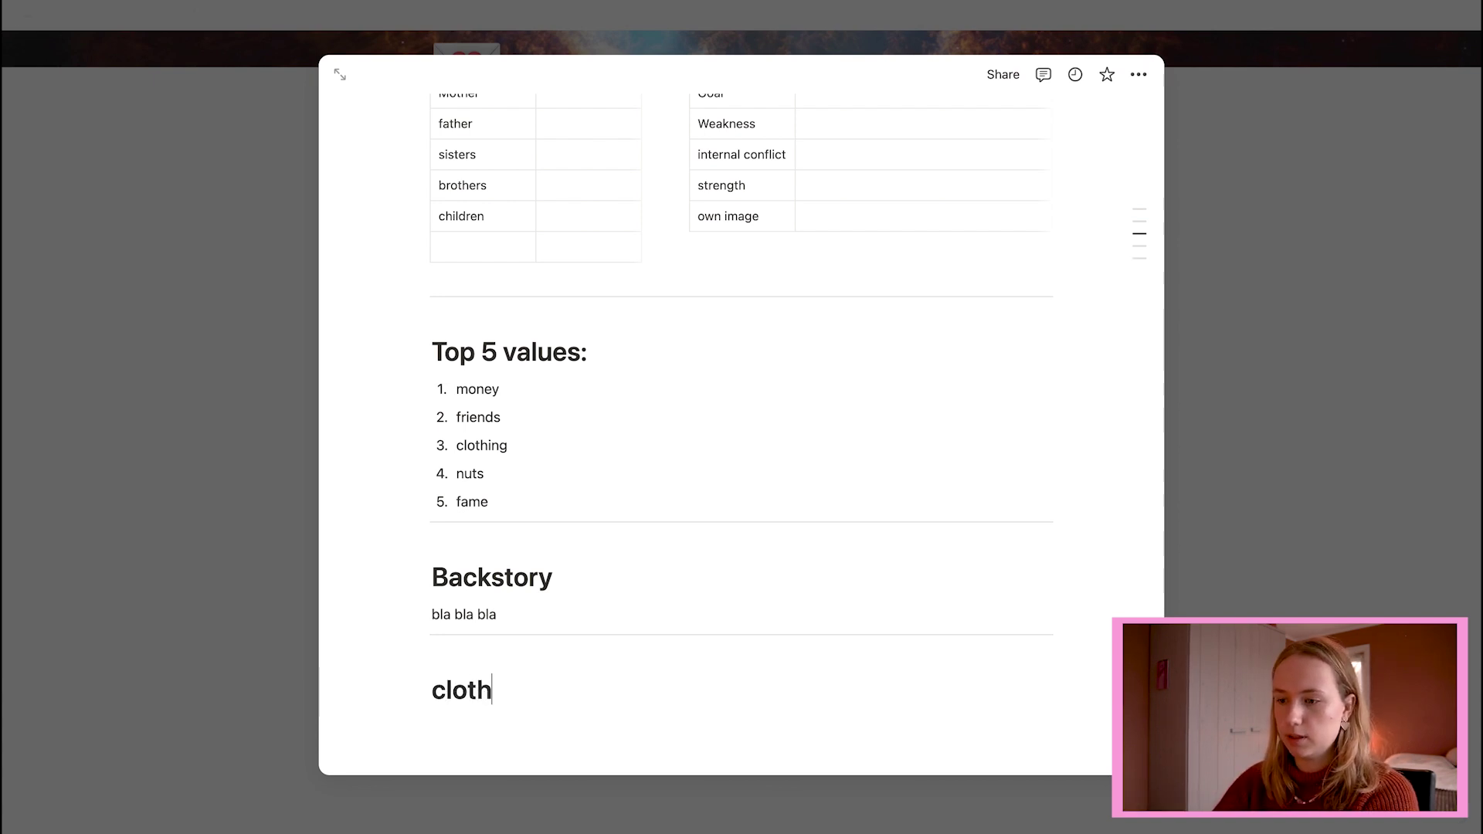
pyautogui.scroll(-1, 892, 651)
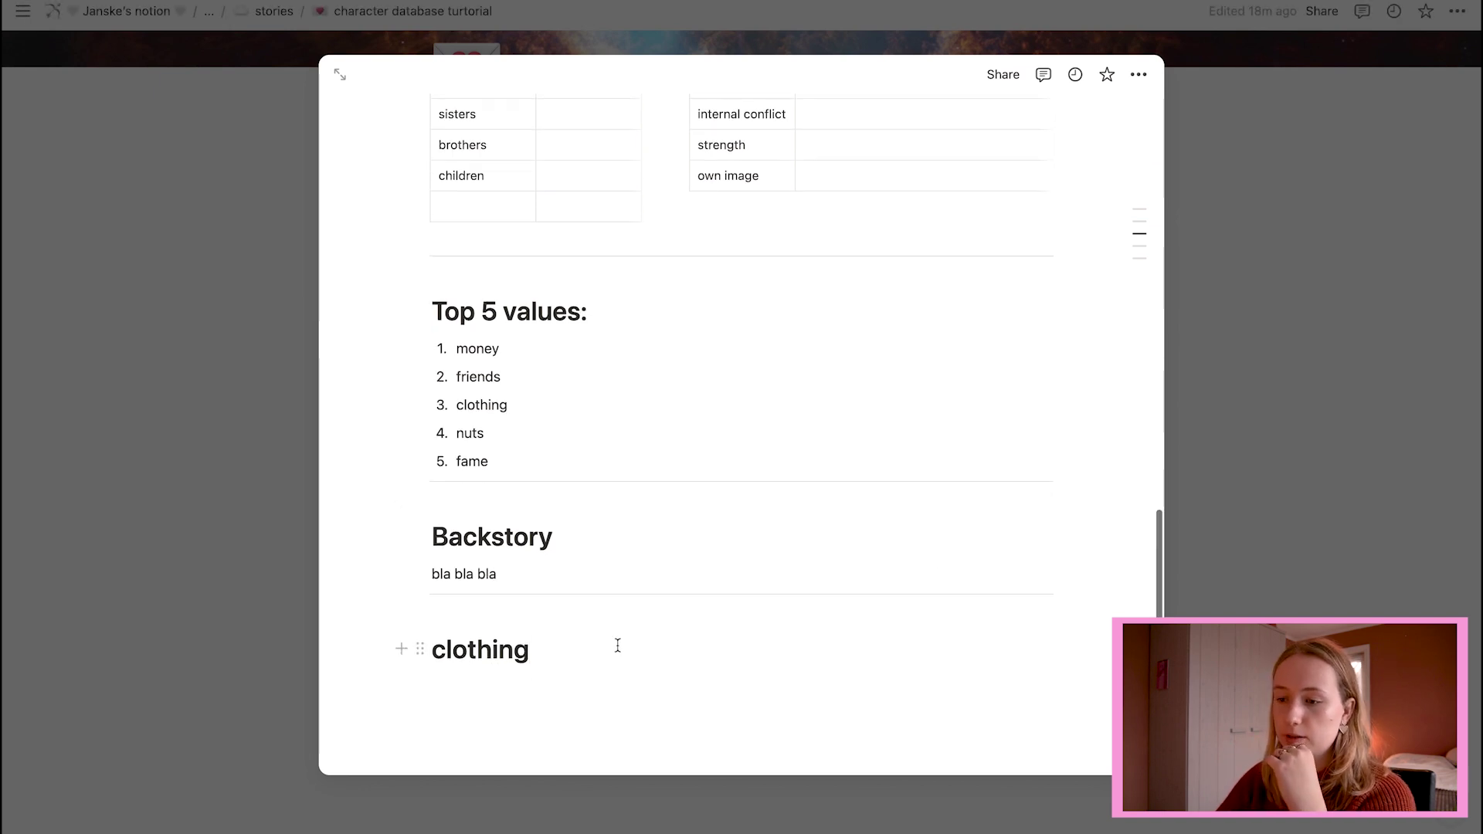
pyautogui.press('Return')
pyautogui.scroll(15, 741, 433)
pyautogui.scroll(-15, 742, 433)
pyautogui.write('fancy pink jacke')
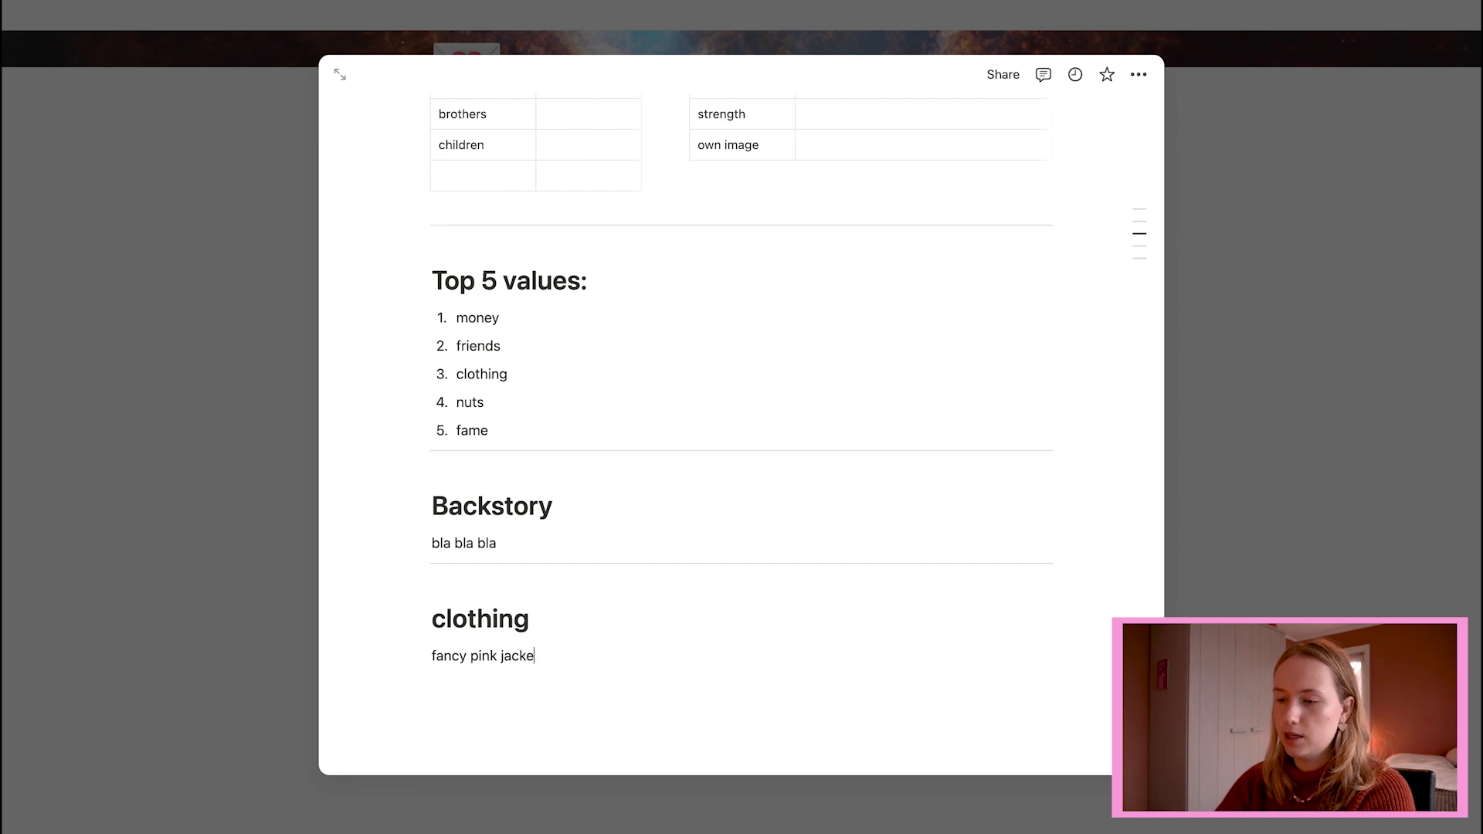
pyautogui.write('t')
pyautogui.press('Escape')
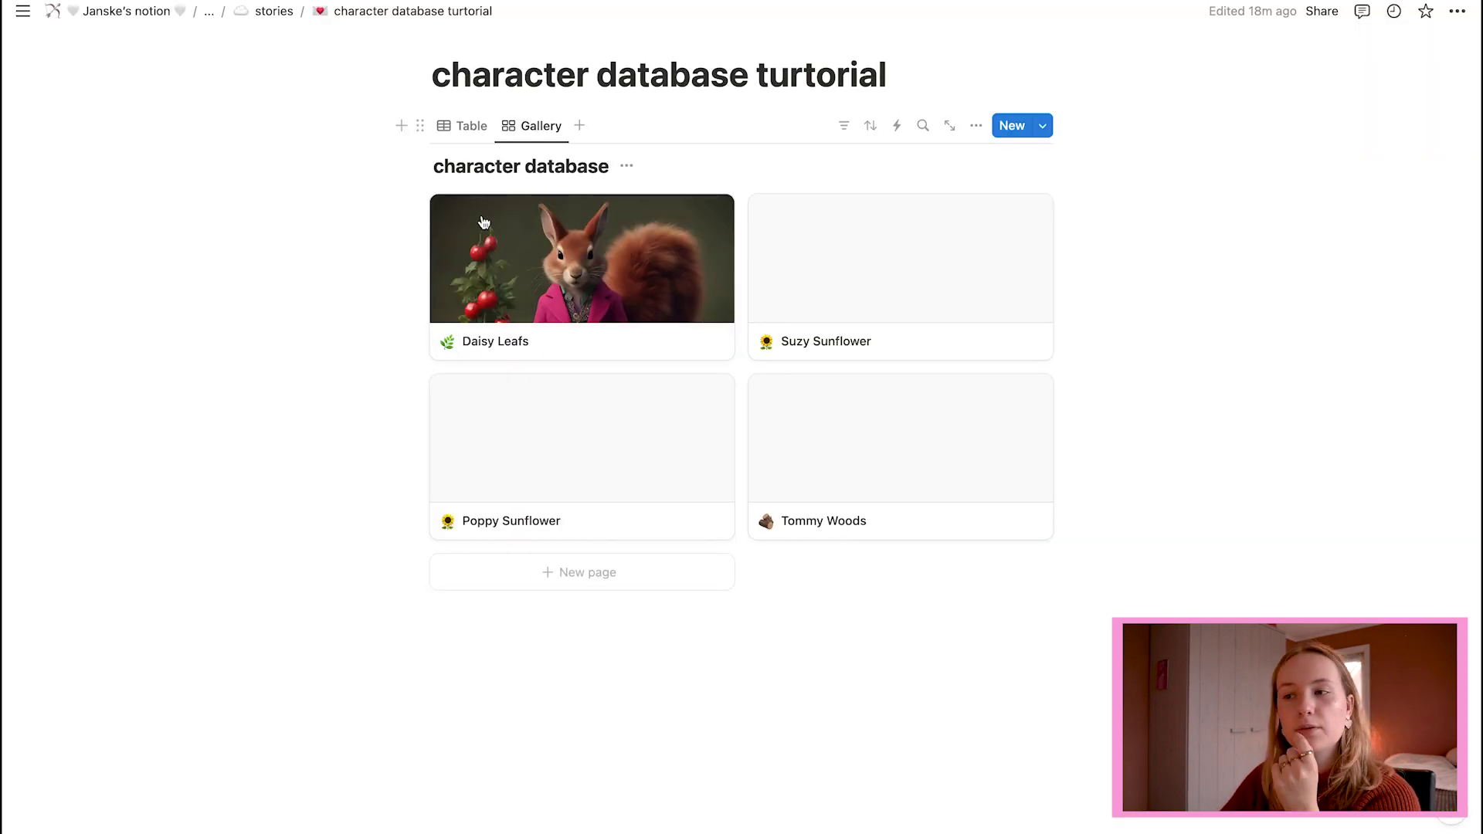
# - Add Character and Family filters to the gallery
pyautogui.click(856, 133)
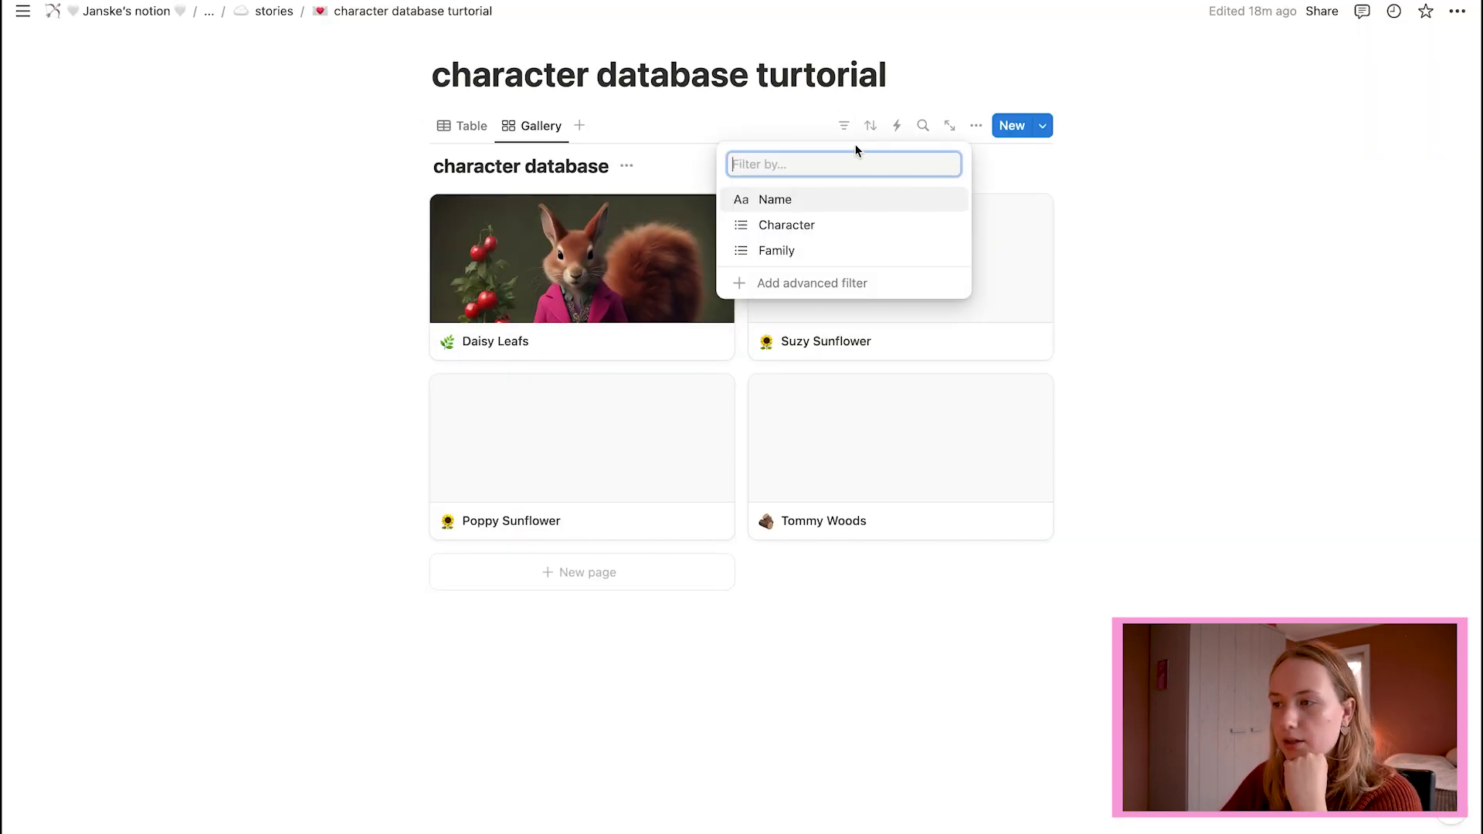
pyautogui.click(795, 225)
pyautogui.click(999, 238)
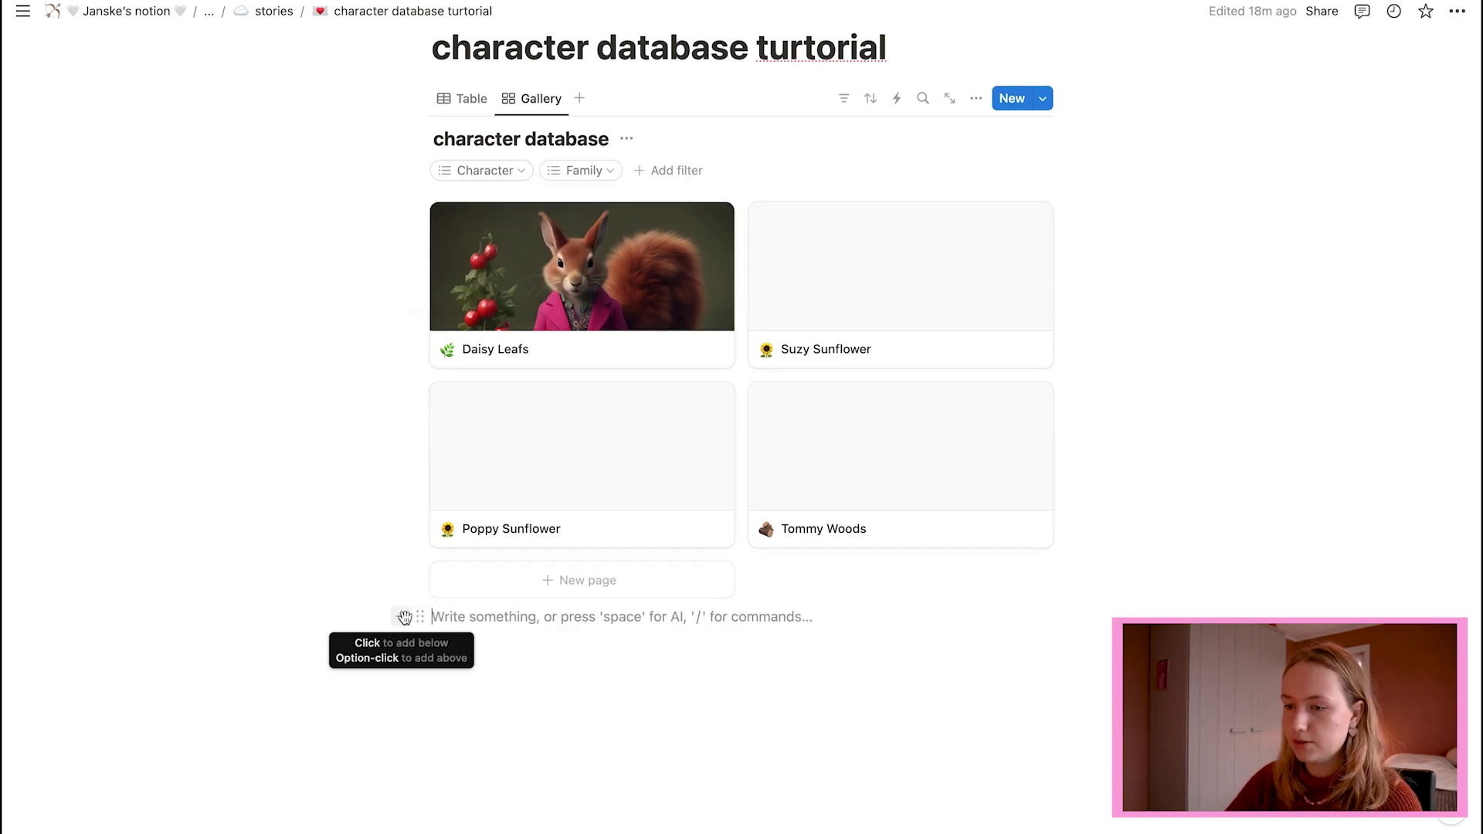
# - Open Daisy Leafs' page and select all of its blocks to copy them
pyautogui.click(405, 616)
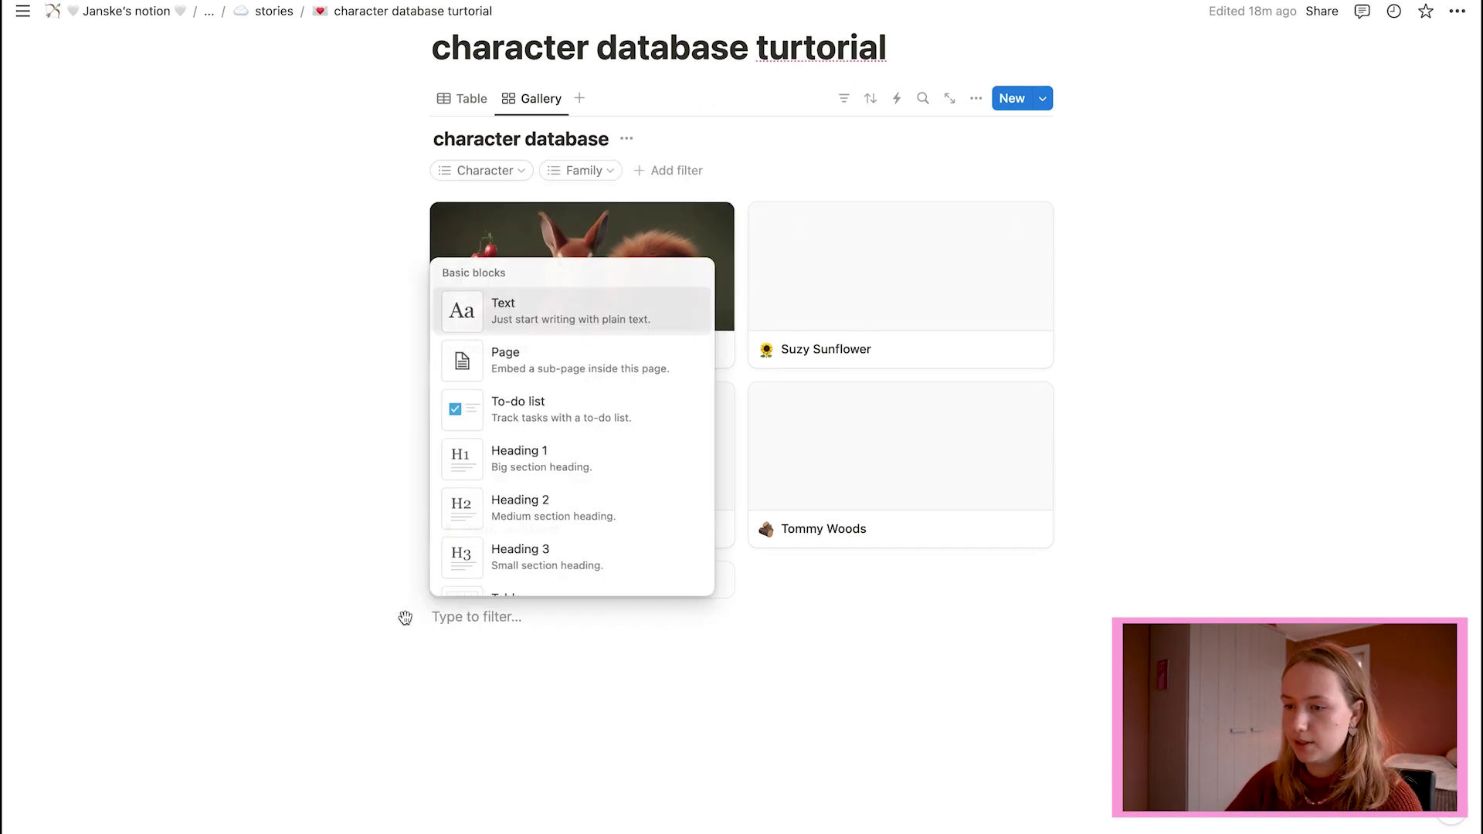
pyautogui.click(463, 231)
pyautogui.scroll(-2, 402, 226)
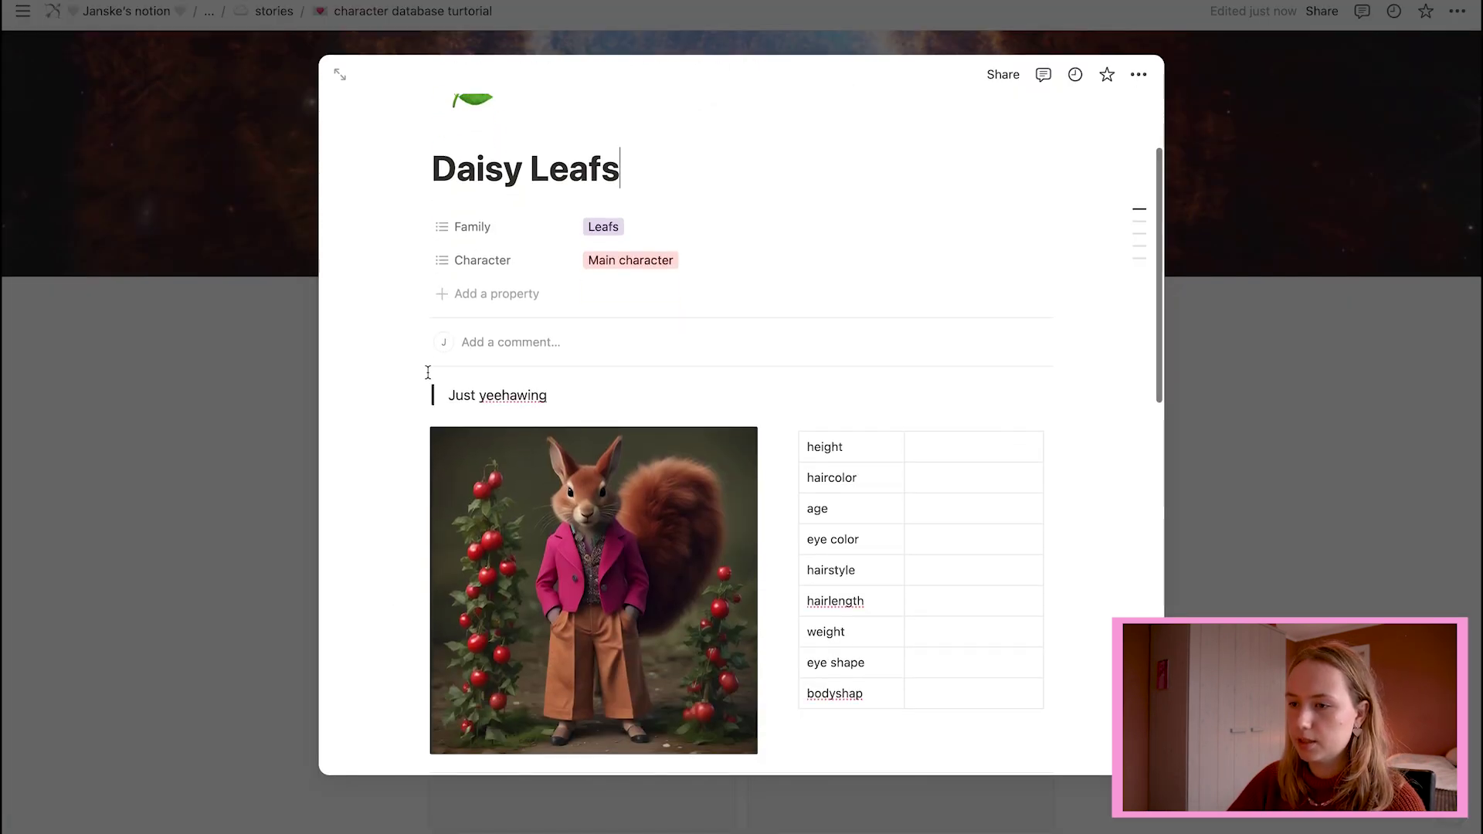
pyautogui.moveTo(417, 377); pyautogui.dragTo(1085, 811)
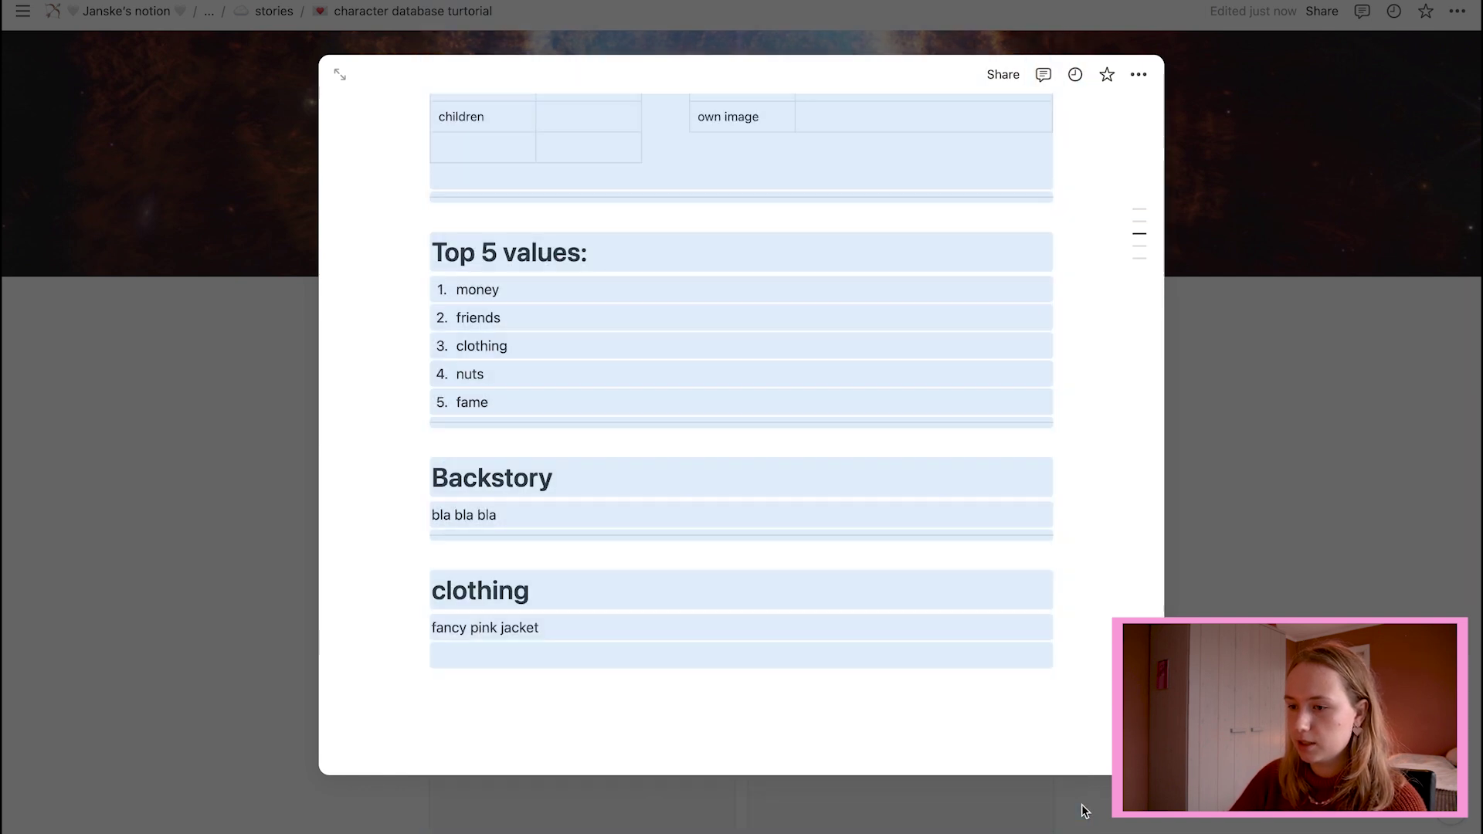
pyautogui.click(262, 646)
# - Paste the copied layout into a new page below the gallery titled 'template'
pyautogui.scroll(-1, 664, 582)
pyautogui.scroll(-4, 663, 582)
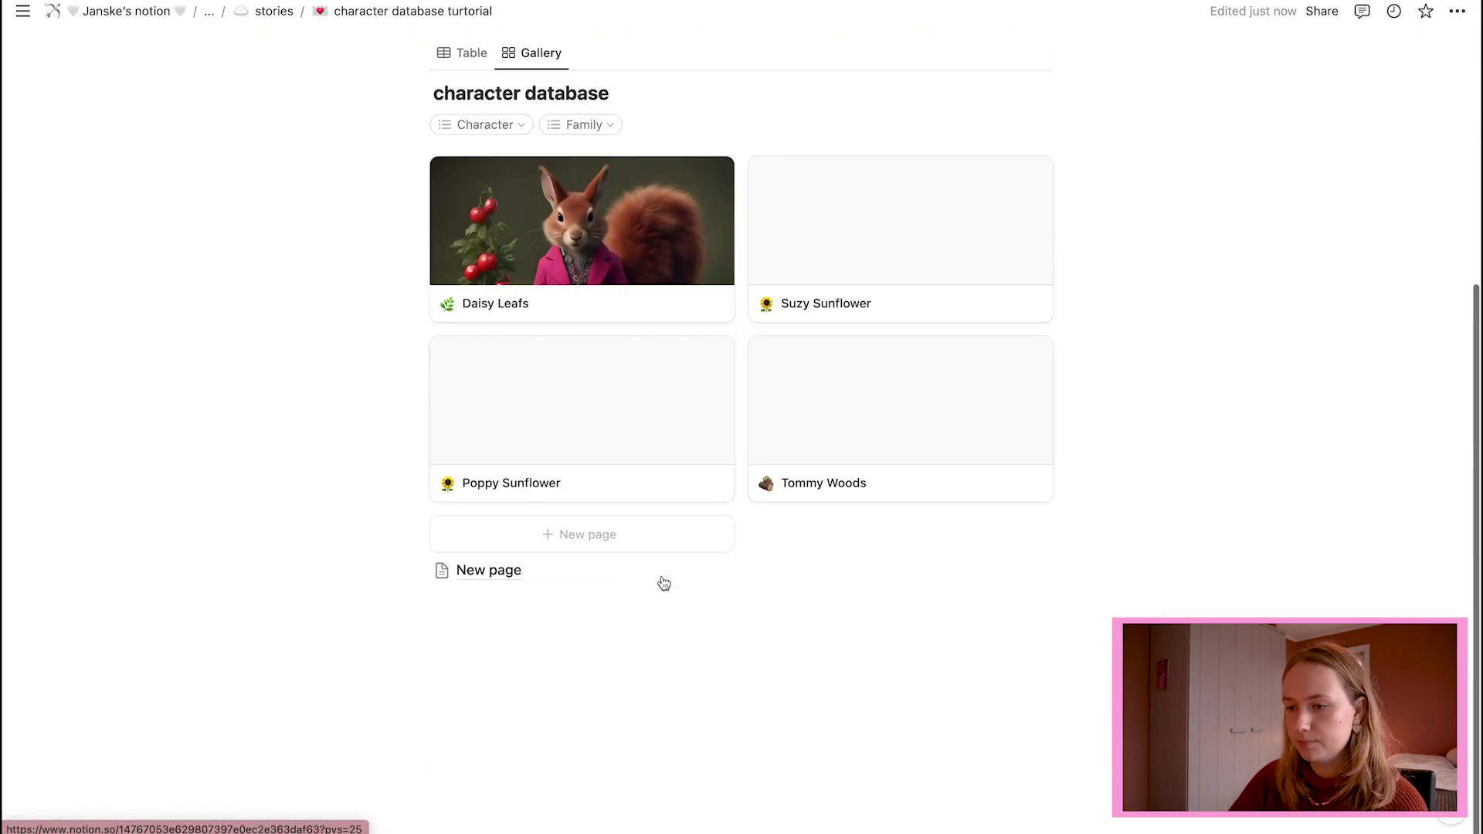
pyautogui.click(493, 576)
pyautogui.hotkey('ctrl', 'v')
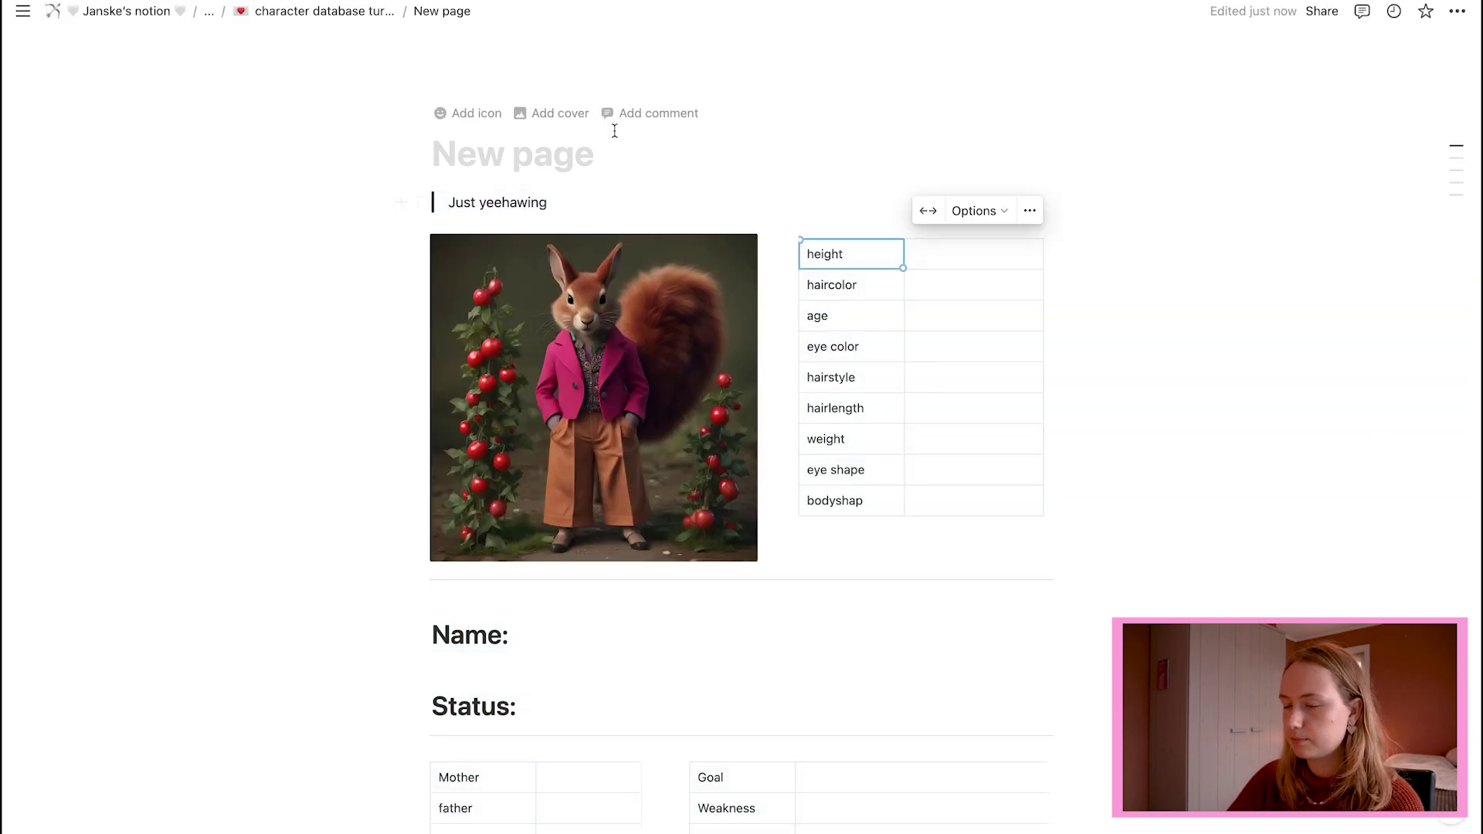
pyautogui.click(502, 169)
pyautogui.write('template')
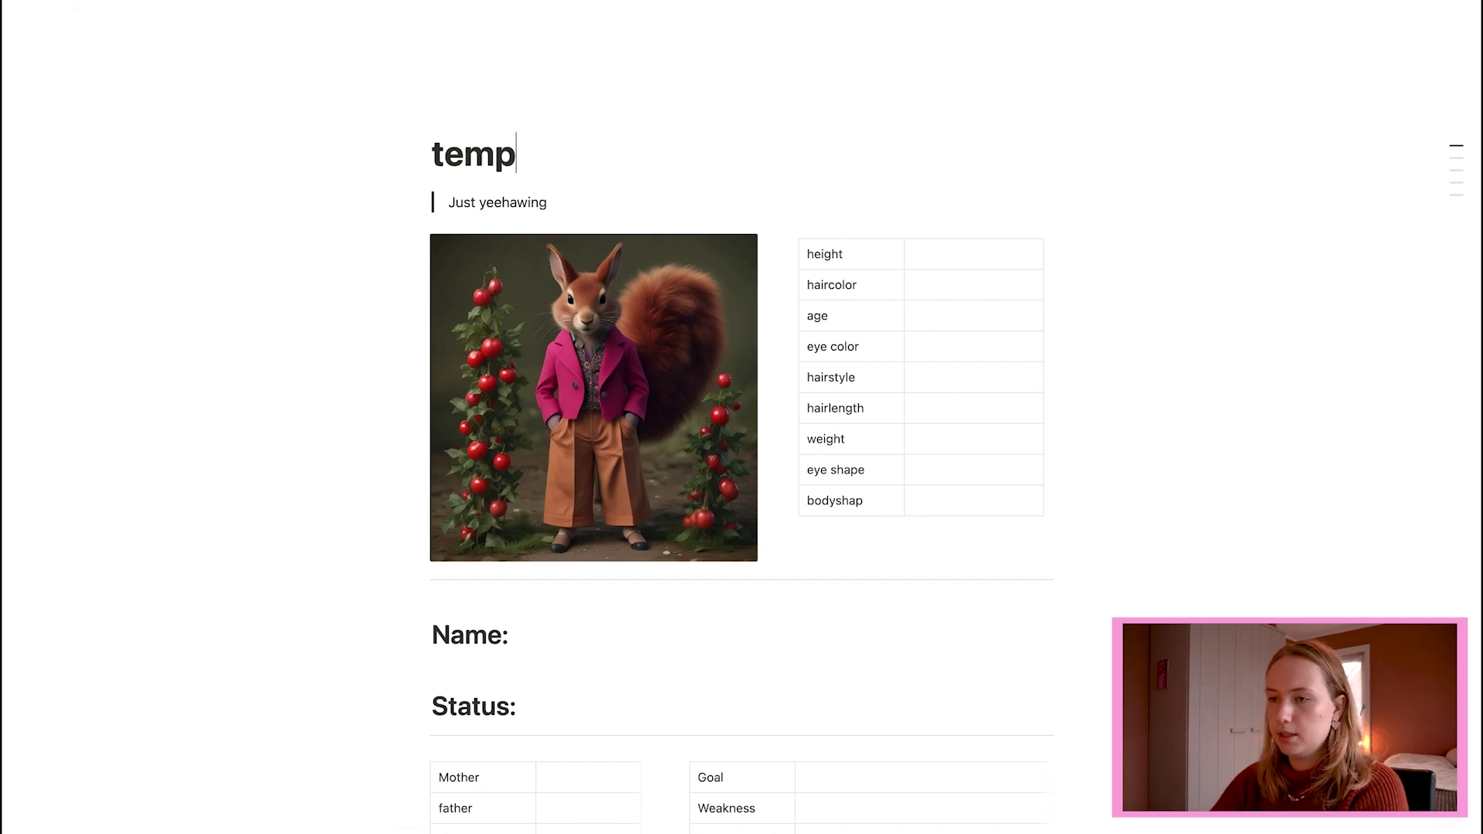
pyautogui.press('super+bracketleft')
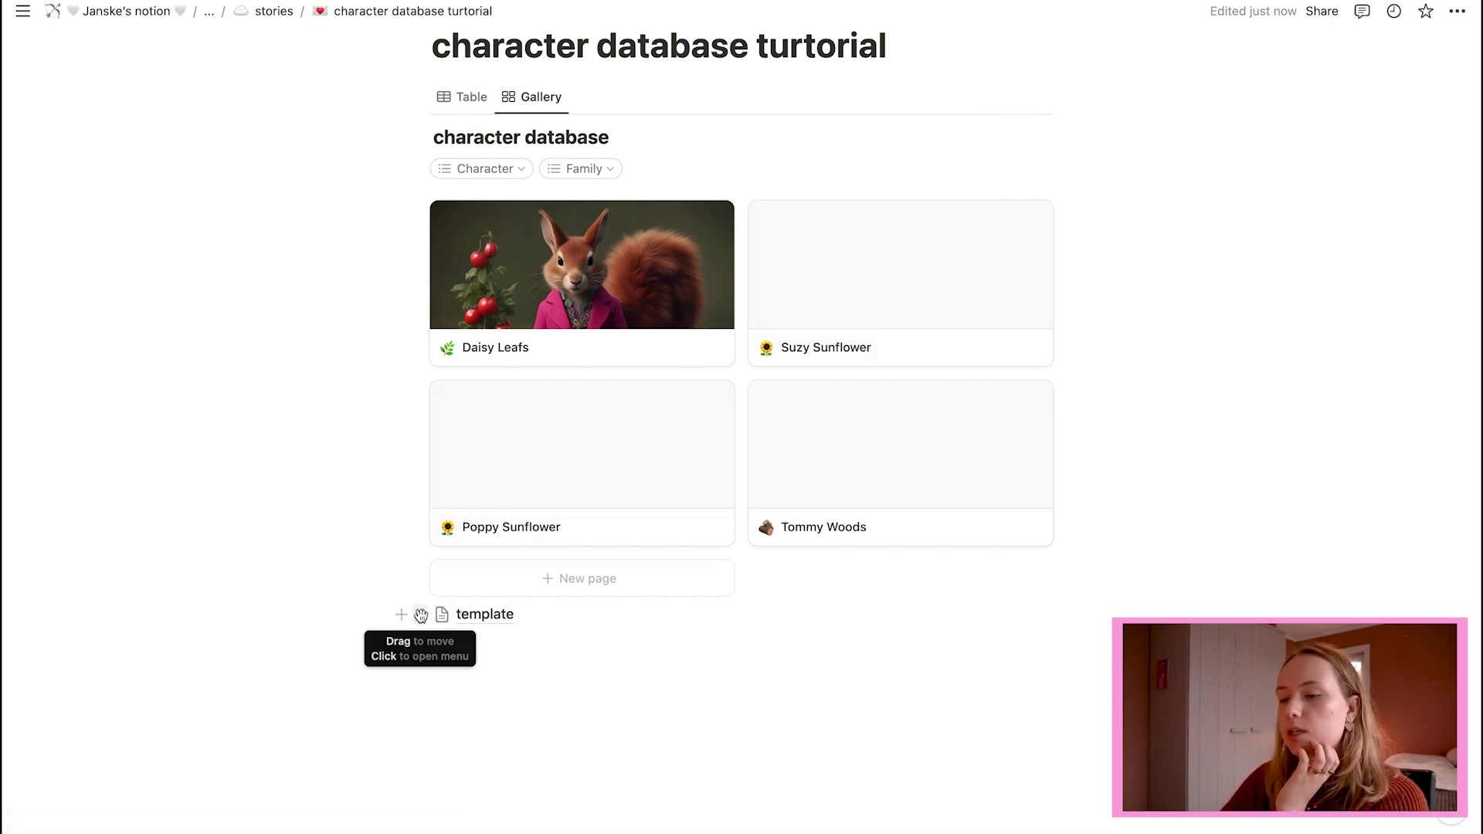
# - Duplicate the template page and move 'template (1)' into Suzy Sunflower's page
pyautogui.click(420, 614)
pyautogui.click(231, 494)
pyautogui.moveTo(420, 643); pyautogui.dragTo(815, 276)
pyautogui.click(815, 276)
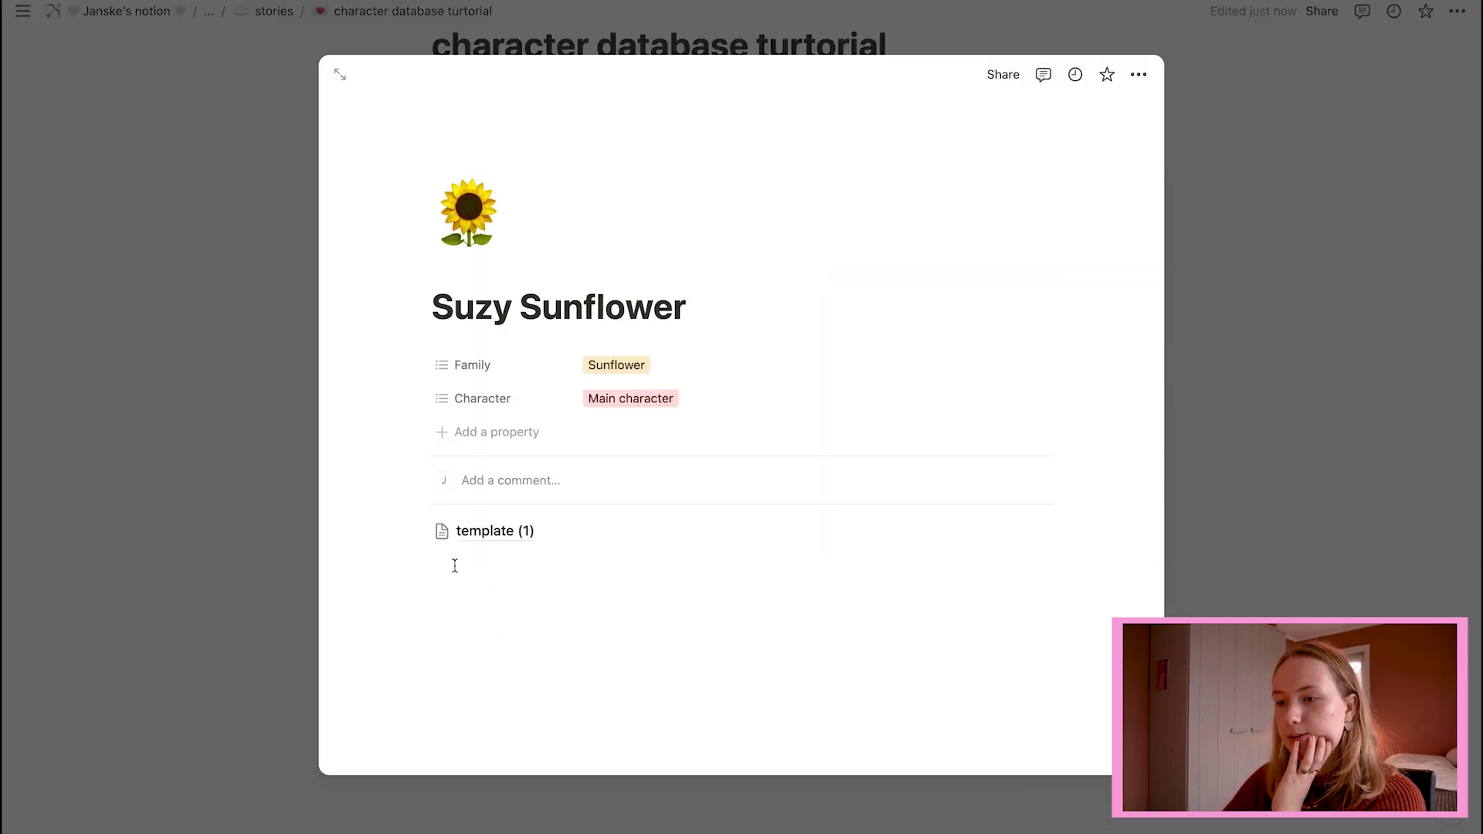
# - Turn the 'template (1)' block into text so its layout shows inline
pyautogui.click(421, 533)
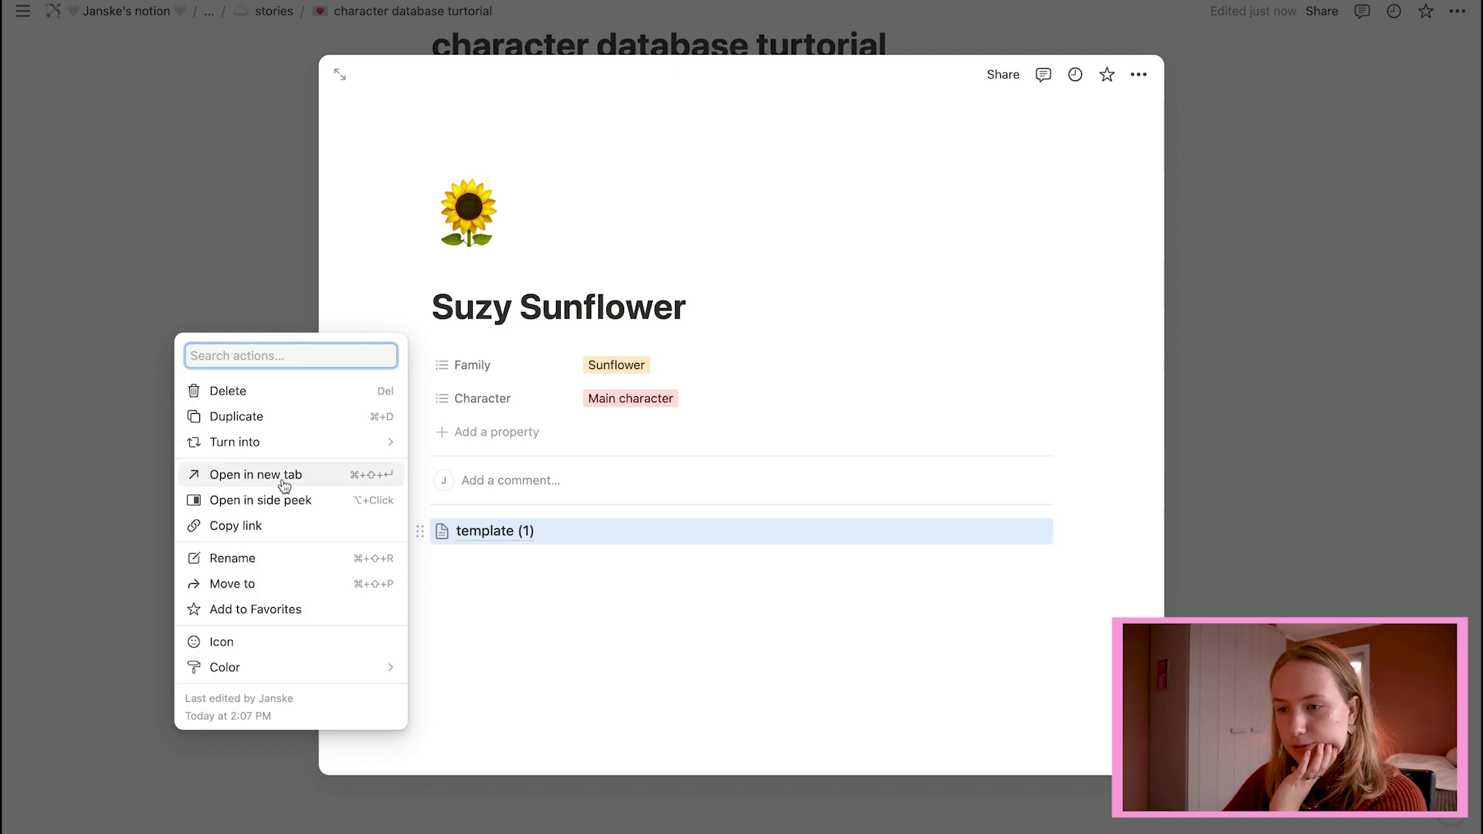
pyautogui.moveTo(264, 448)
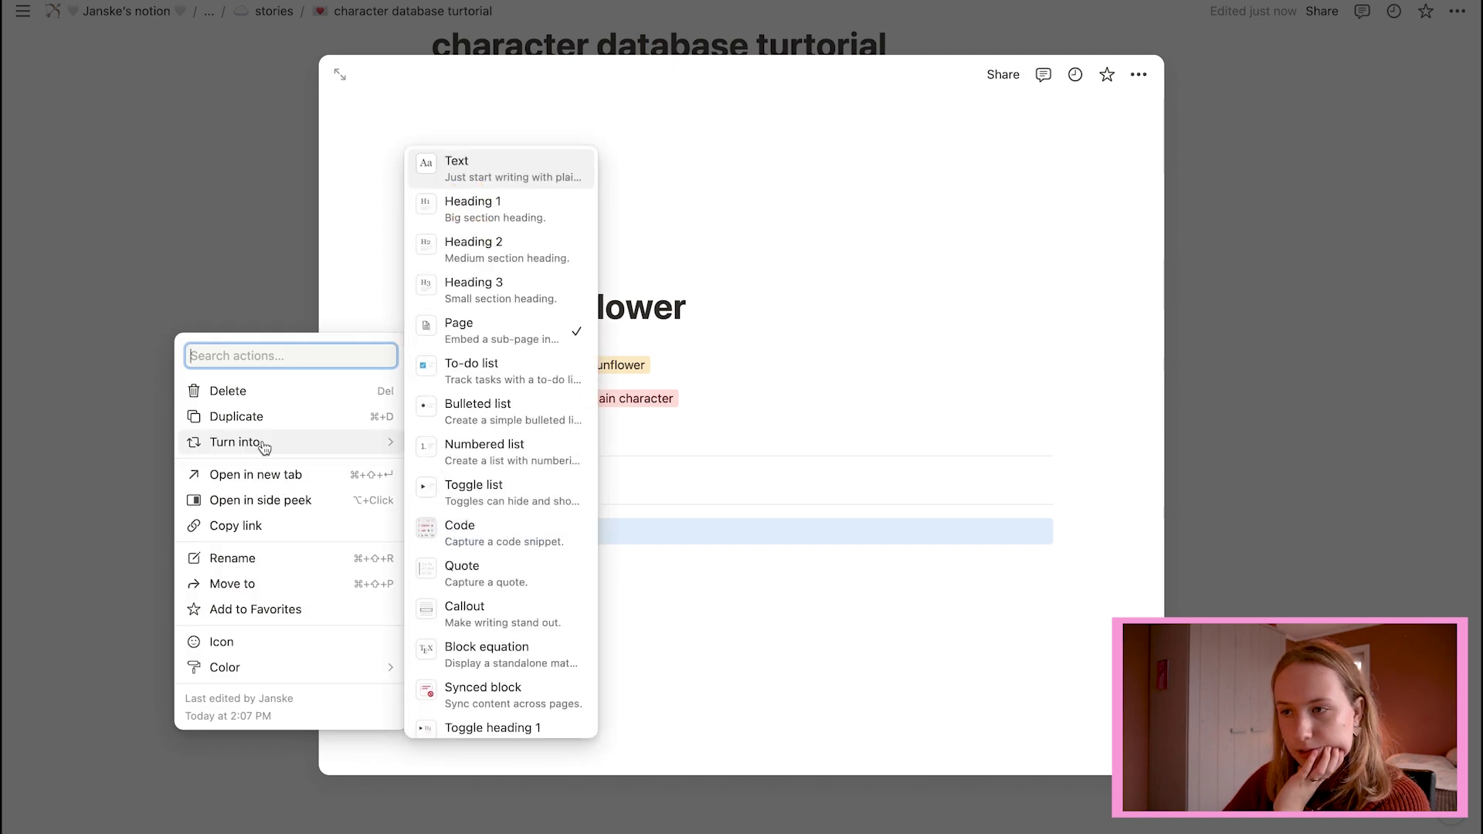
pyautogui.click(534, 182)
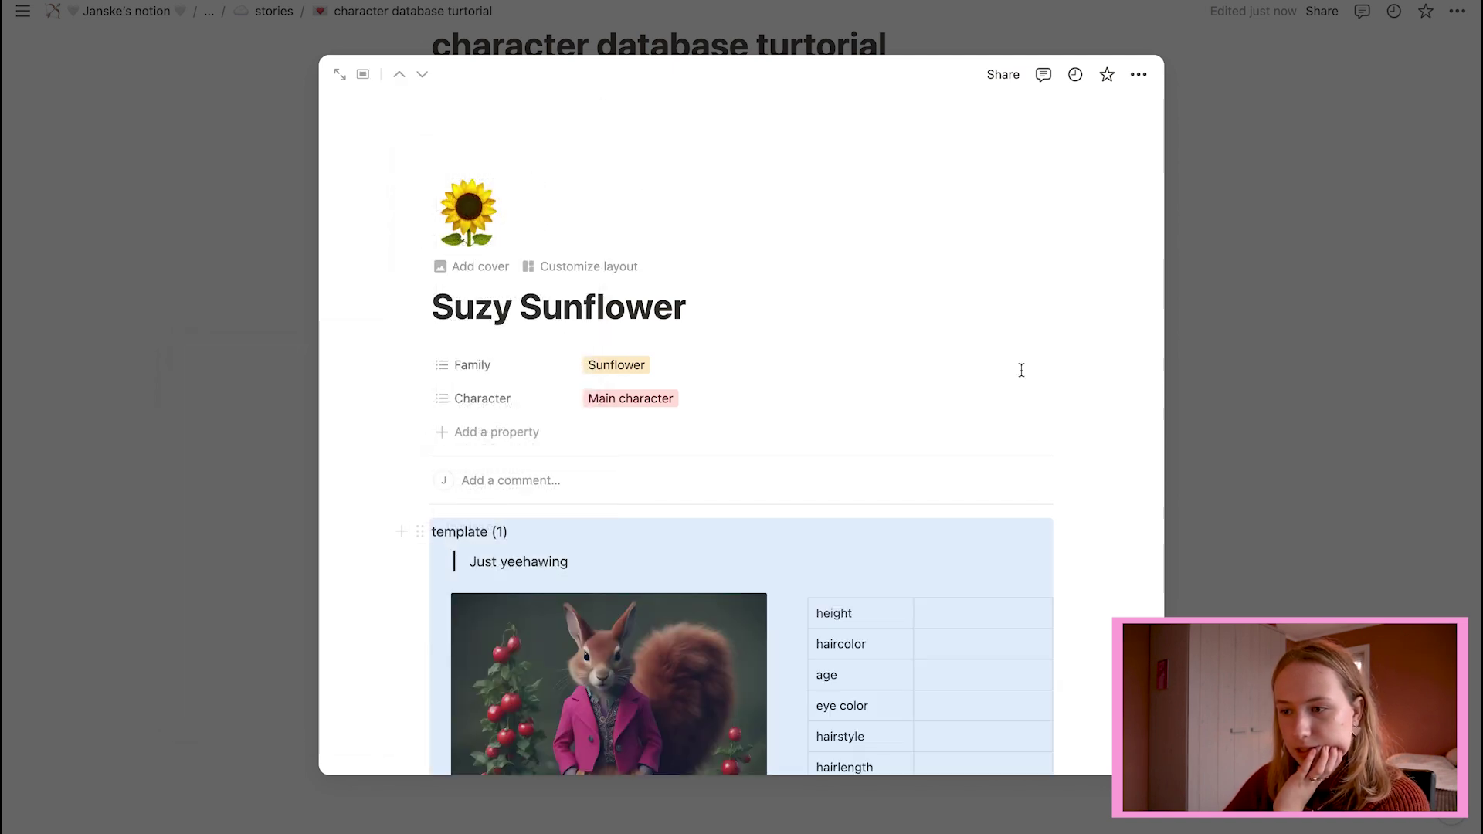
pyautogui.scroll(-15, 1068, 414)
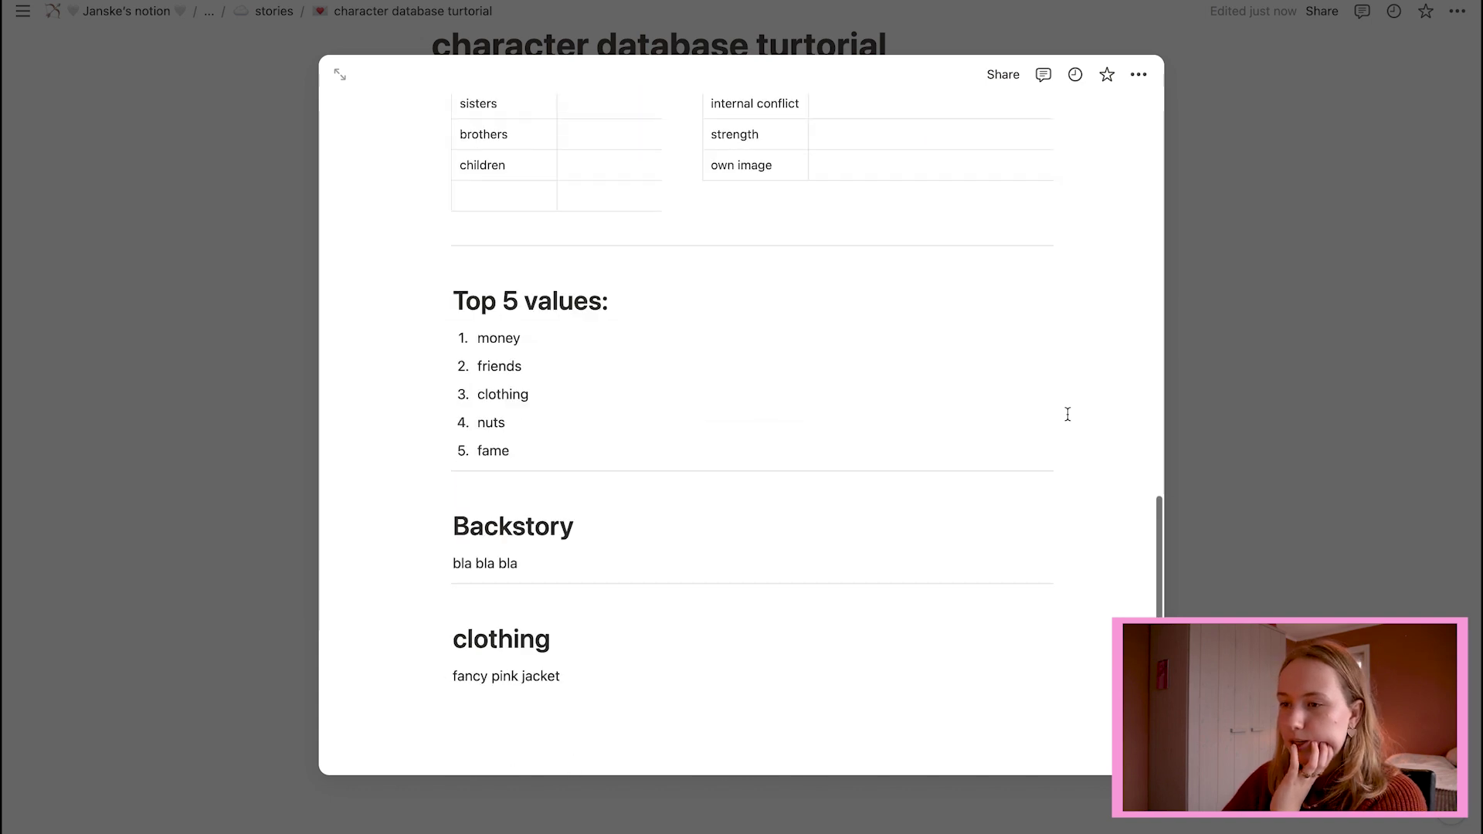
pyautogui.scroll(15, 1067, 414)
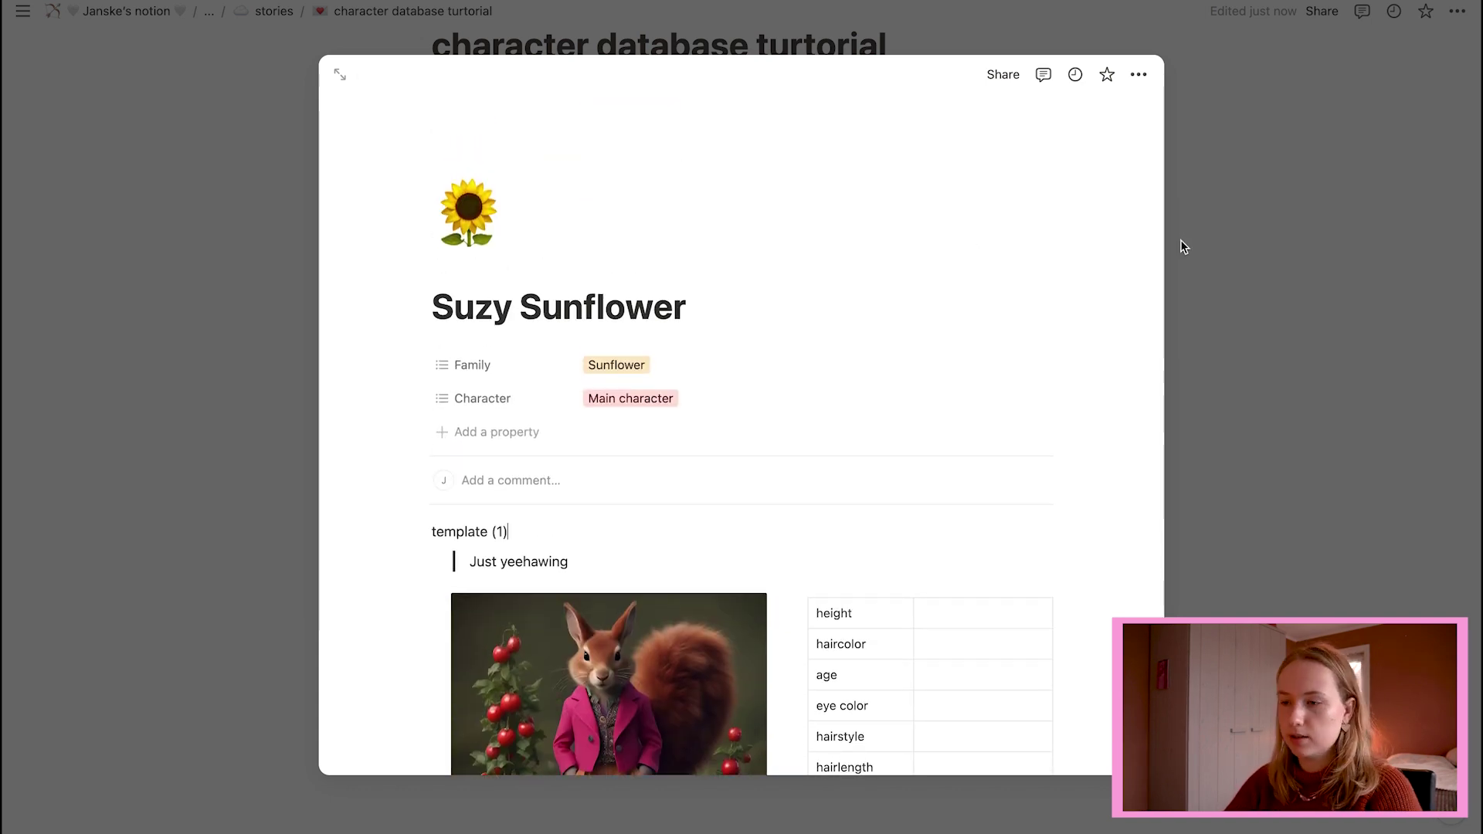
pyautogui.scroll(-4, 785, 430)
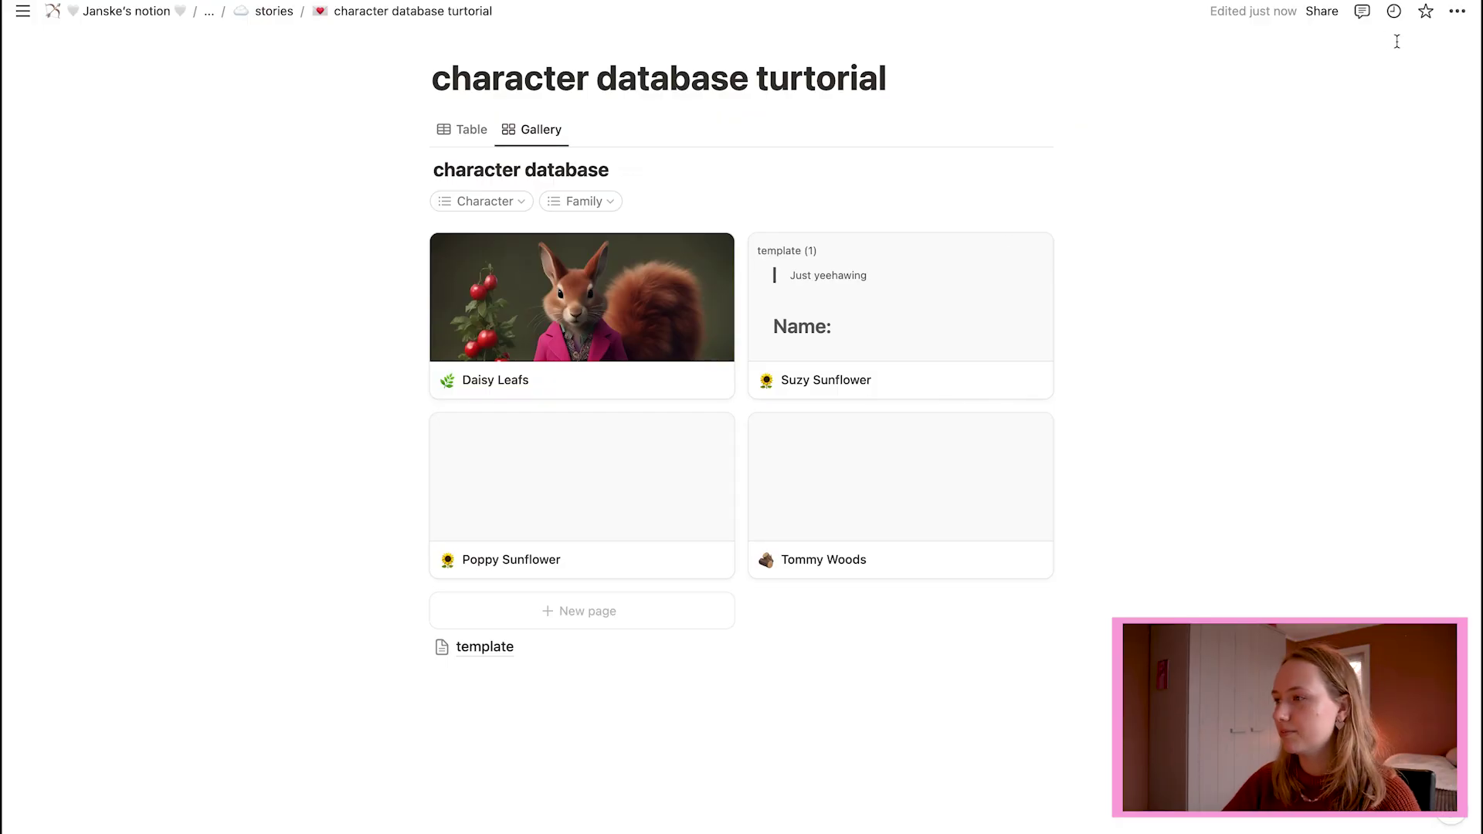
# - Set the database page's font to Serif, after briefly trying Mono
pyautogui.click(1456, 11)
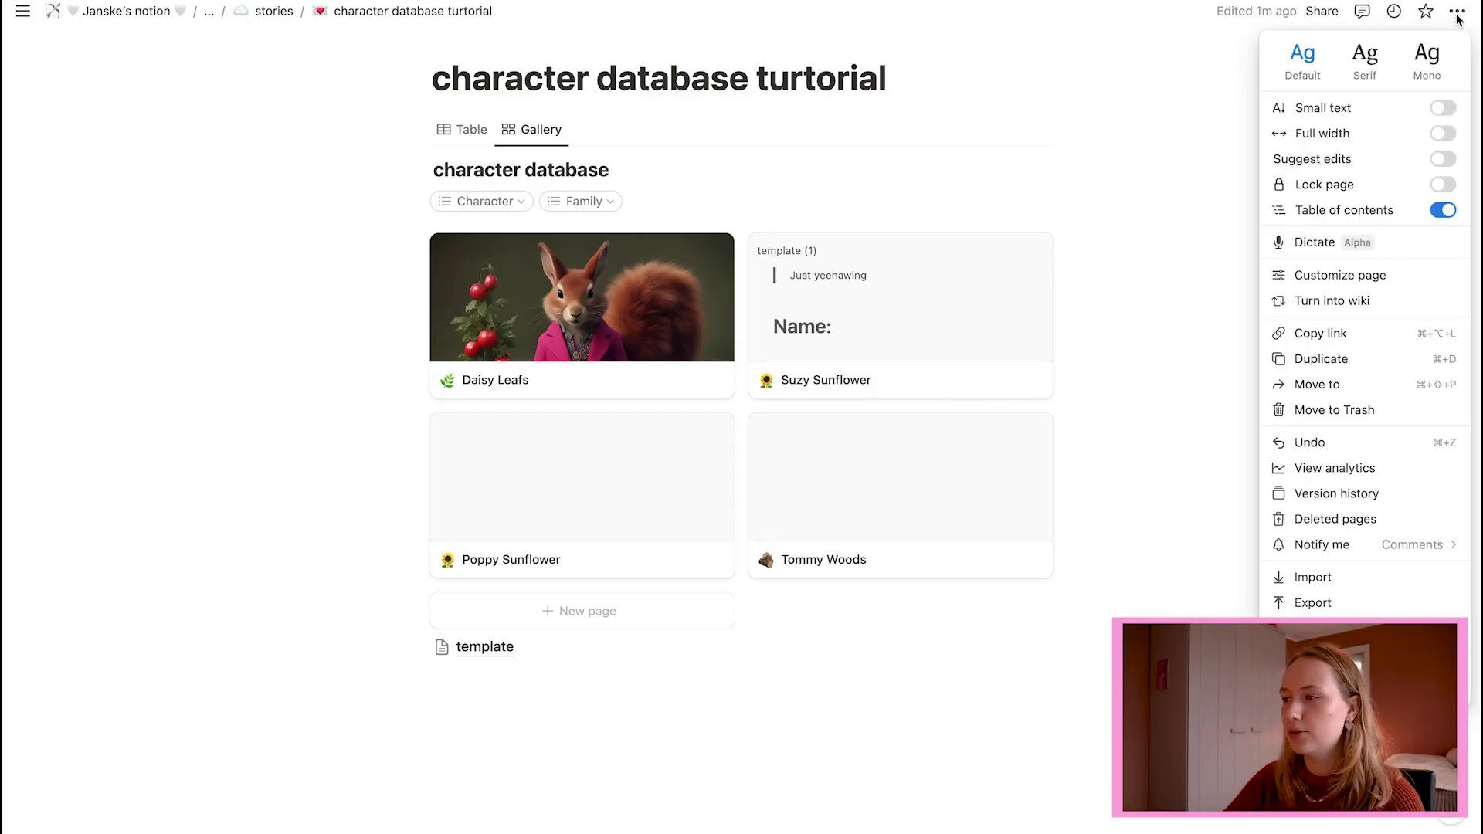
pyautogui.click(1426, 71)
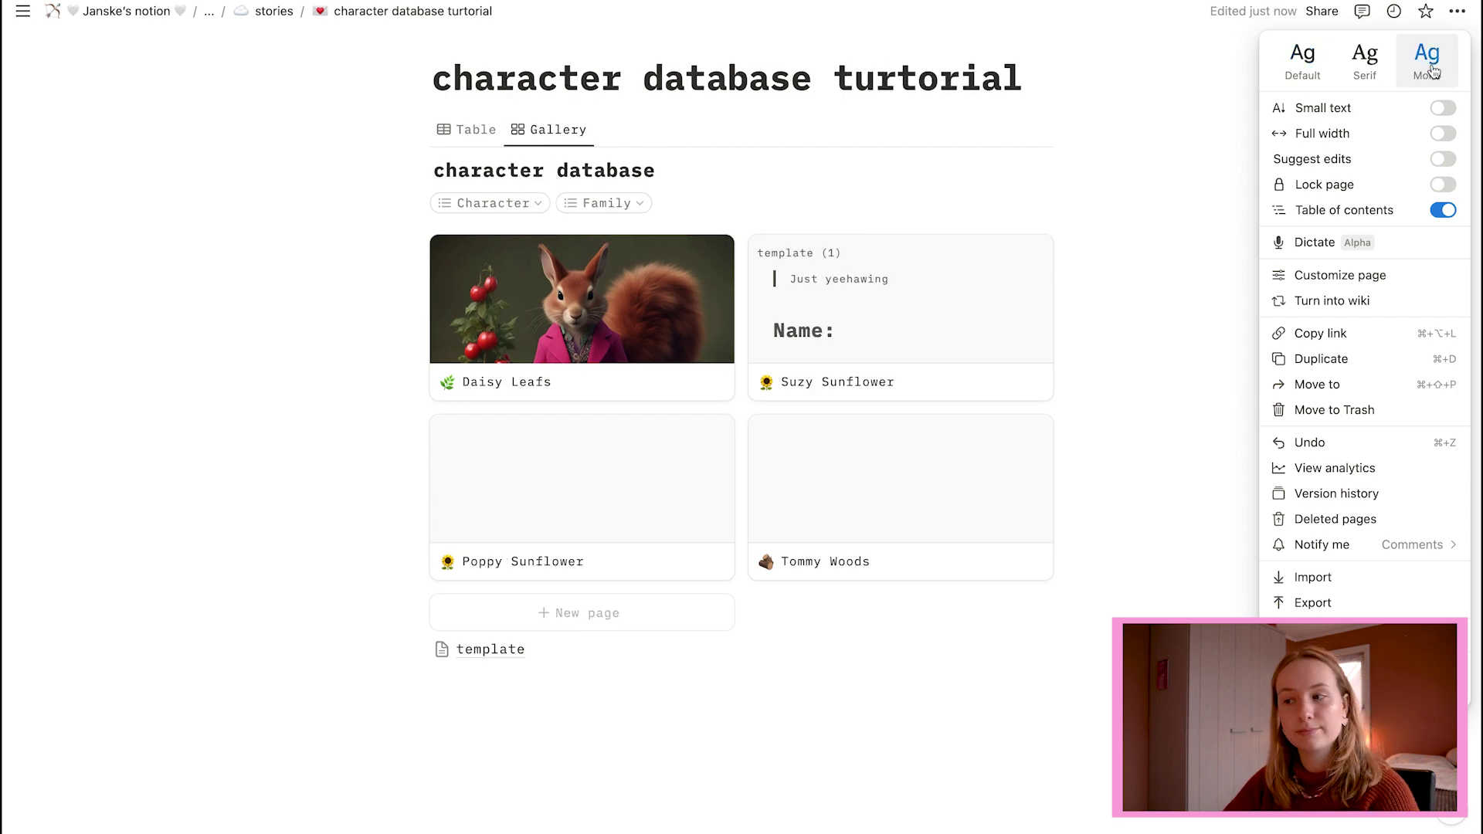
pyautogui.click(1392, 71)
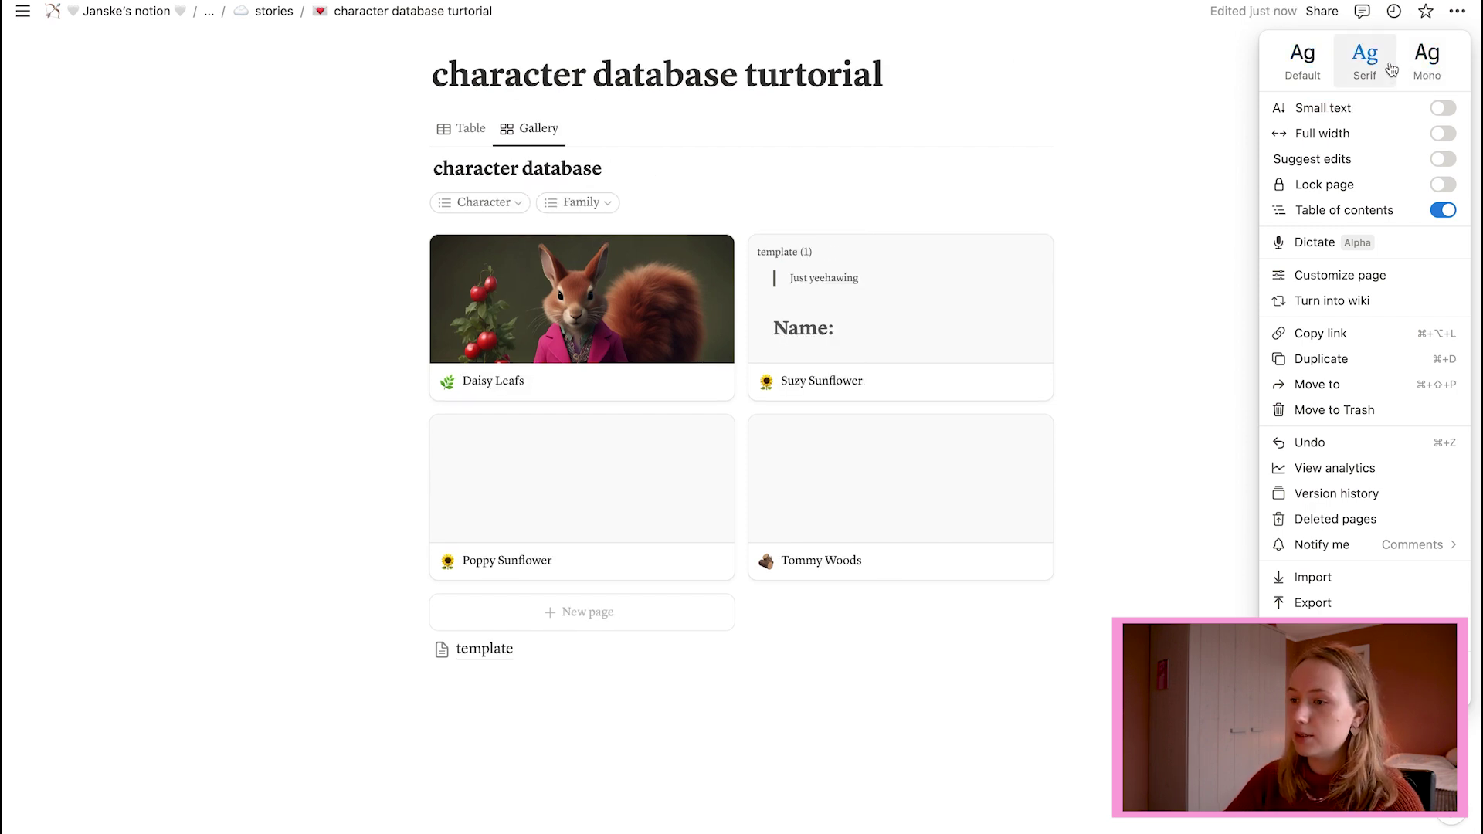